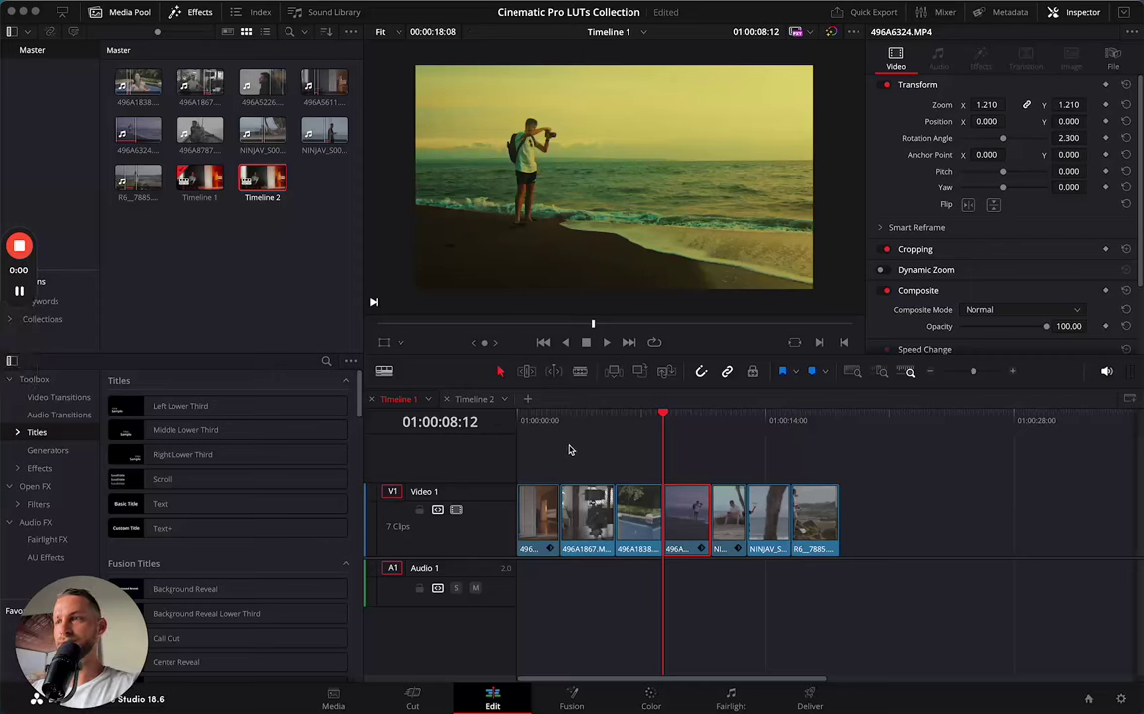
Jump the playhead to the start of Timeline 1, showing the doorway clip
key(Home)
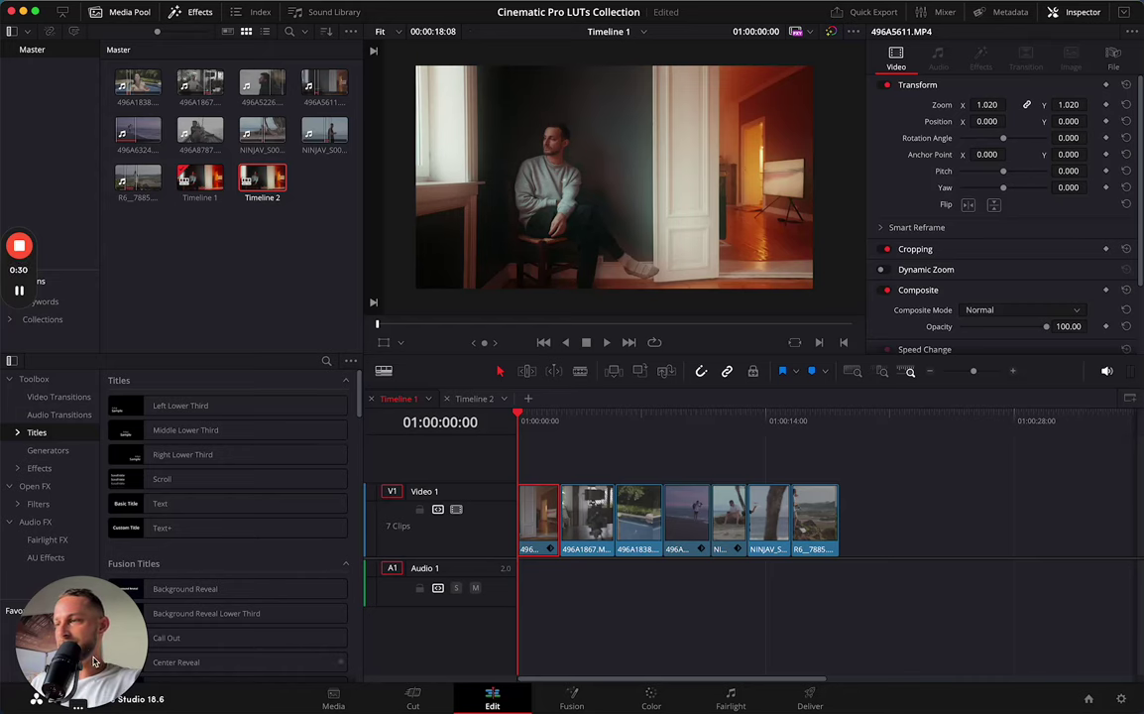
drag(87, 650, 1059, 118)
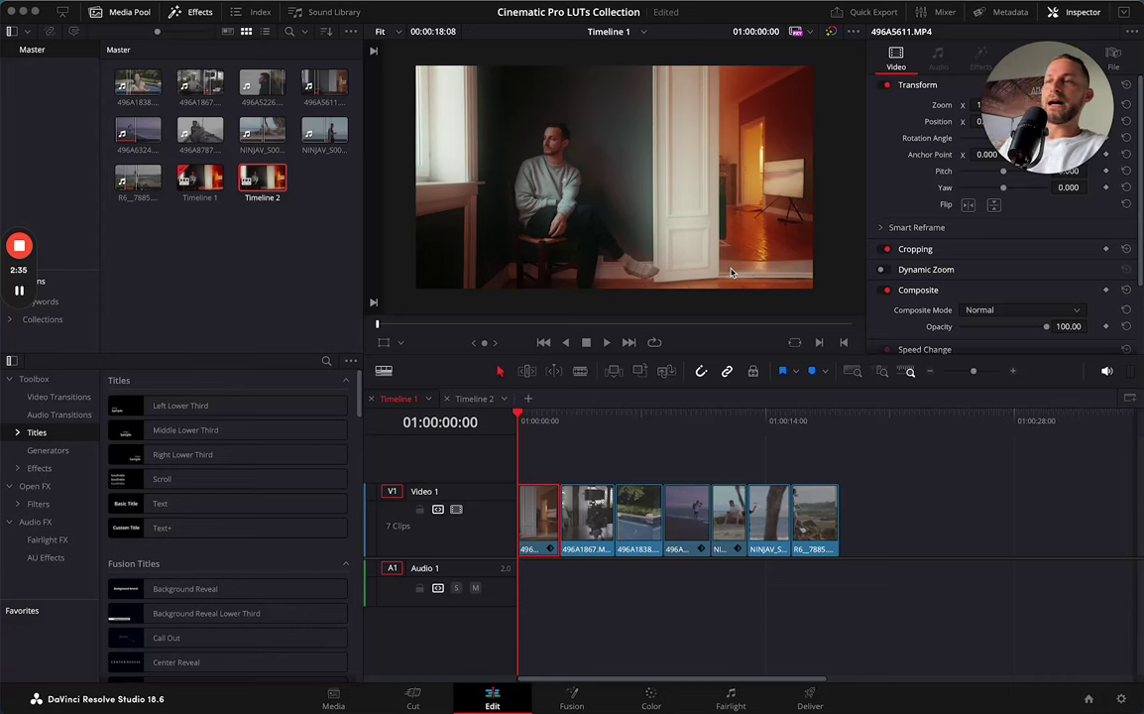
Switch to Timeline 2, go to its start, and load it into the viewer
click(488, 400)
key(Home)
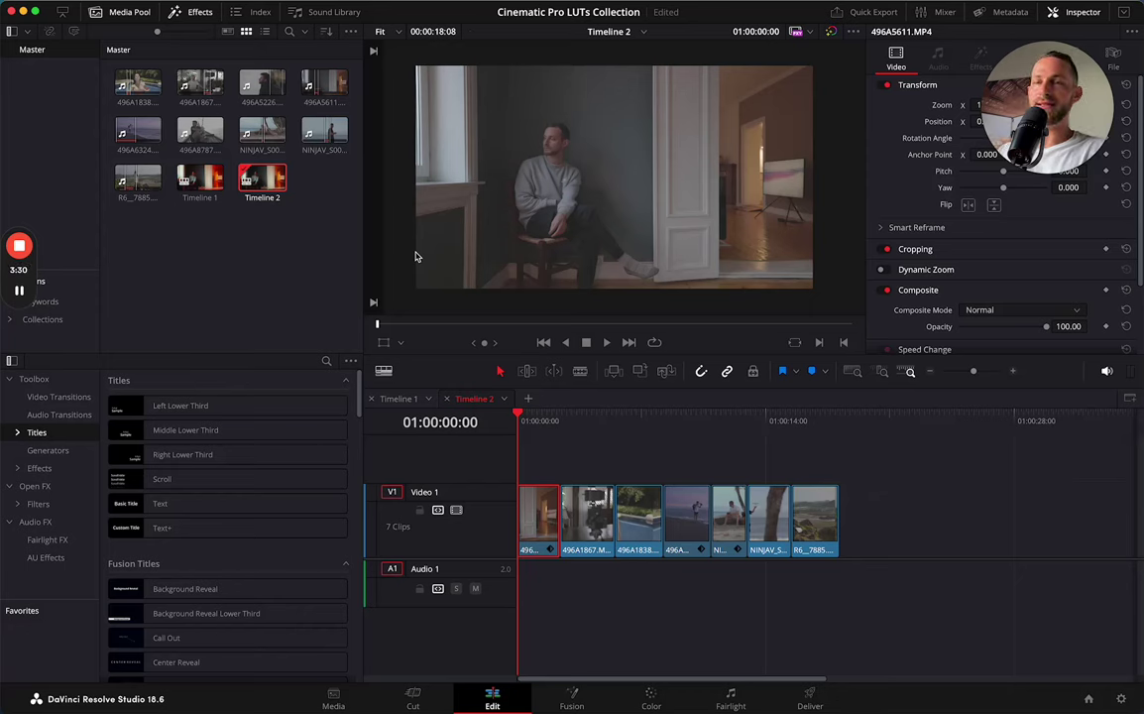
click(539, 421)
Rewind Timeline 2 to its first doorway clip and move to the Color page
key(Home)
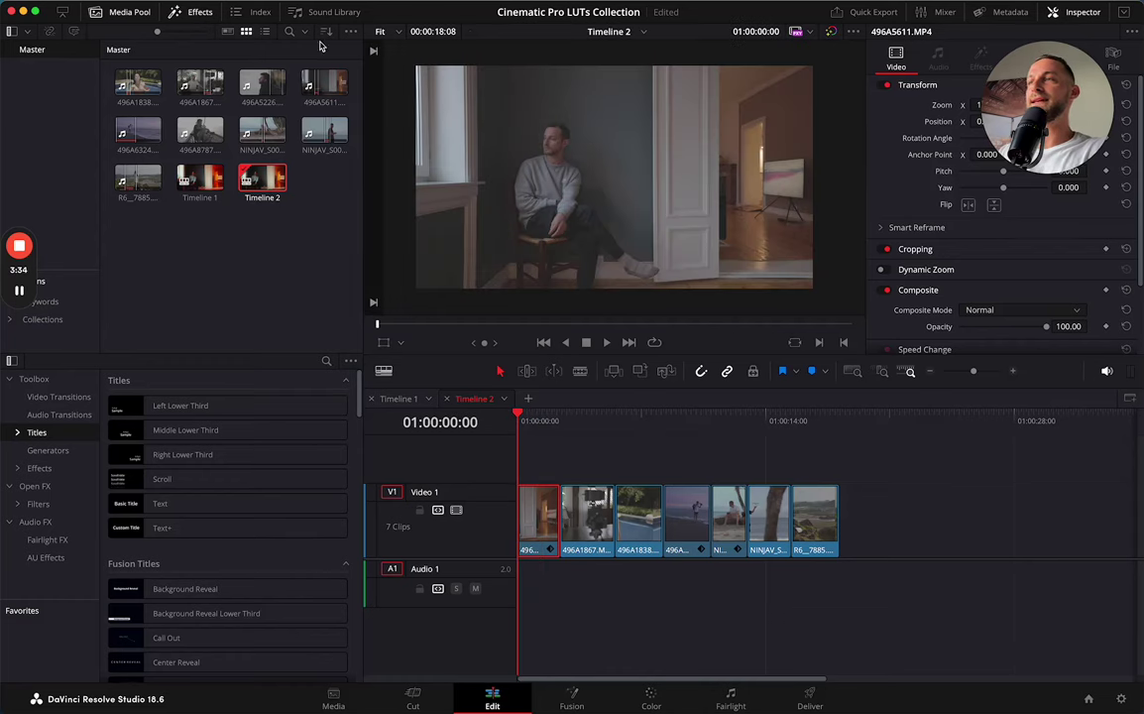
click(654, 693)
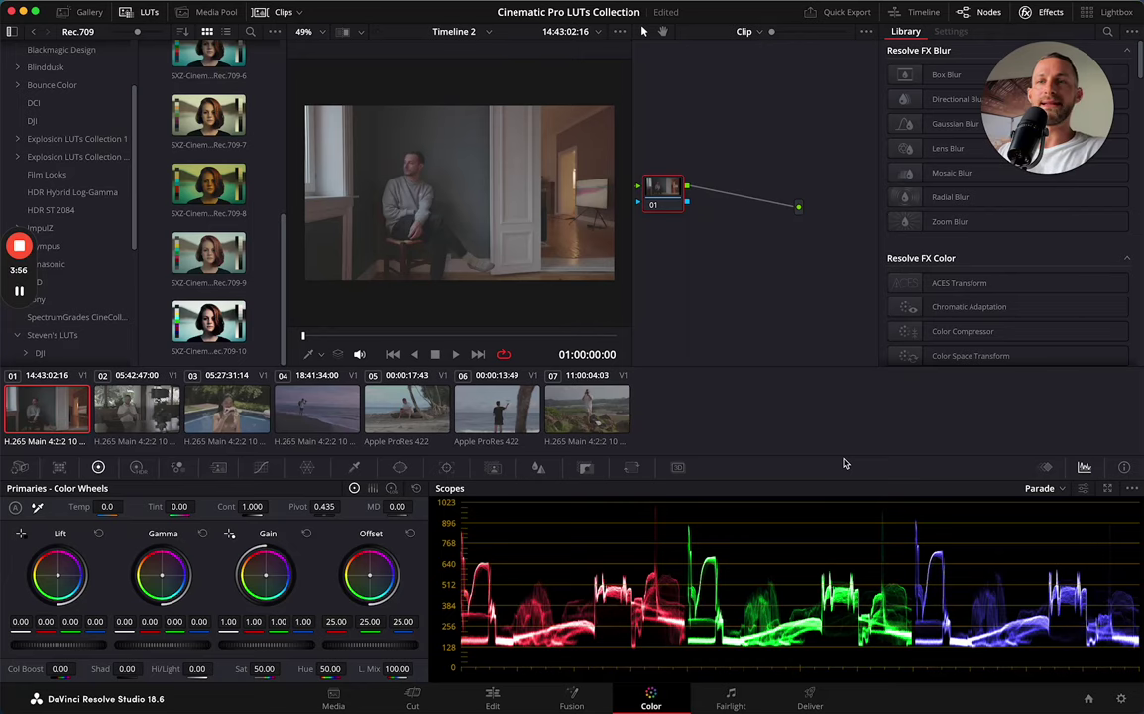
click(1119, 698)
click(303, 149)
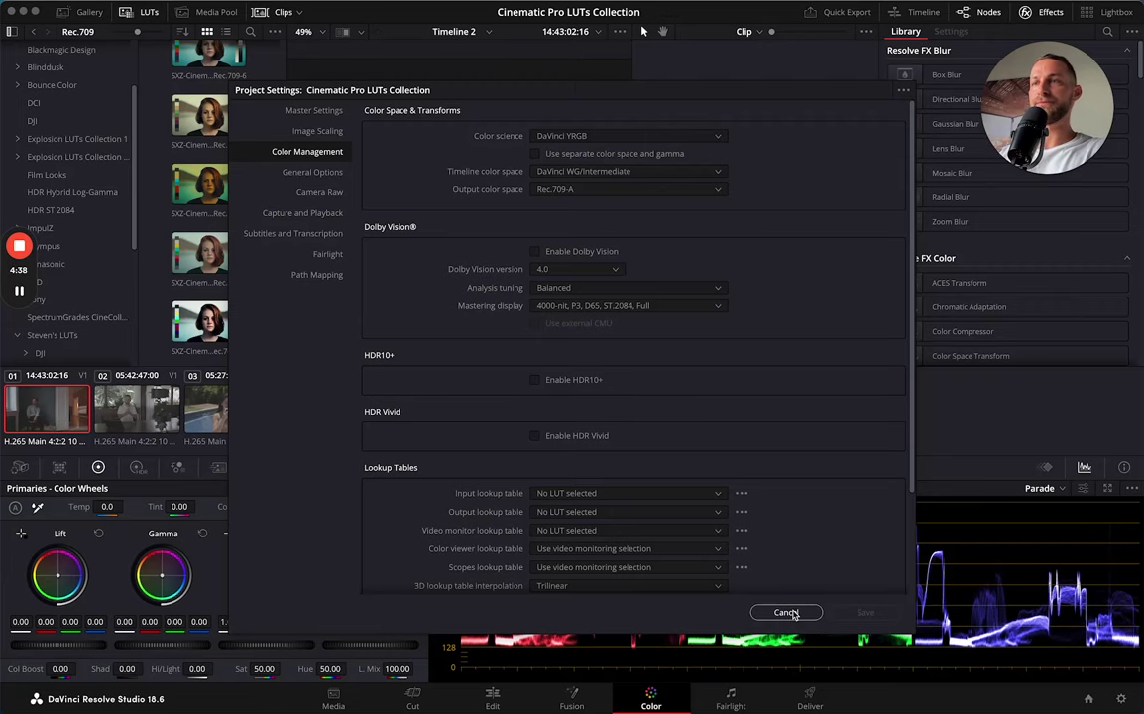
click(786, 612)
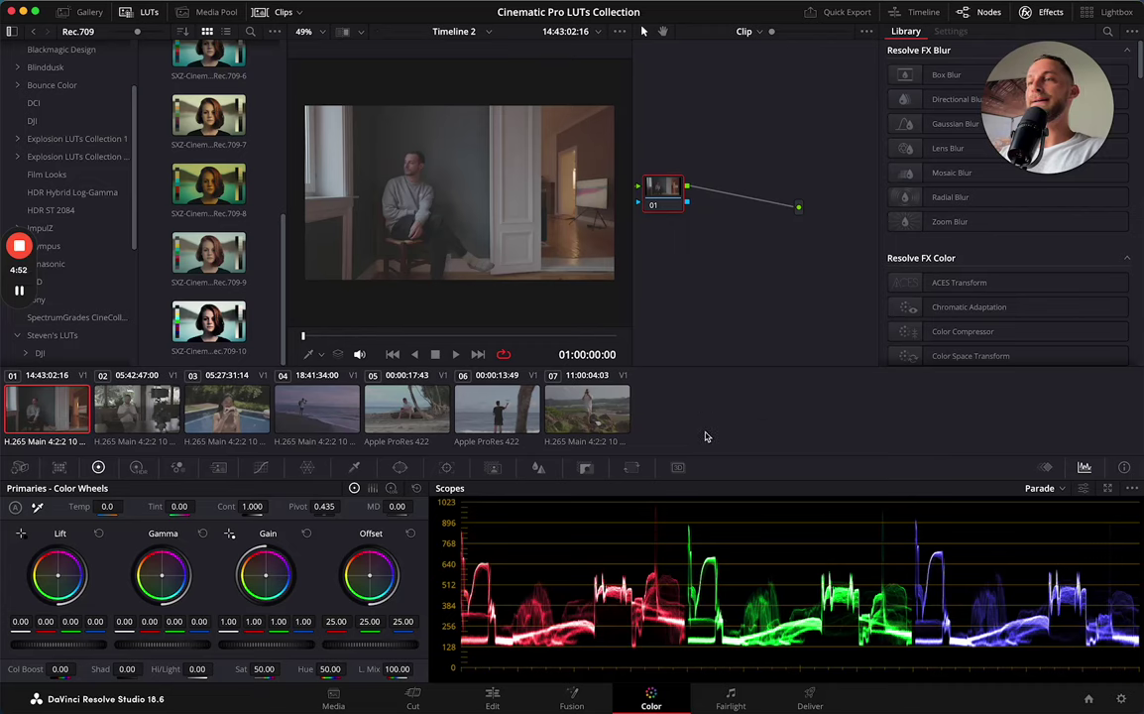
Nudge node 01 slightly to the right in the Node editor
drag(656, 189, 668, 189)
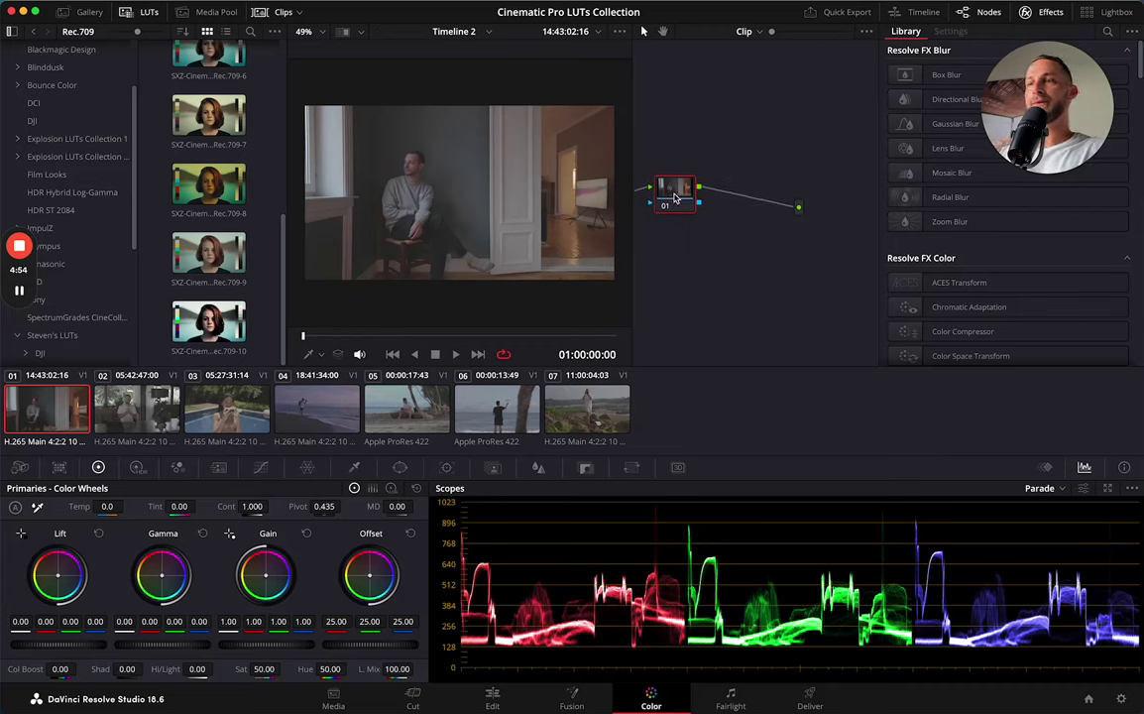
scroll(213, 258, up, 5)
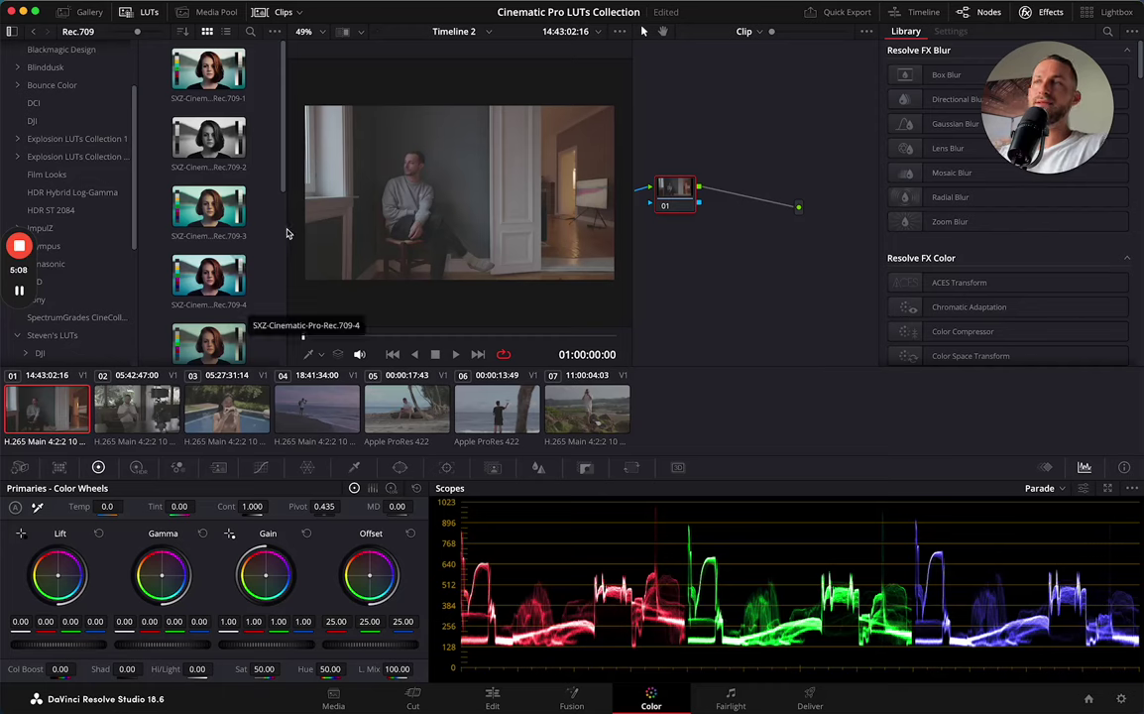
Hide the Effects library and load clip 02, the man at a table
click(1049, 11)
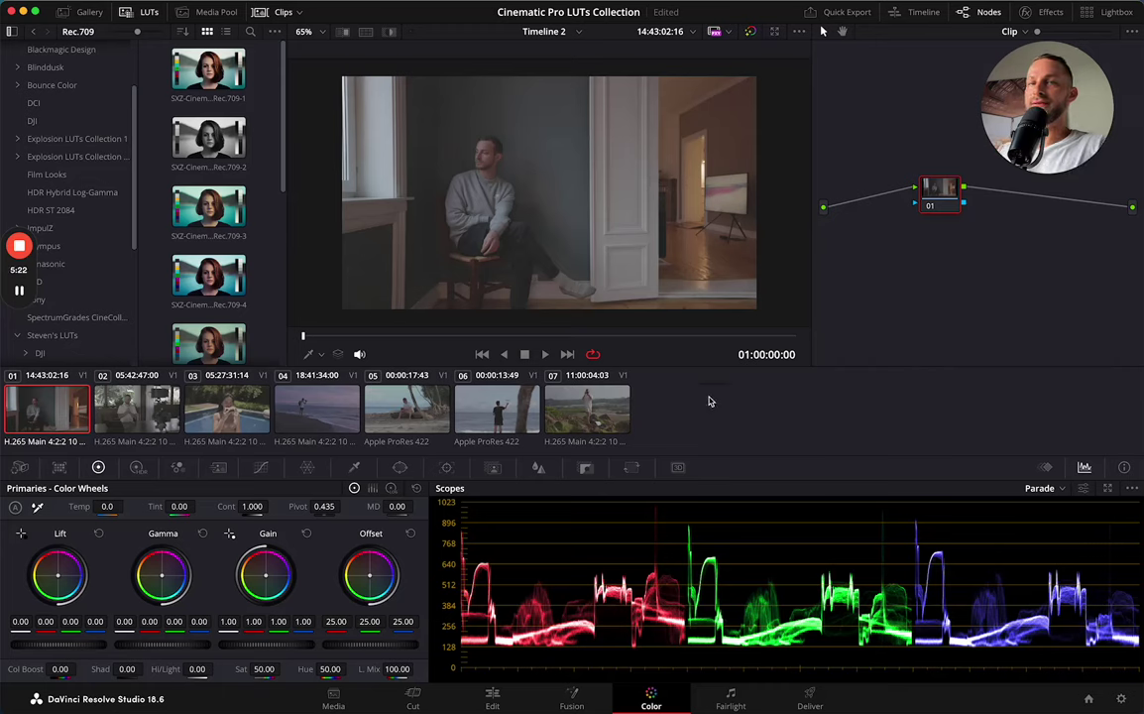
click(150, 420)
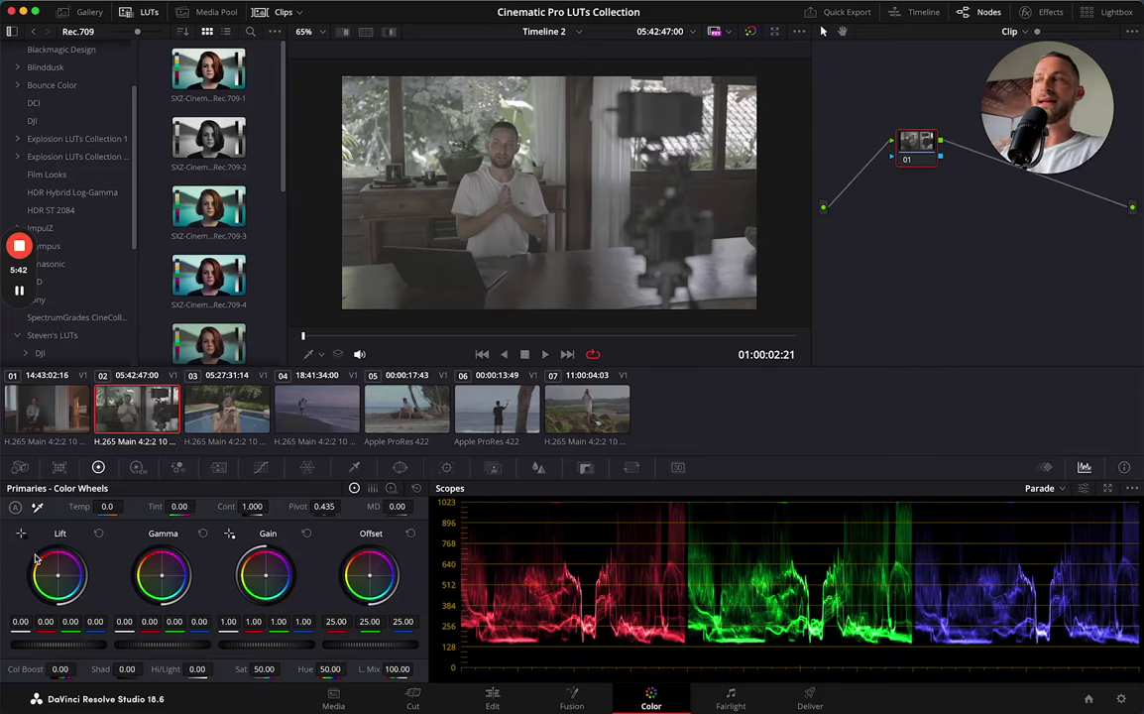
Select the LOG folder under SXZ Cinematic Pro LUTs in the LUT sidebar
scroll(71, 333, down, 3)
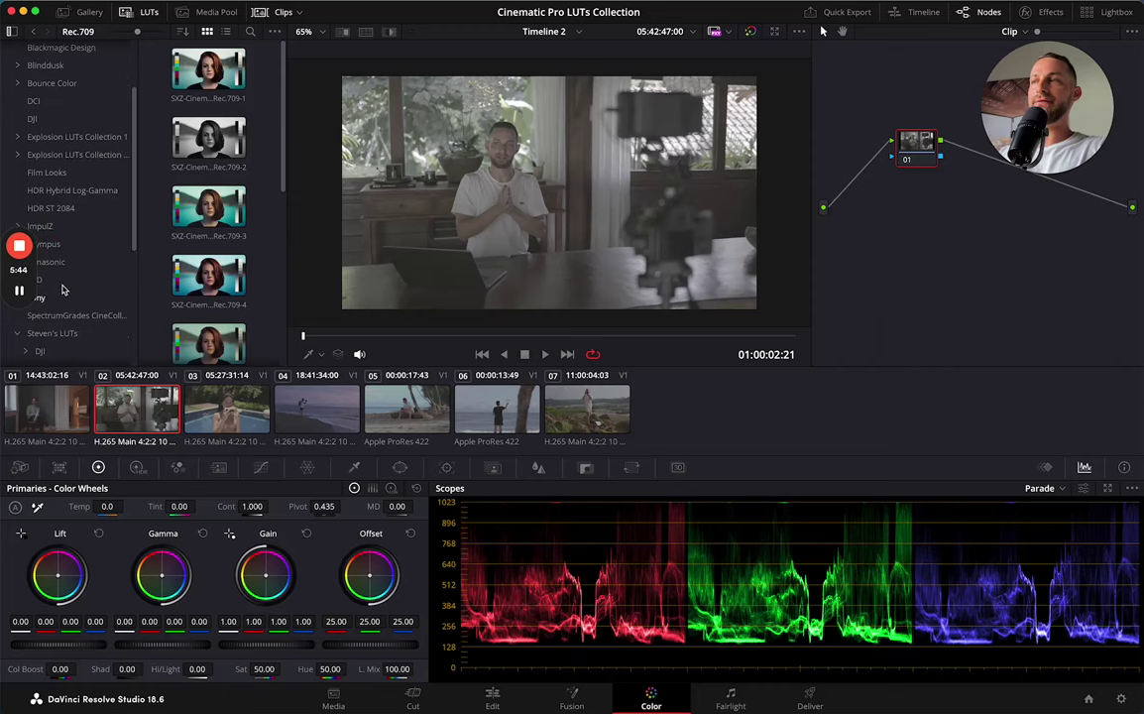
scroll(62, 280, up, 4)
scroll(61, 281, down, 10)
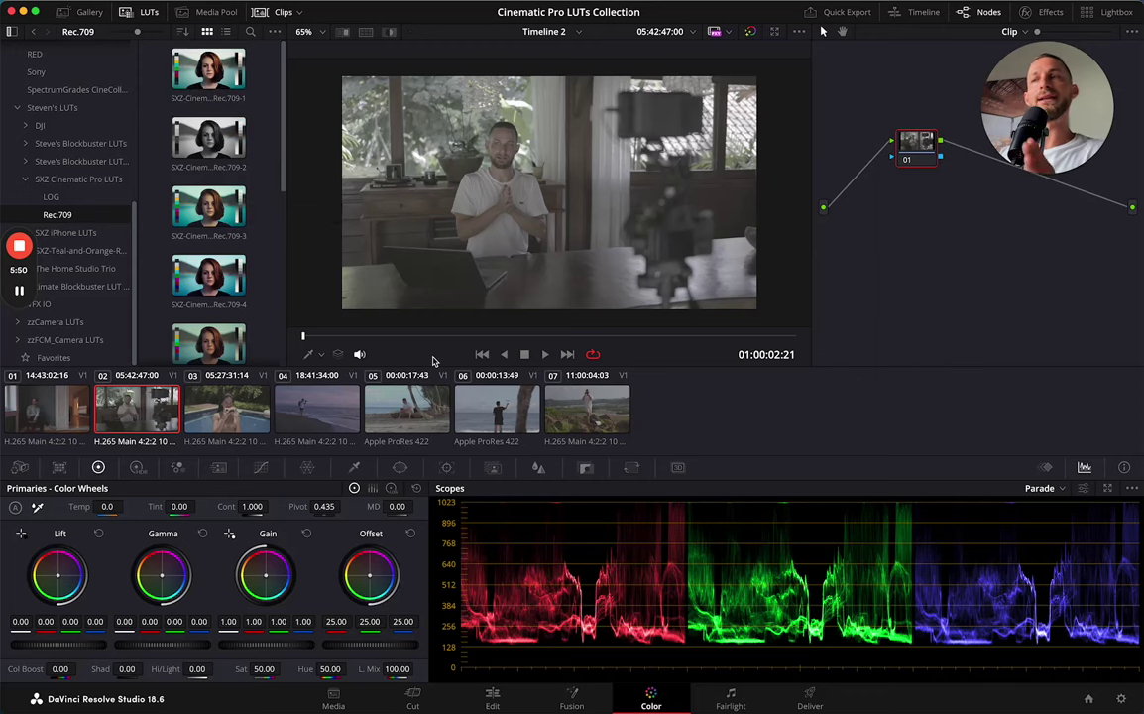
click(50, 197)
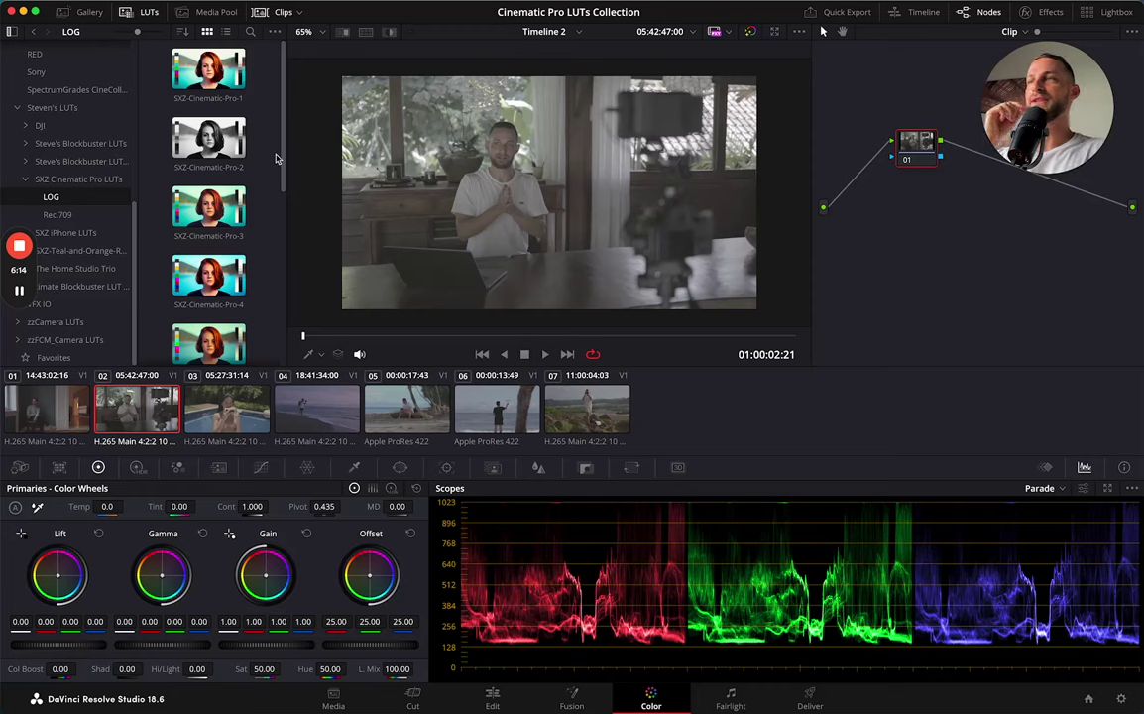
Connect node 01 between input and output, then preview SXZ-Cinematic-Pro LOG LUTs on clip 02
drag(916, 148, 904, 198)
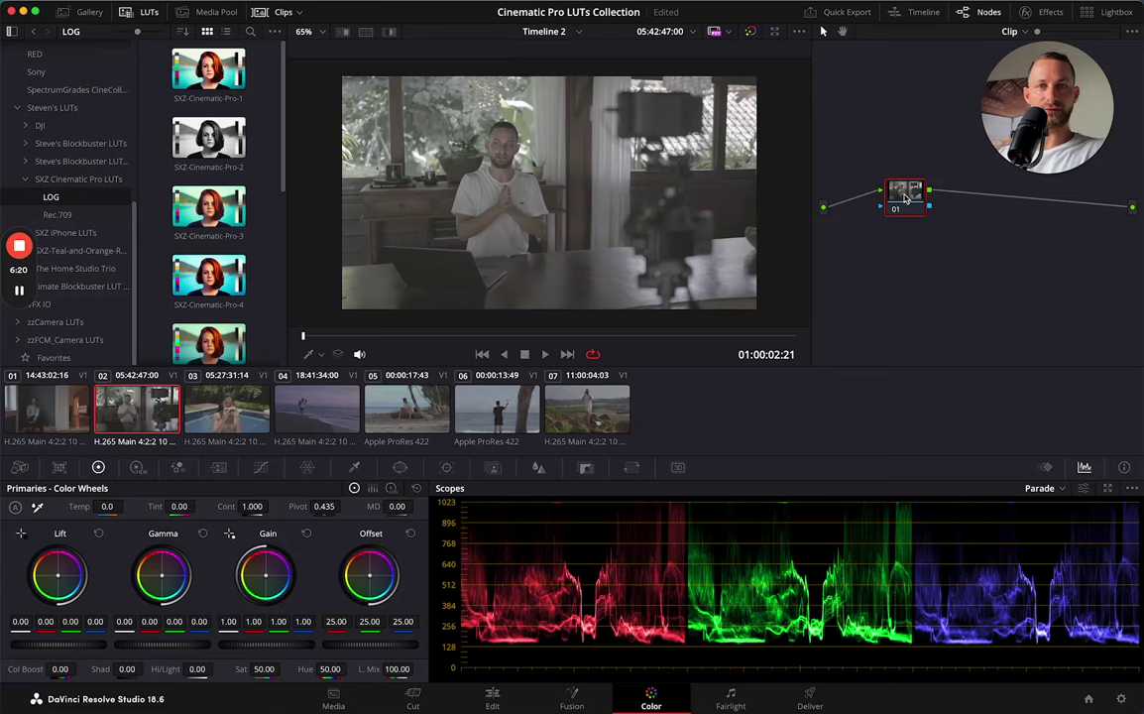
mouse_move(211, 84)
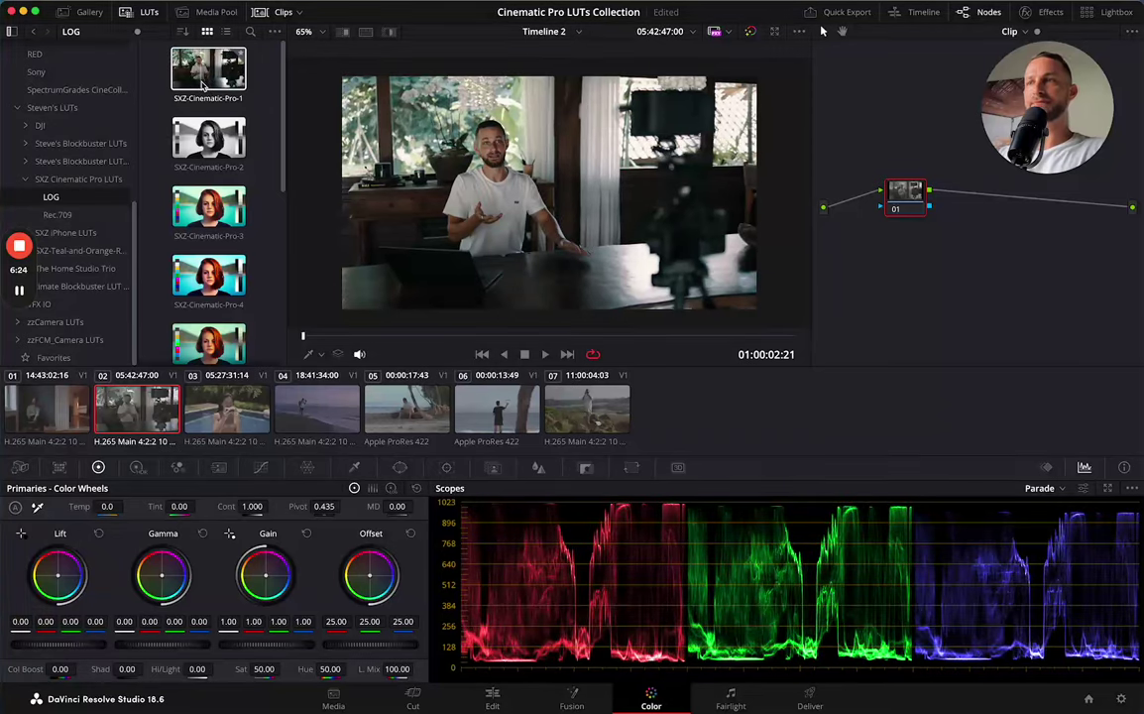
mouse_move(209, 149)
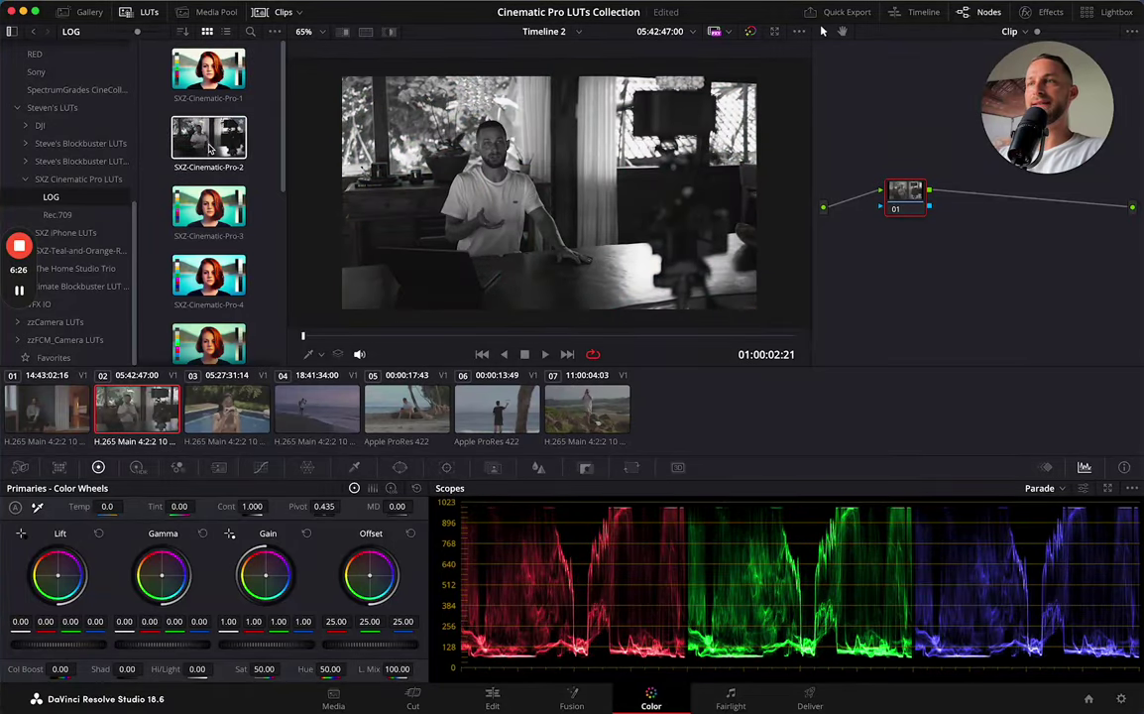
mouse_move(209, 216)
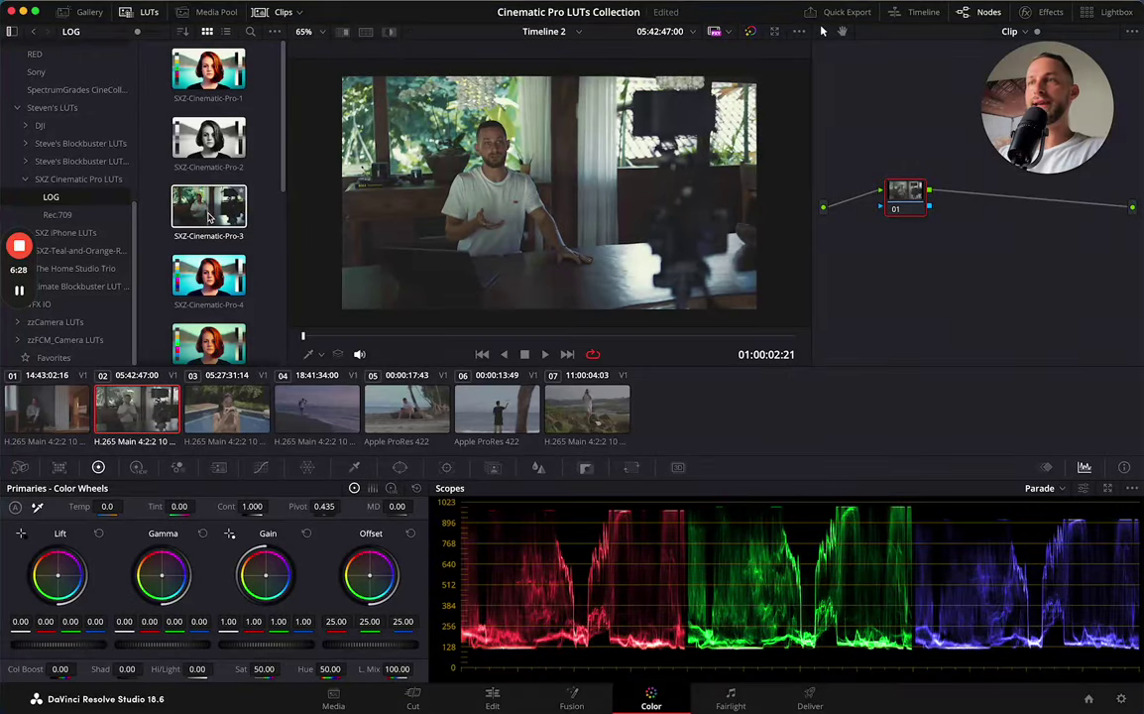
double_click(209, 216)
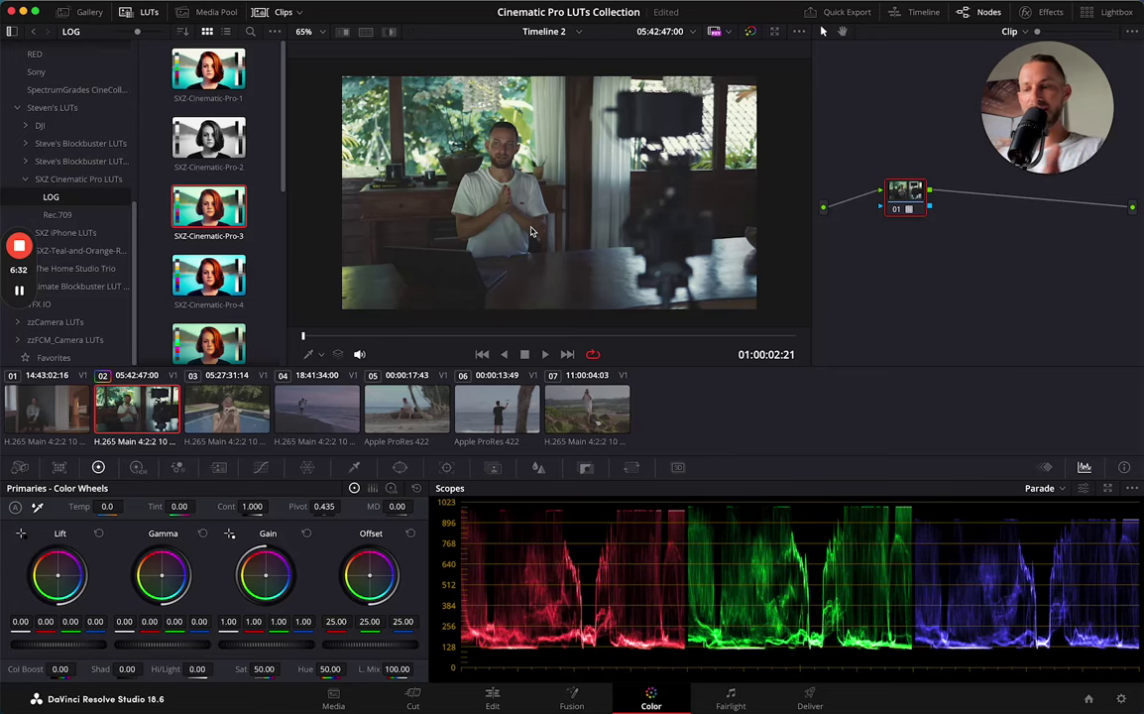
key(super+z)
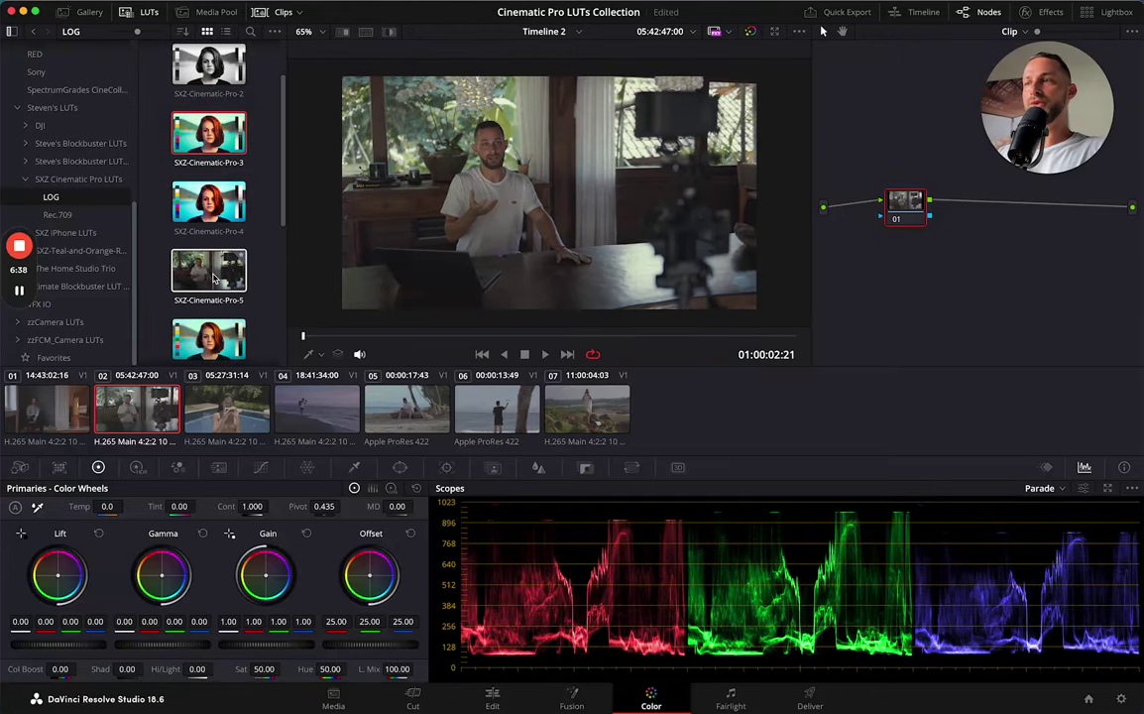
scroll(208, 280, down, 2)
scroll(212, 278, down, 1)
scroll(218, 280, down, 3)
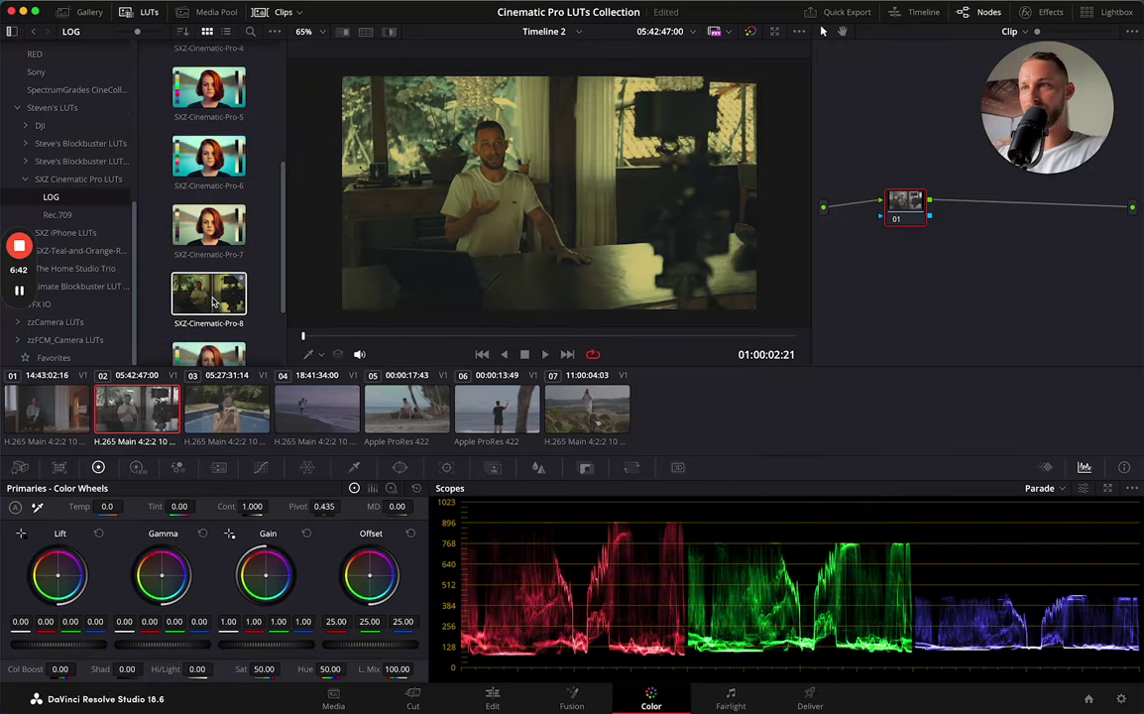
scroll(210, 288, down, 2)
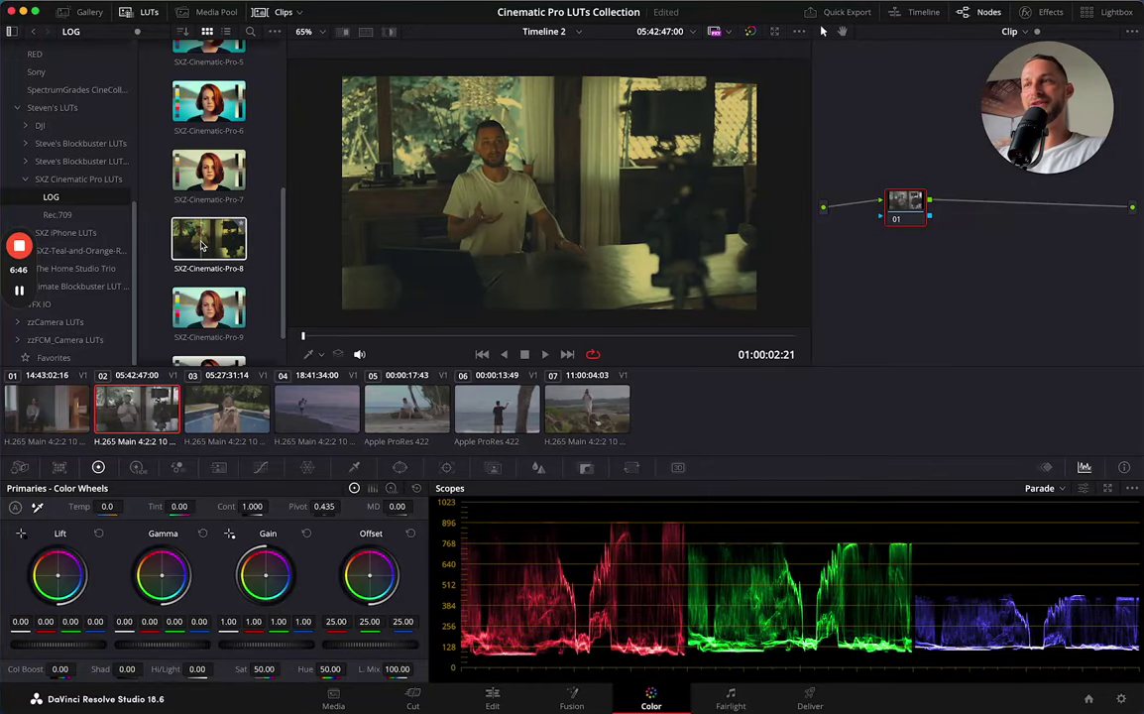
scroll(207, 258, down, 2)
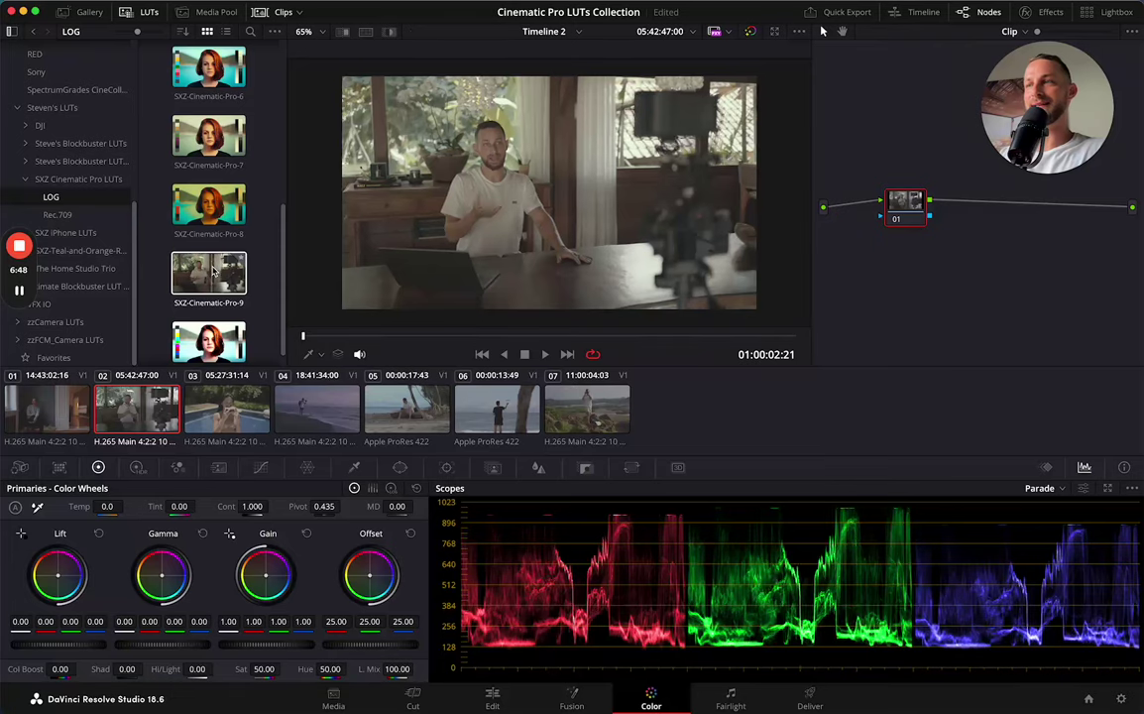
scroll(214, 297, down, 1)
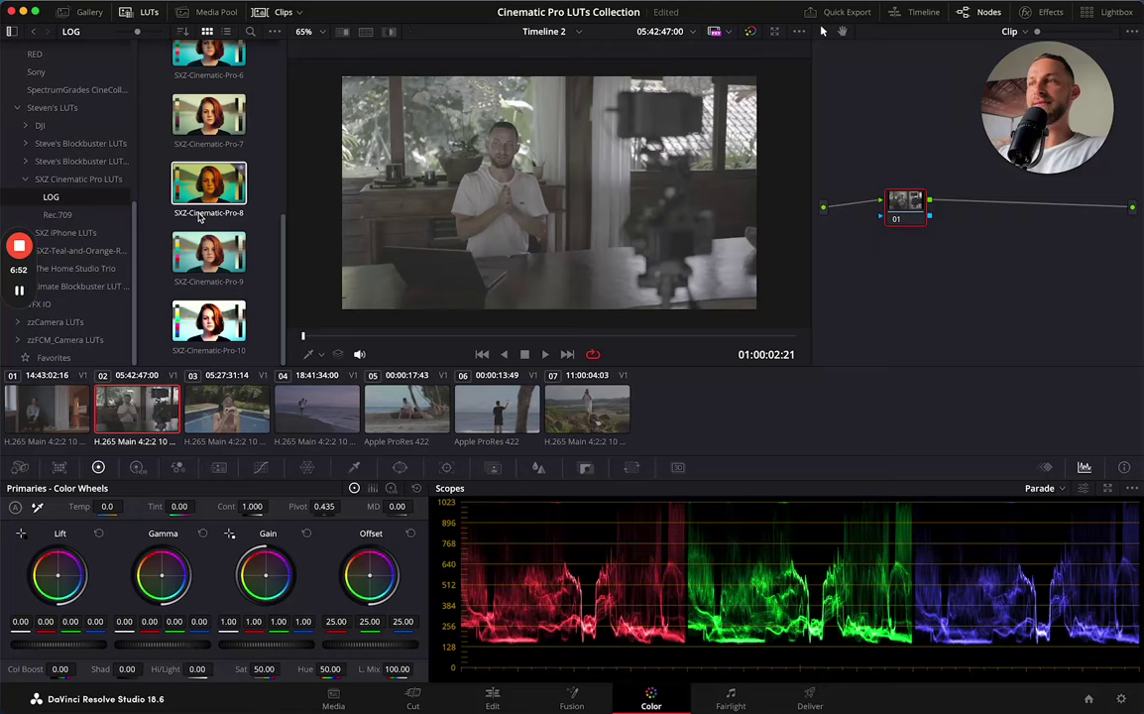
scroll(207, 158, up, 10)
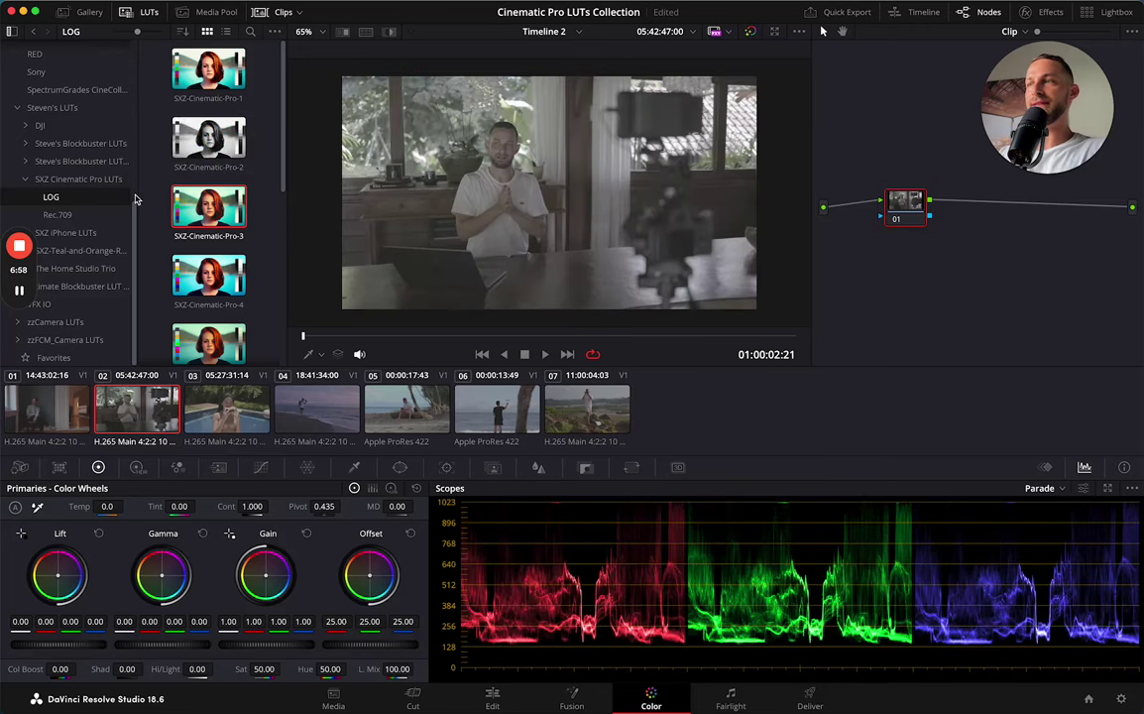
Move past clip 03 to dusk beach clip 04 and browse the Cinematic Pro LUT previews
click(227, 406)
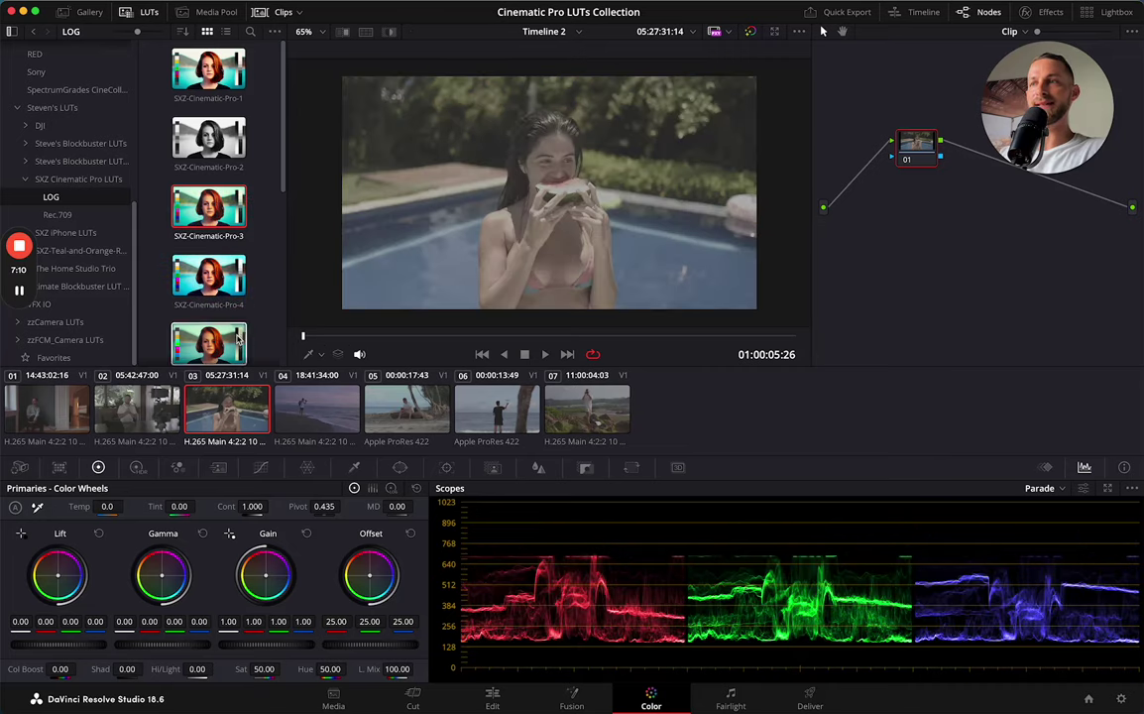
click(277, 377)
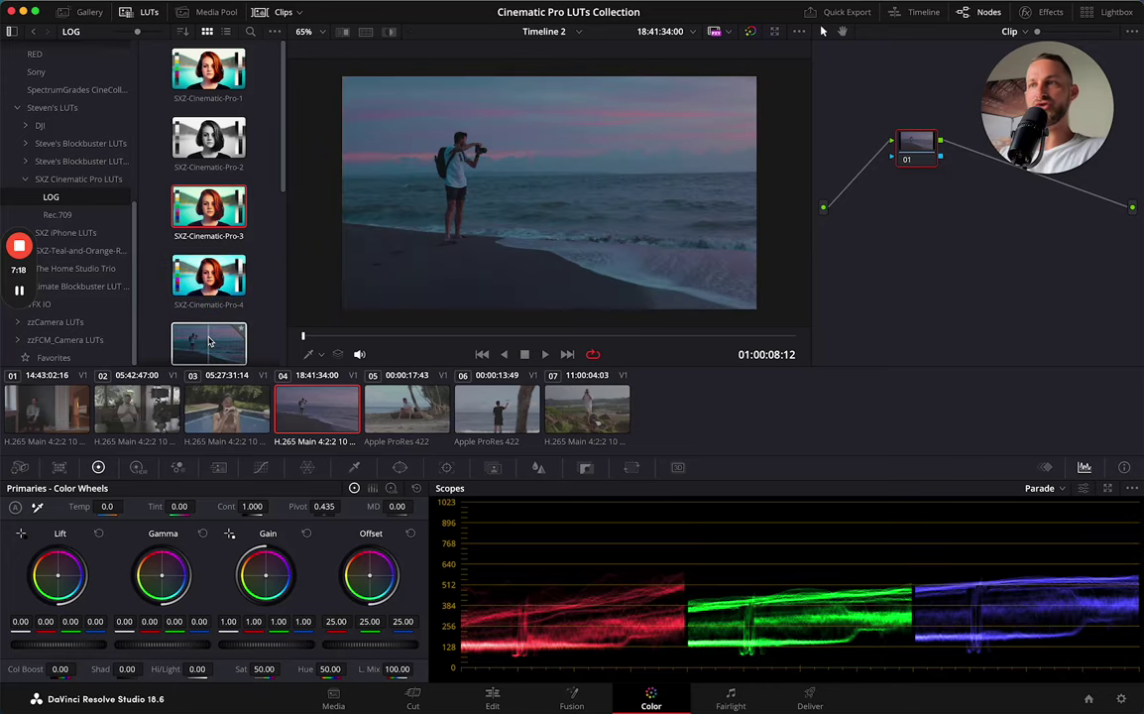
scroll(214, 333, down, 2)
scroll(209, 319, down, 2)
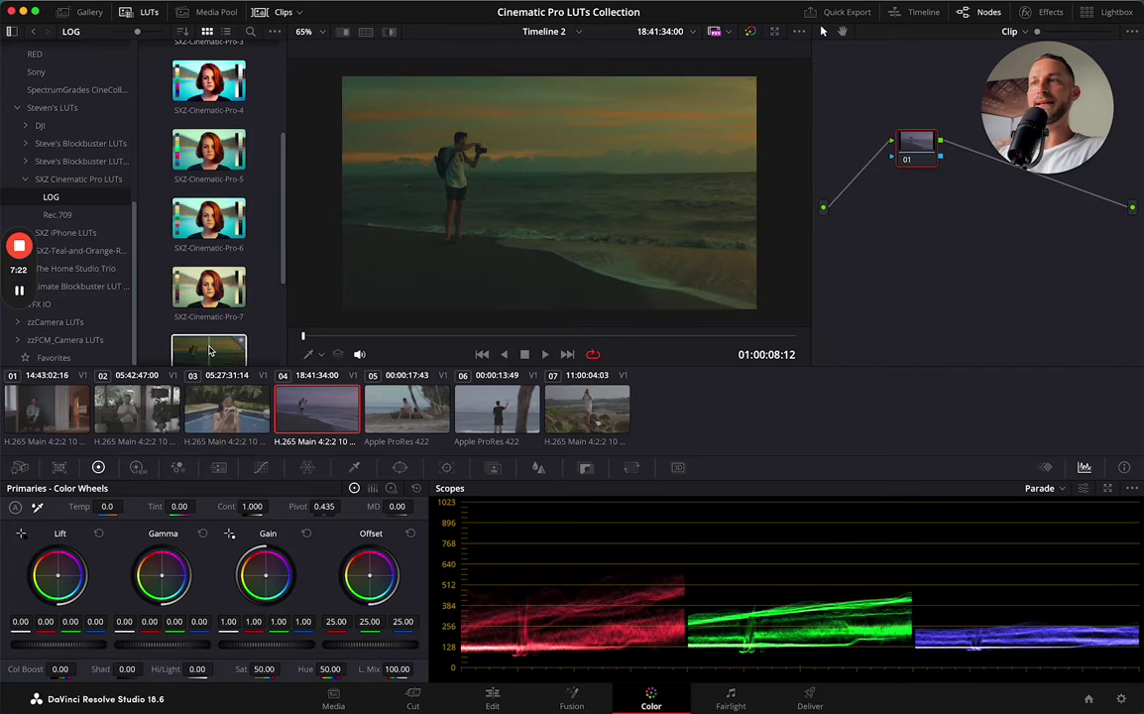
scroll(209, 350, down, 2)
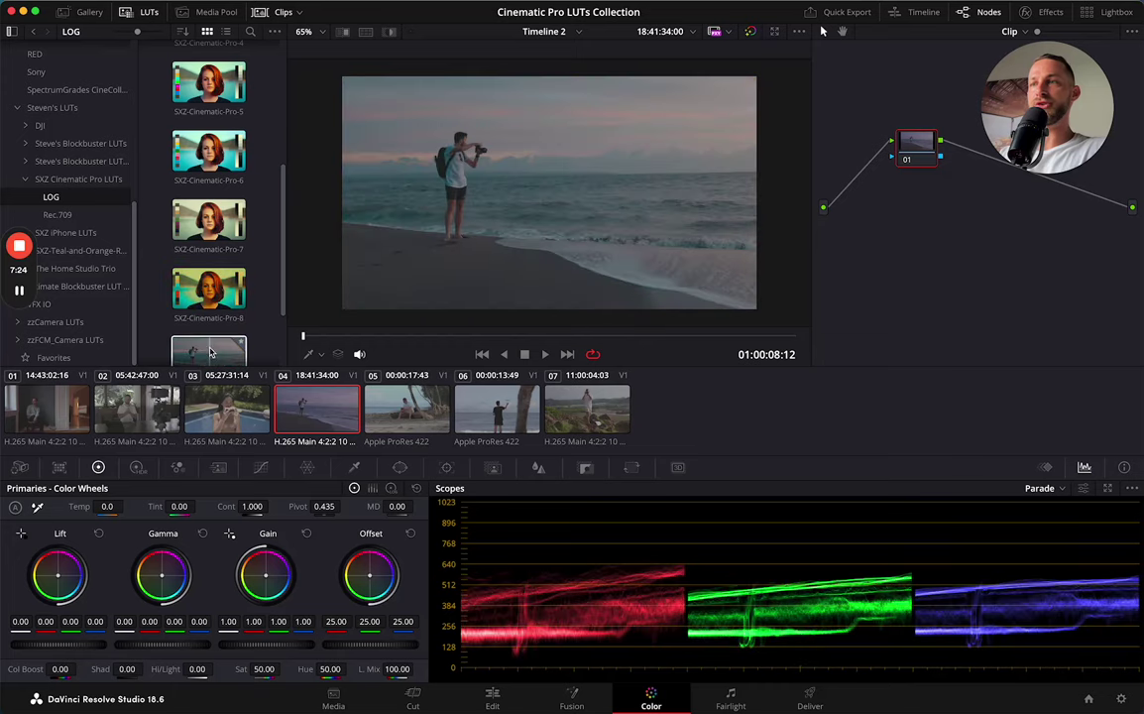
scroll(209, 347, down, 3)
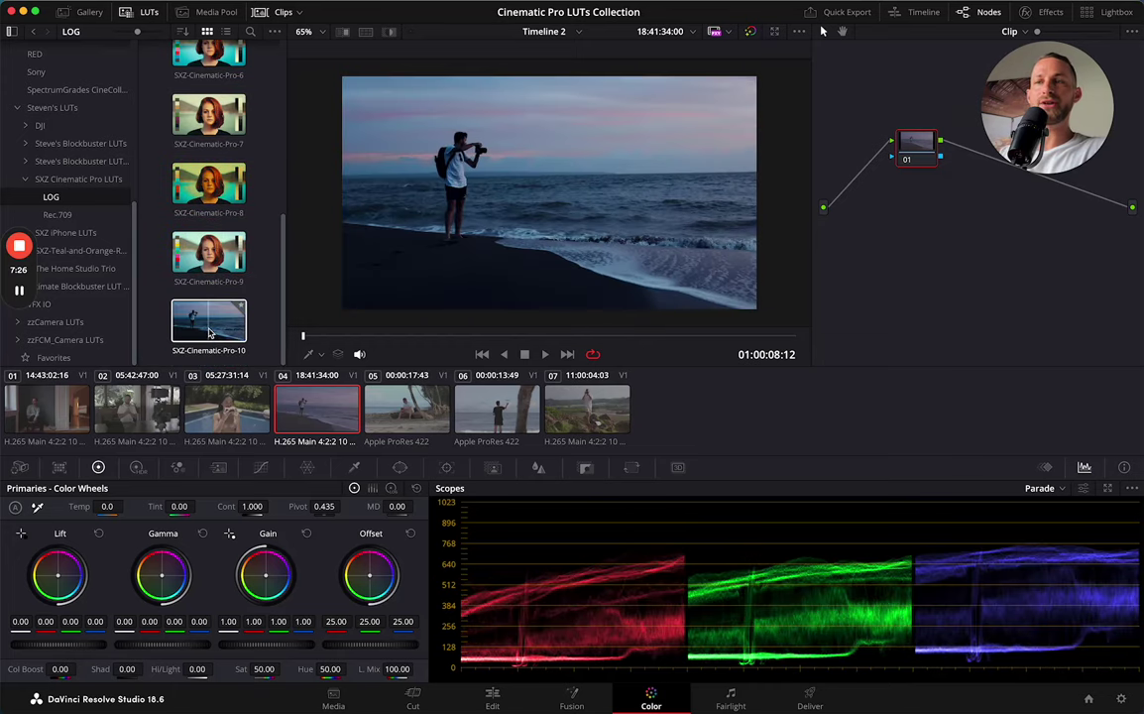
Preview LUT looks on hillside clip 07, then open Timeline 1 on the Edit page
click(562, 425)
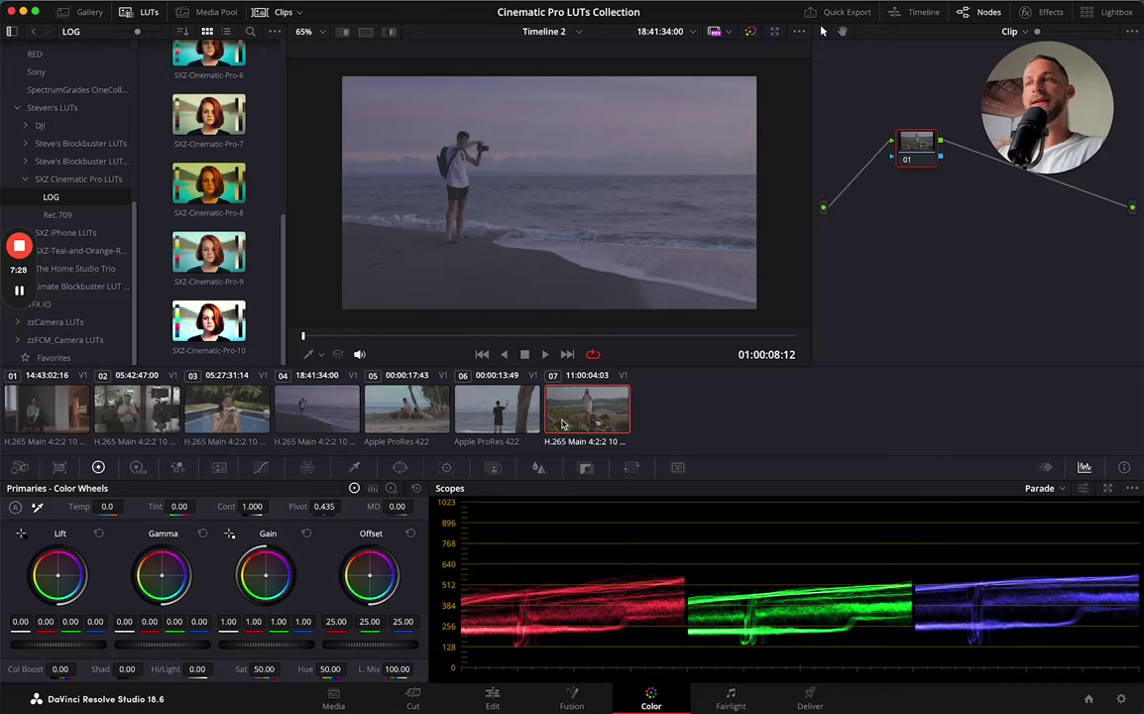
scroll(210, 79, up, 8)
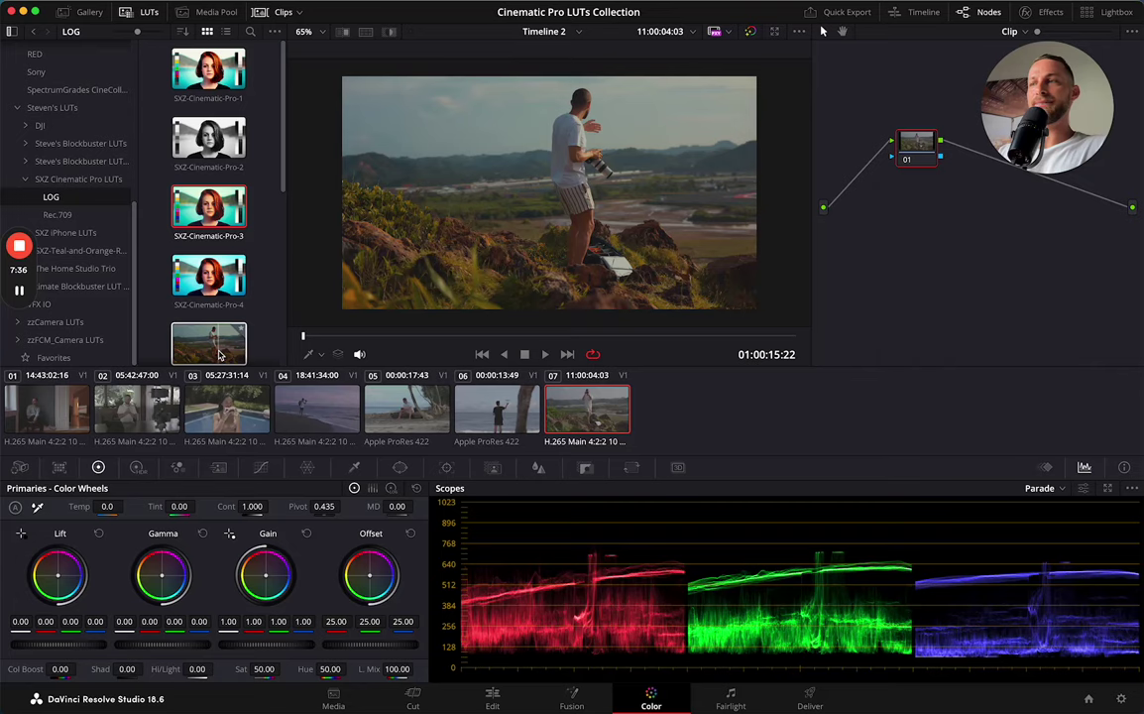
scroll(213, 347, down, 2)
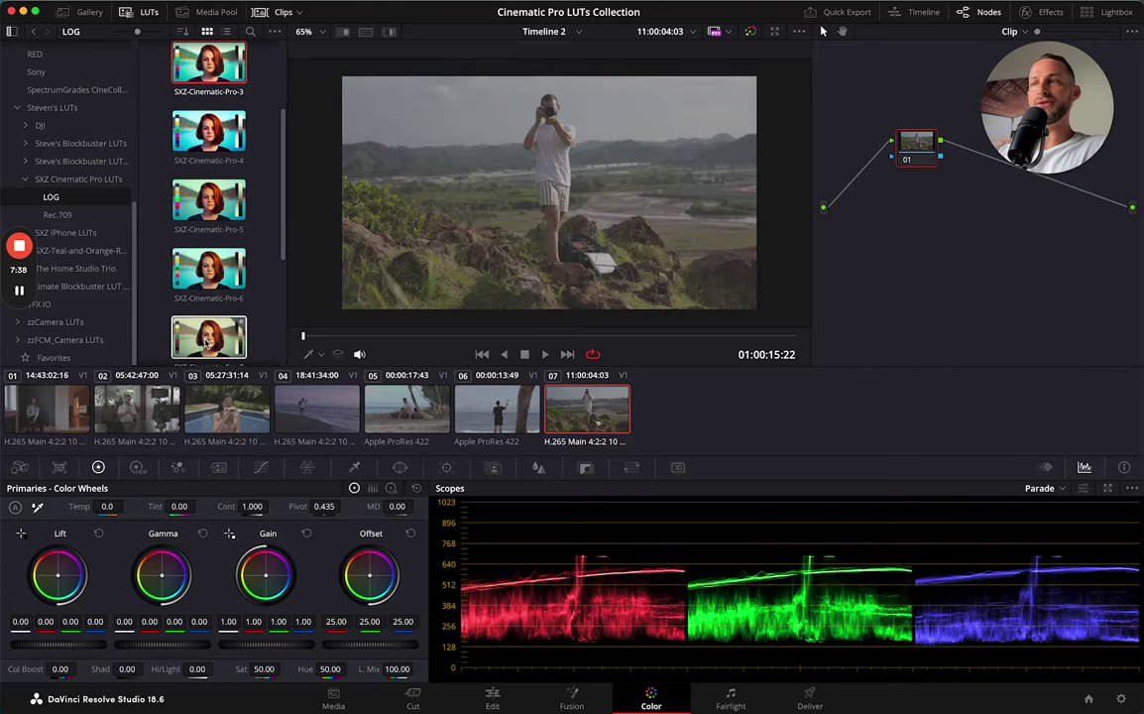
scroll(213, 345, down, 1)
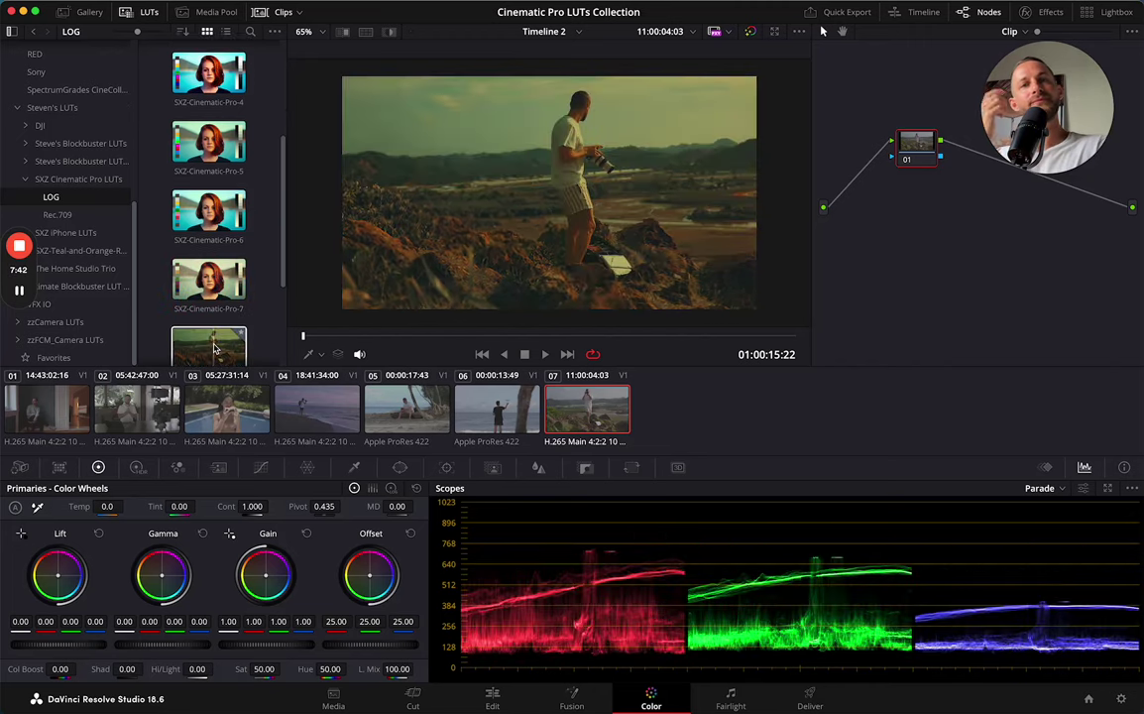
click(491, 699)
click(397, 399)
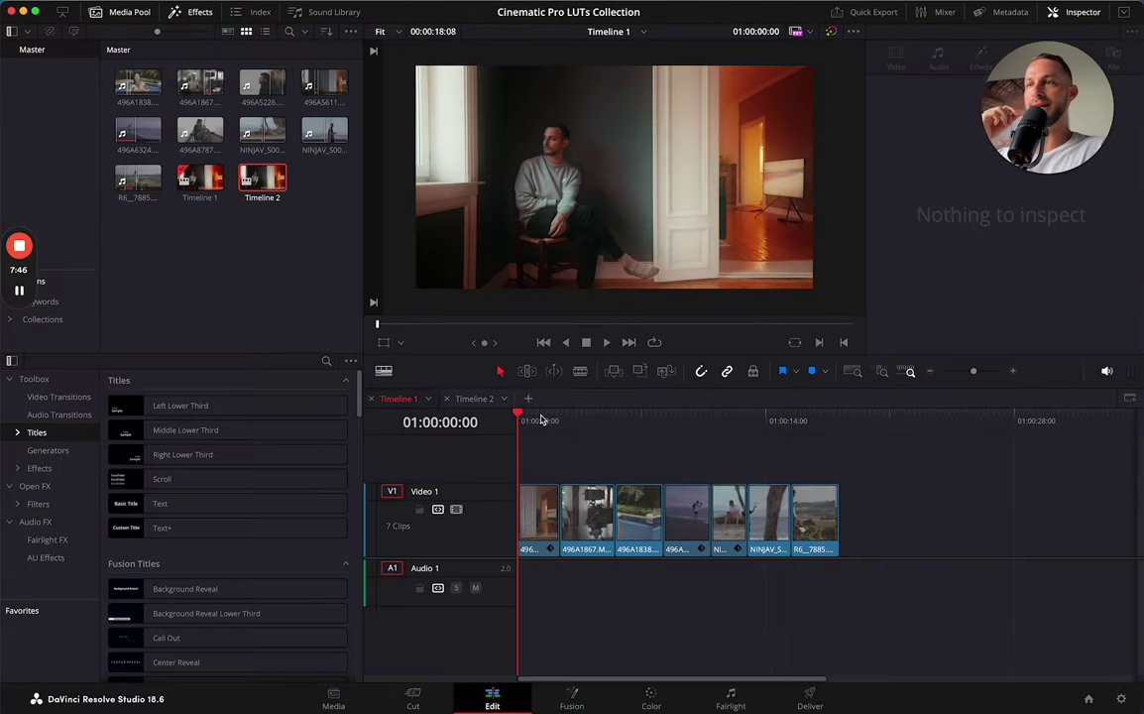
Park on Timeline 1's palm-tree beach clip at 01:00:11:37 and view its eight-node grade
click(527, 435)
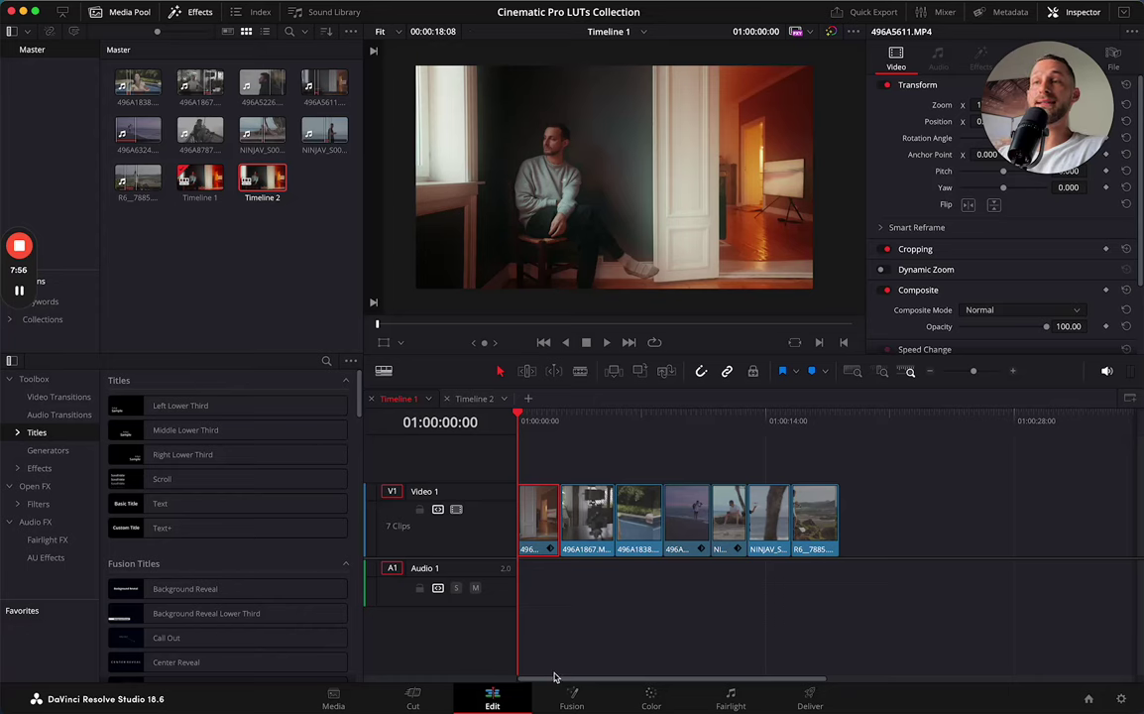
click(726, 427)
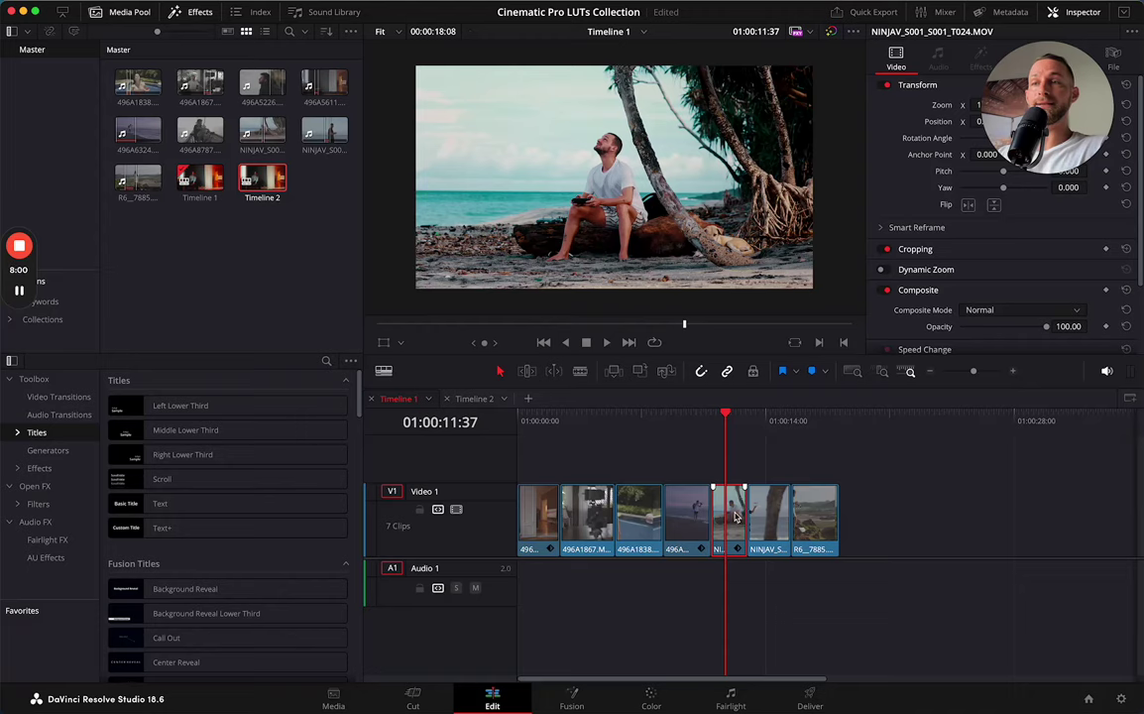
click(651, 700)
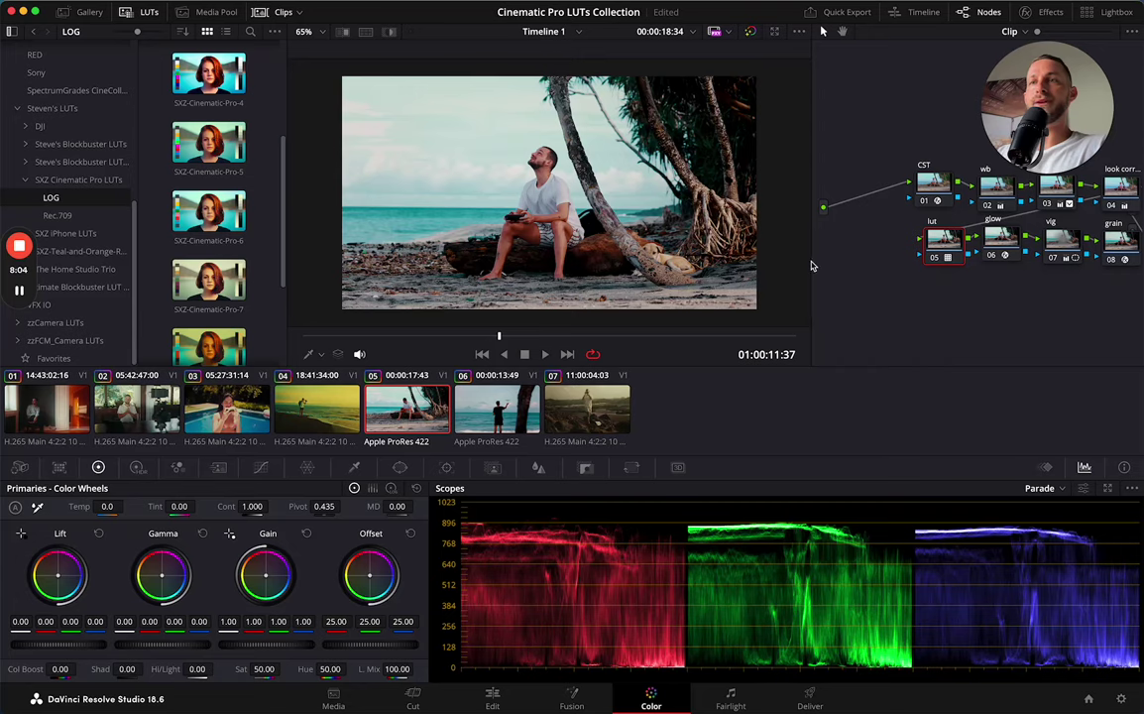
Hide the clip thumbnails and move all eight nodes left and down in the node graph
click(260, 12)
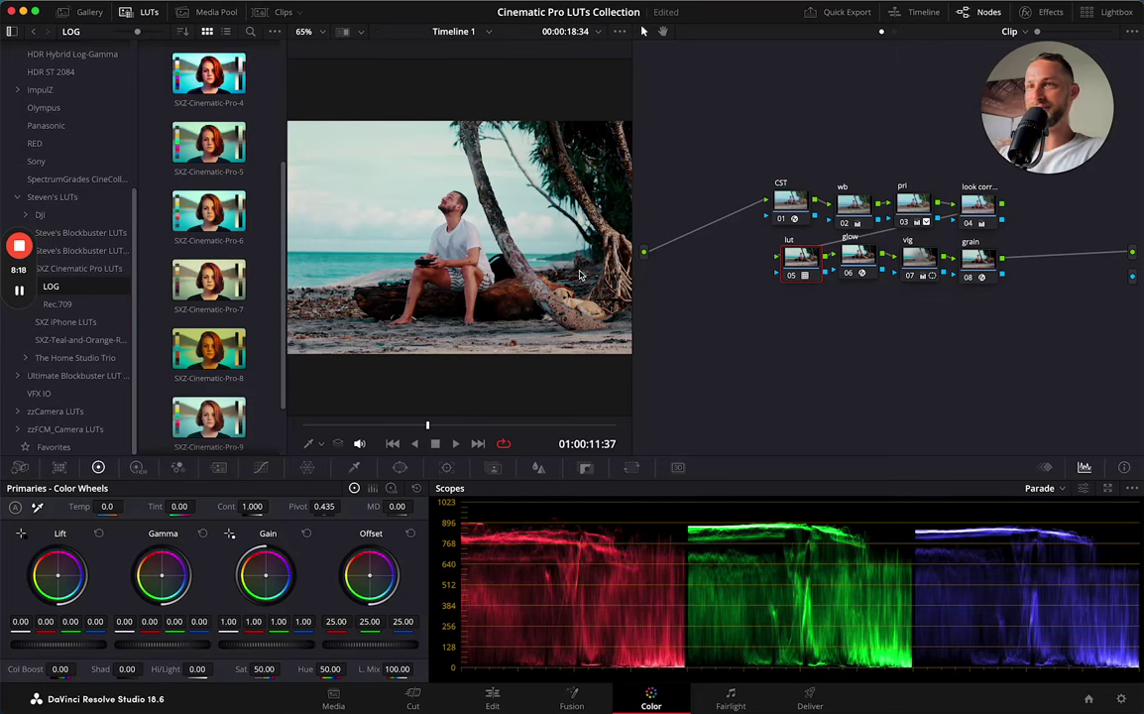
drag(747, 176, 996, 334)
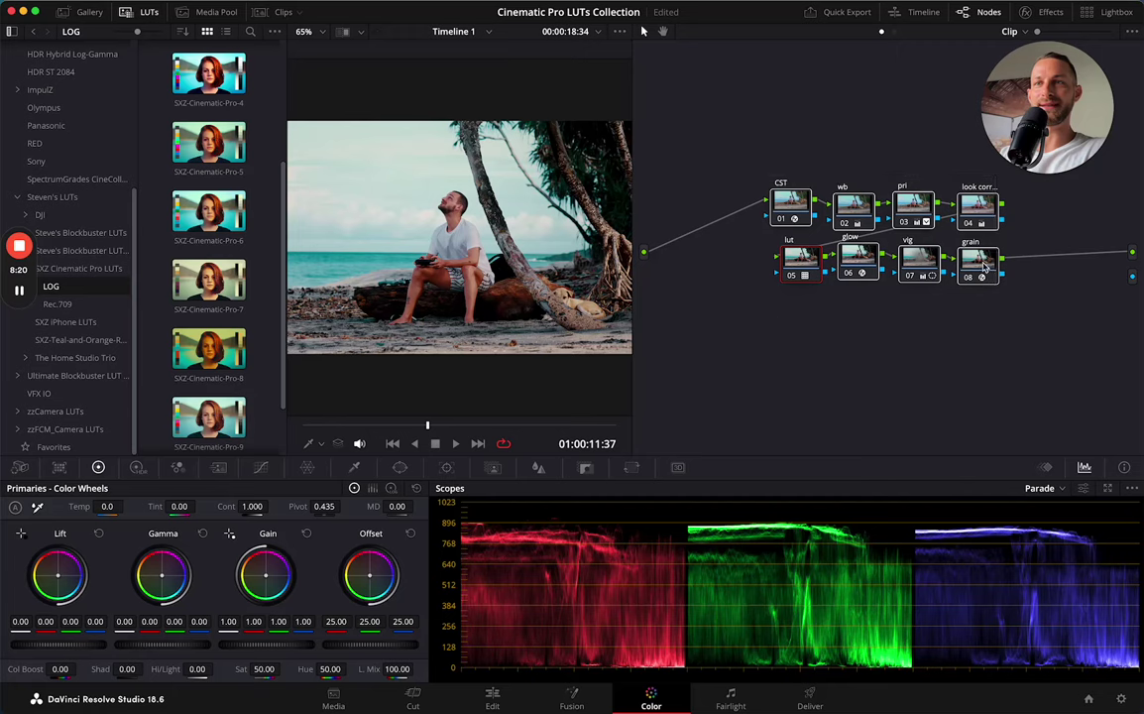
drag(977, 260, 929, 289)
Reset the grade on the top-row nodes: CST, wb, pri and node 04
click(742, 240)
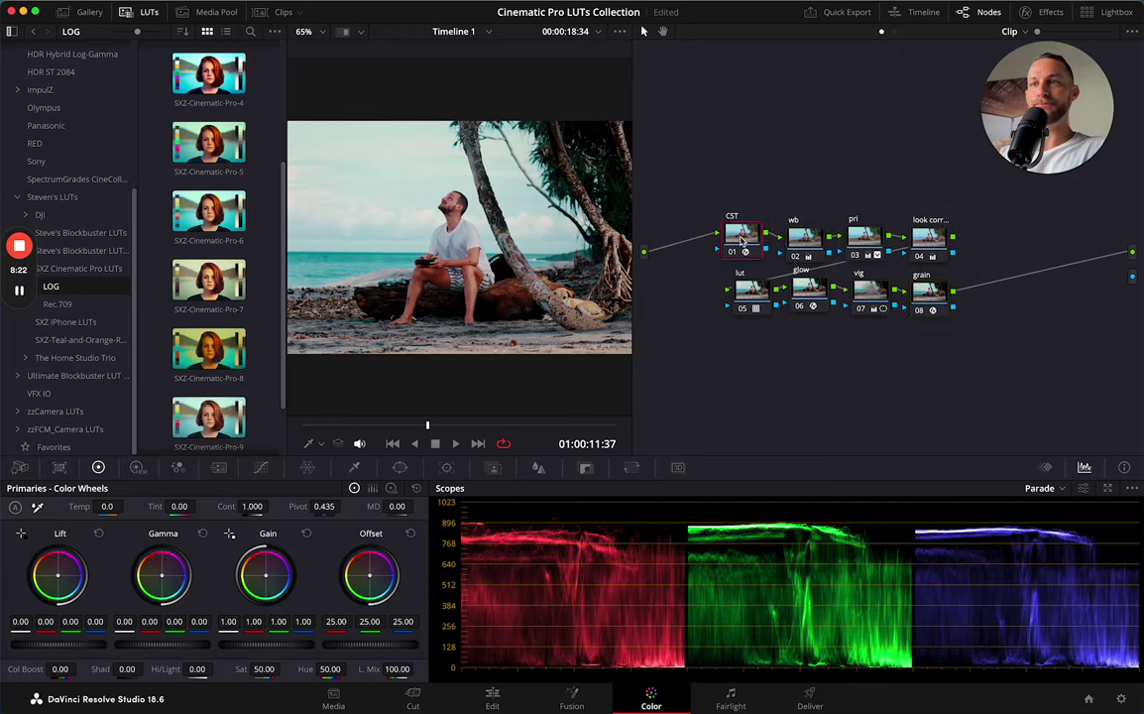
right_click(742, 240)
click(768, 247)
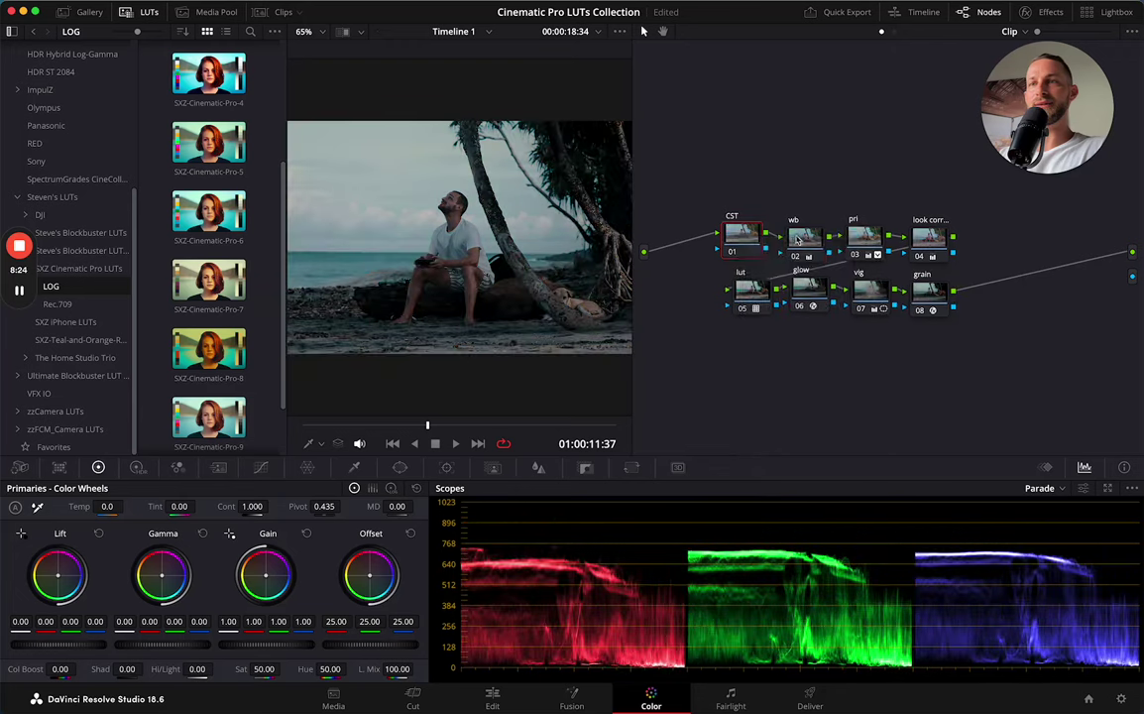
click(797, 239)
right_click(797, 239)
click(807, 246)
click(862, 238)
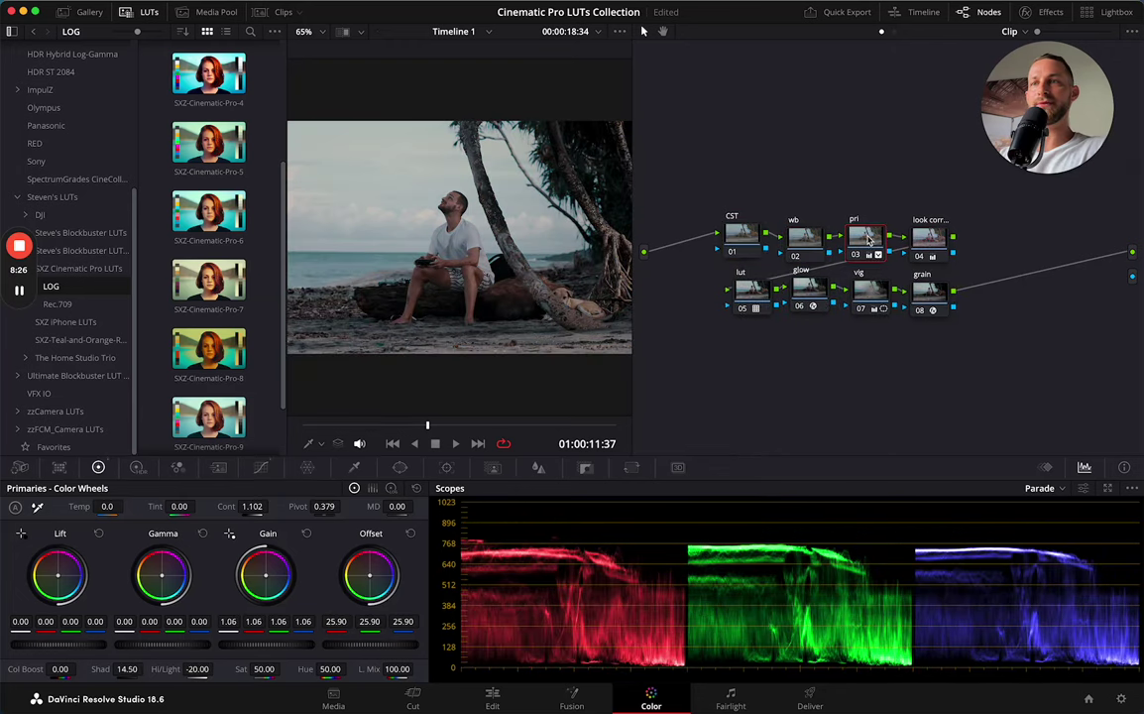
right_click(882, 241)
click(892, 245)
right_click(927, 236)
click(950, 246)
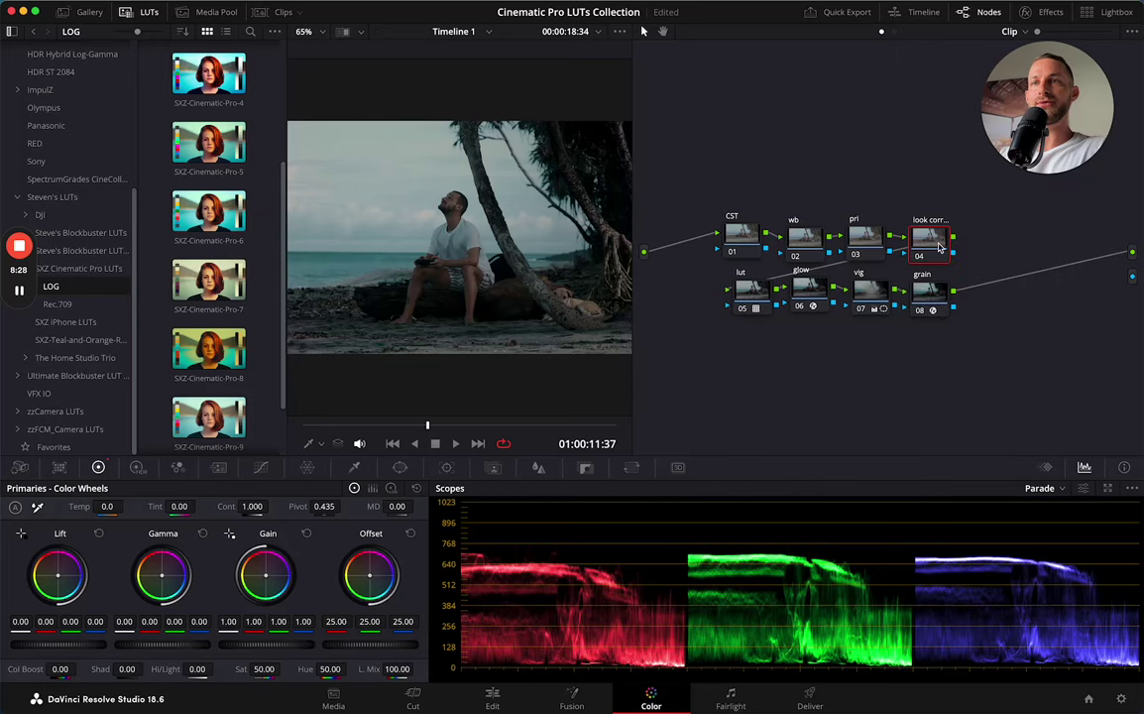
Reset the grade on the lower-row nodes: lut, glow, vig and grain
click(751, 301)
right_click(751, 303)
click(765, 309)
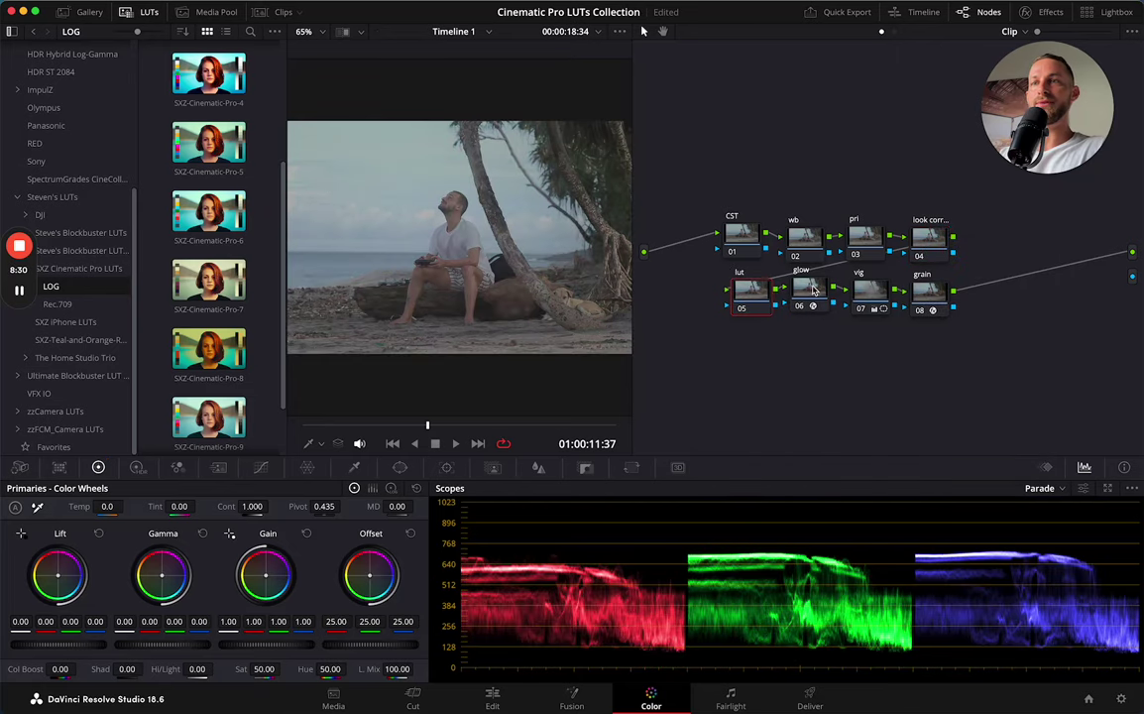
right_click(811, 292)
click(828, 298)
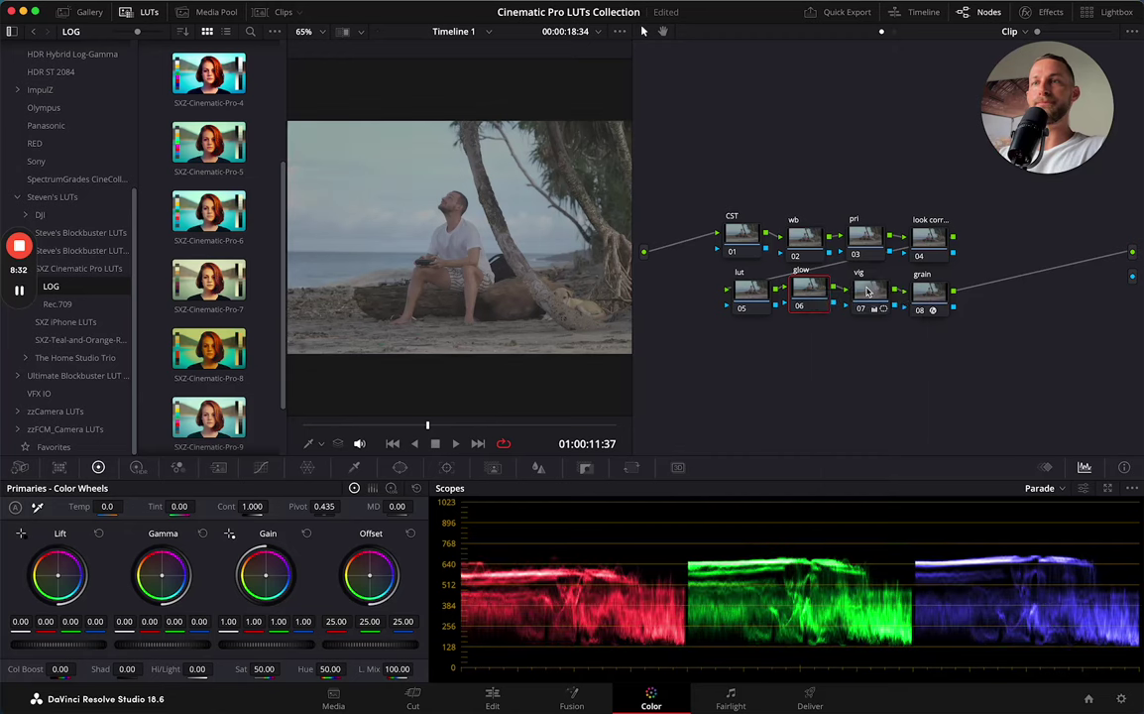
right_click(870, 289)
click(897, 295)
right_click(929, 289)
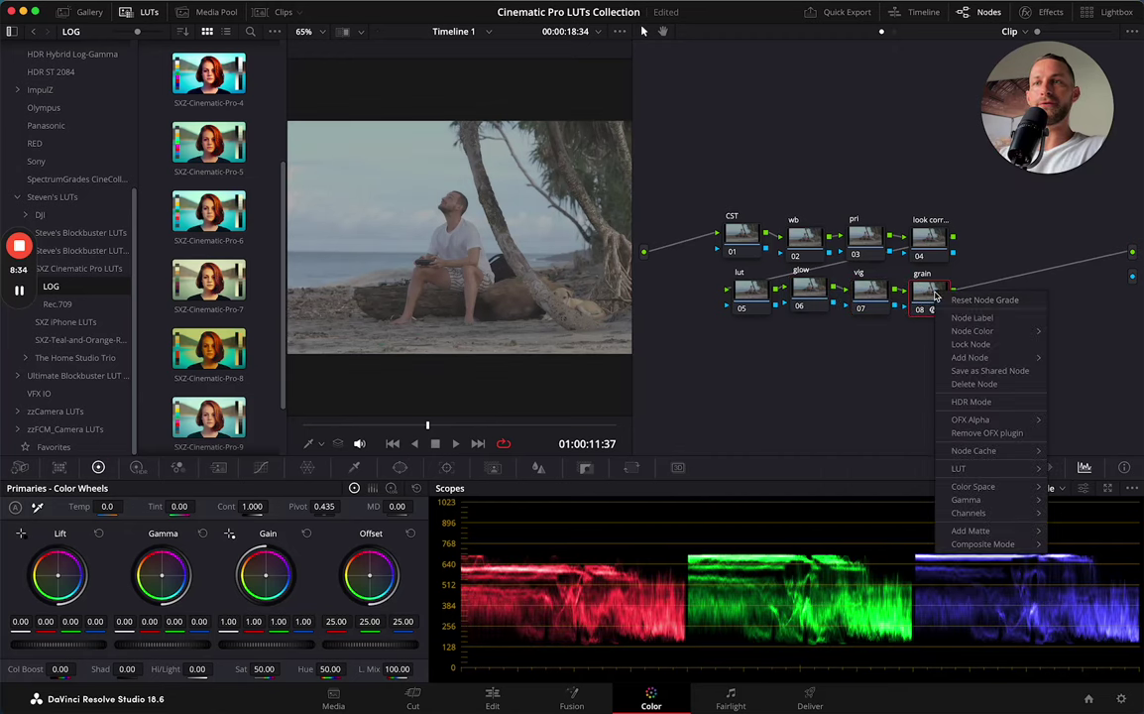
click(957, 296)
Shift the whole node tree slightly right and close the LUT browser
drag(645, 184, 968, 337)
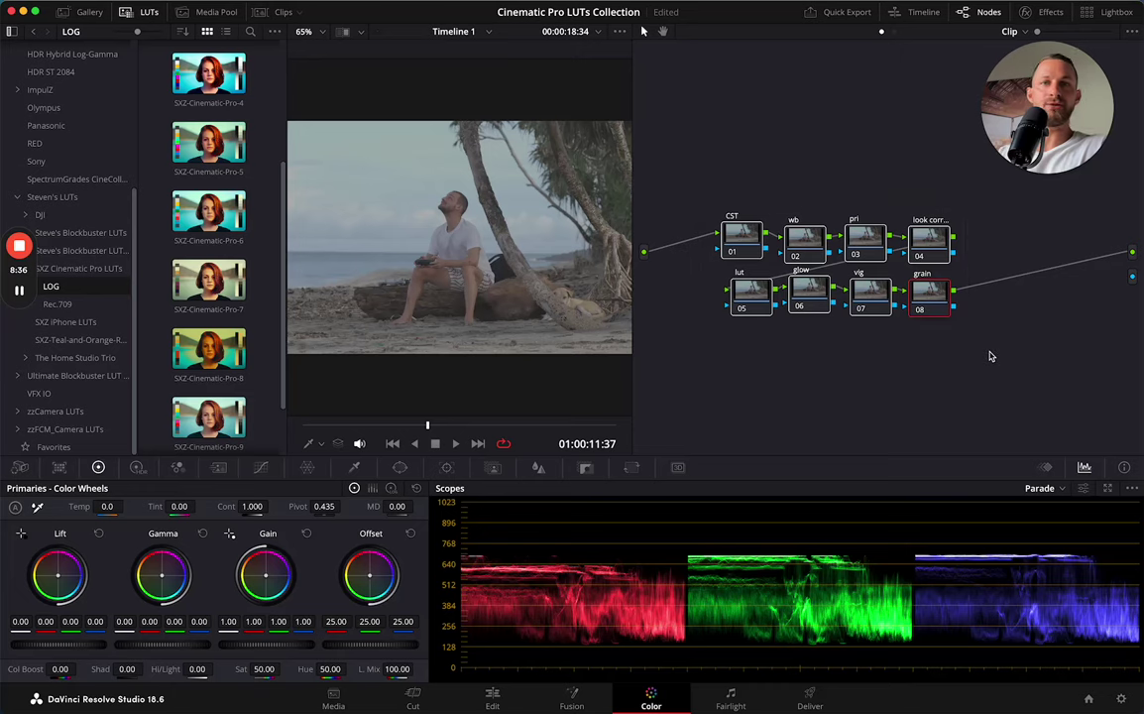
drag(839, 274, 877, 278)
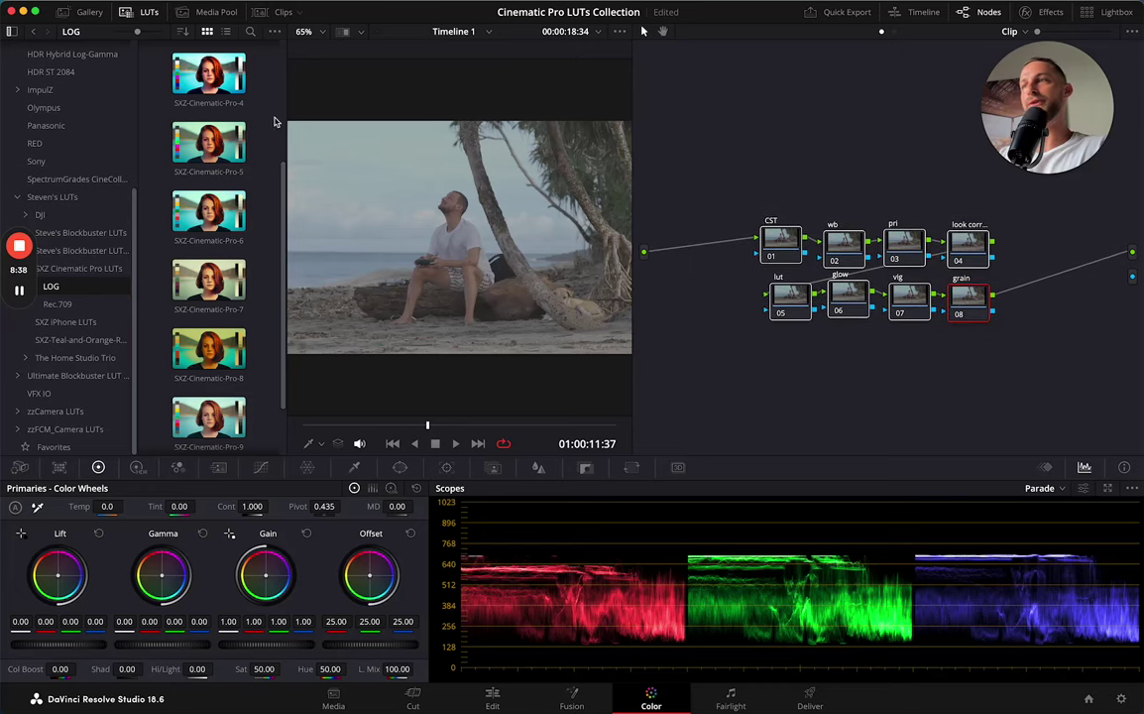
click(139, 12)
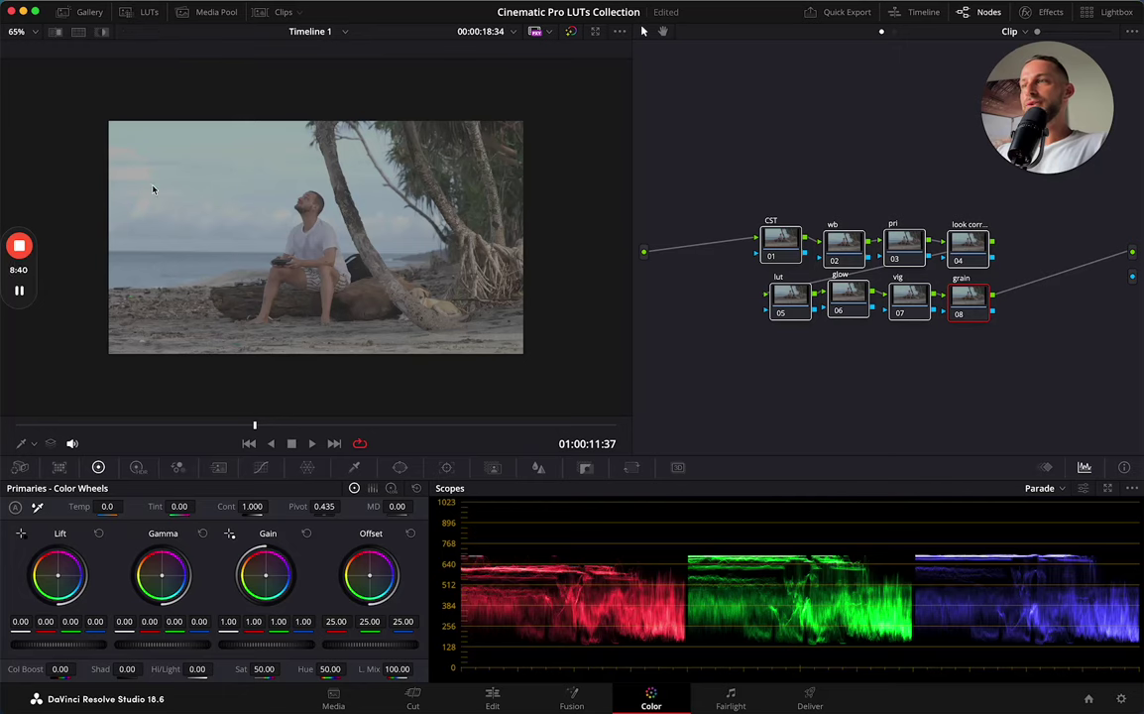
Set the viewer zoom to Fit, then zoom out to 90% around the beach shot
scroll(262, 195, up, 2)
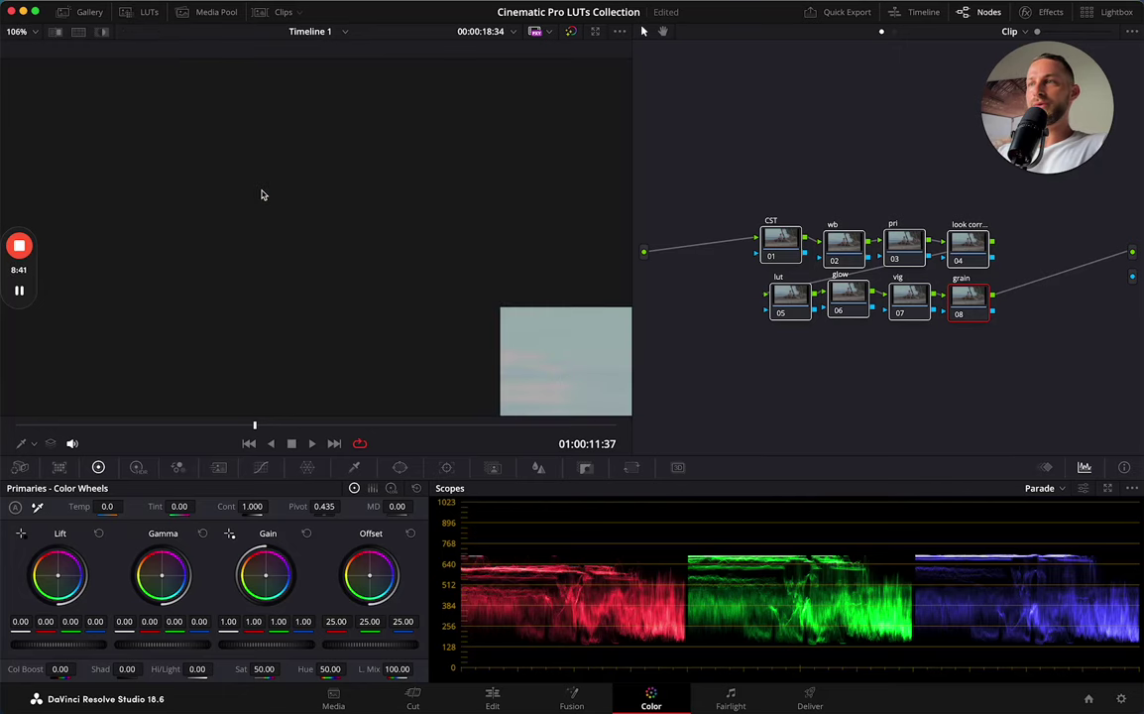
click(31, 32)
click(40, 51)
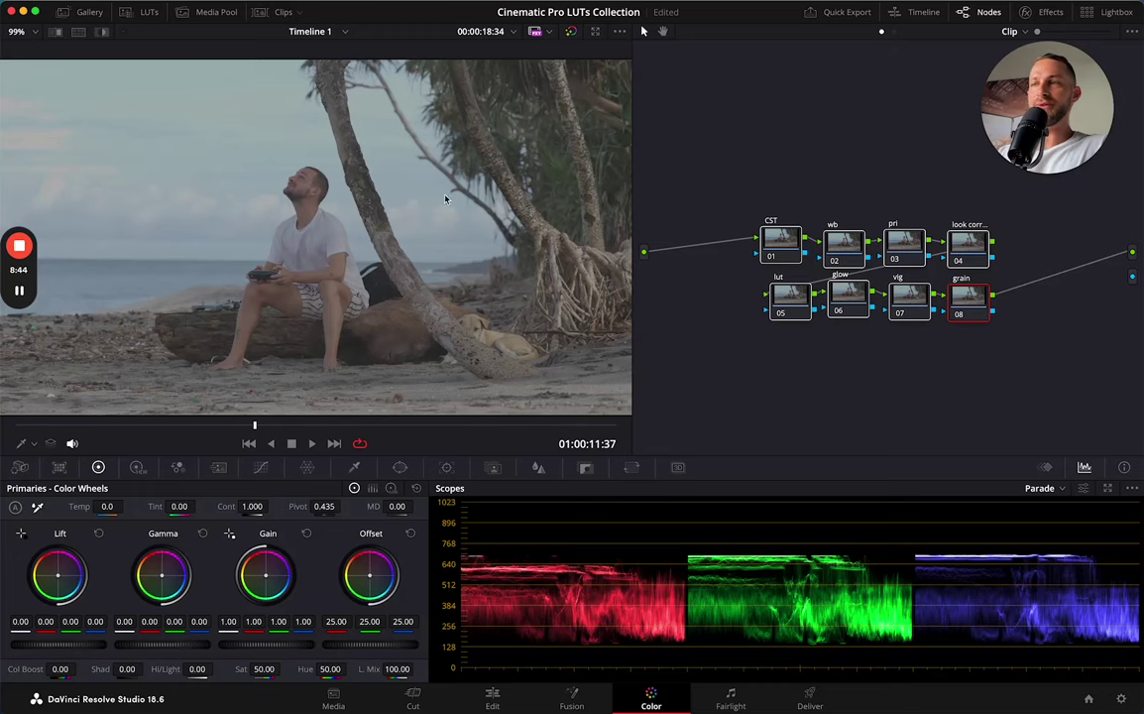
scroll(404, 207, down, 1)
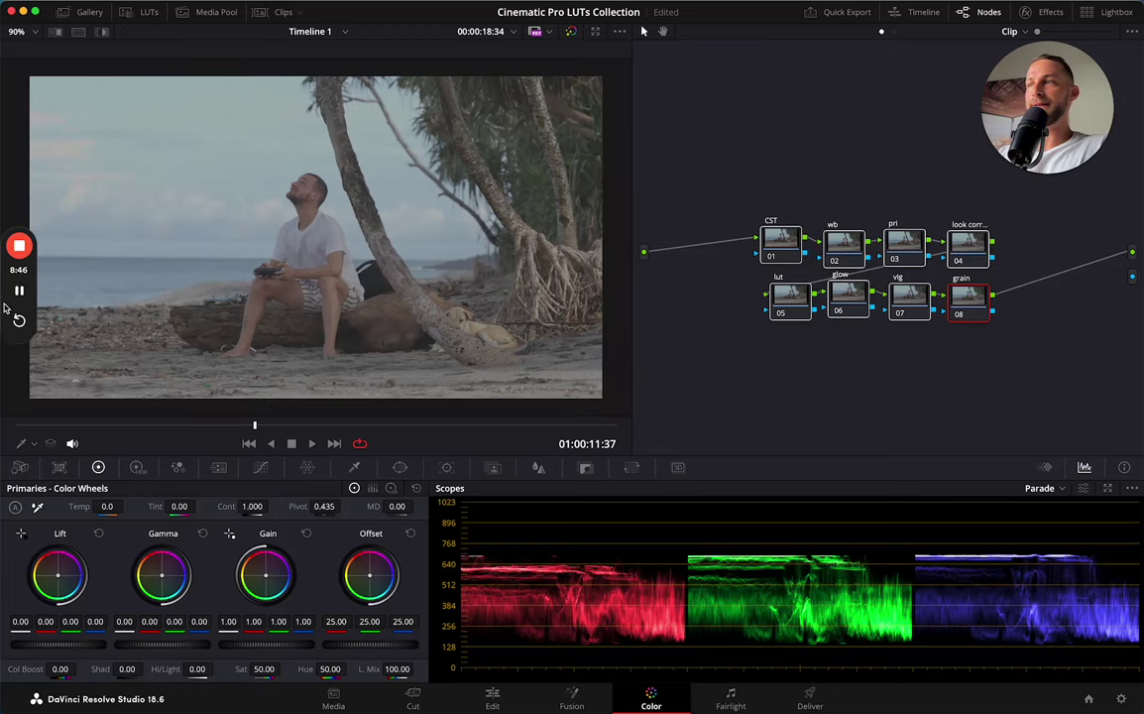
drag(35, 302, 1107, 252)
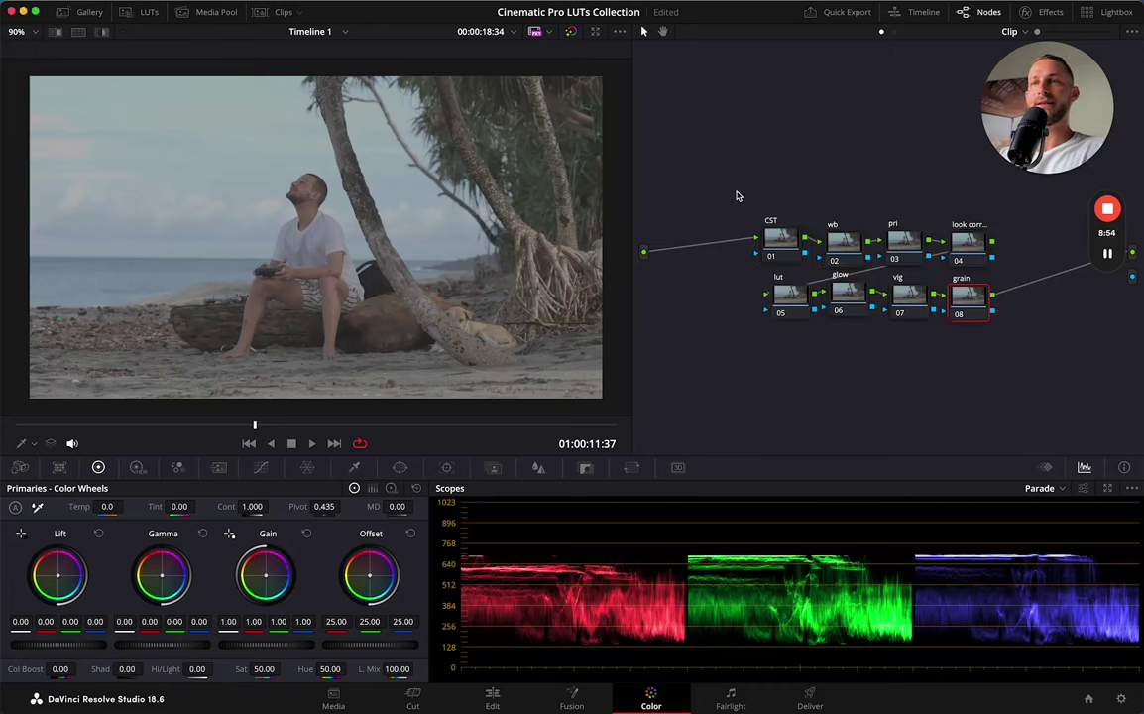
Disable the CST node with Ctrl+D and move CST, wb, pri and the lower row left
click(779, 249)
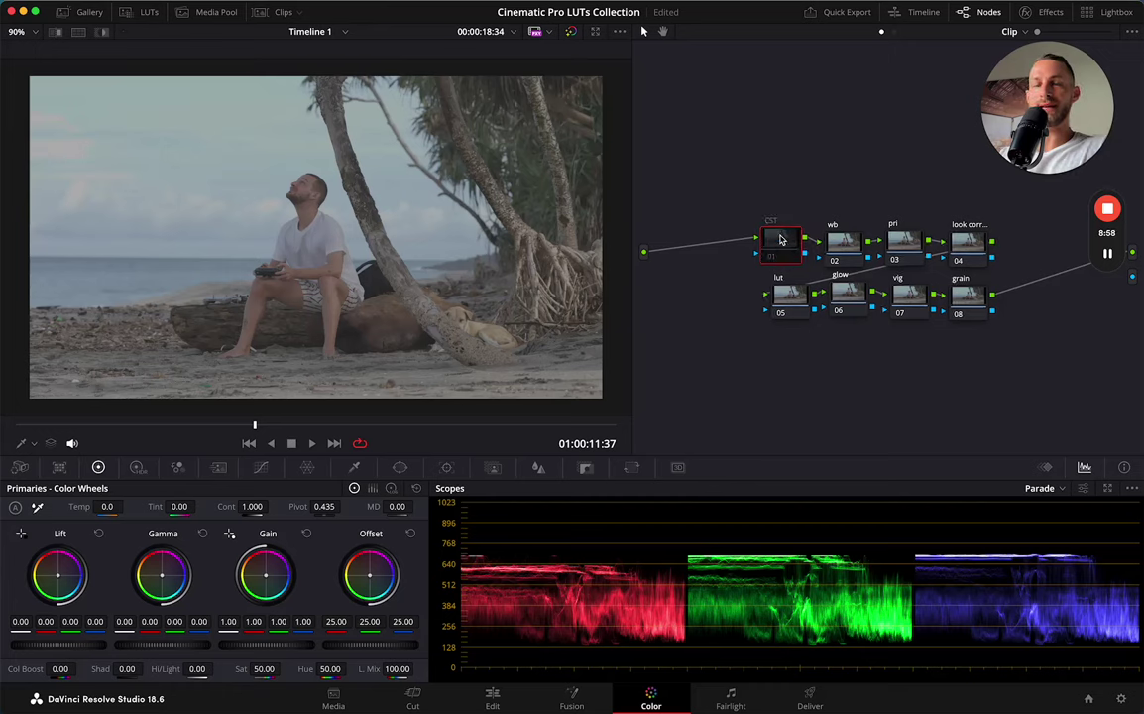
key(ctrl+d)
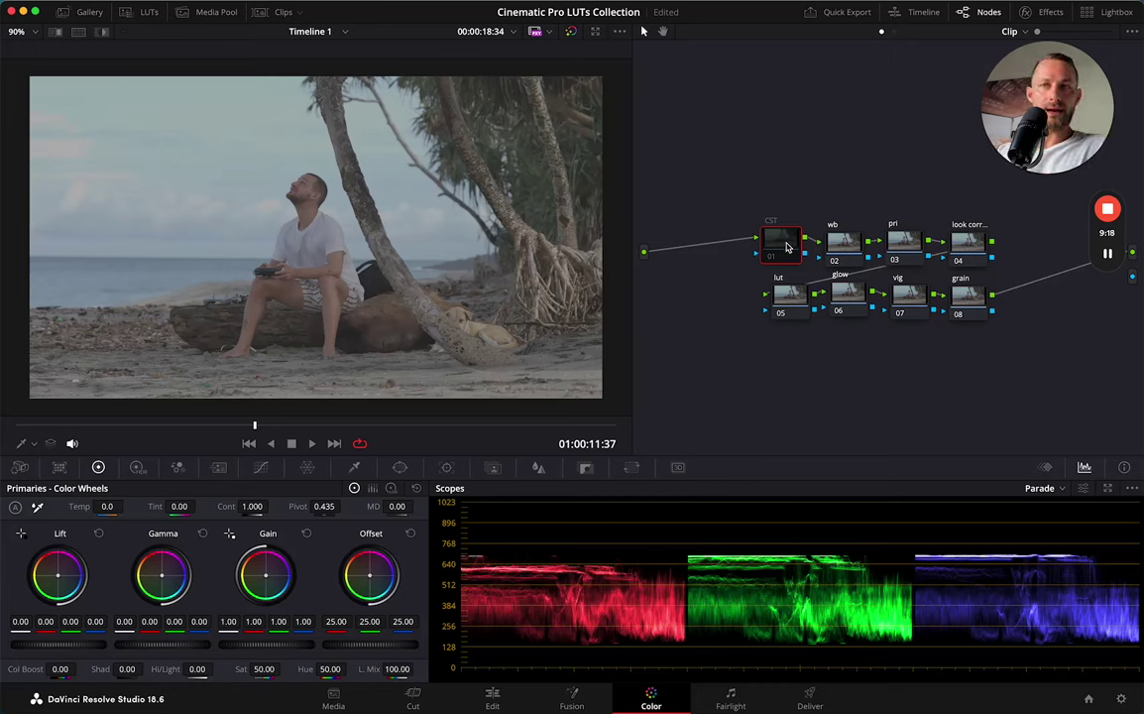
drag(784, 245, 731, 248)
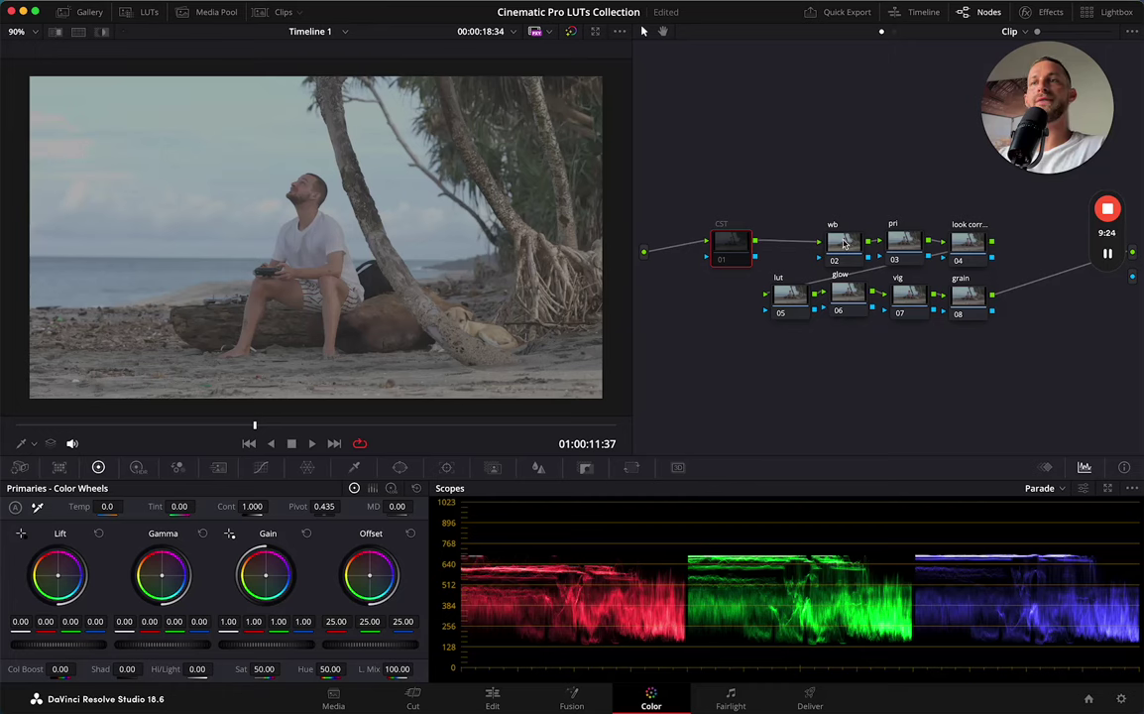
drag(845, 243, 803, 242)
drag(794, 326, 950, 318)
click(911, 244)
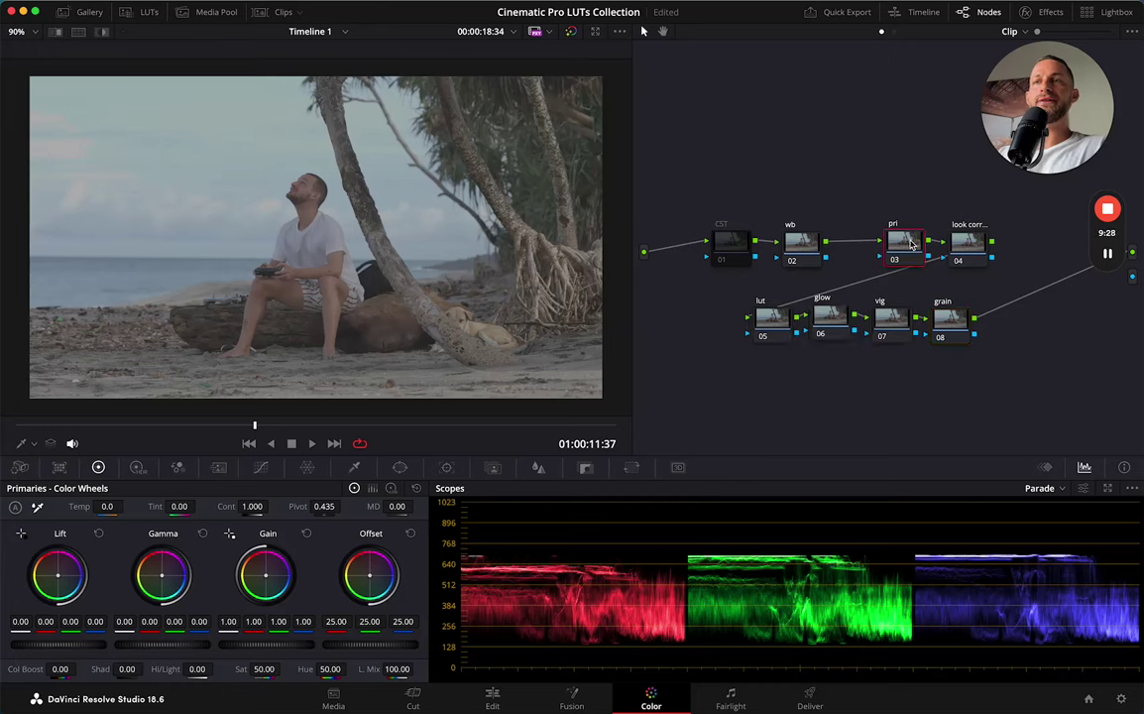
drag(911, 245, 882, 245)
Move node 04 left to even its spacing with the top row
drag(968, 248, 942, 248)
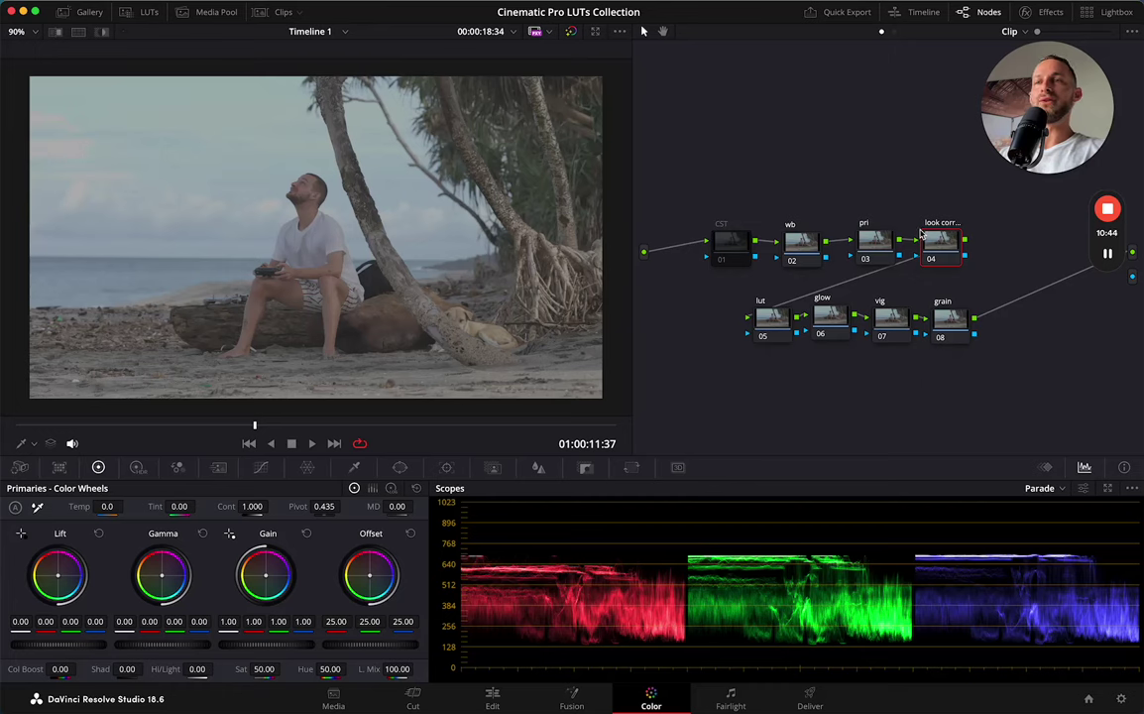
Clear the node selection and make the wb node current
drag(698, 197, 689, 261)
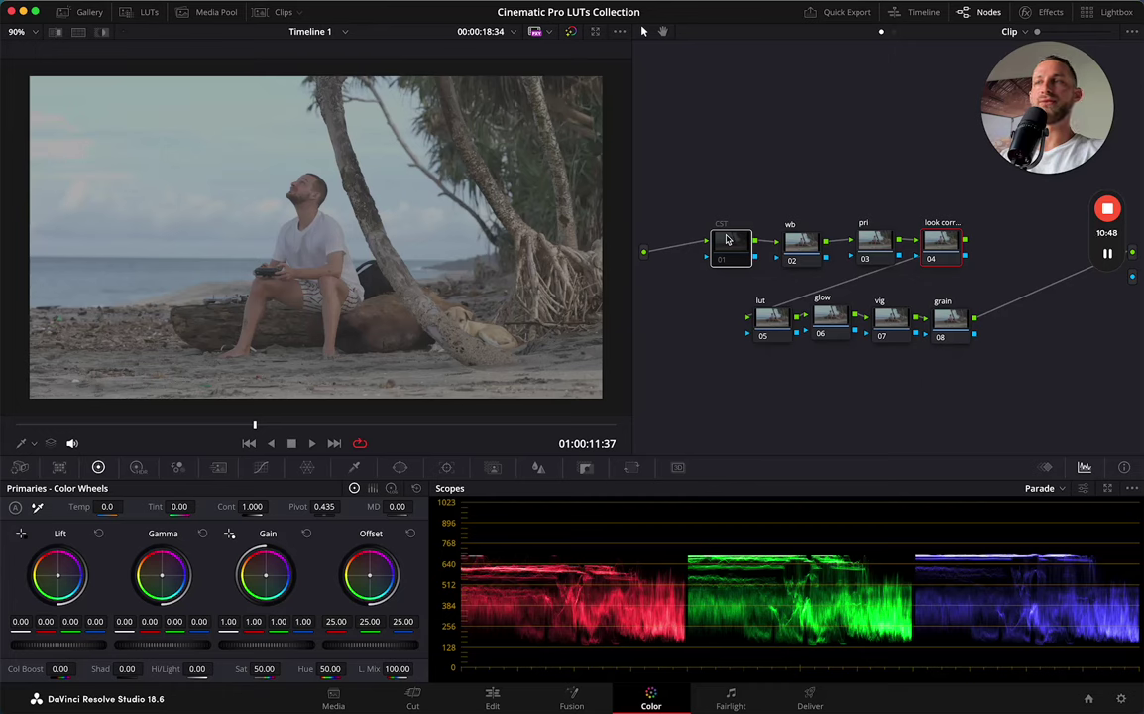
click(750, 167)
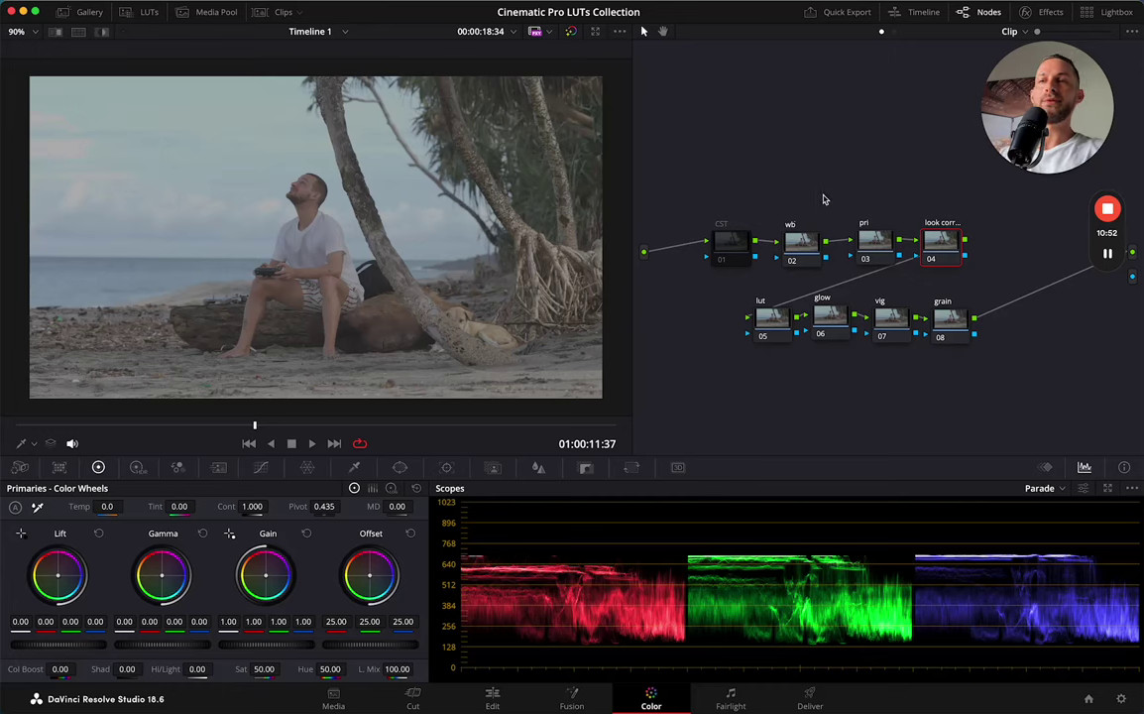
click(798, 253)
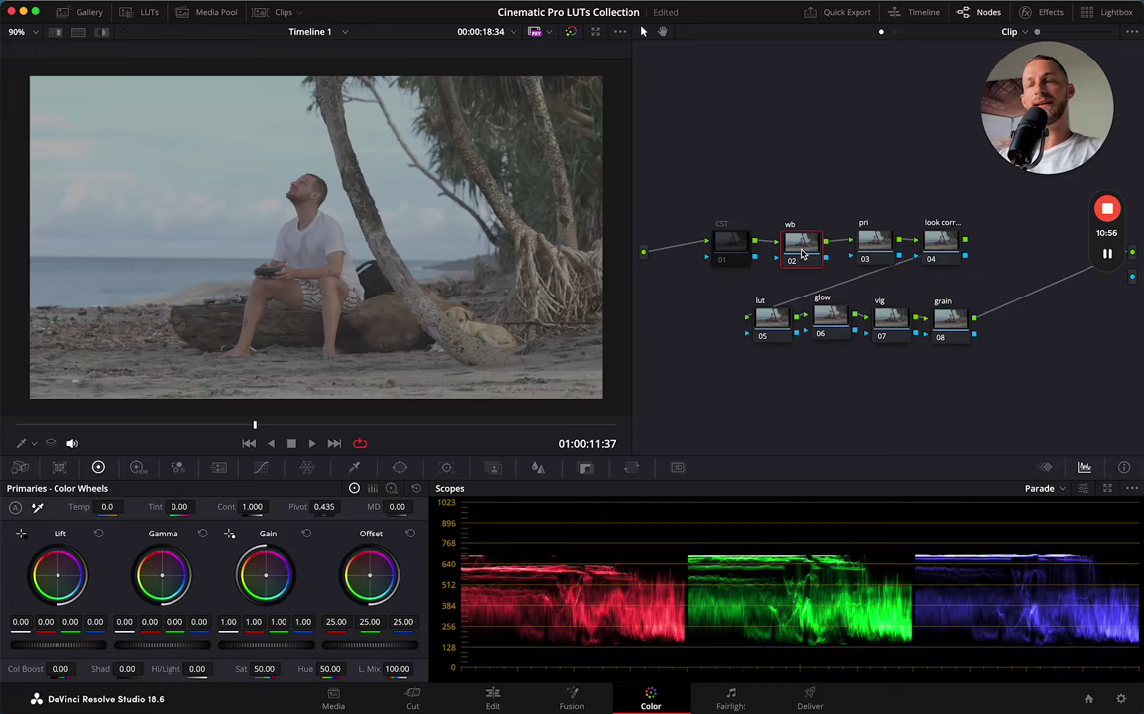
Toggle Bypass Color Grades on and off twice to compare before and after
click(572, 32)
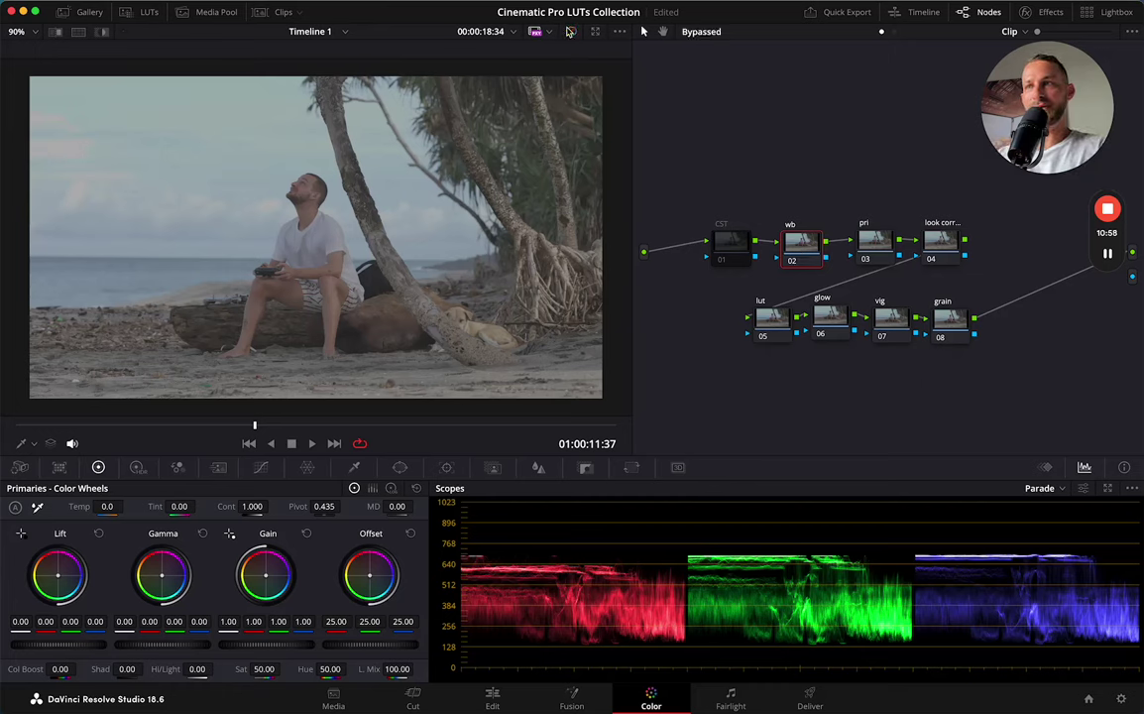
click(572, 32)
click(571, 31)
click(571, 32)
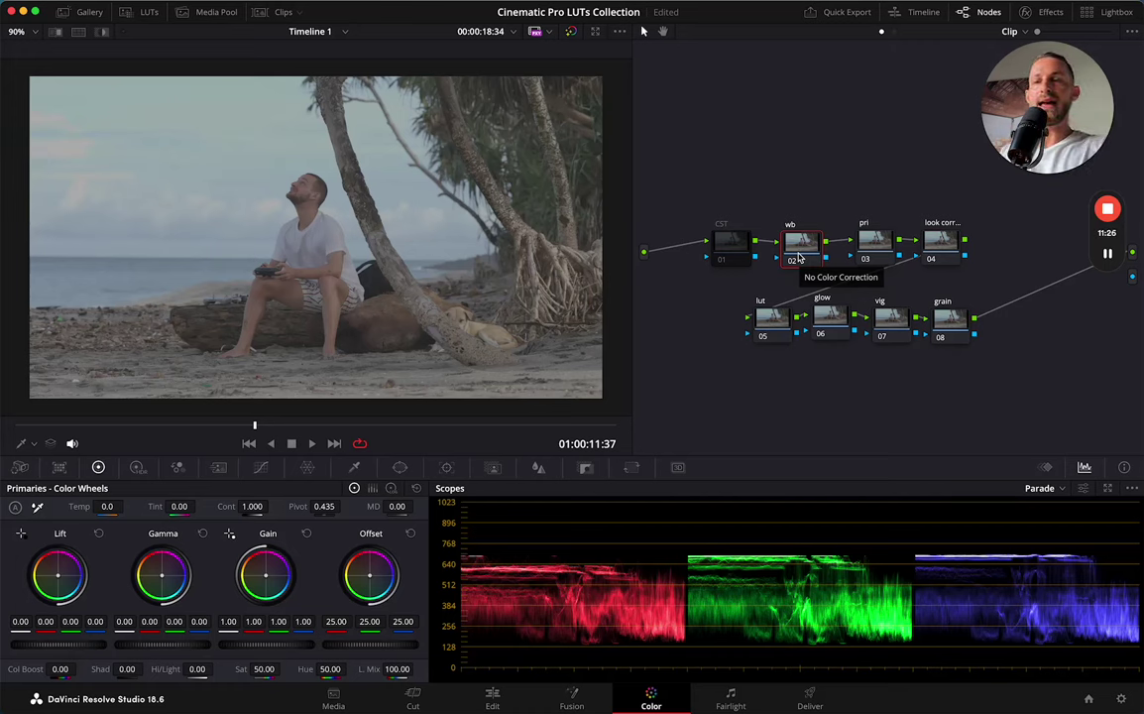
click(1043, 489)
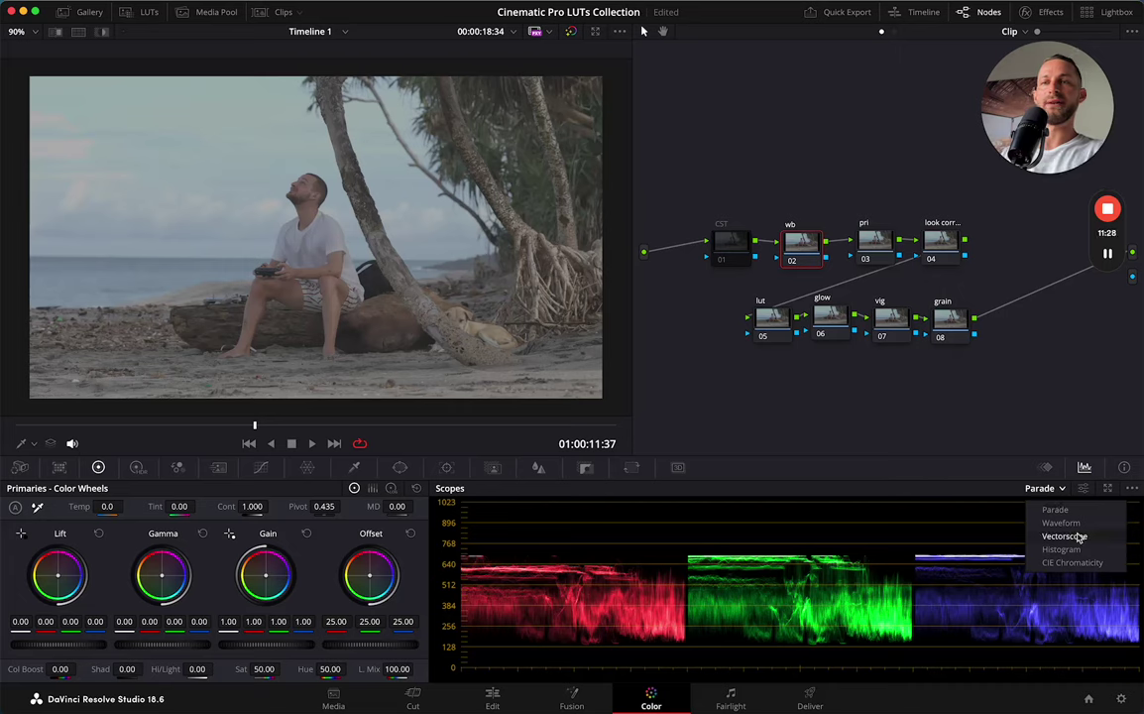
click(883, 474)
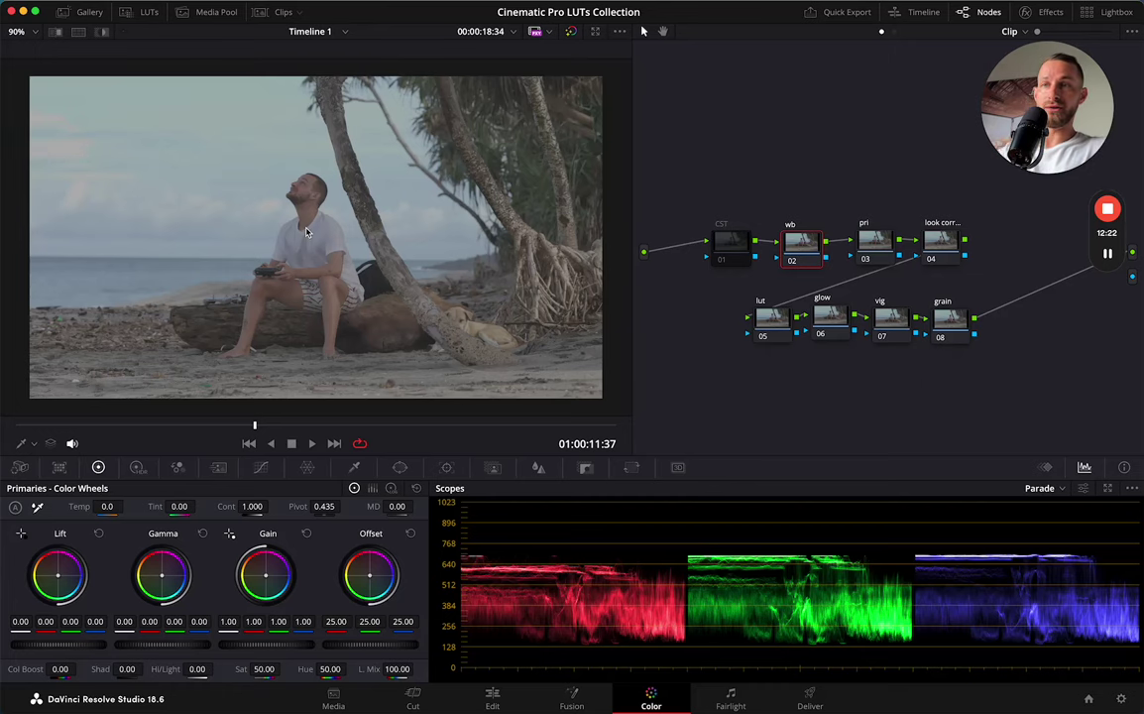
Trial blue and magenta Offset shifts, reset to neutral 25.00, and switch scopes to Vectorscope
drag(367, 578, 375, 586)
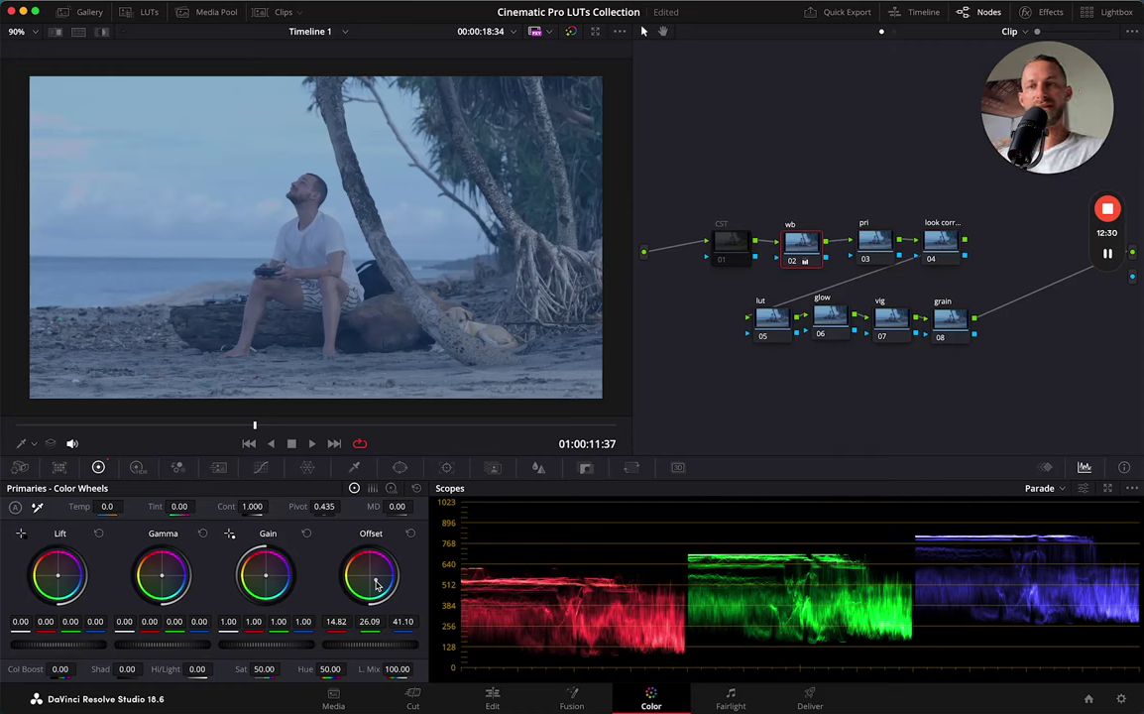
double_click(376, 586)
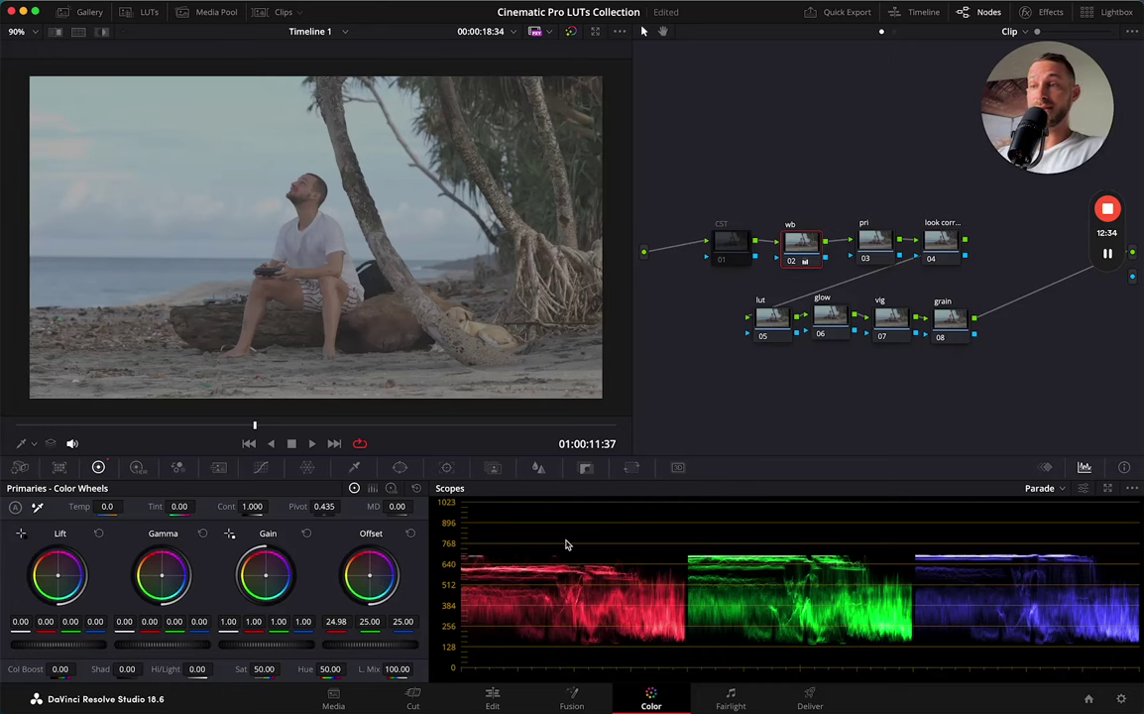
click(411, 537)
click(1053, 492)
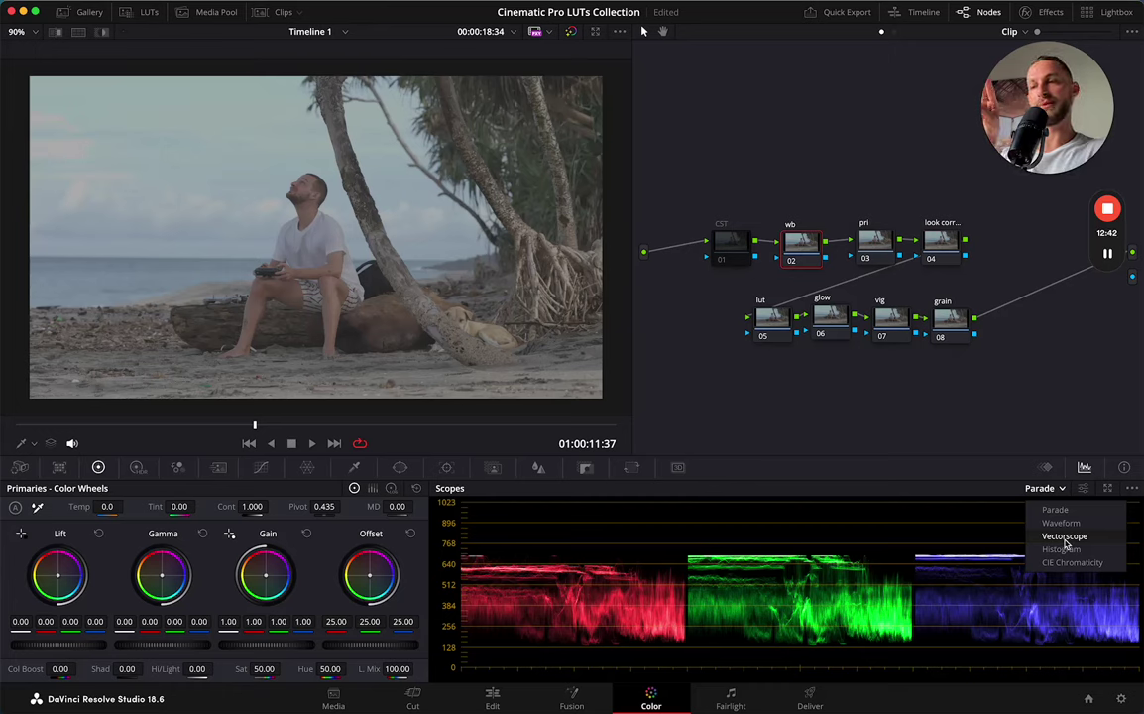
click(1064, 537)
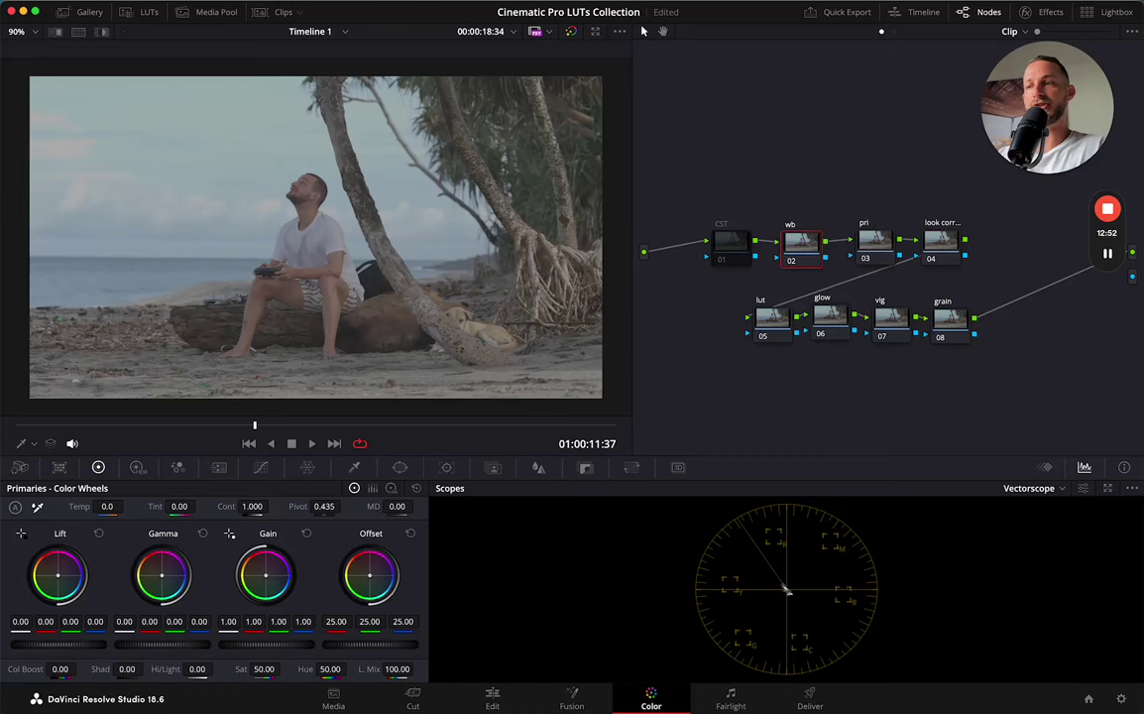
drag(369, 575, 370, 575)
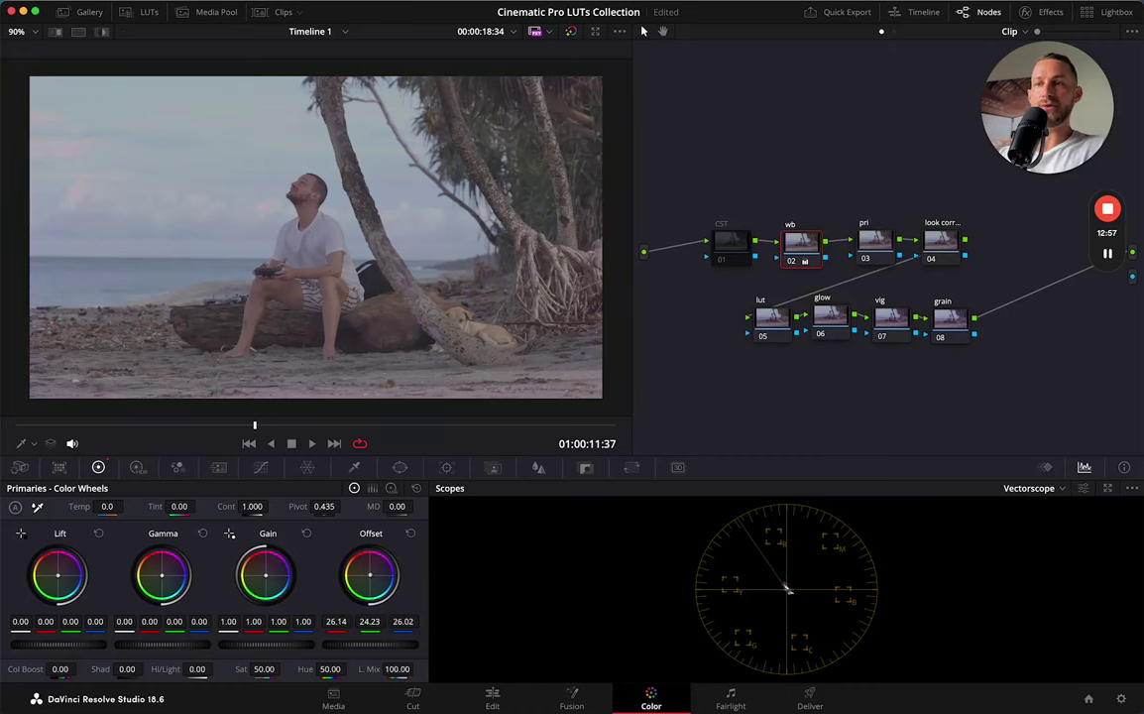
click(411, 534)
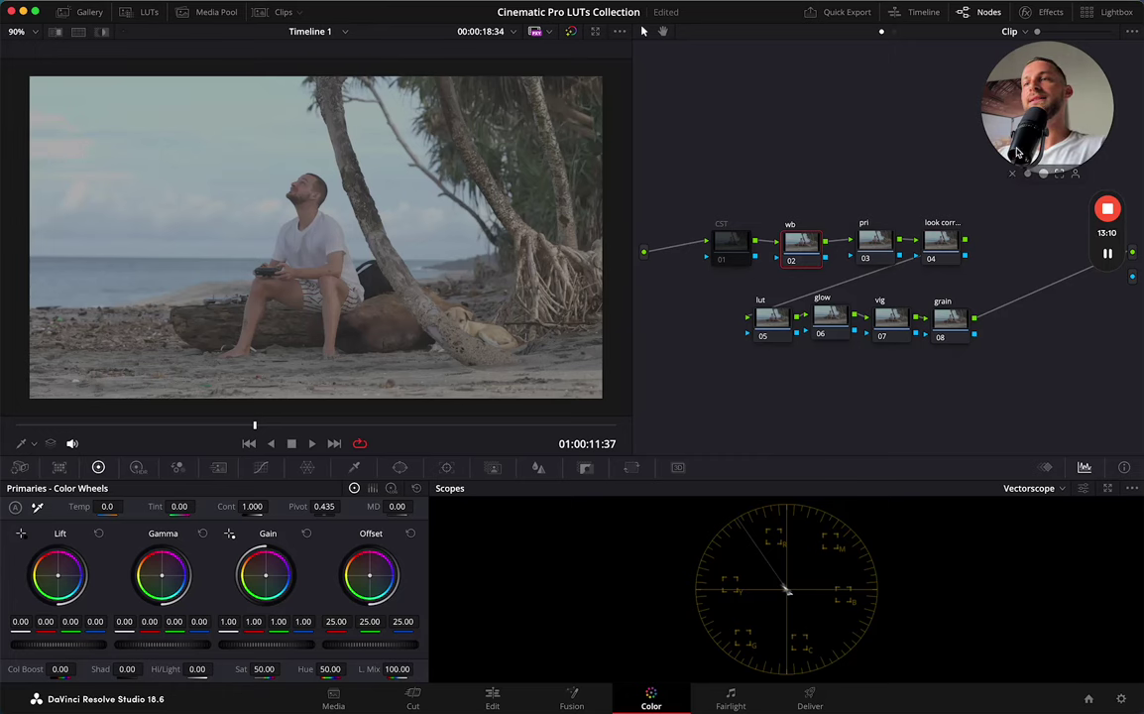
On the pri node, restore Parade, raise contrast to 1.196 (pivot 0.187) and gain to 1.02
click(876, 248)
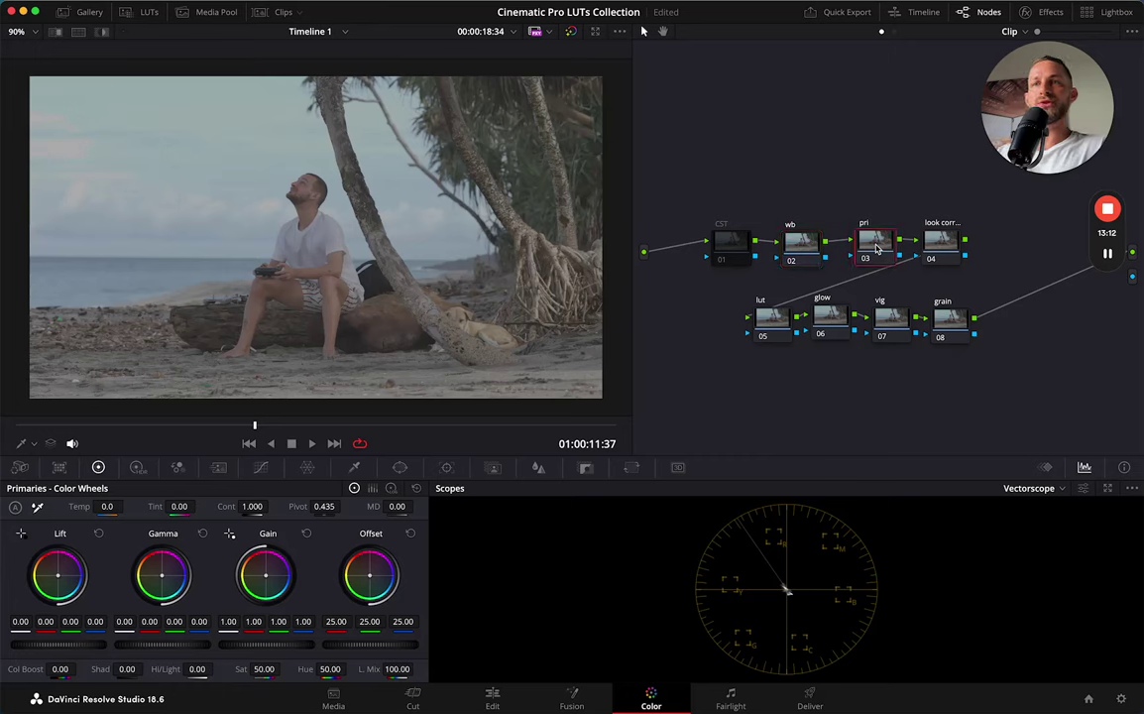
click(1031, 487)
click(981, 507)
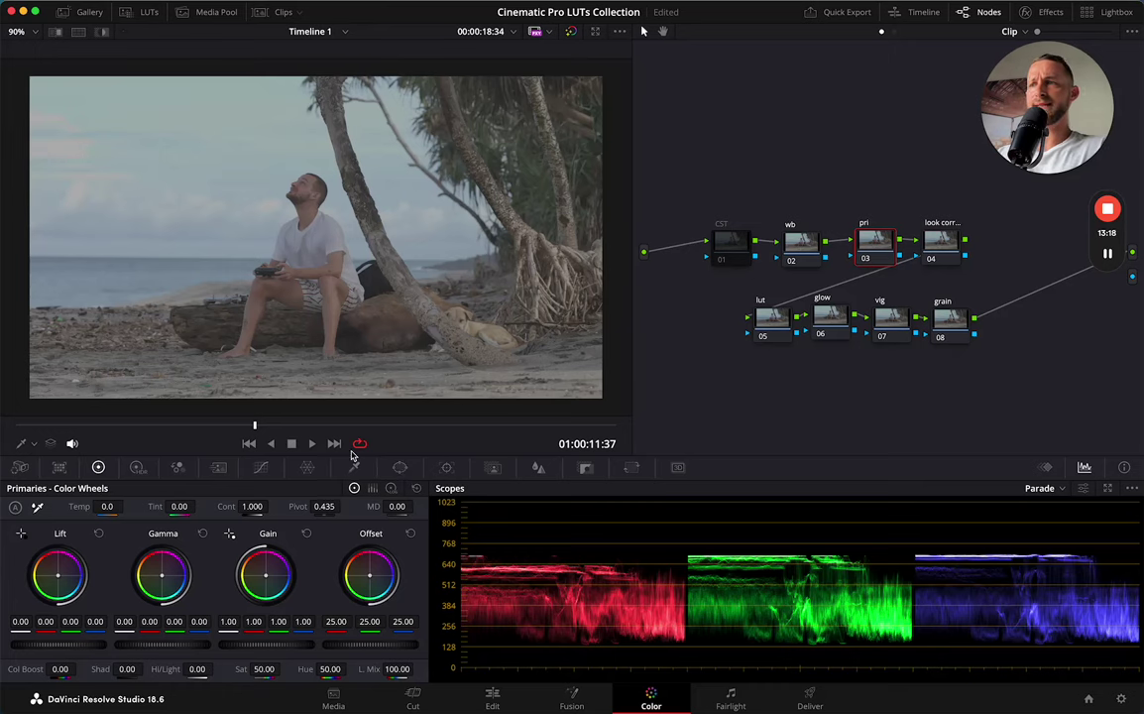
drag(252, 506, 284, 510)
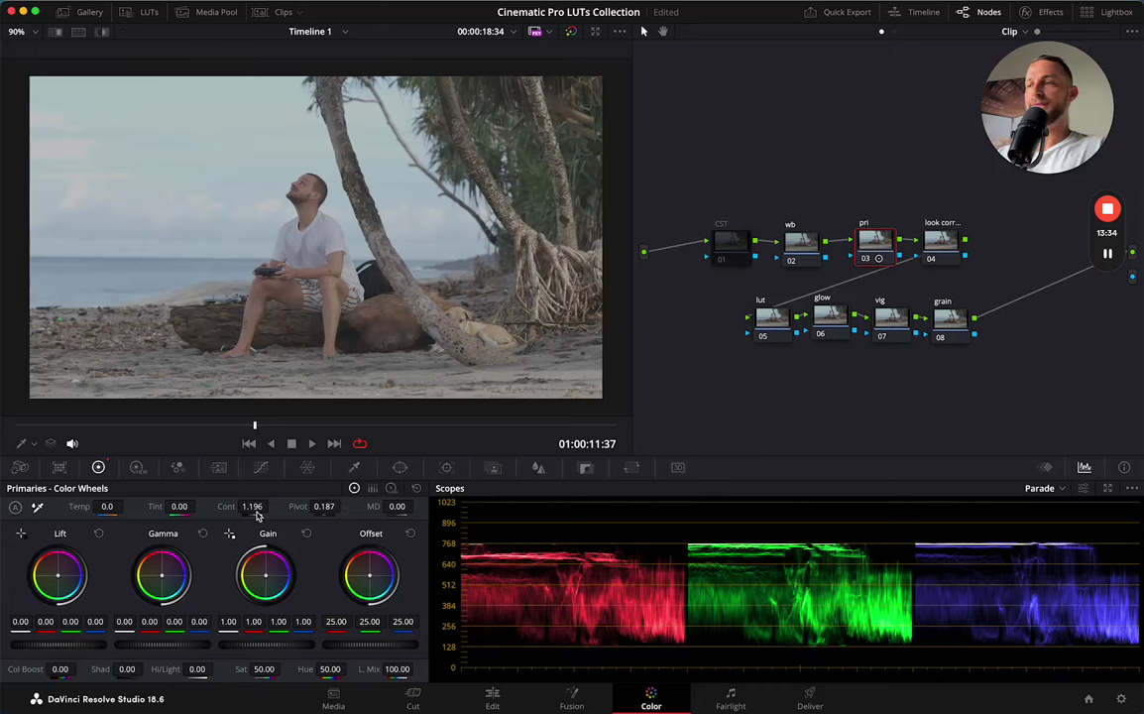
drag(271, 645, 293, 644)
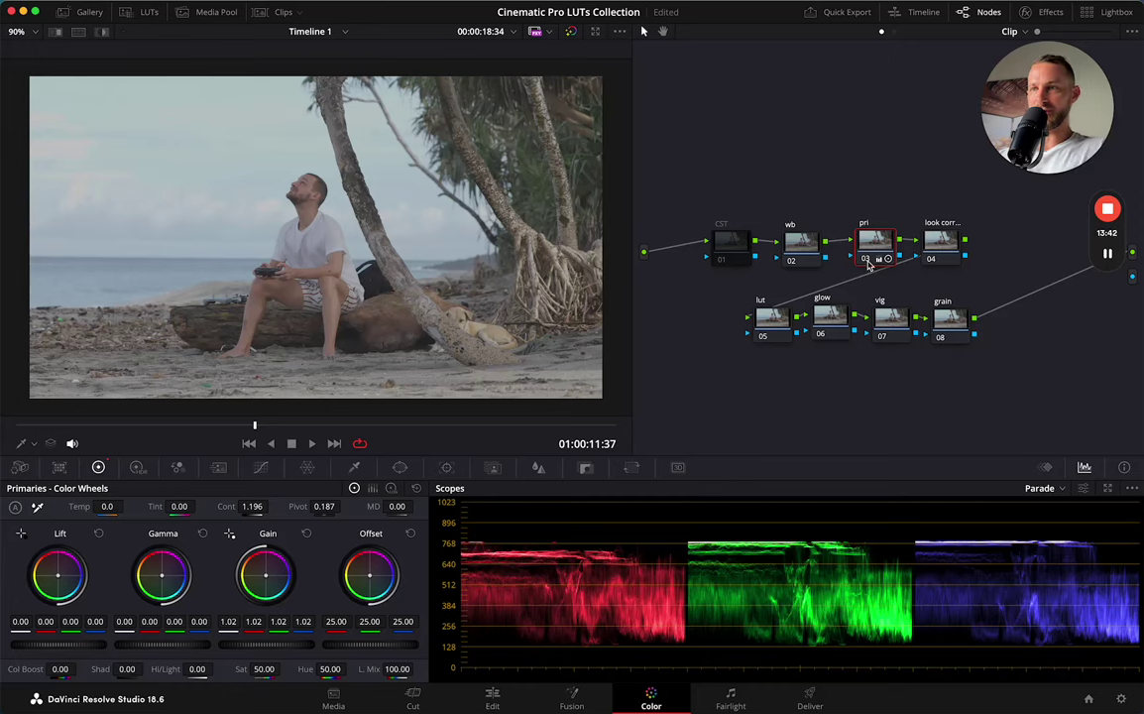
mouse_move(868, 264)
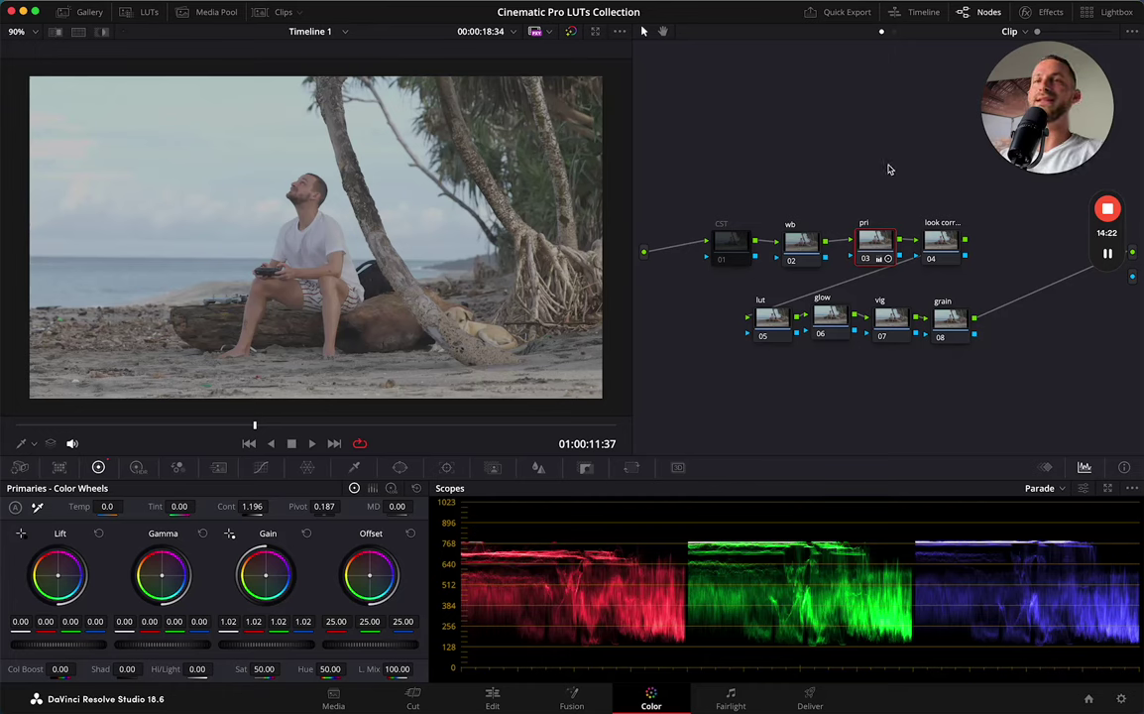
Toggle the pri node off and on twice to compare, leave it on, and select lut
click(866, 260)
click(867, 260)
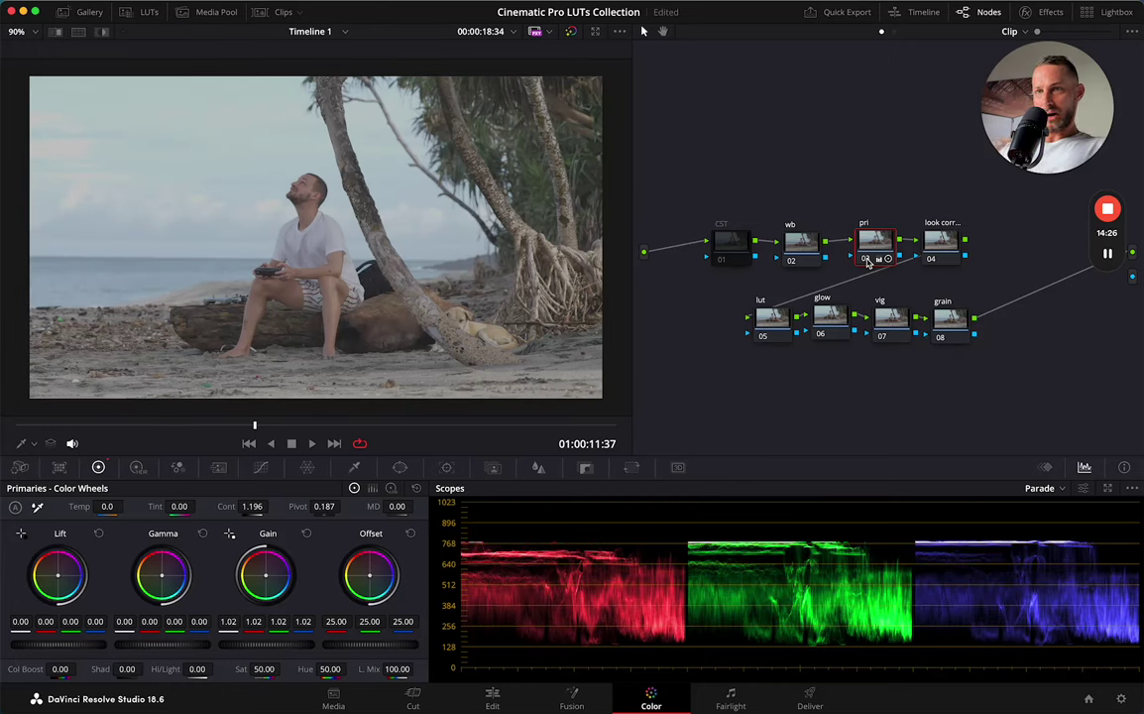
click(867, 260)
click(867, 260)
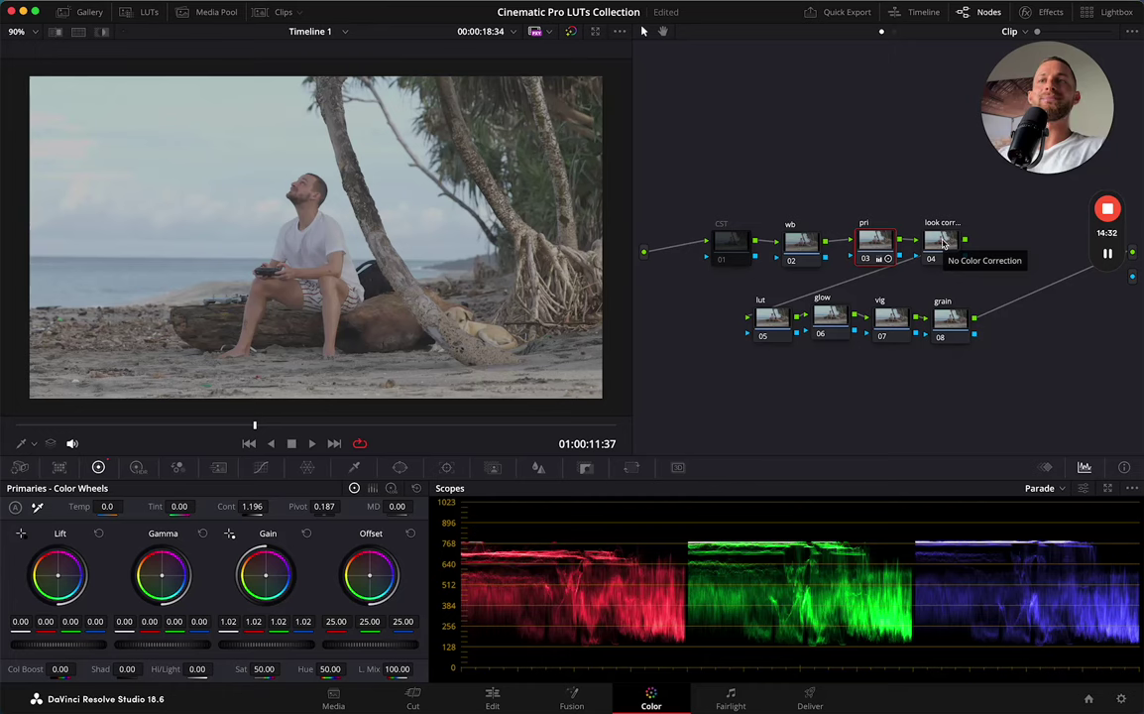
click(766, 327)
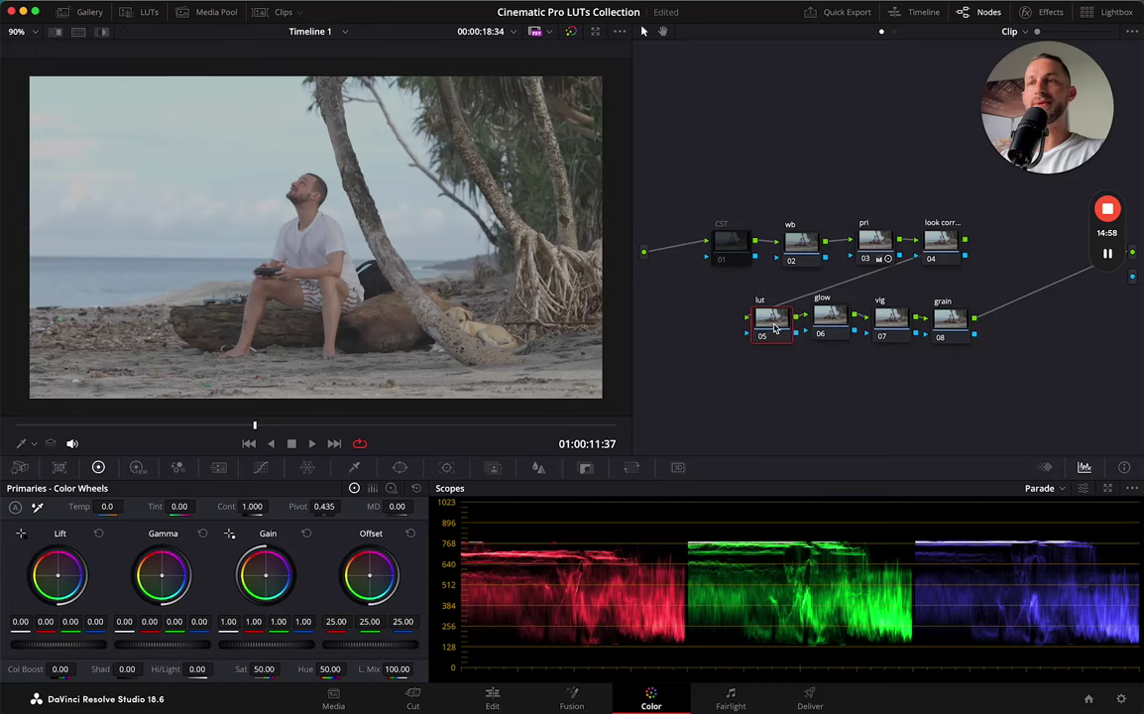
Shift the lut, glow, vig and grain nodes left into even spacing, ending on lut
drag(765, 315, 730, 315)
drag(828, 319, 801, 320)
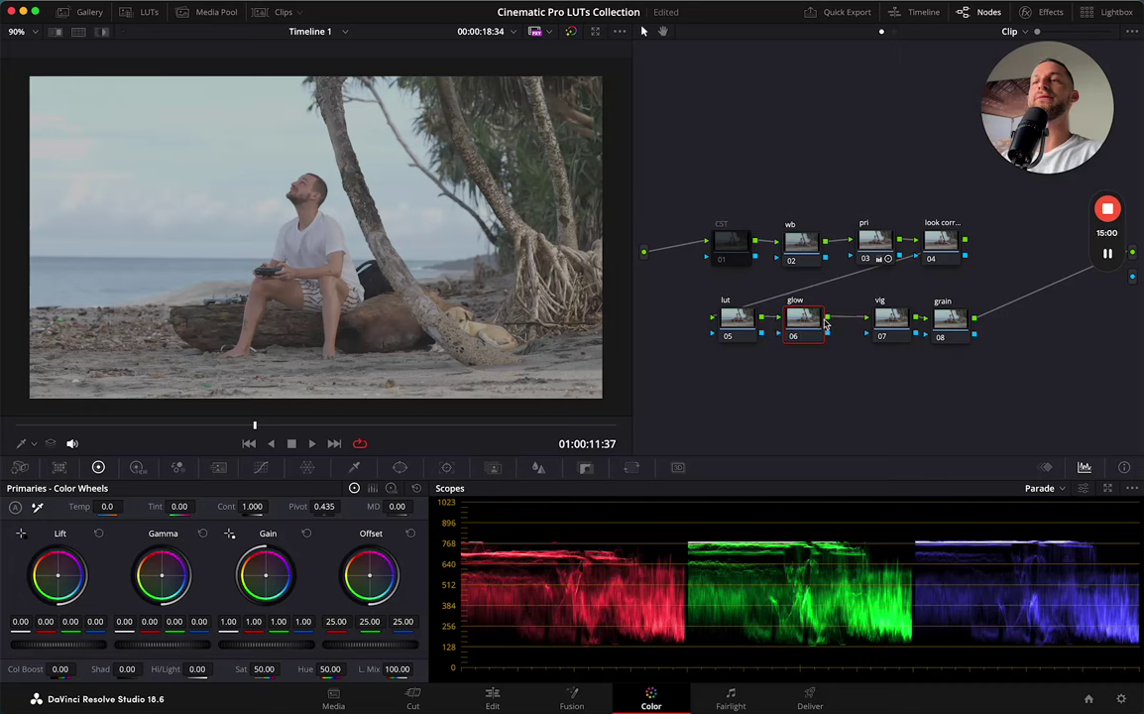
drag(891, 317, 866, 317)
drag(949, 317, 930, 317)
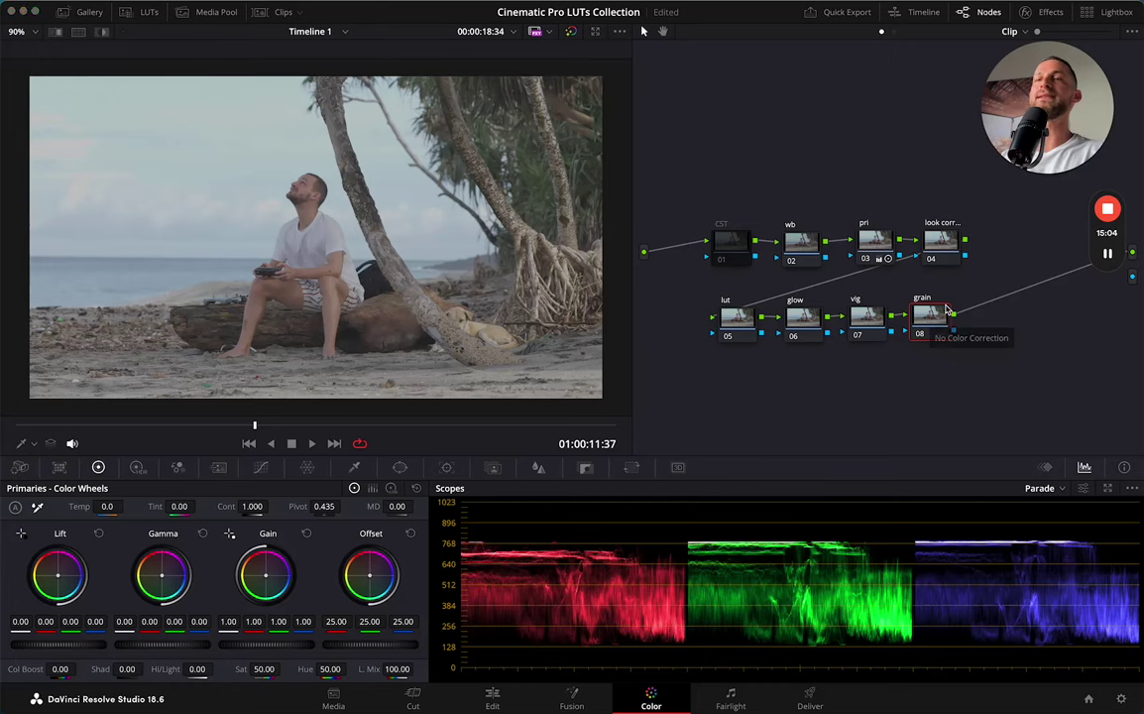
click(731, 325)
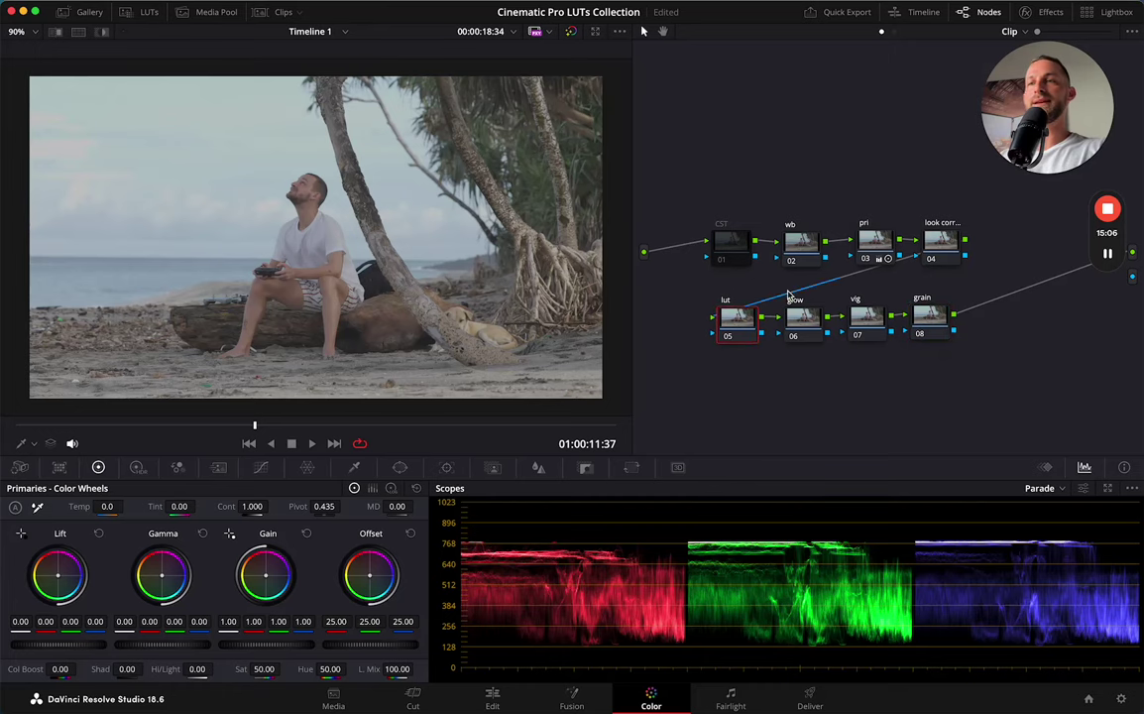
click(932, 242)
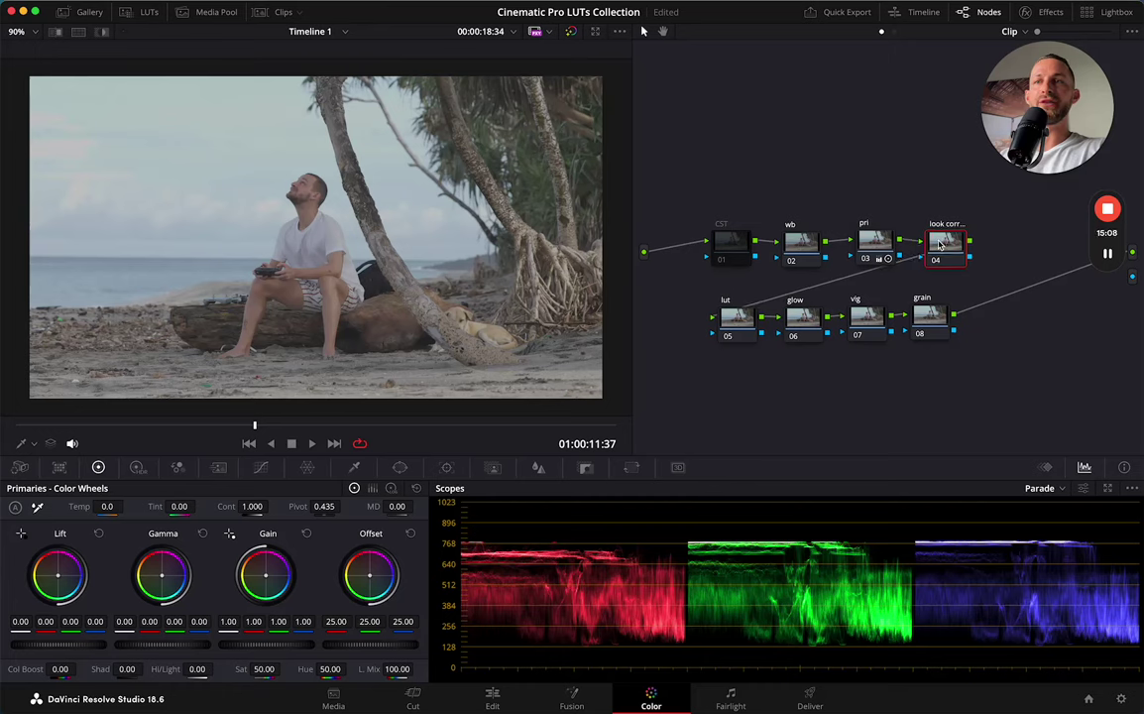
click(733, 319)
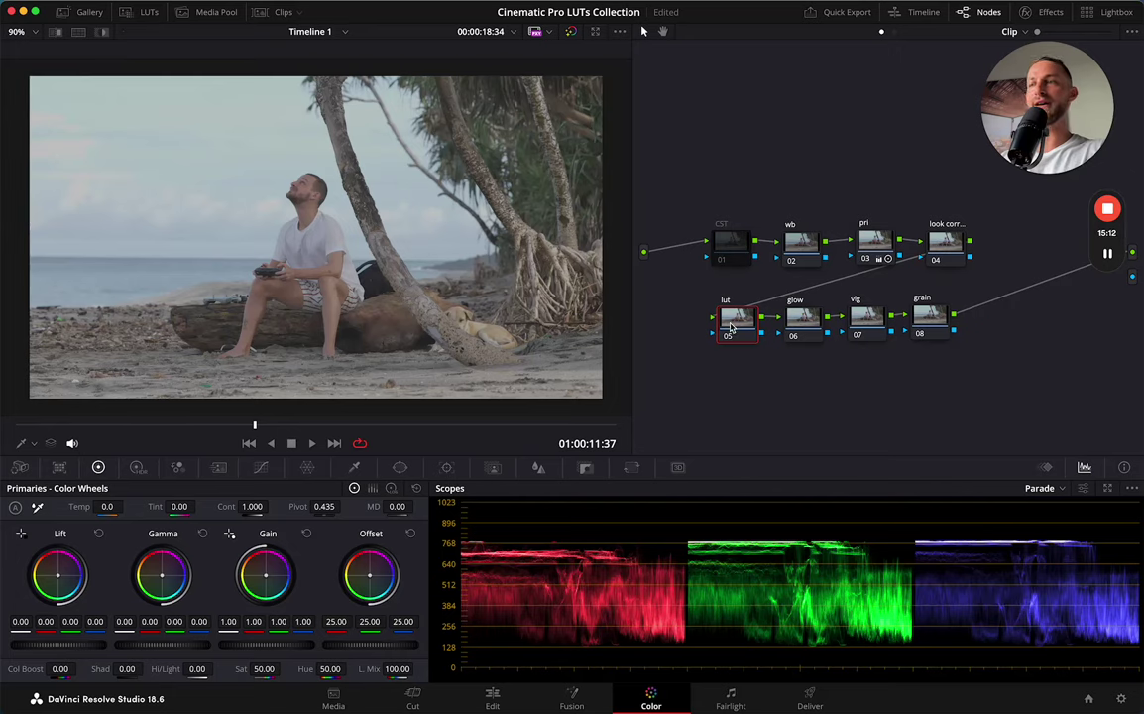
Apply the SXZ-Cinematic-Pro-3 LUT from SXZ Cinematic Pro LUTs > LOG to node 05
click(127, 20)
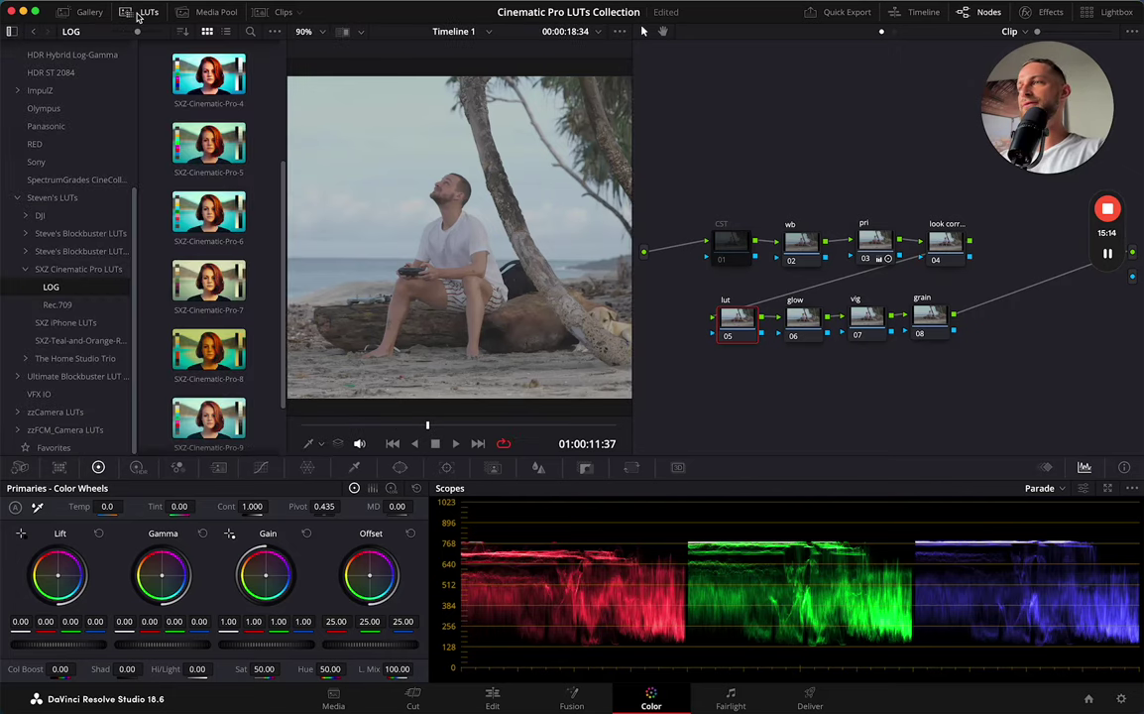
scroll(210, 87, up, 3)
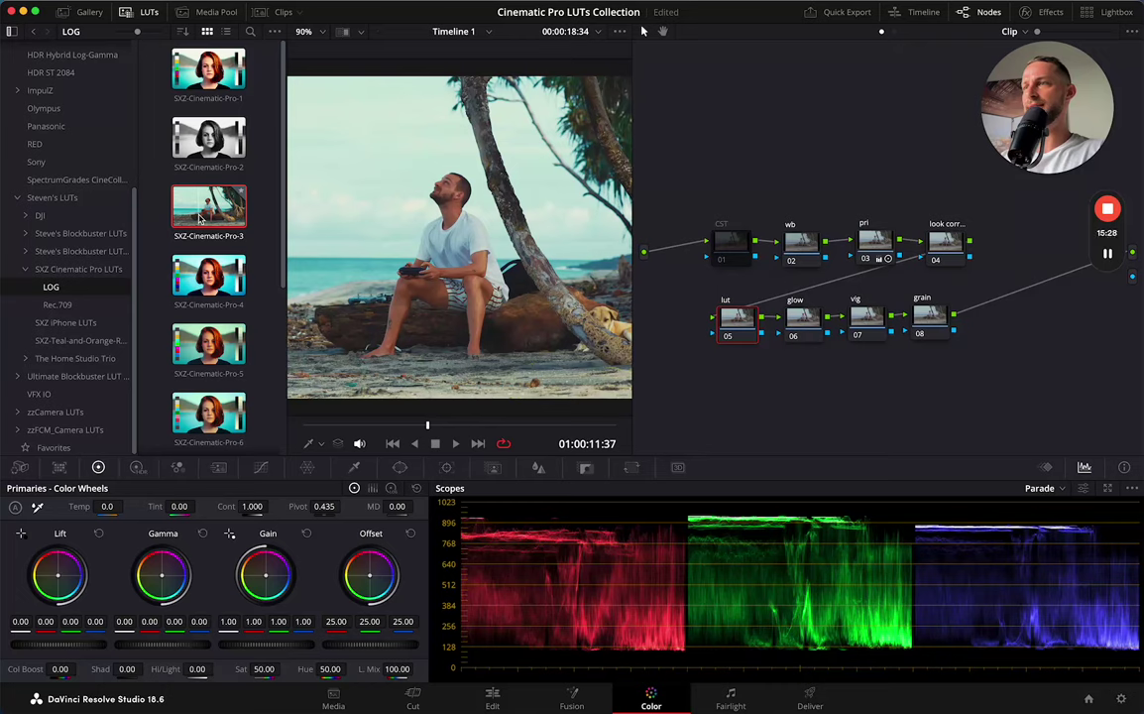
double_click(201, 218)
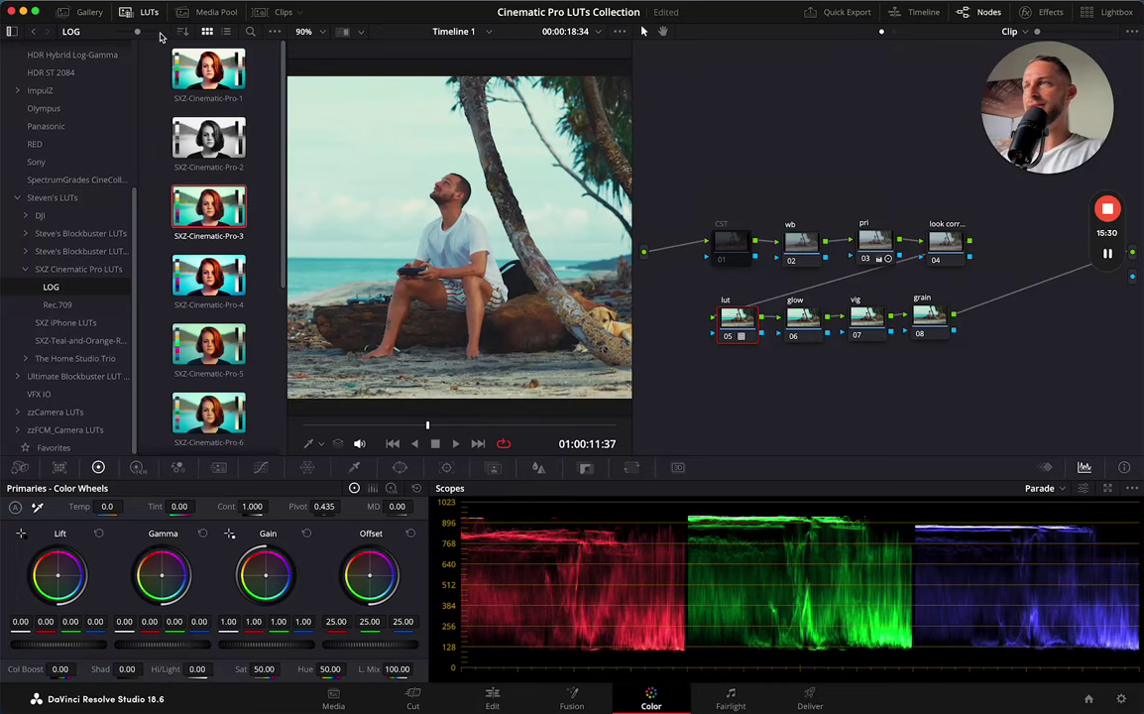
click(129, 12)
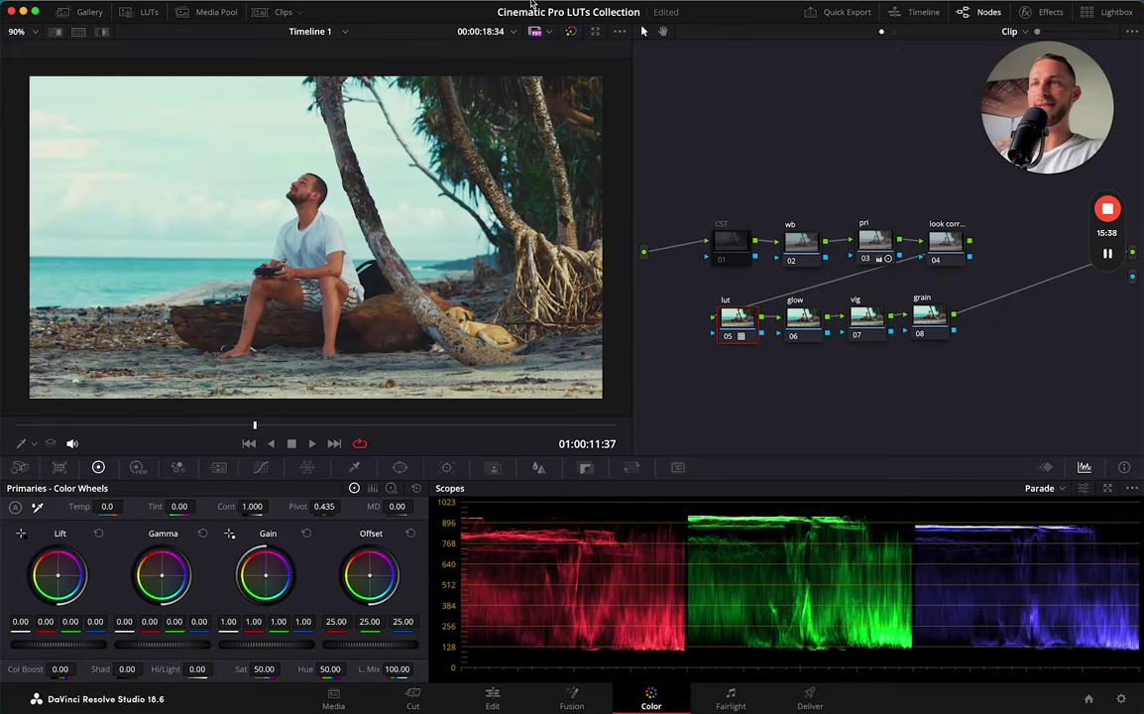
click(572, 32)
click(572, 32)
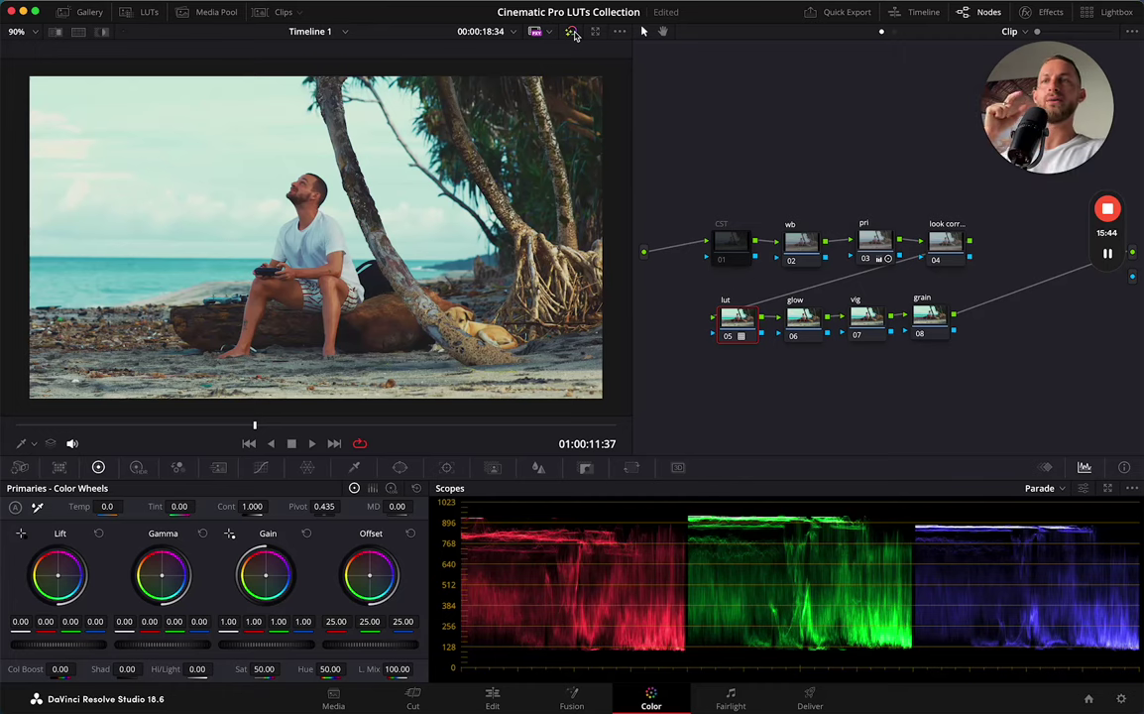
click(871, 241)
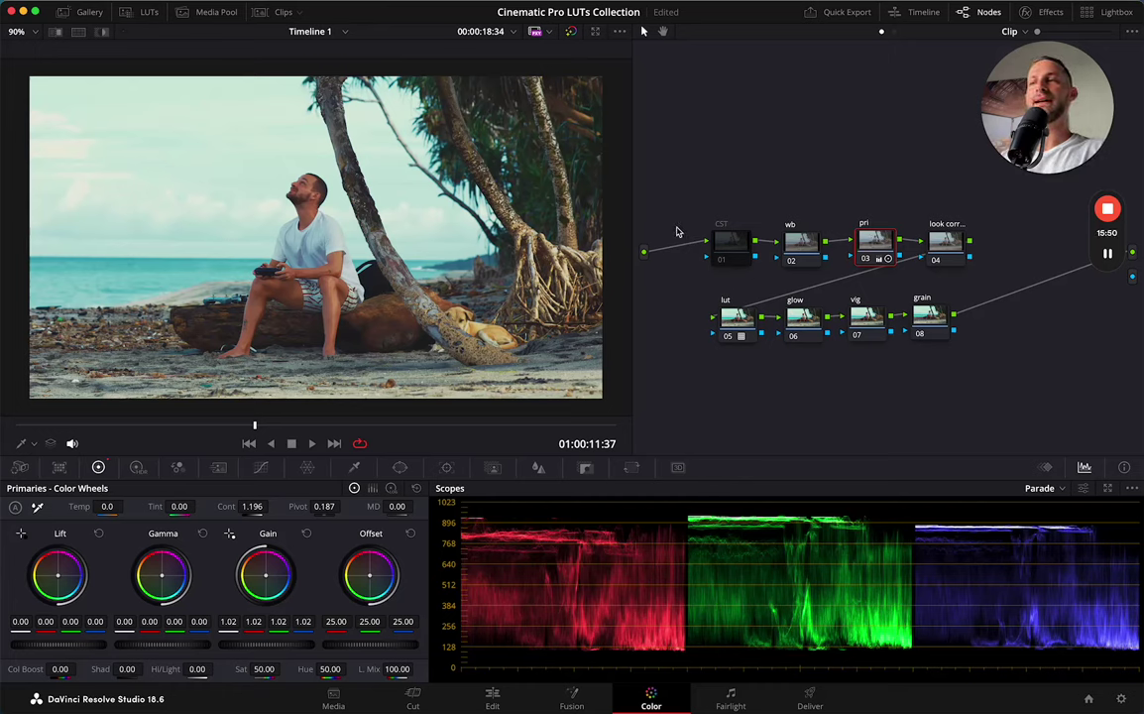
click(737, 317)
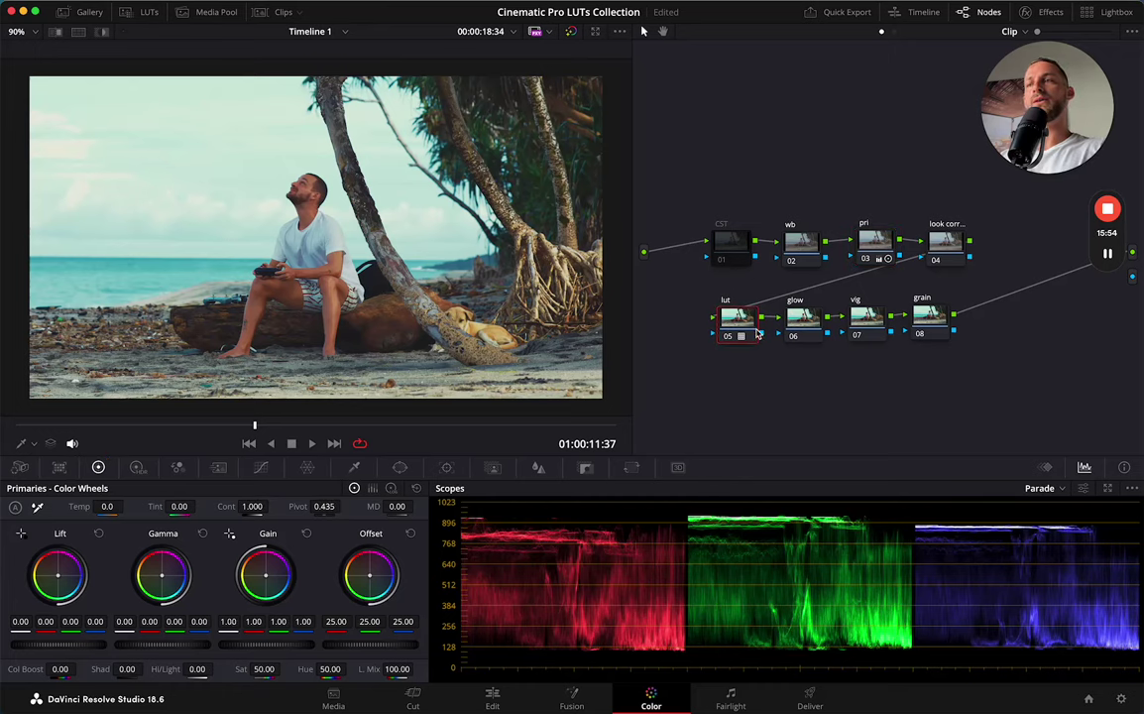
click(943, 252)
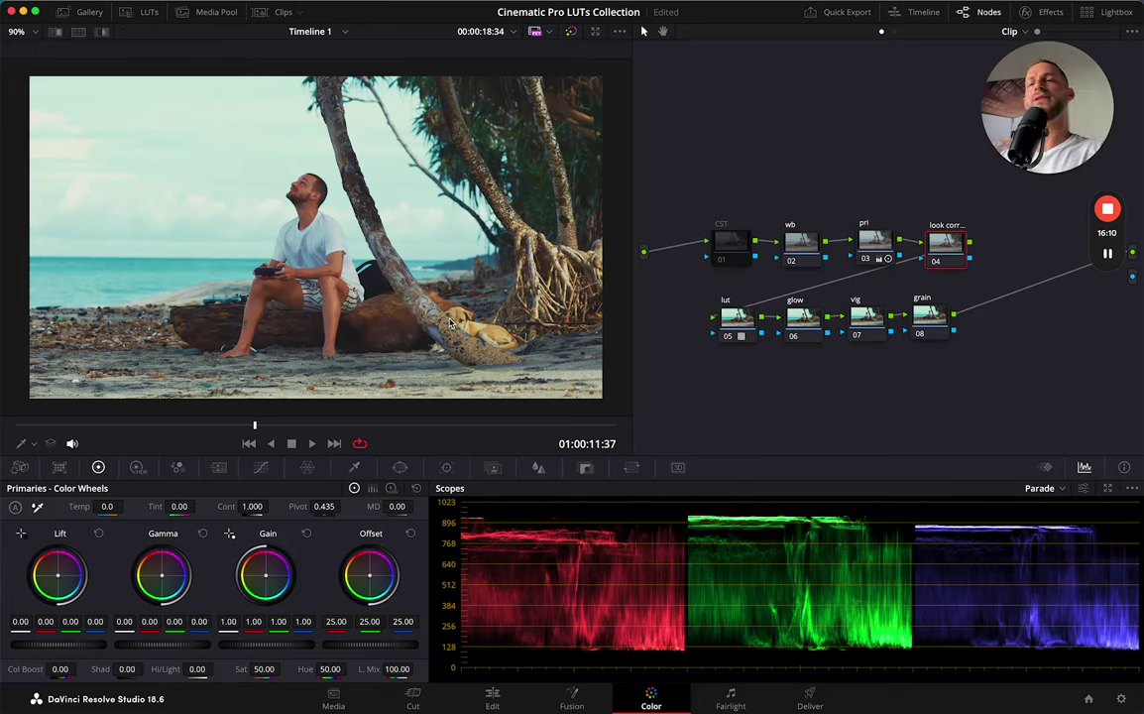
mouse_move(944, 243)
mouse_down()
mouse_move(947, 226)
mouse_move(945, 243)
mouse_up()
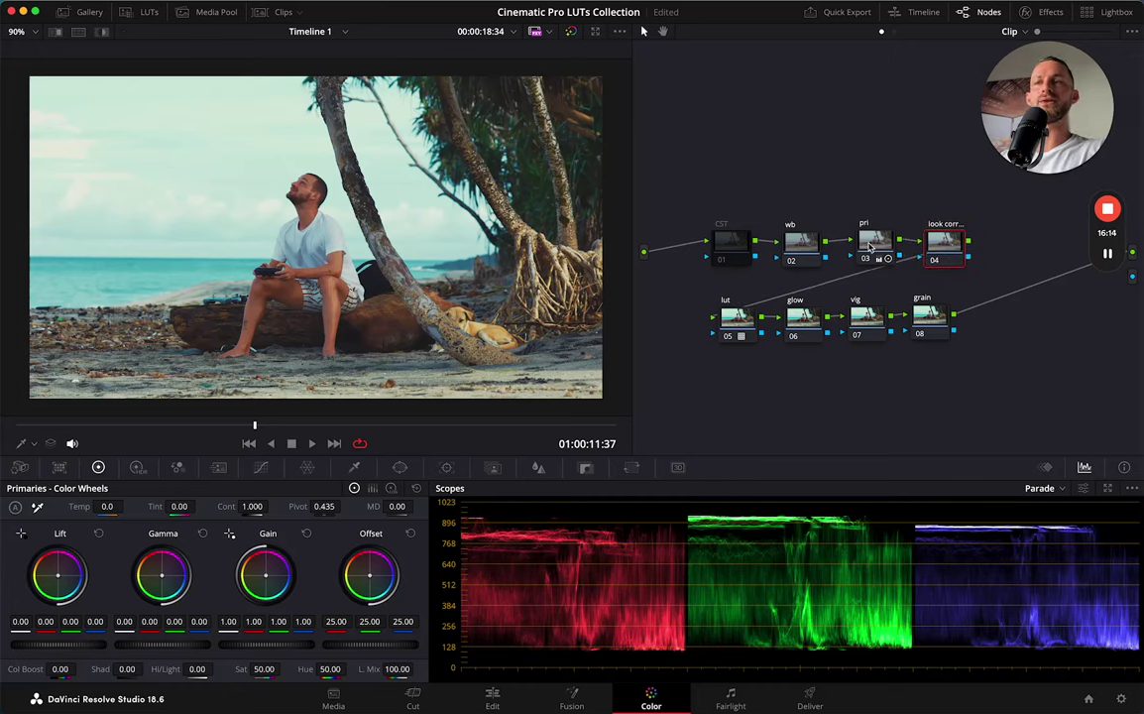
drag(874, 243, 868, 243)
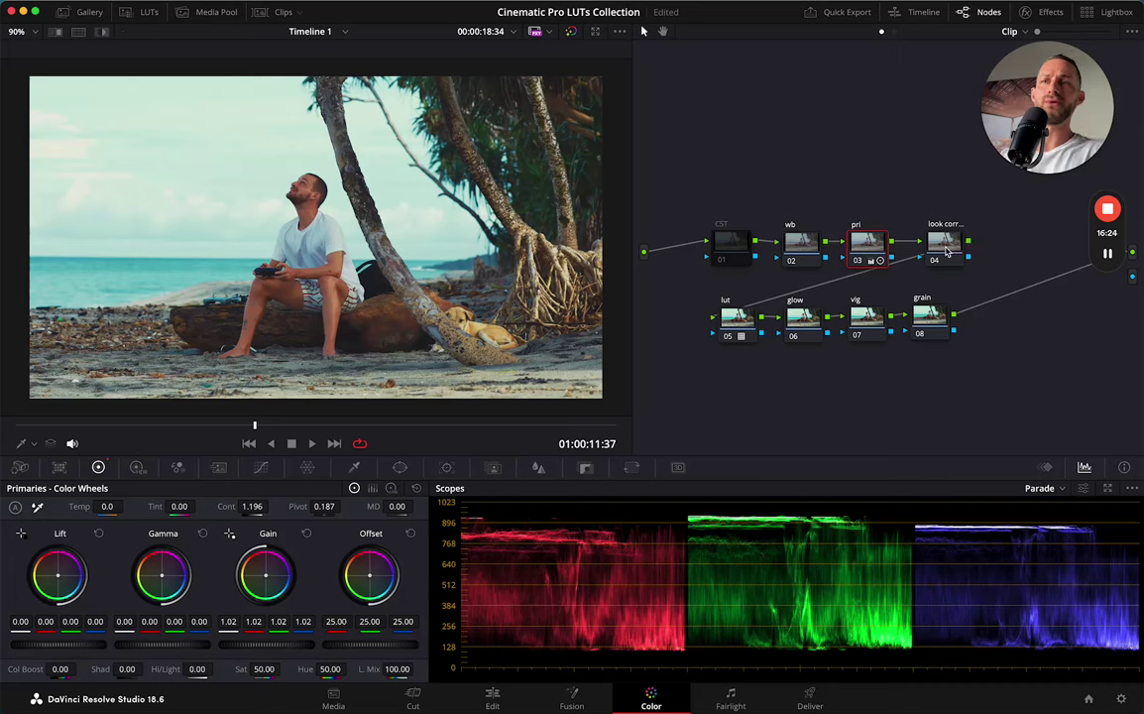
Move node 04 'look corr' a little lower in the Node editor and fine-tune its position
drag(945, 249, 945, 261)
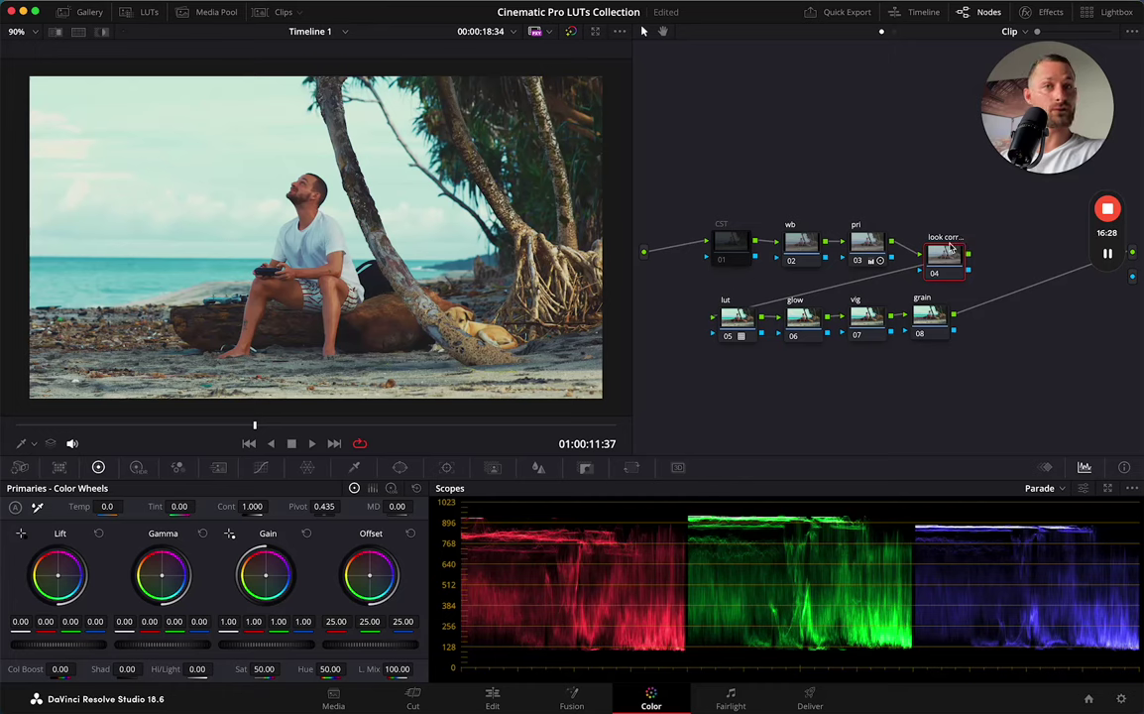
mouse_move(867, 249)
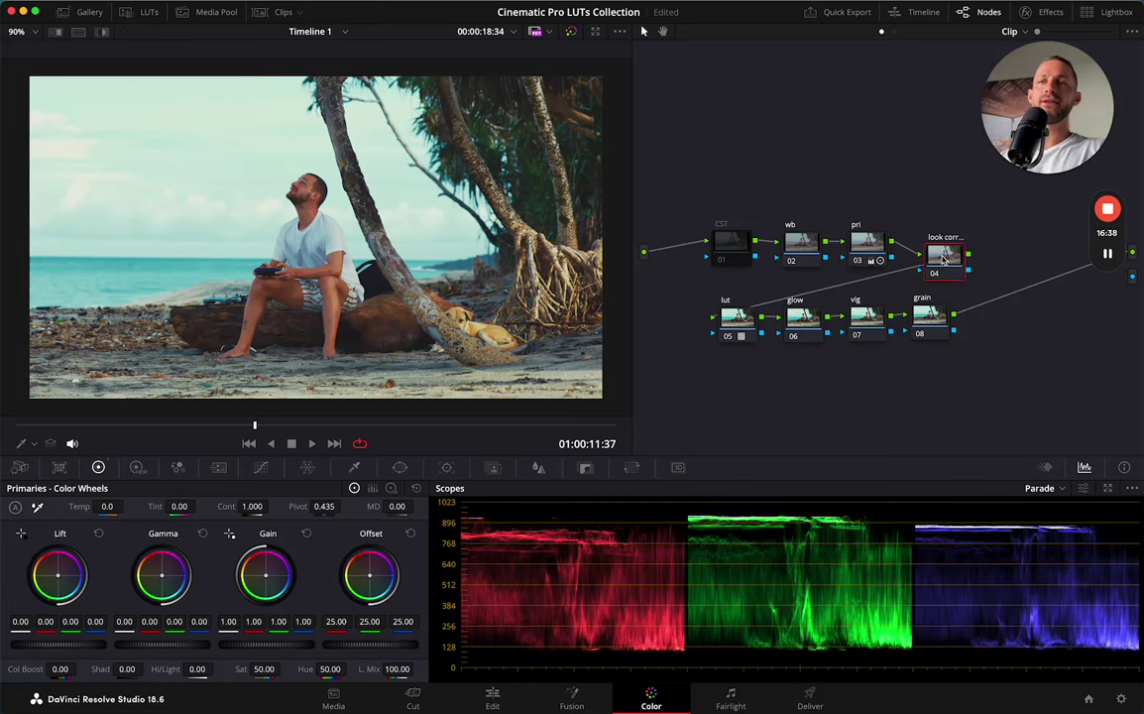
drag(944, 259, 945, 257)
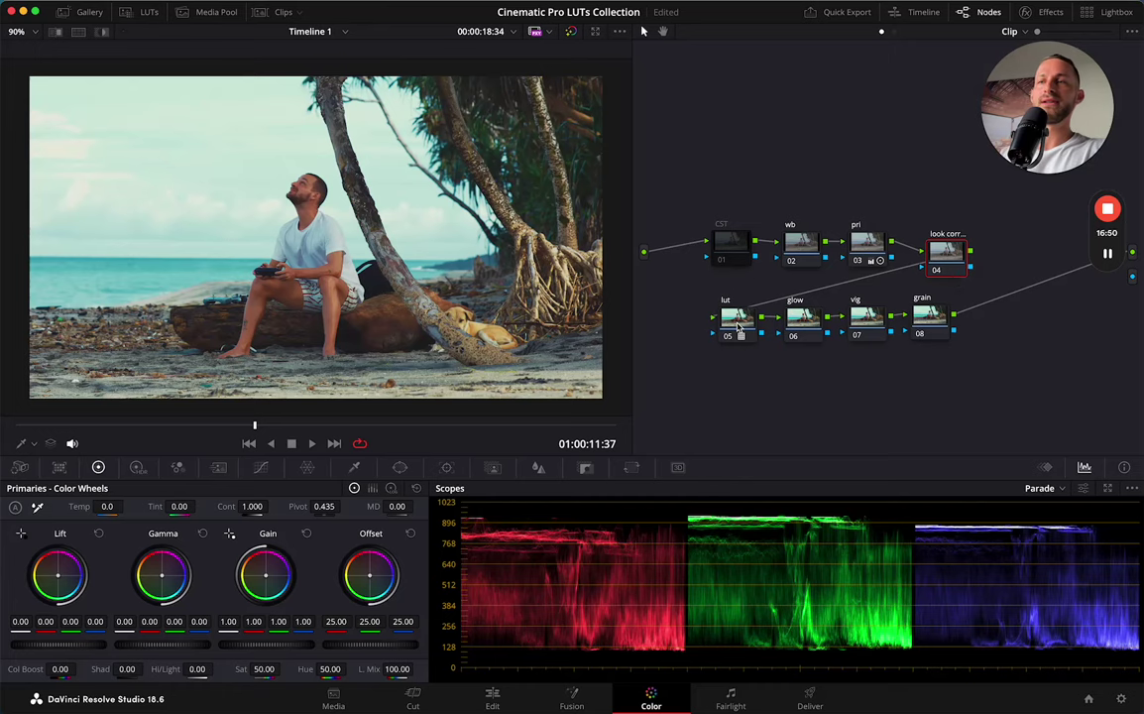
mouse_move(737, 328)
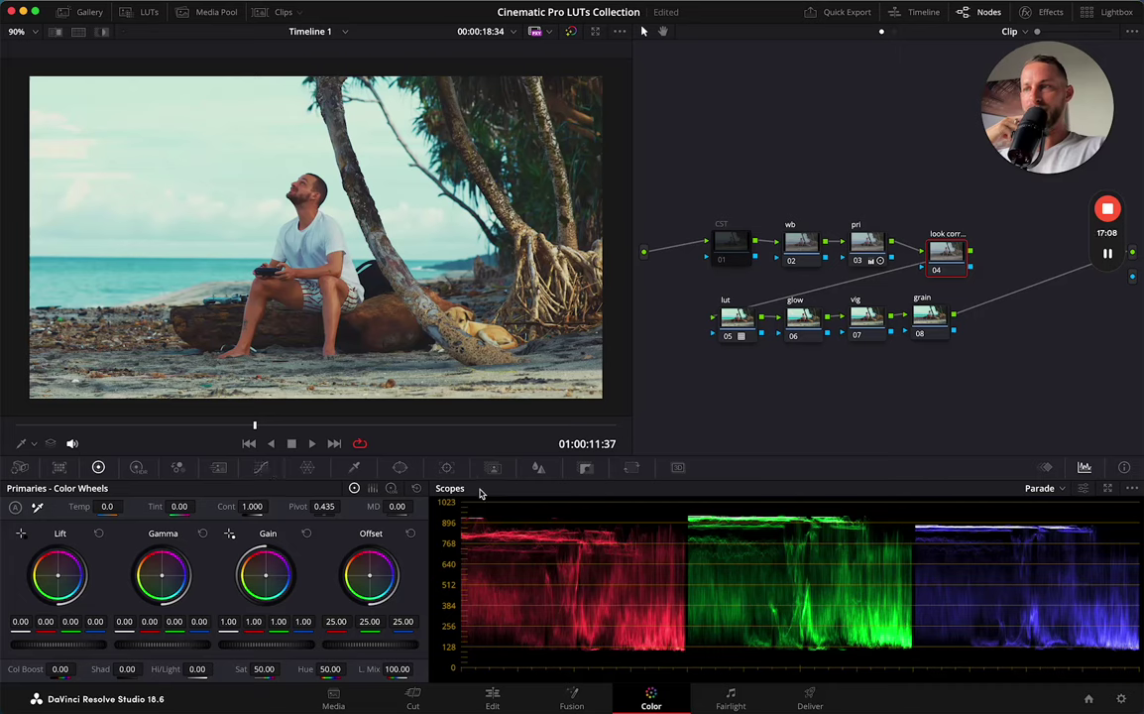
On node 04's Hue vs Lum curve, pull the sampled teal sea hues down and lift reds slightly
click(374, 489)
click(354, 488)
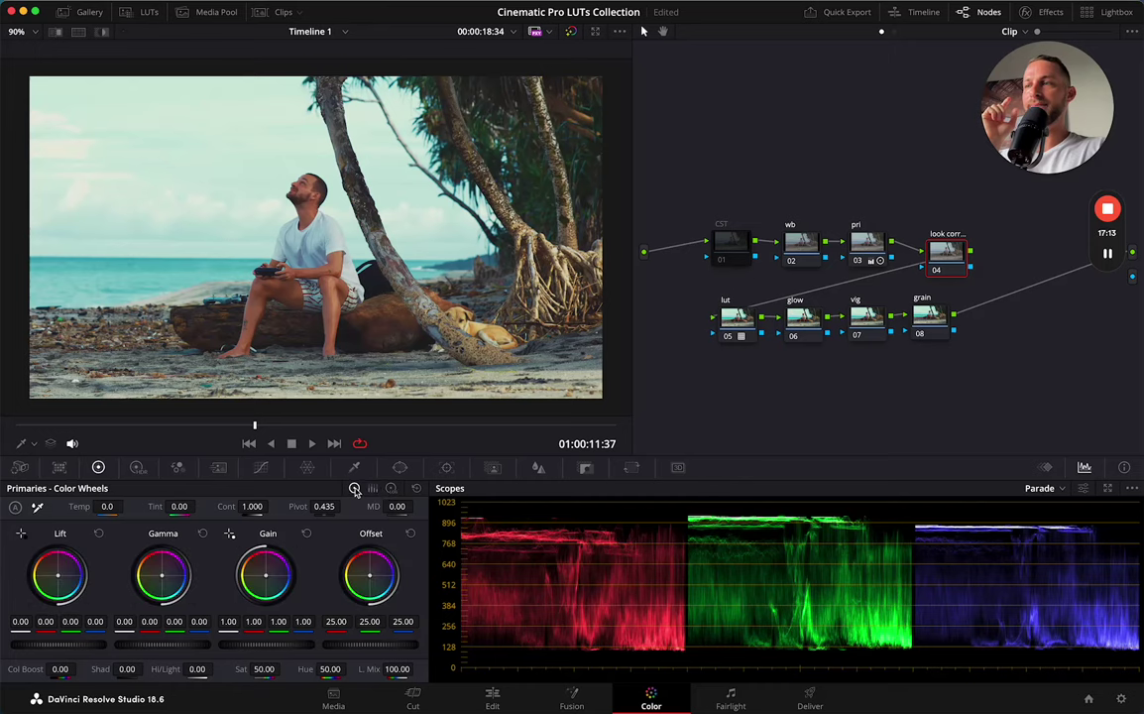
click(259, 468)
click(268, 488)
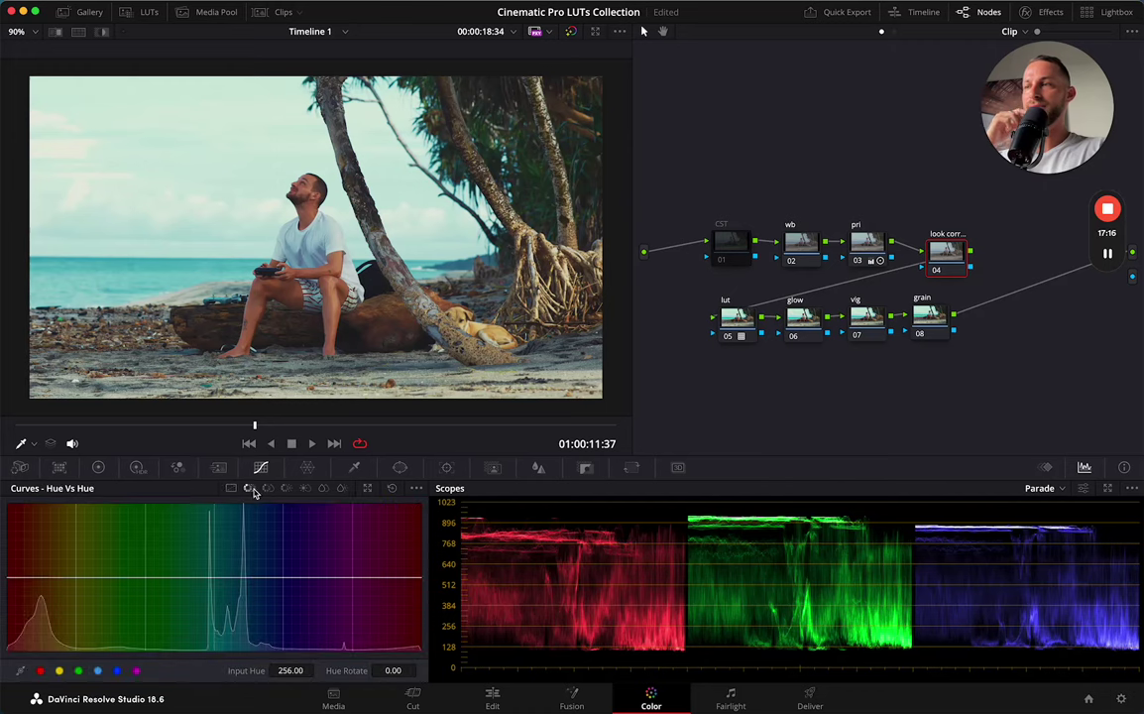
click(267, 490)
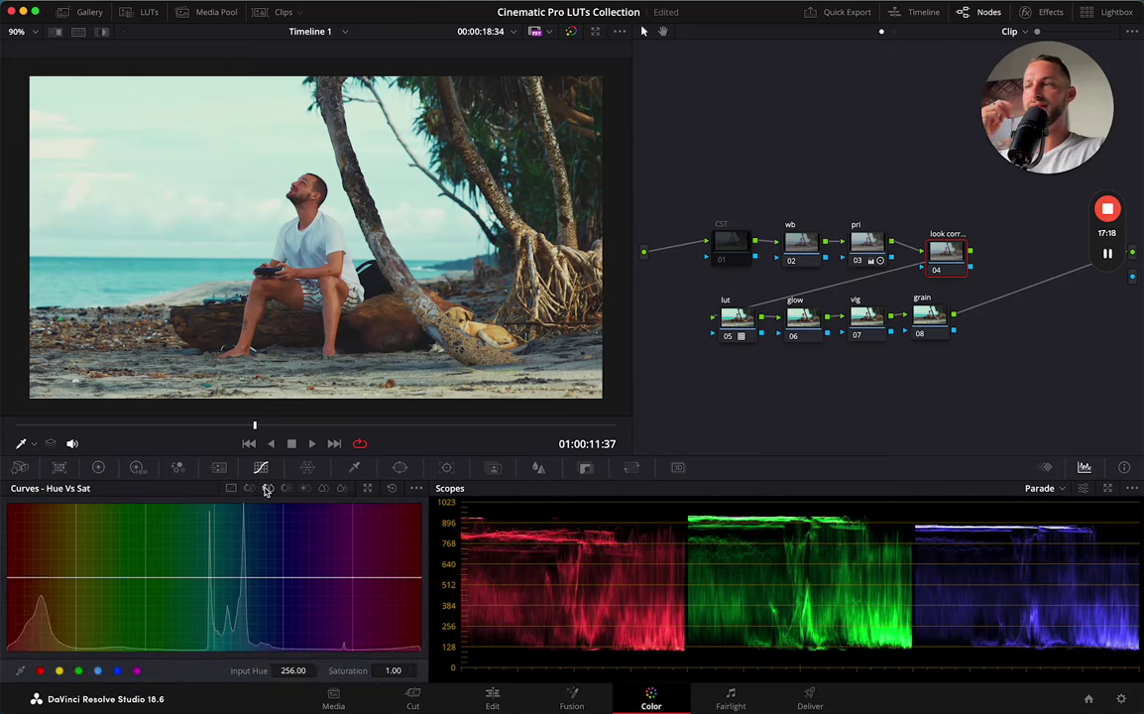
click(288, 489)
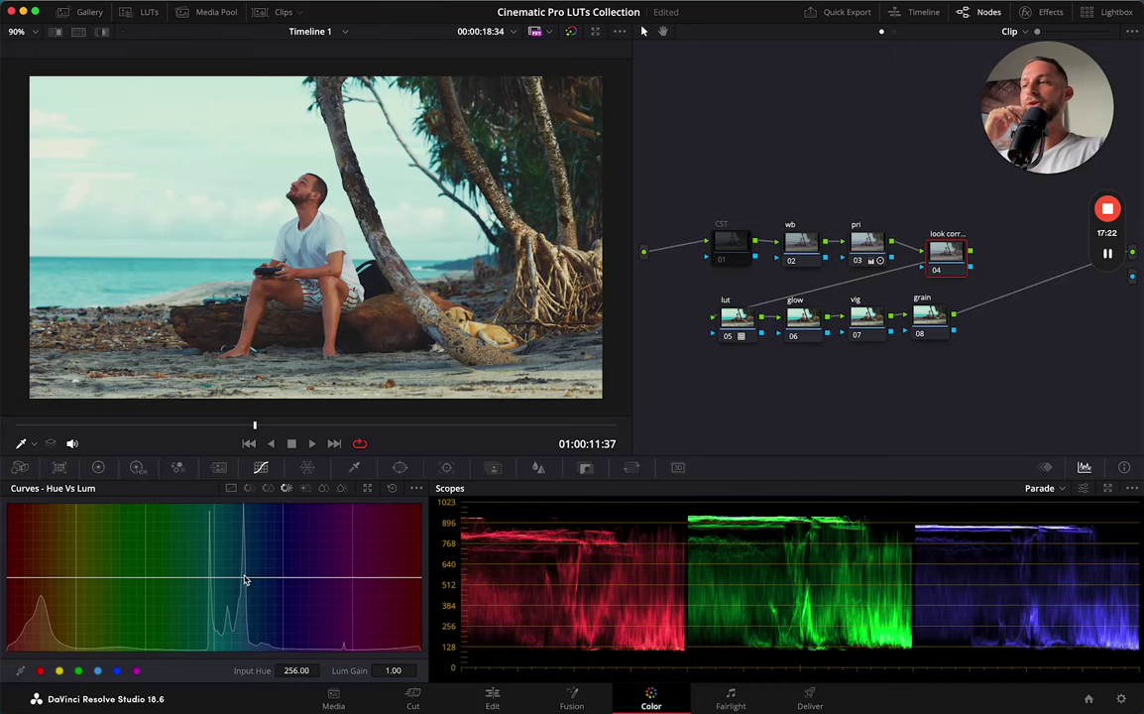
click(167, 238)
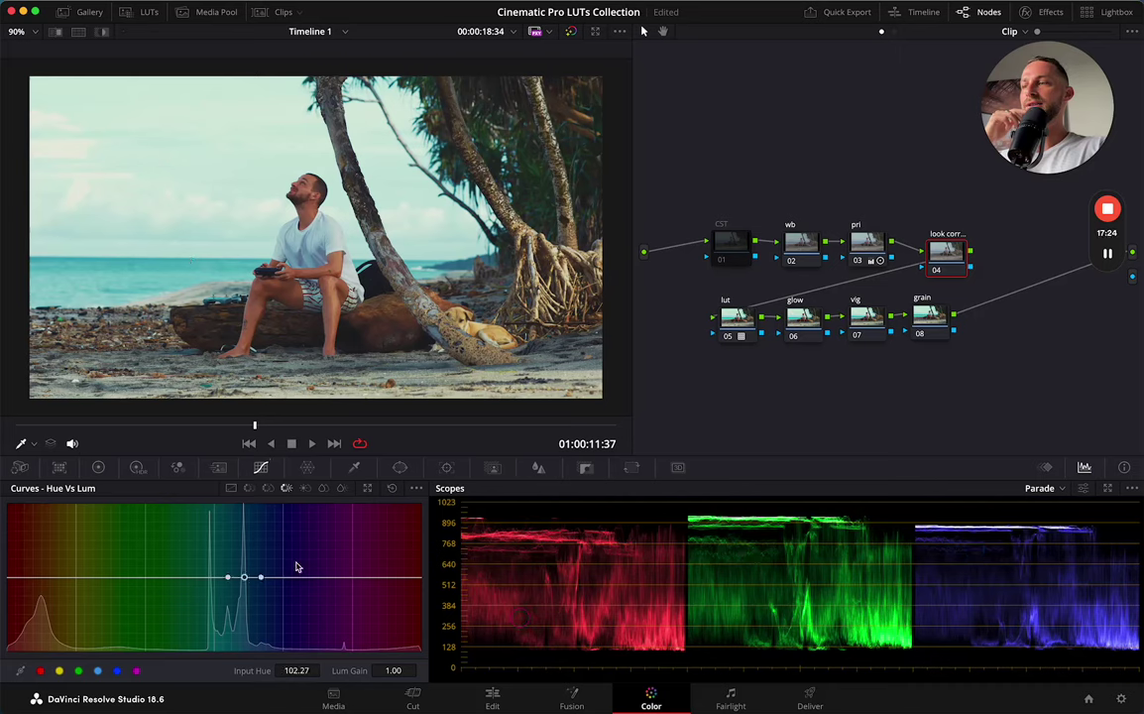
mouse_move(245, 578)
mouse_down()
mouse_move(246, 623)
mouse_move(243, 562)
mouse_move(245, 603)
mouse_move(243, 567)
mouse_move(249, 600)
mouse_move(243, 569)
mouse_move(246, 586)
mouse_up()
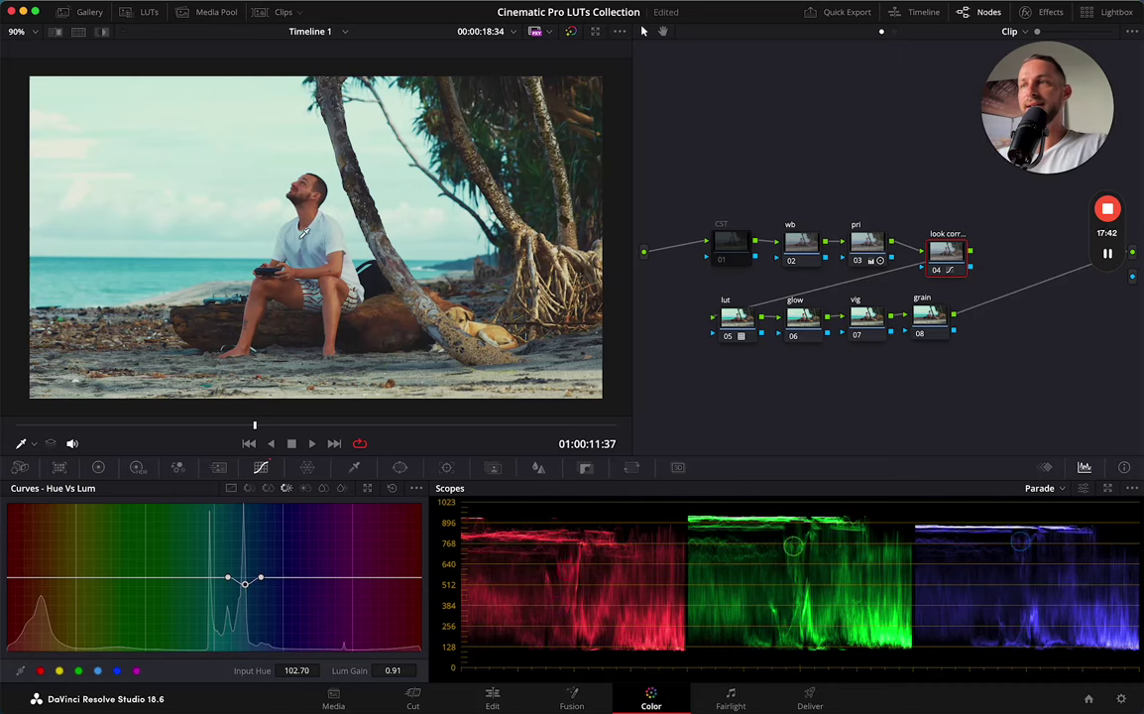
click(257, 308)
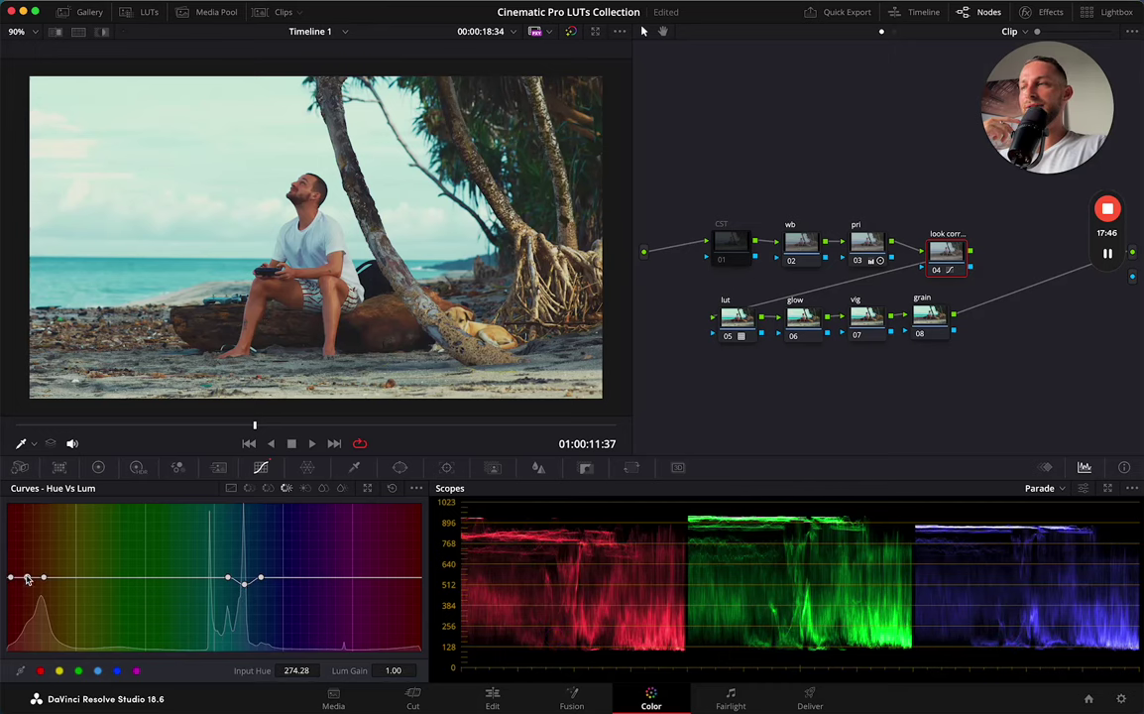
drag(28, 579, 30, 571)
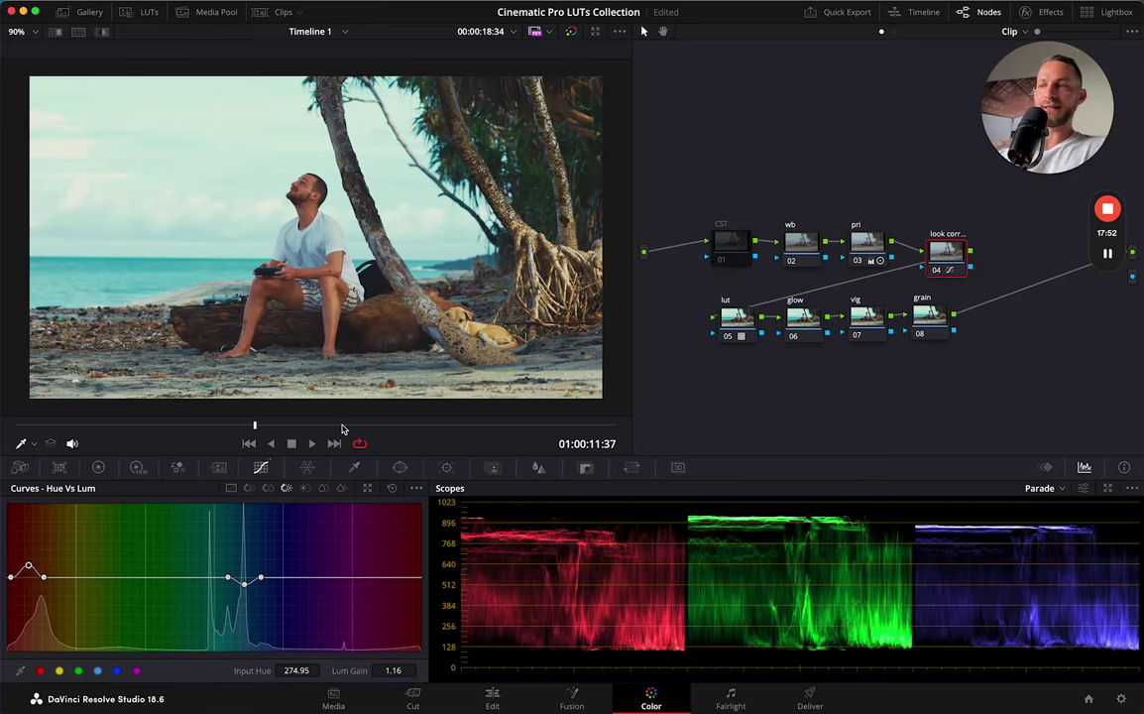
Toggle node 04 off and on to compare, then select glow node 06 with Color Wheels showing
click(936, 273)
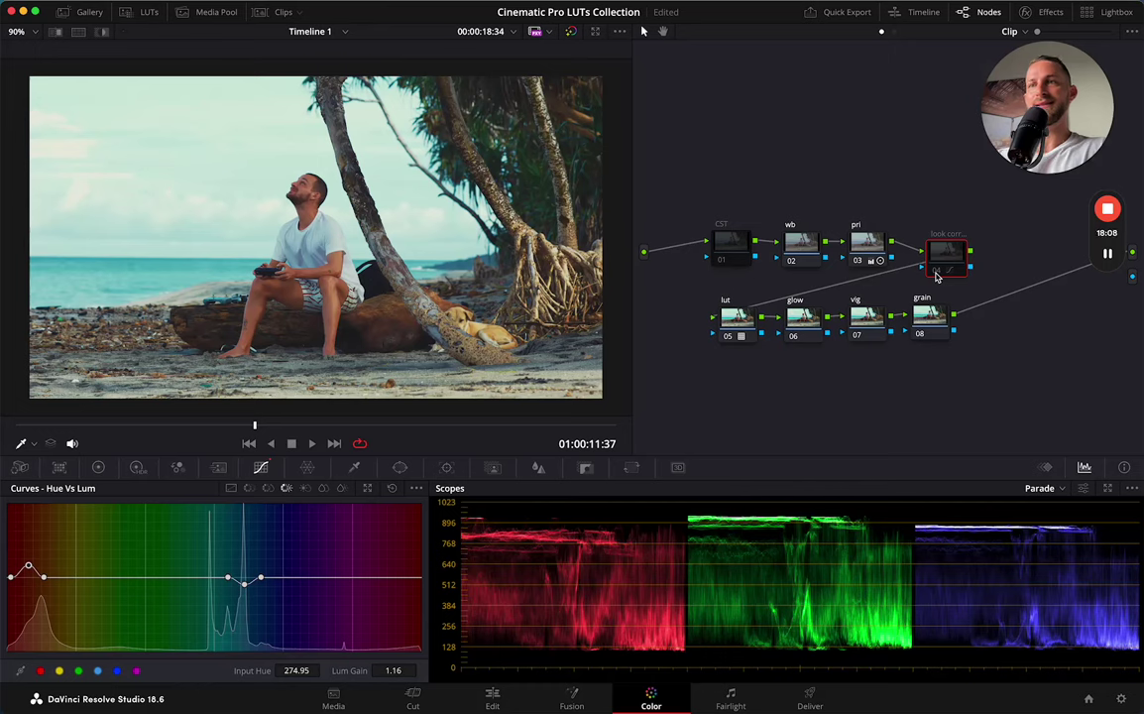
click(936, 273)
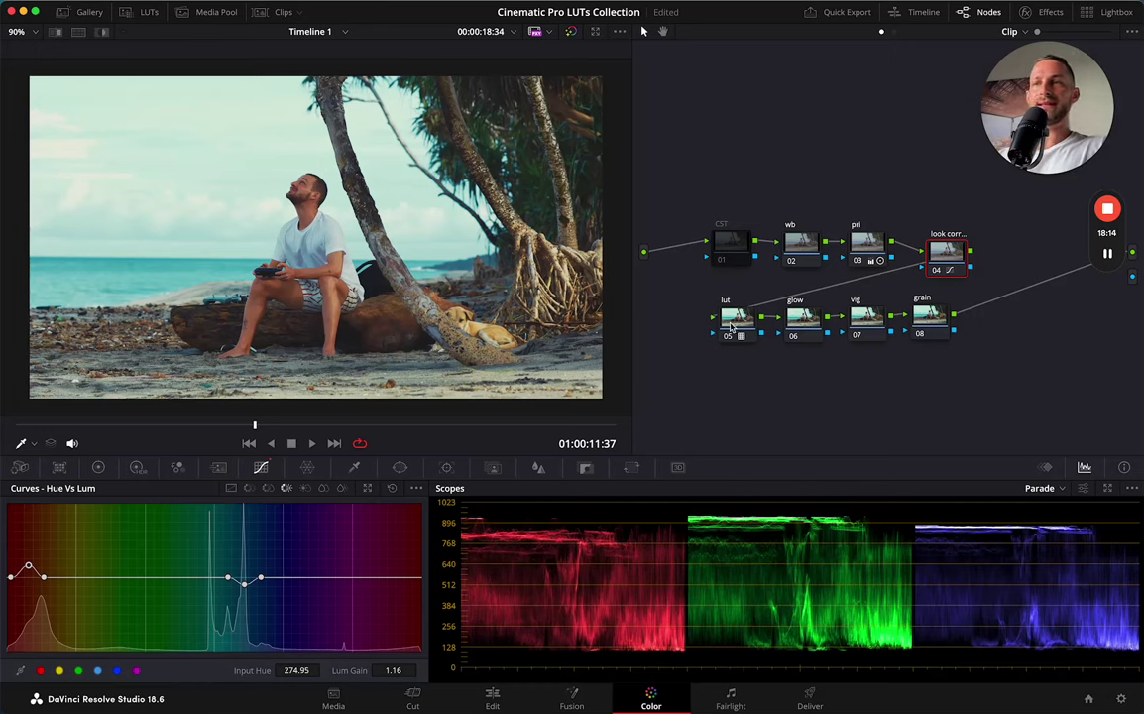
click(800, 319)
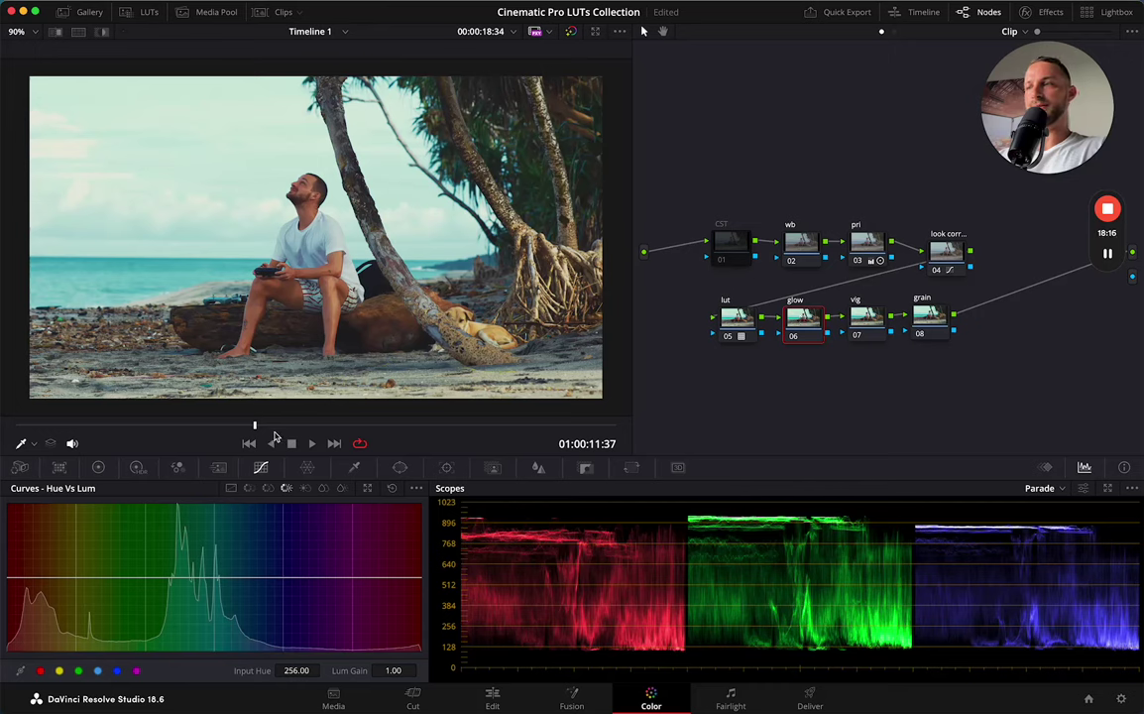
click(99, 468)
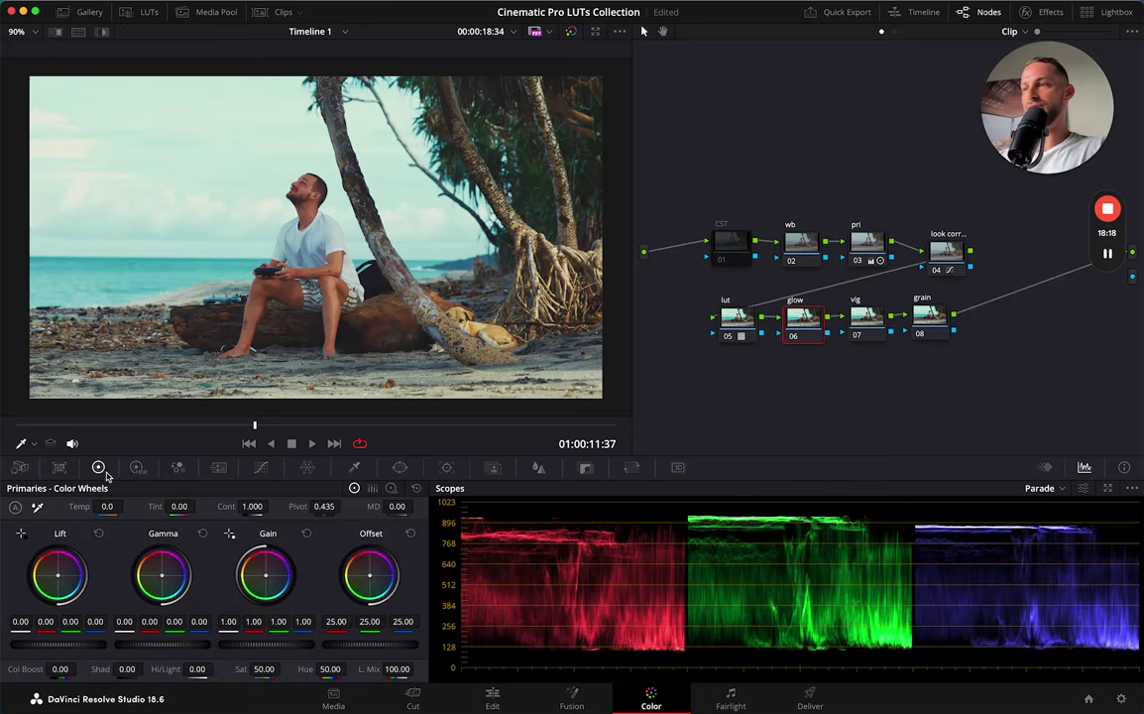
Search the Effects Library for 'glow' and apply Resolve FX Glow to node 06
click(1051, 13)
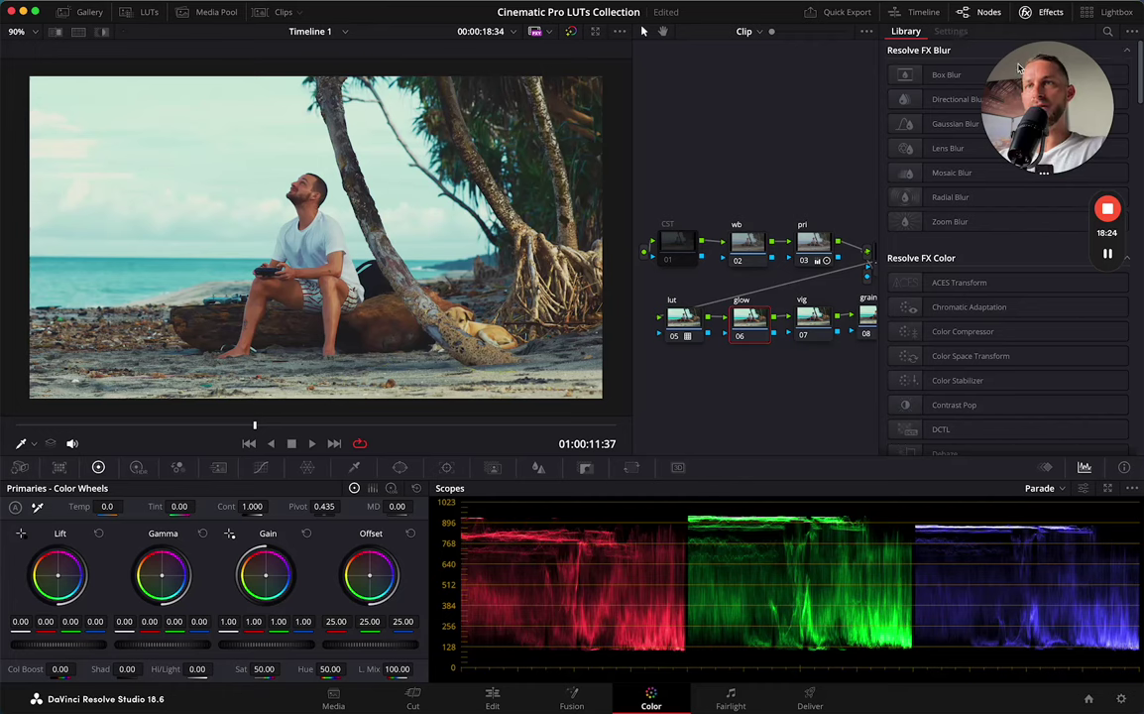
drag(1018, 67, 781, 118)
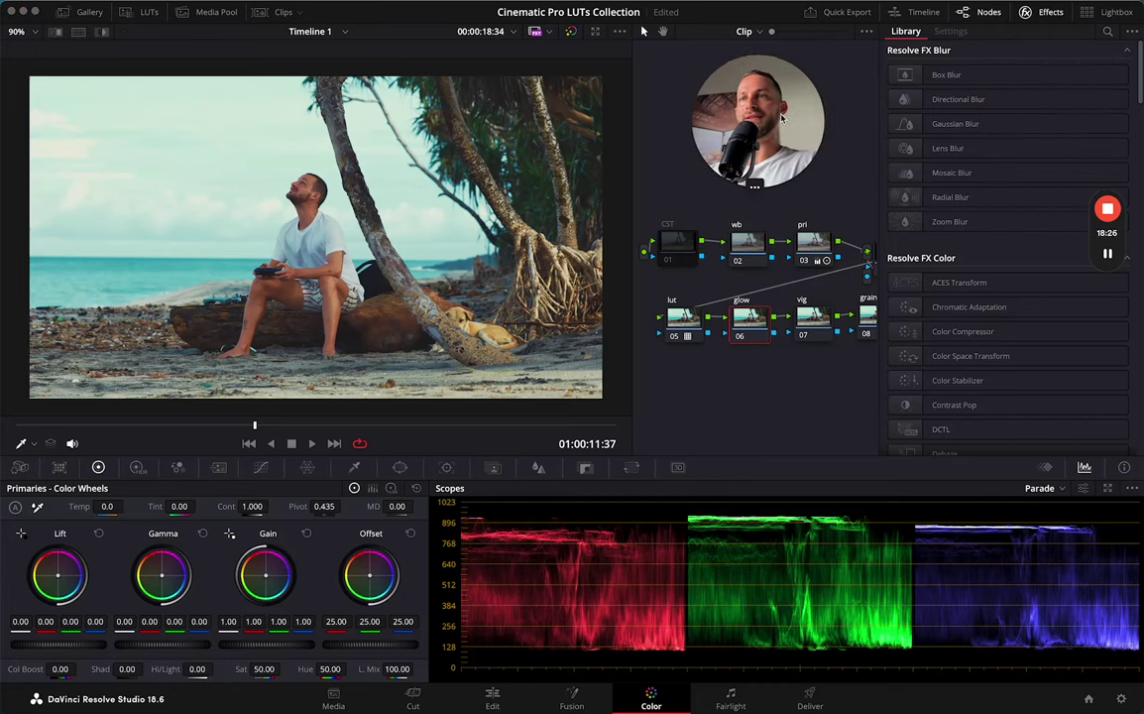
click(1108, 31)
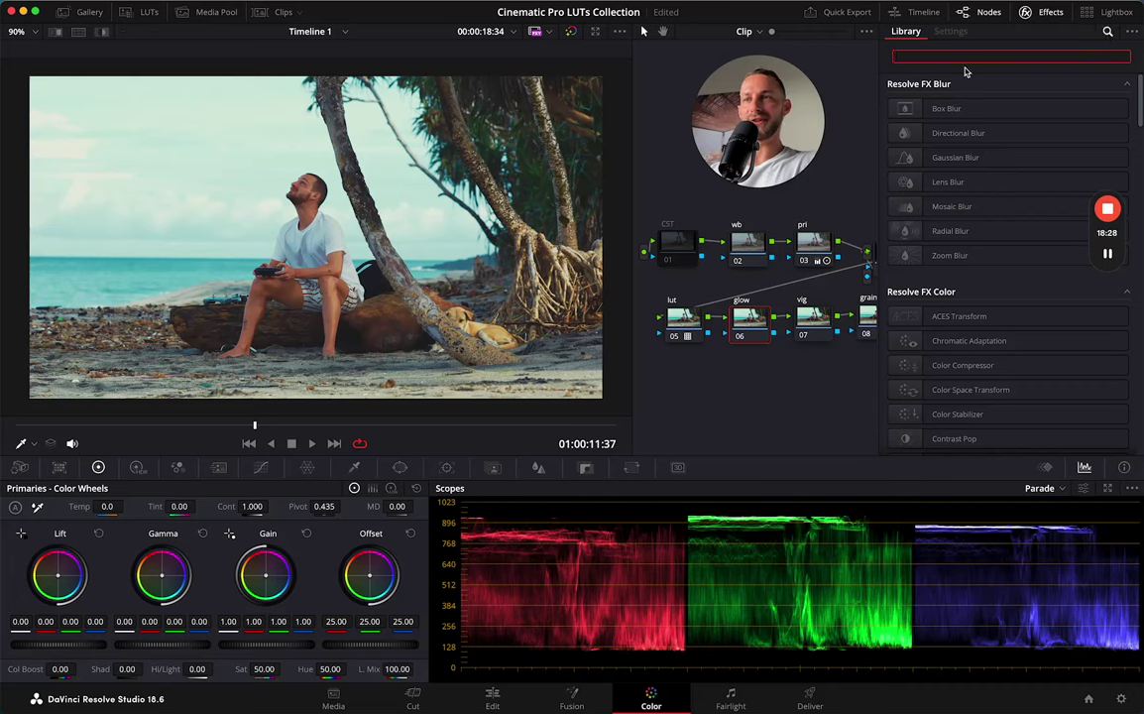
text(glow)
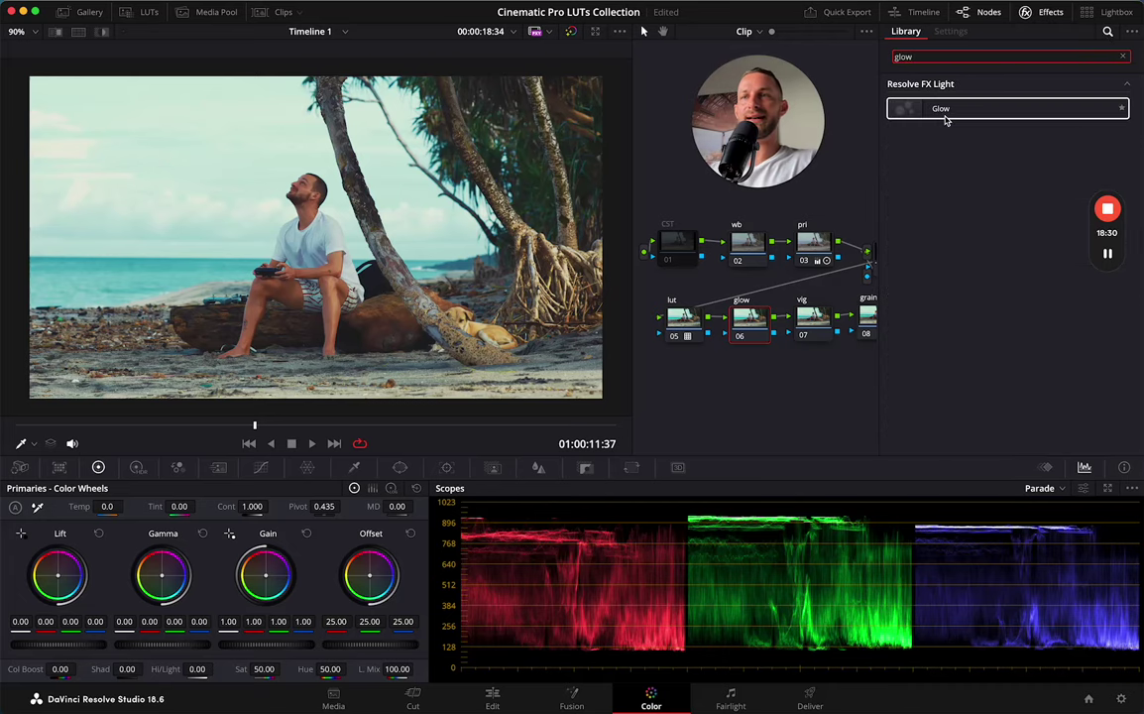
drag(944, 117, 751, 323)
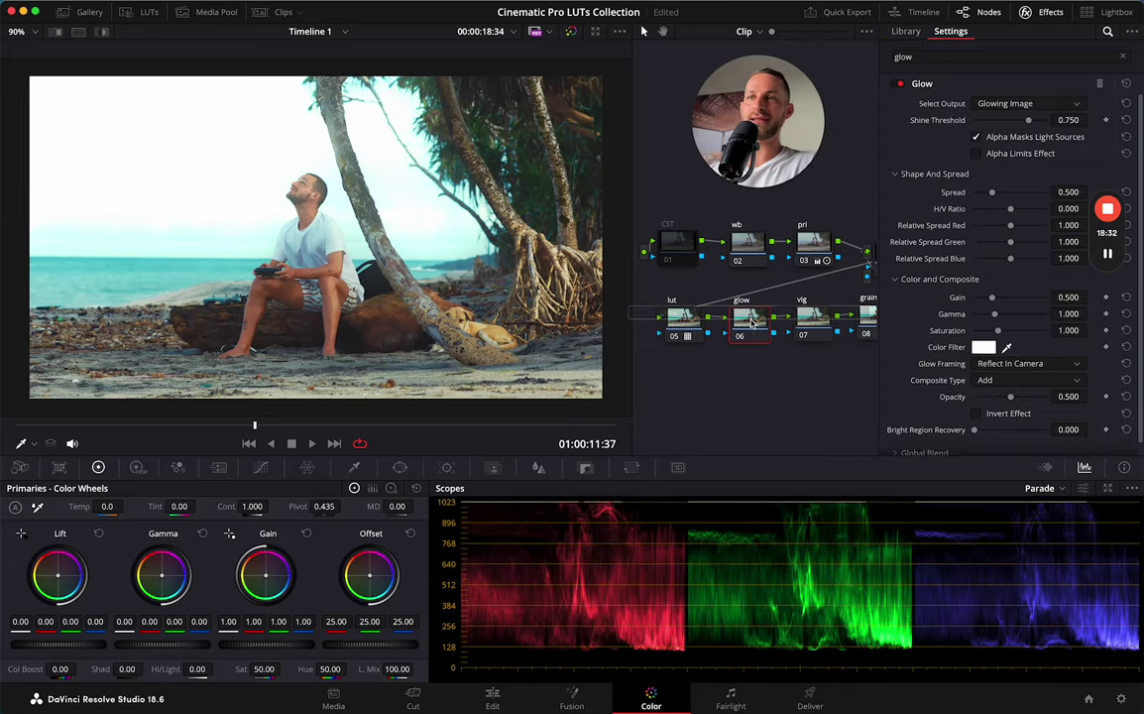
Set the Glow effect's Composite Type to Softlight
click(1002, 380)
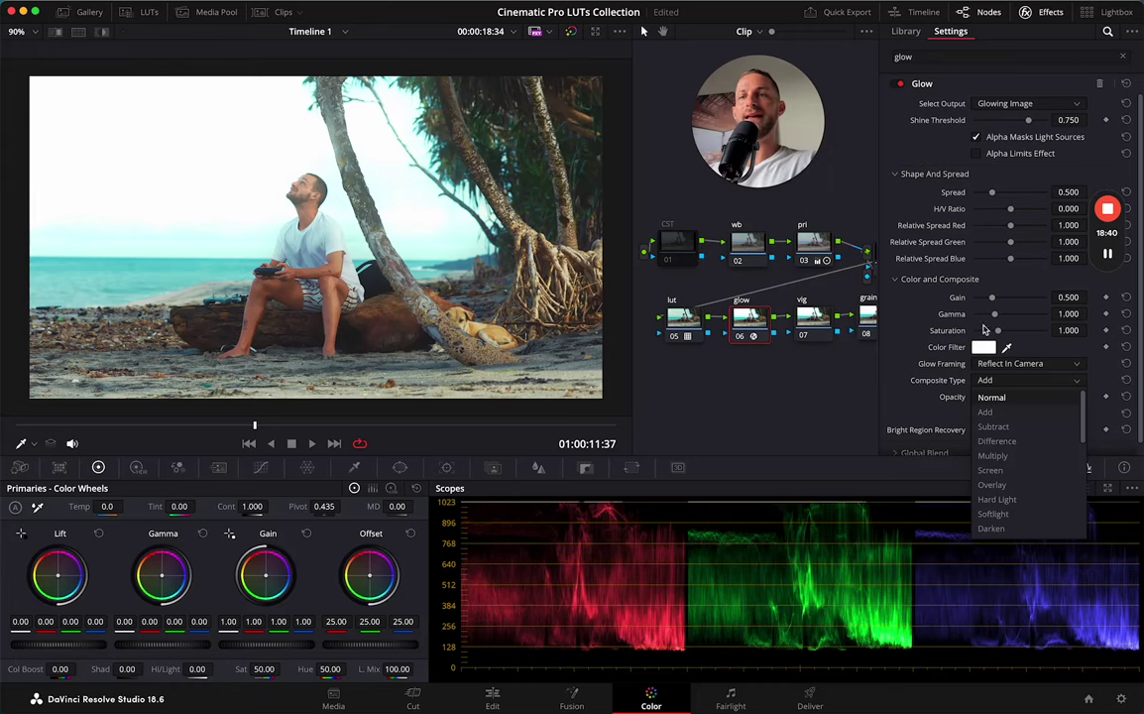
click(907, 383)
click(987, 380)
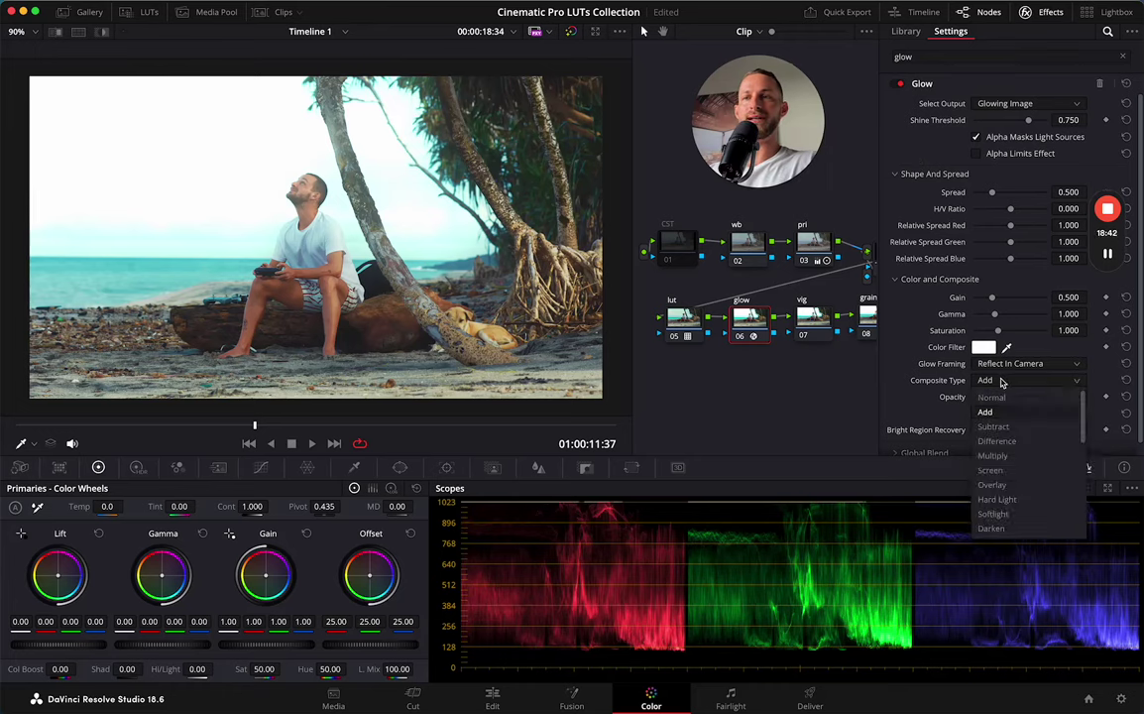
click(993, 514)
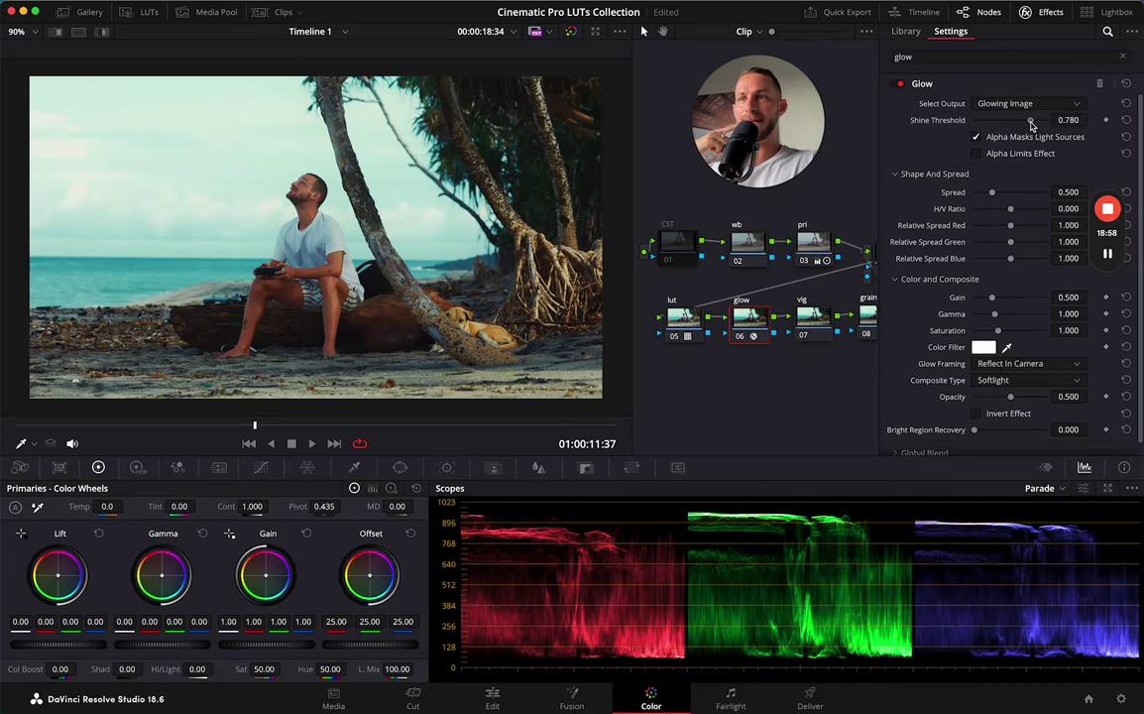
Bring the Glow Shine Threshold slider down to 0.532
mouse_move(1032, 125)
mouse_down()
mouse_move(999, 136)
mouse_move(1034, 130)
mouse_move(1035, 141)
mouse_up()
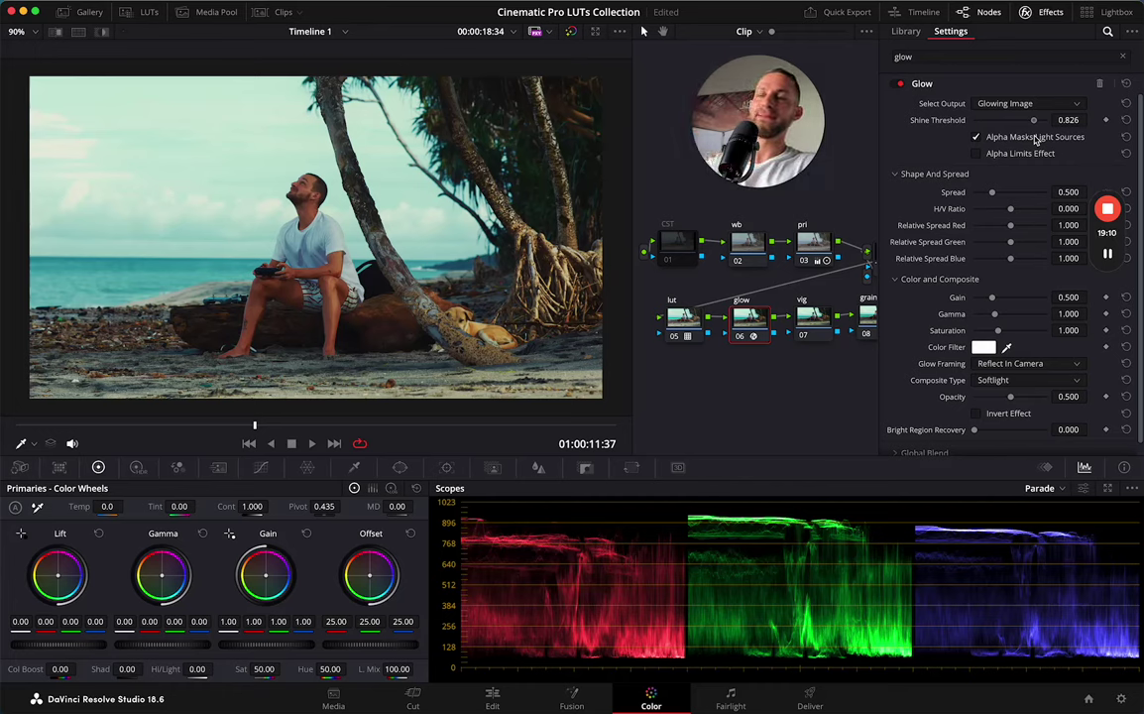
drag(1036, 140, 1050, 120)
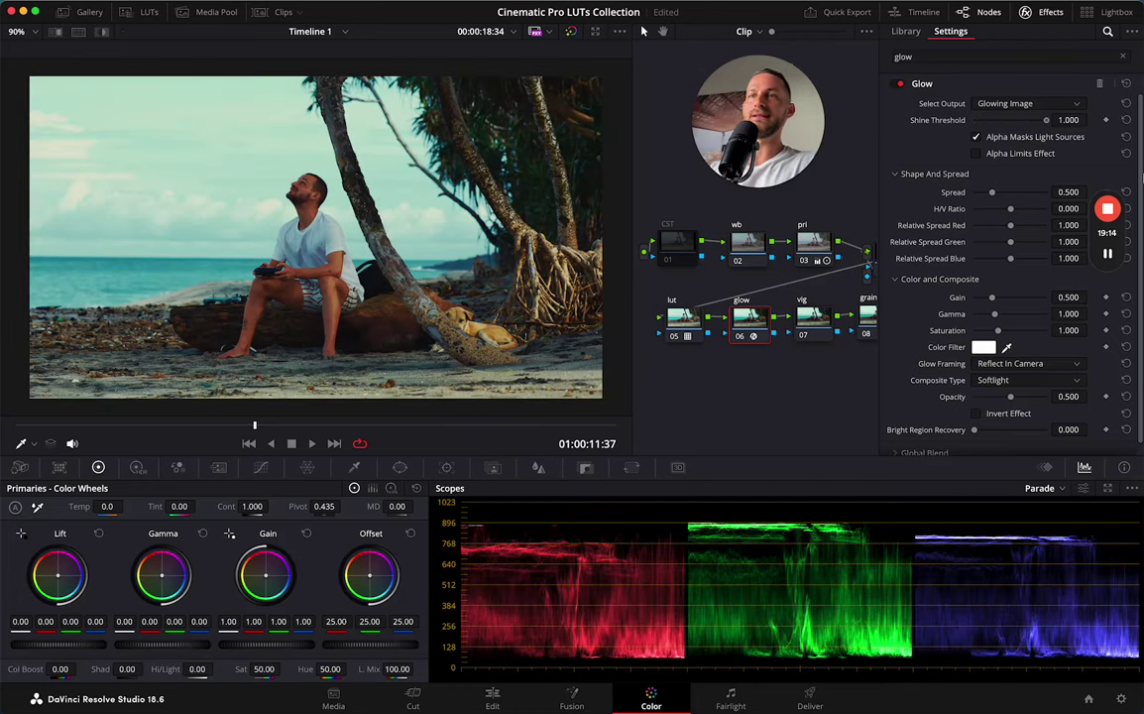
drag(931, 162, 1121, 176)
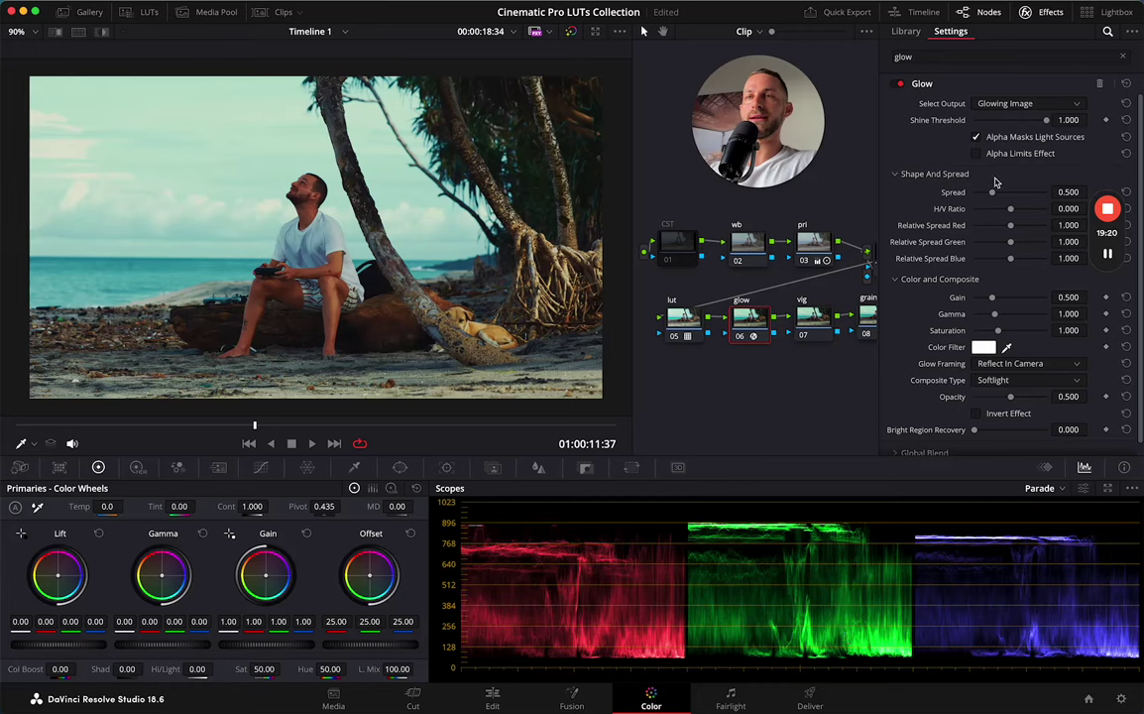
drag(1046, 120, 1015, 132)
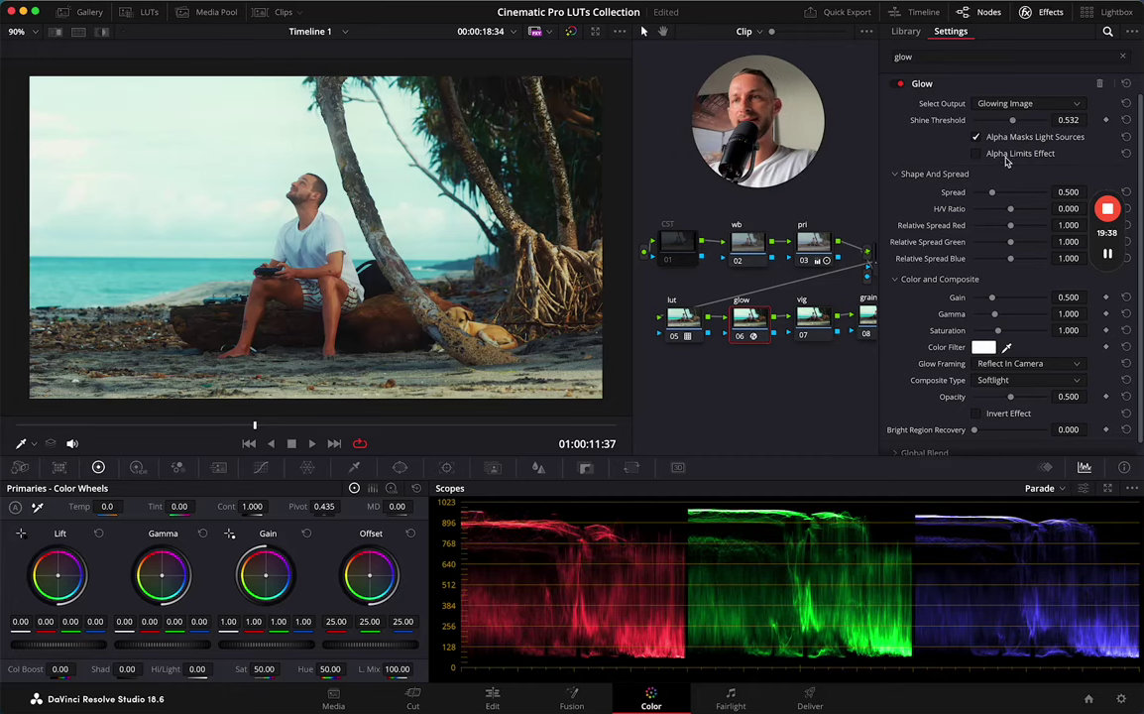
Set the Glow Spread to 1.266 and the Gain to 0.606
drag(993, 196, 1026, 213)
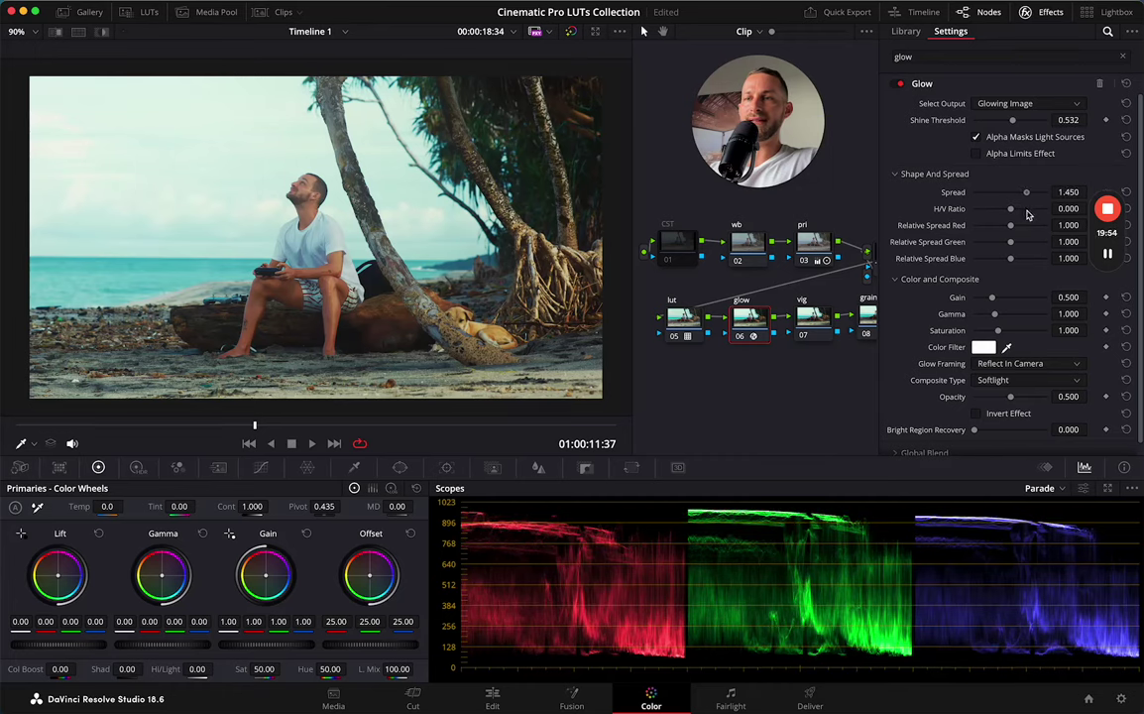
drag(1027, 214, 1019, 217)
drag(1034, 216, 1023, 191)
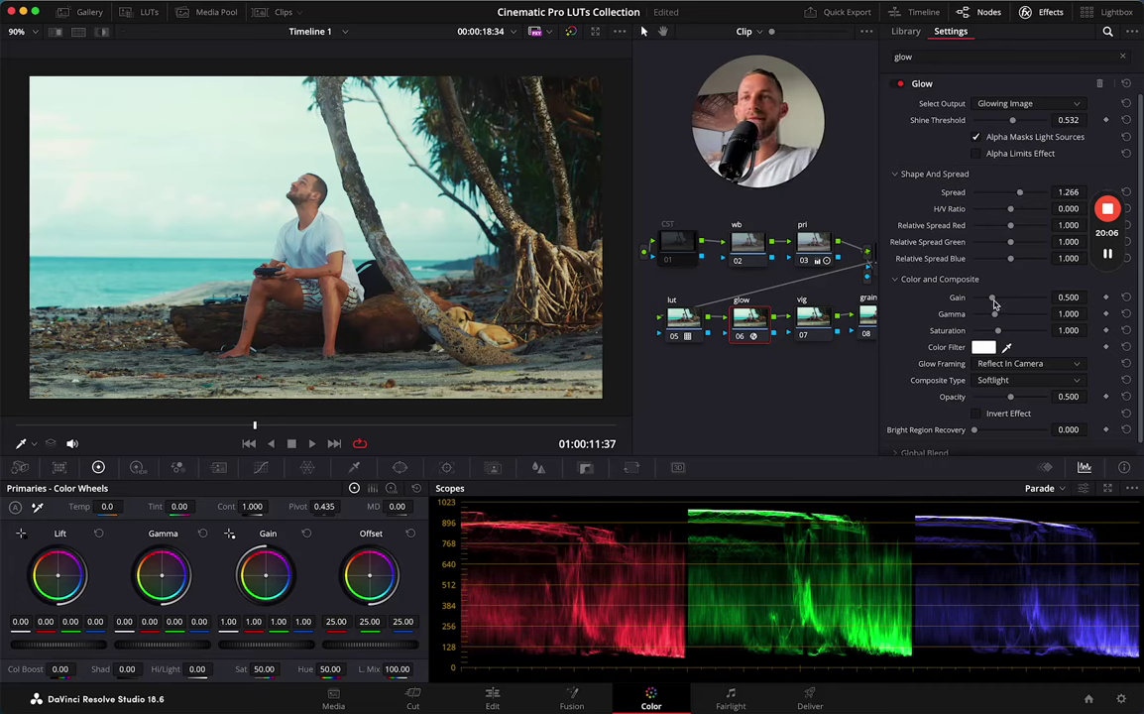
mouse_move(994, 301)
mouse_down()
mouse_move(1019, 303)
mouse_move(998, 309)
mouse_up()
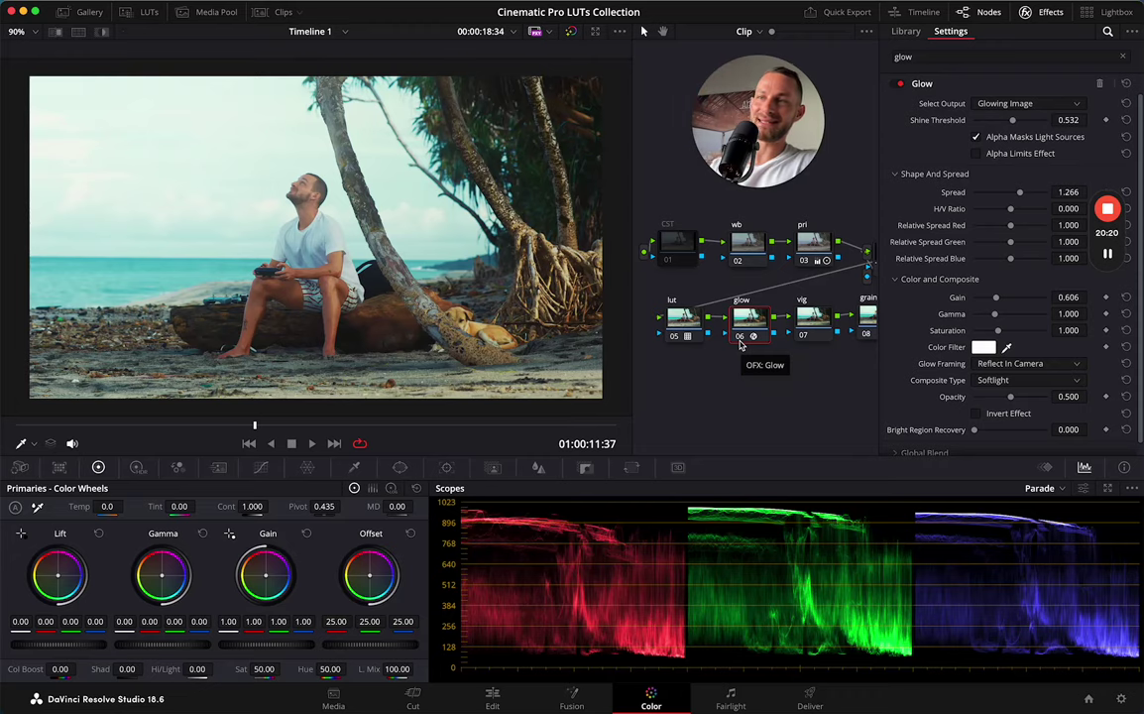
click(739, 339)
click(739, 339)
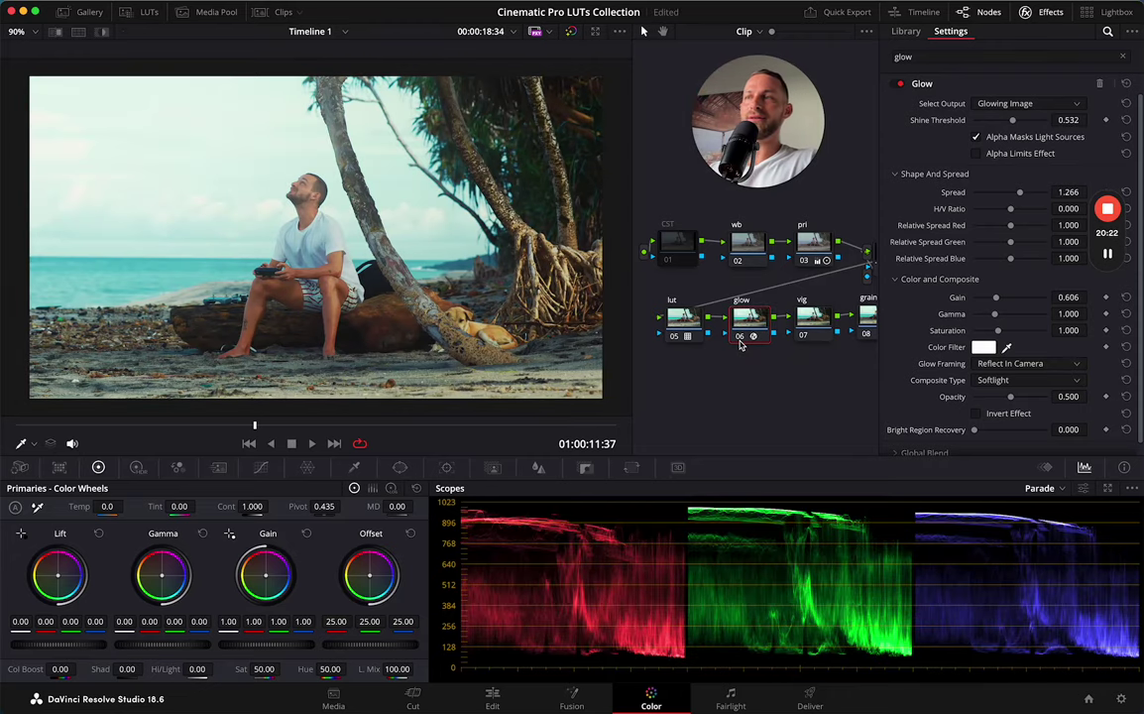
key(super+f)
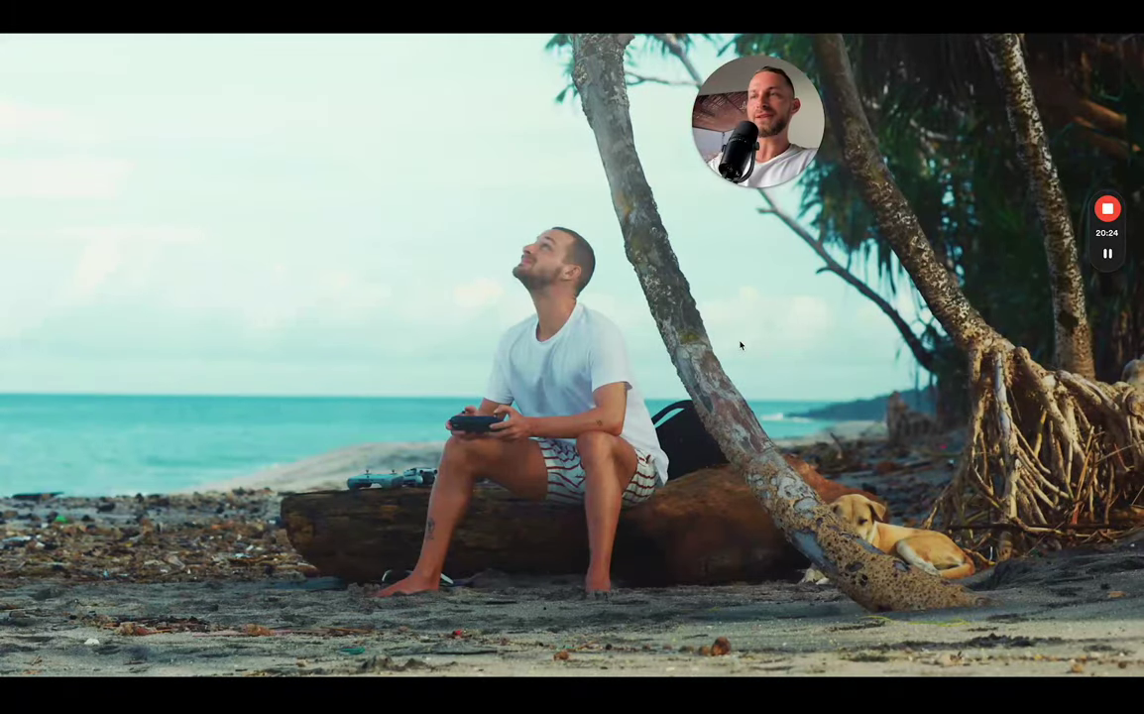
key(super+f)
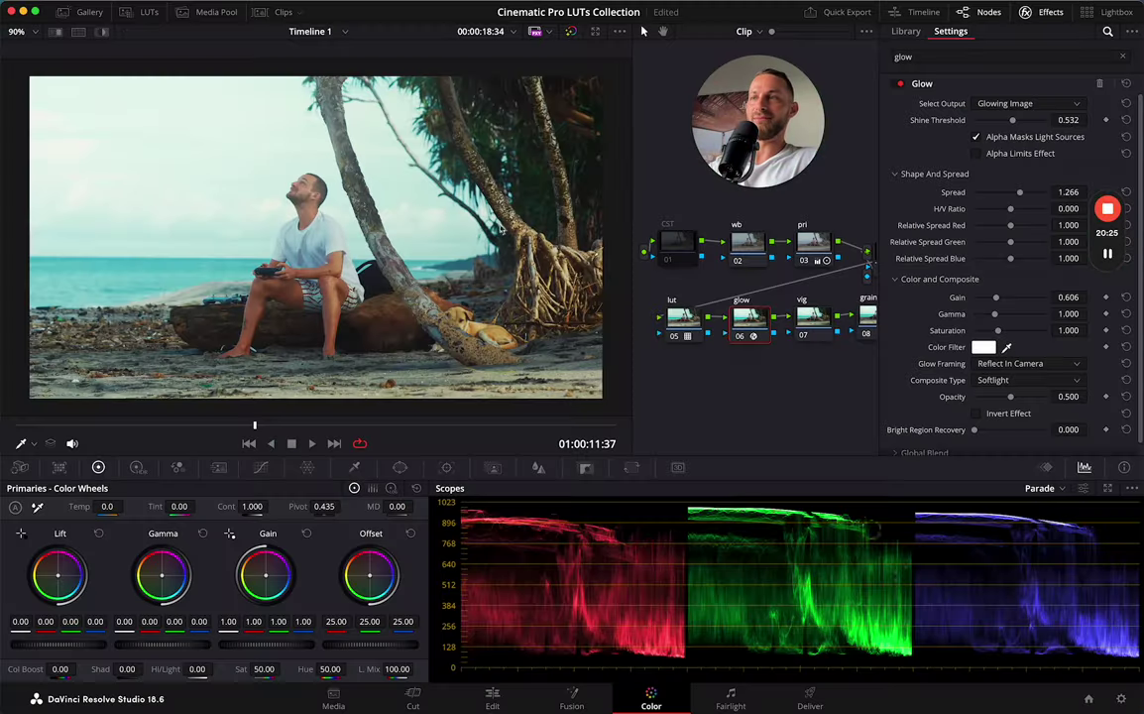
click(571, 33)
click(571, 33)
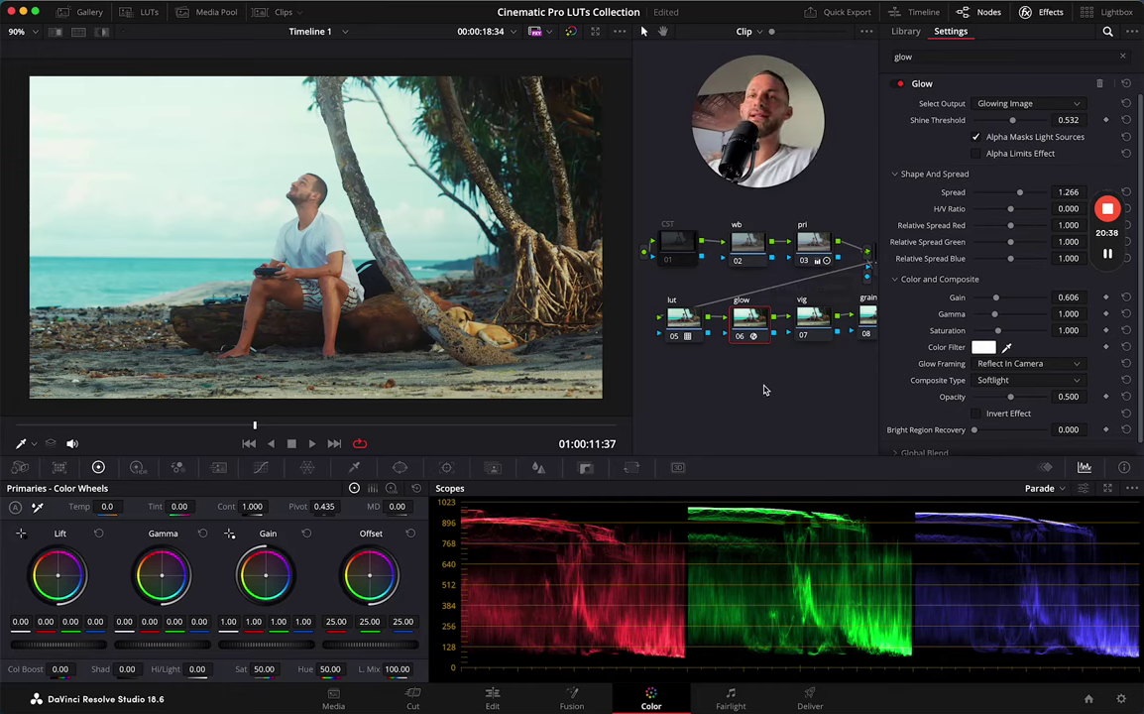
click(741, 338)
click(740, 337)
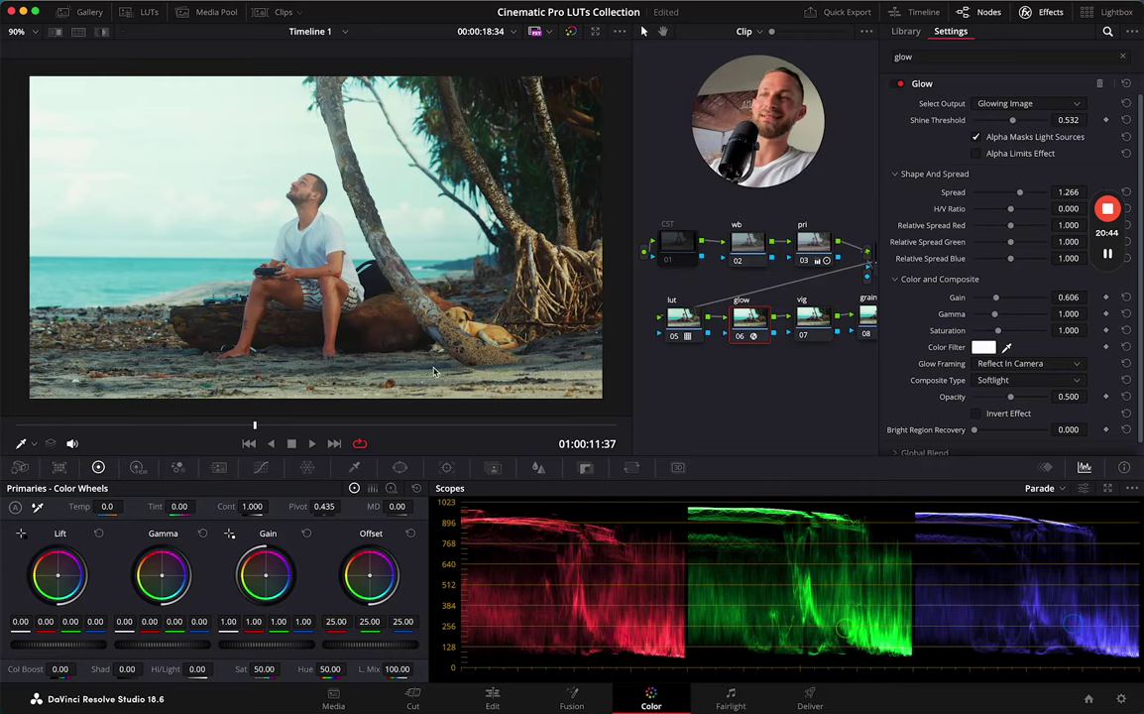
key(space)
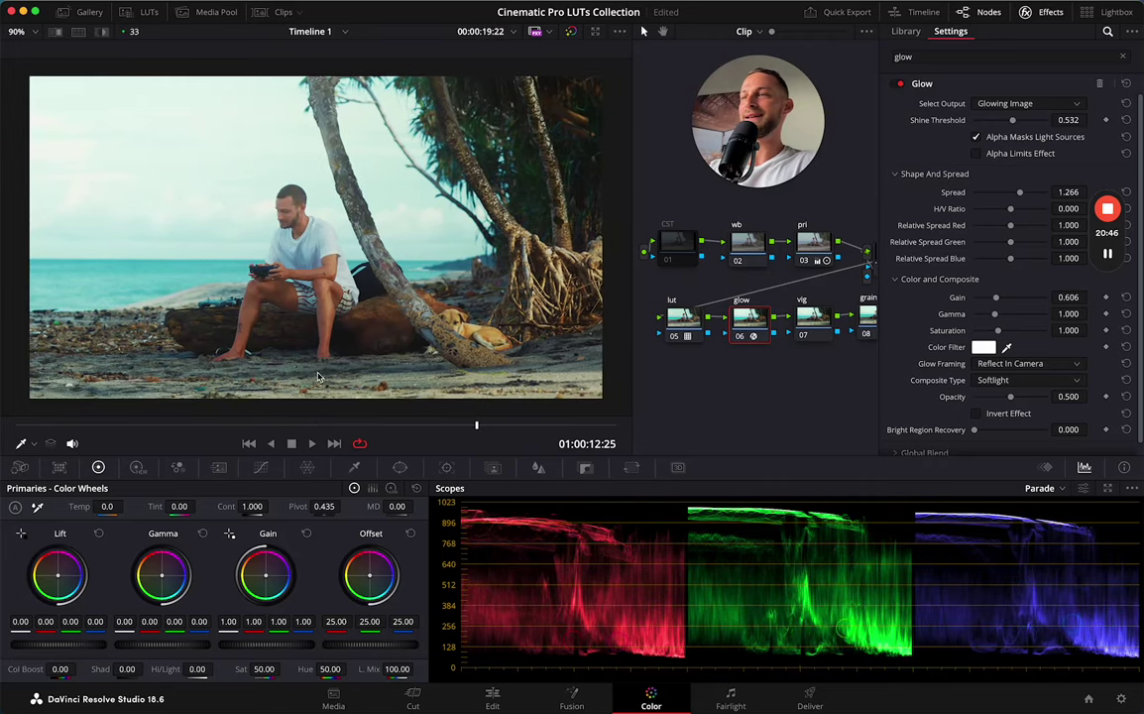
key(space)
click(76, 424)
key(space)
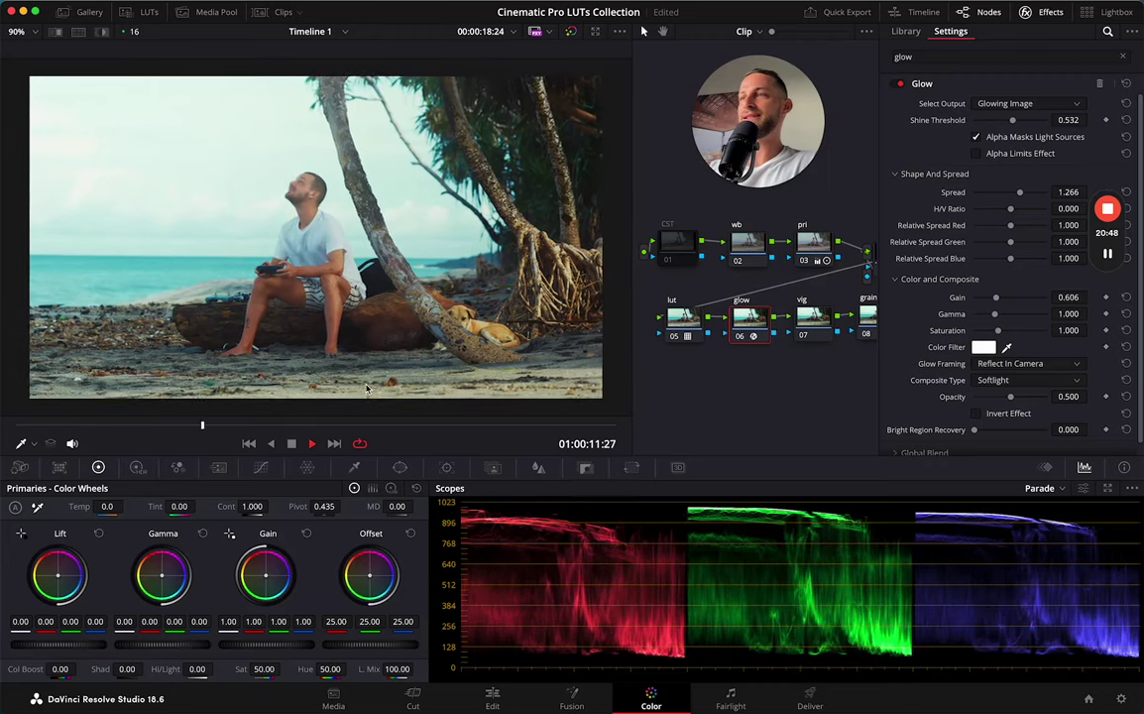
key(space)
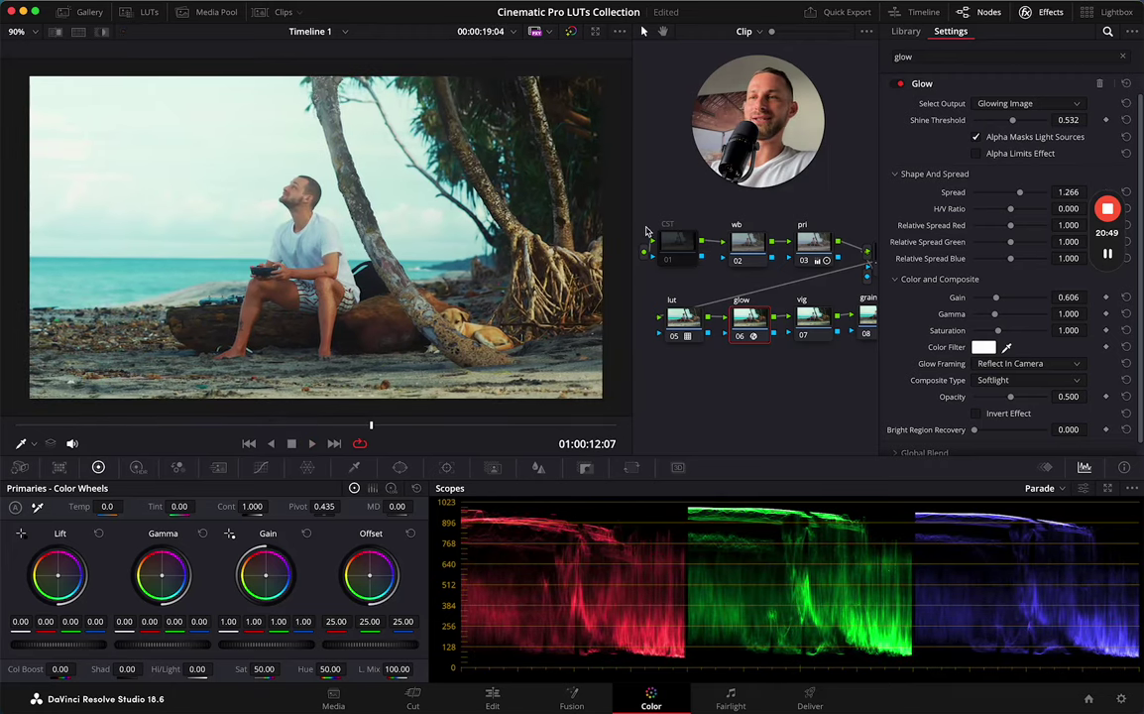
Select the vig node, clear the Effects Library search, and show the Window palette
click(809, 319)
click(924, 62)
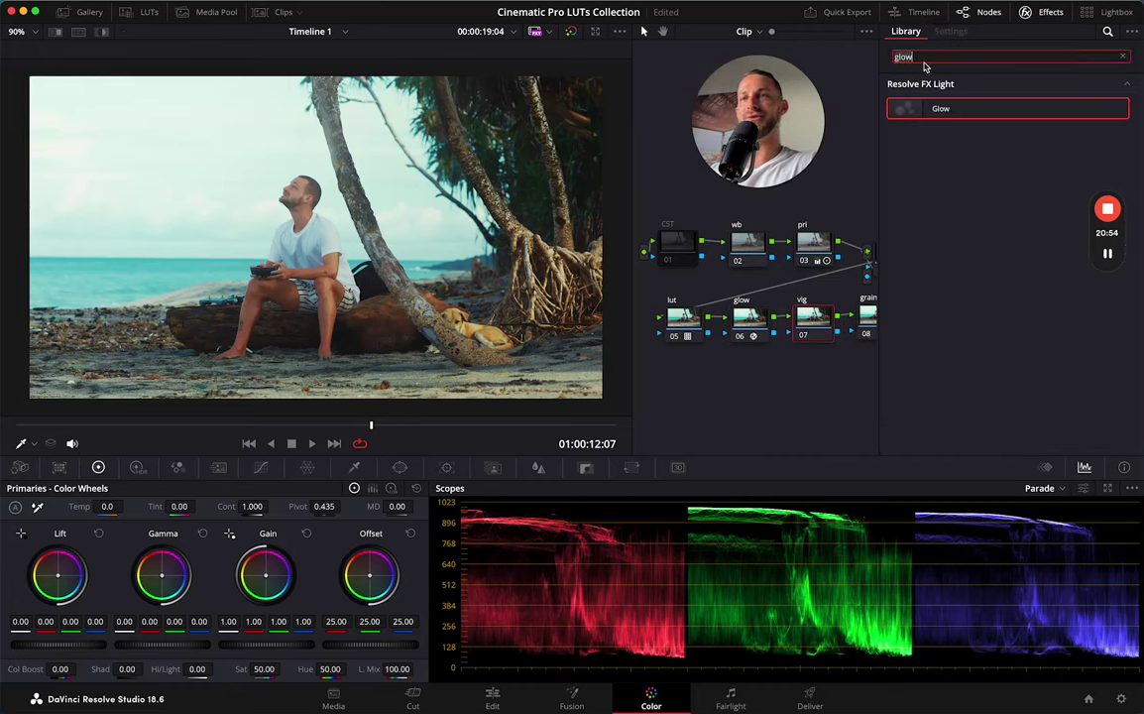
text(vig)
key(BackSpace)
key(BackSpace)
key(BackSpace)
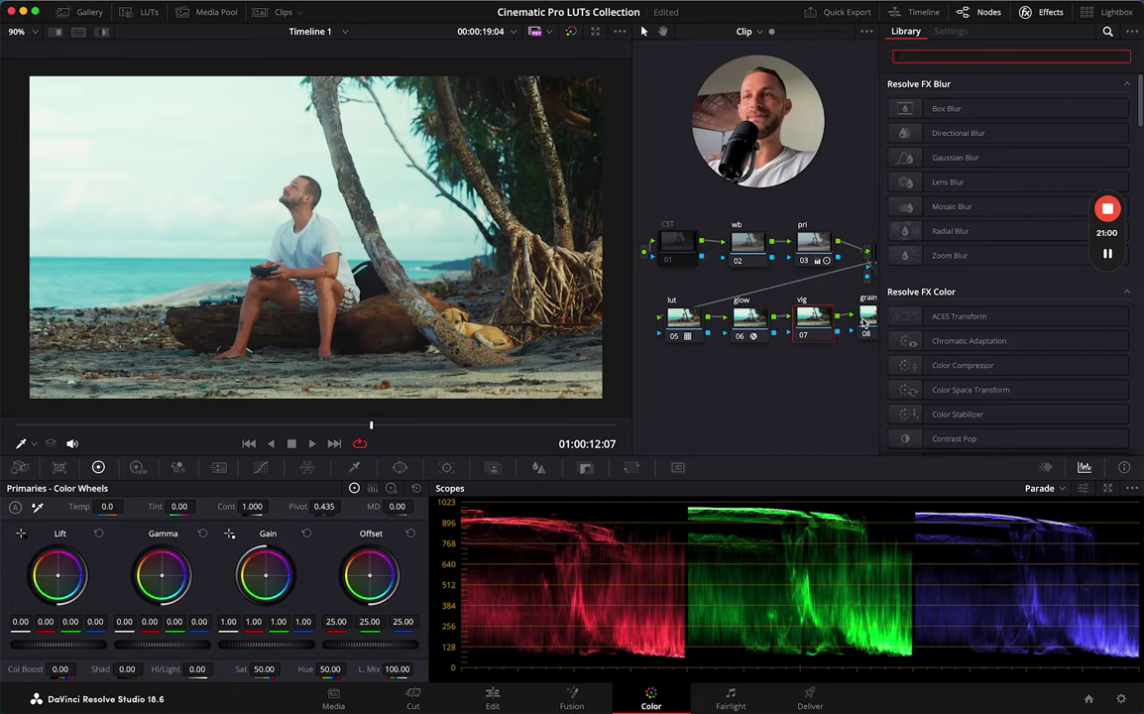
click(815, 324)
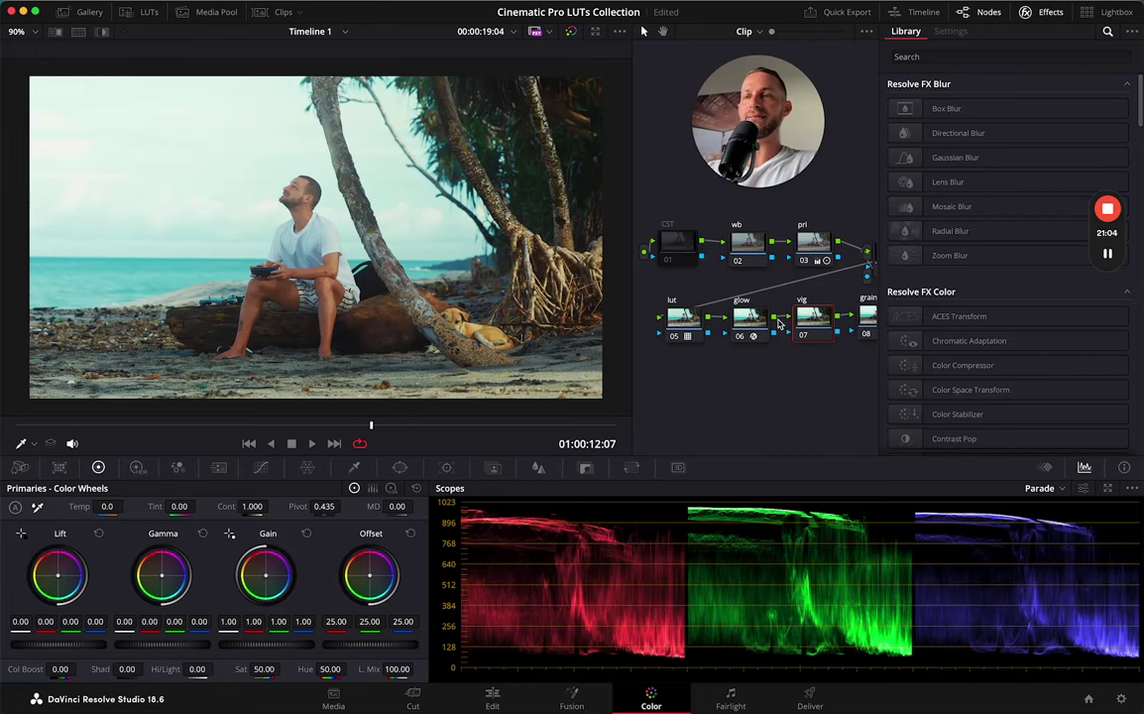
scroll(812, 325, right, 2)
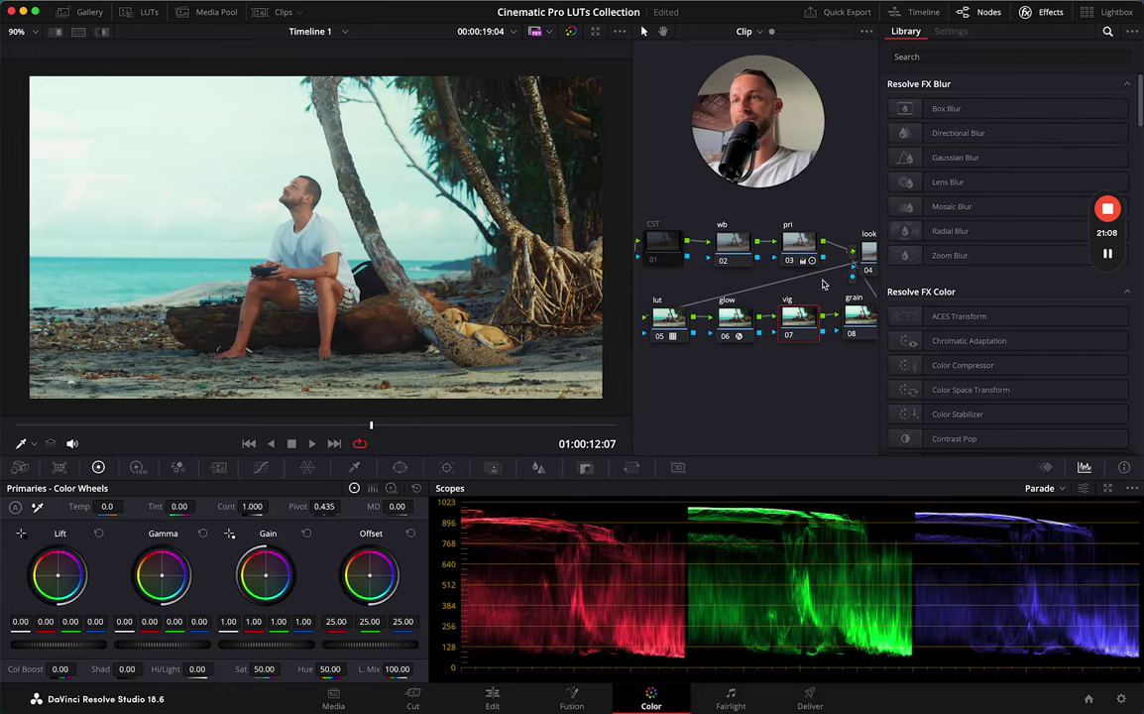
click(399, 468)
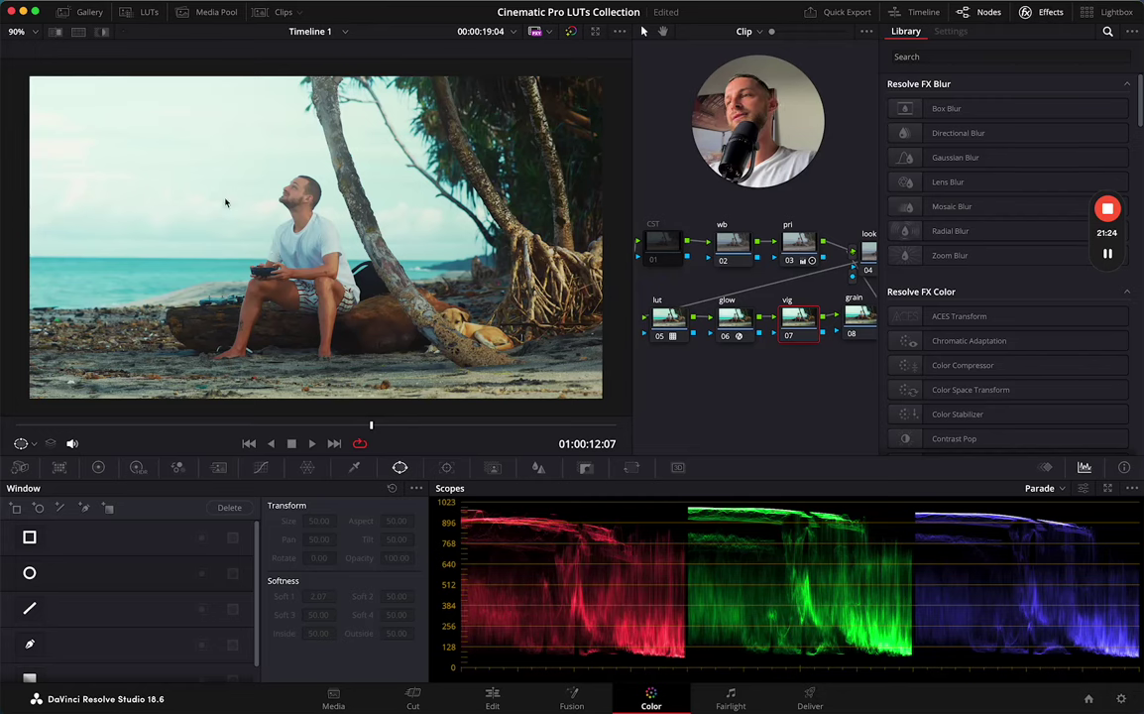
click(802, 243)
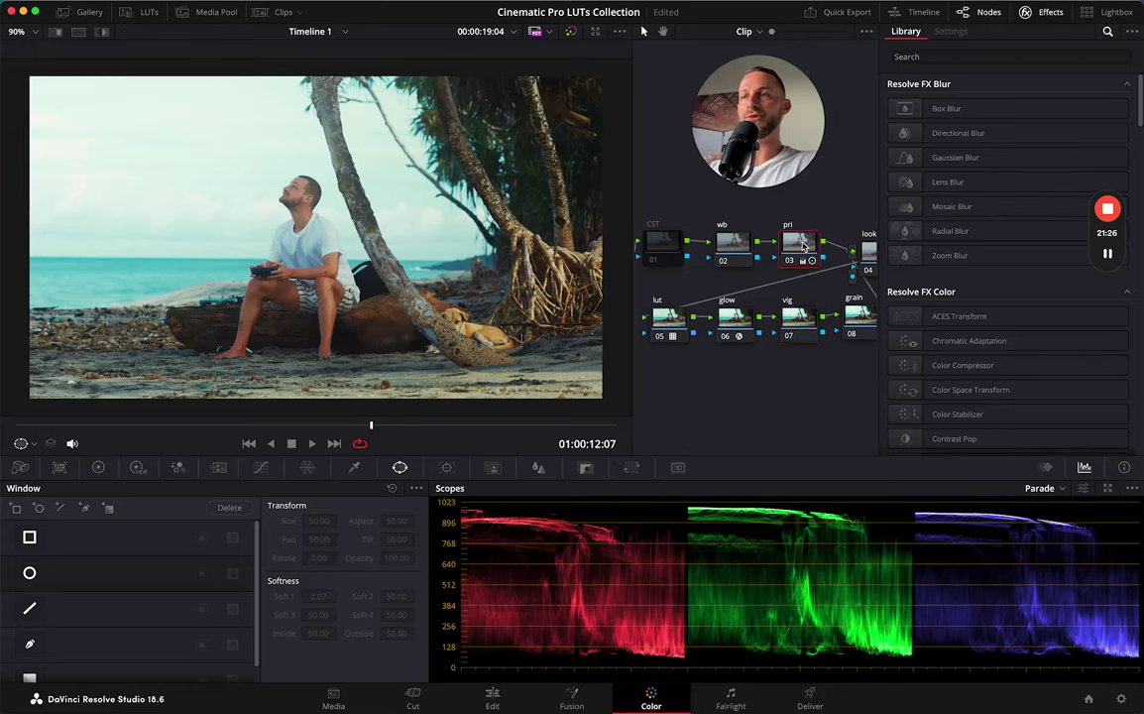
Lower the pri node's Hi/Light to -30.50 to darken the bright sky
click(98, 467)
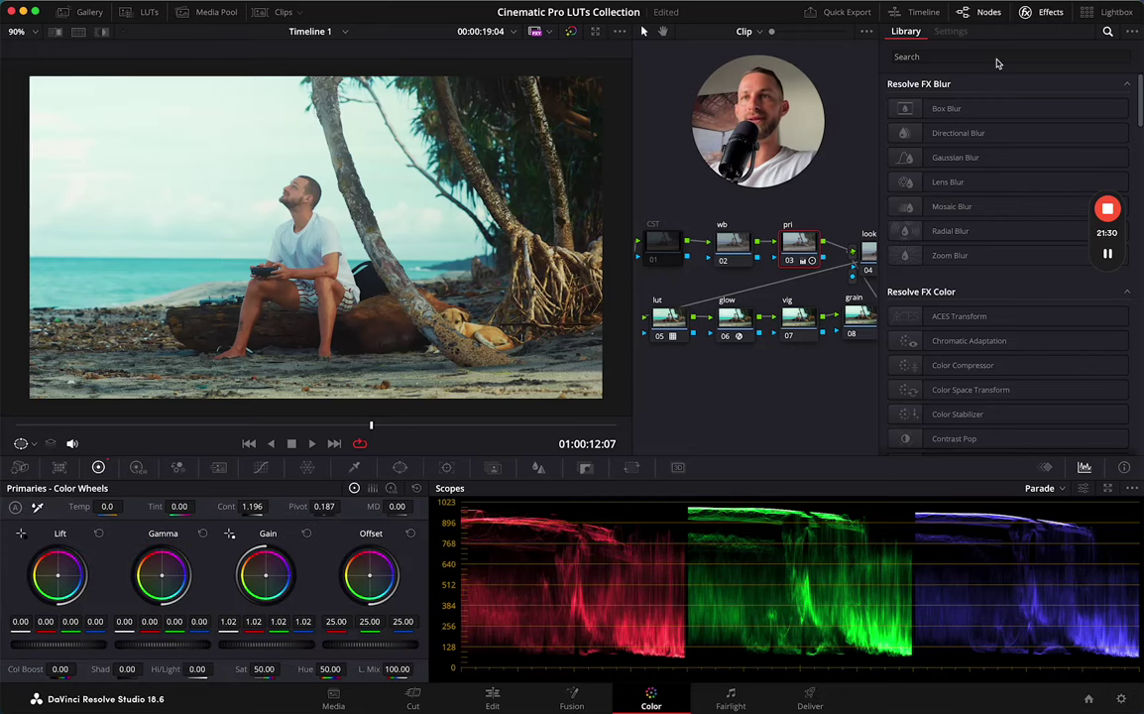
click(1025, 11)
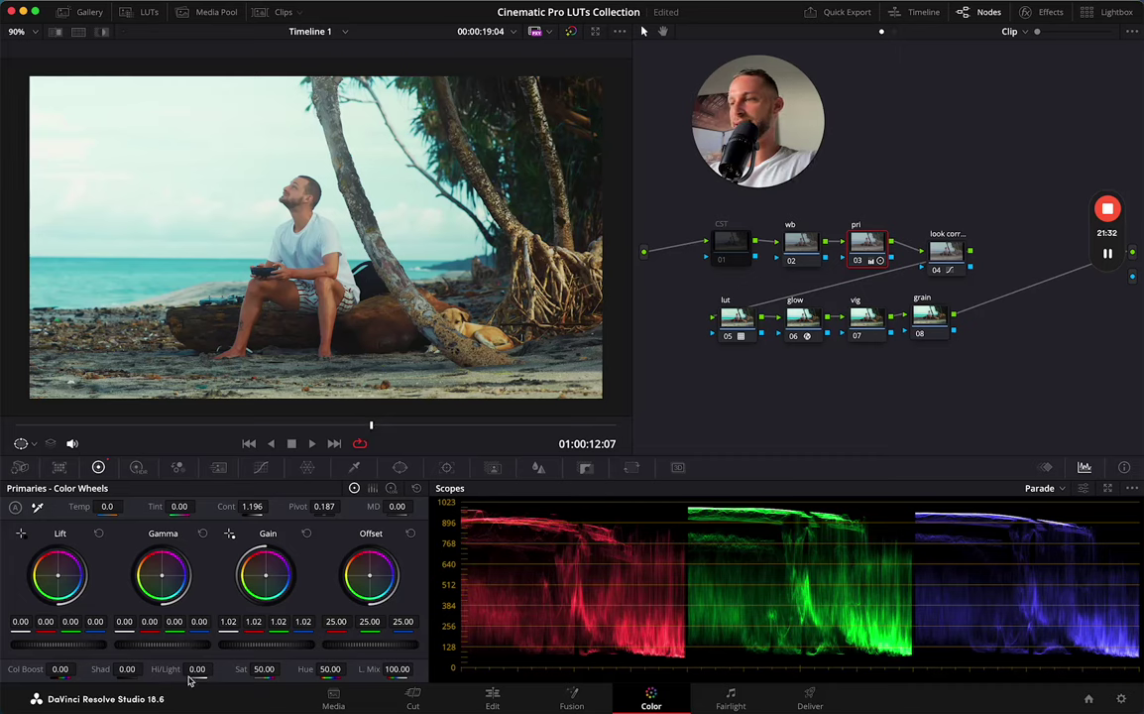
drag(197, 668, 180, 668)
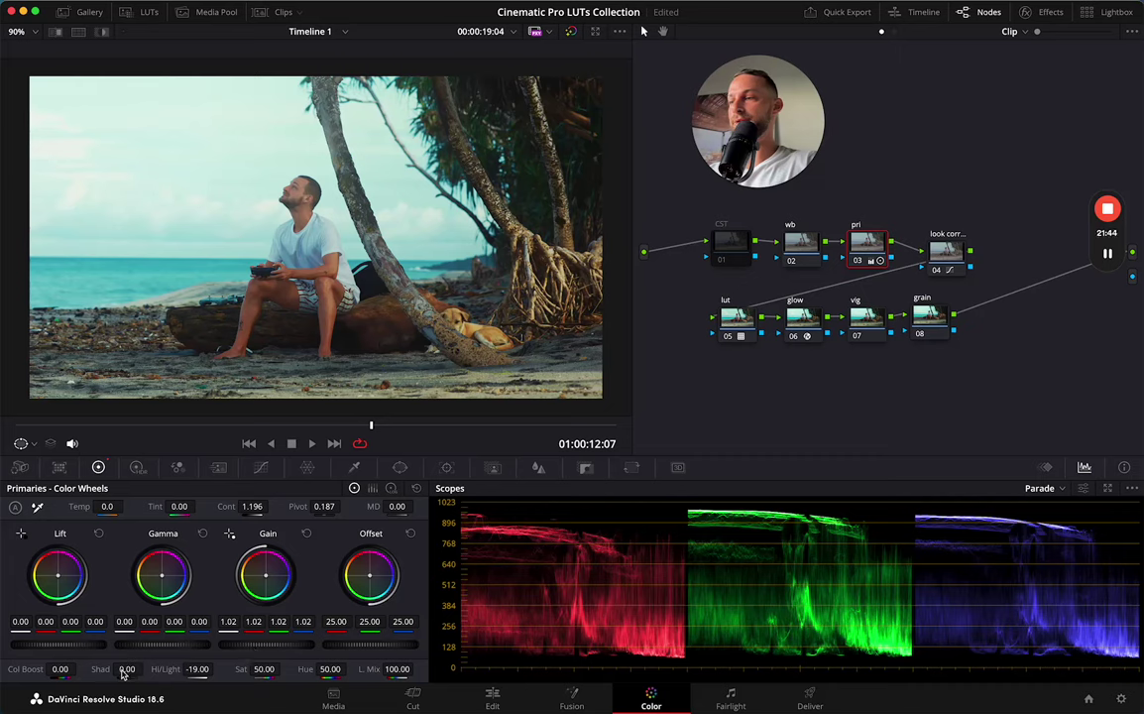
drag(197, 668, 169, 668)
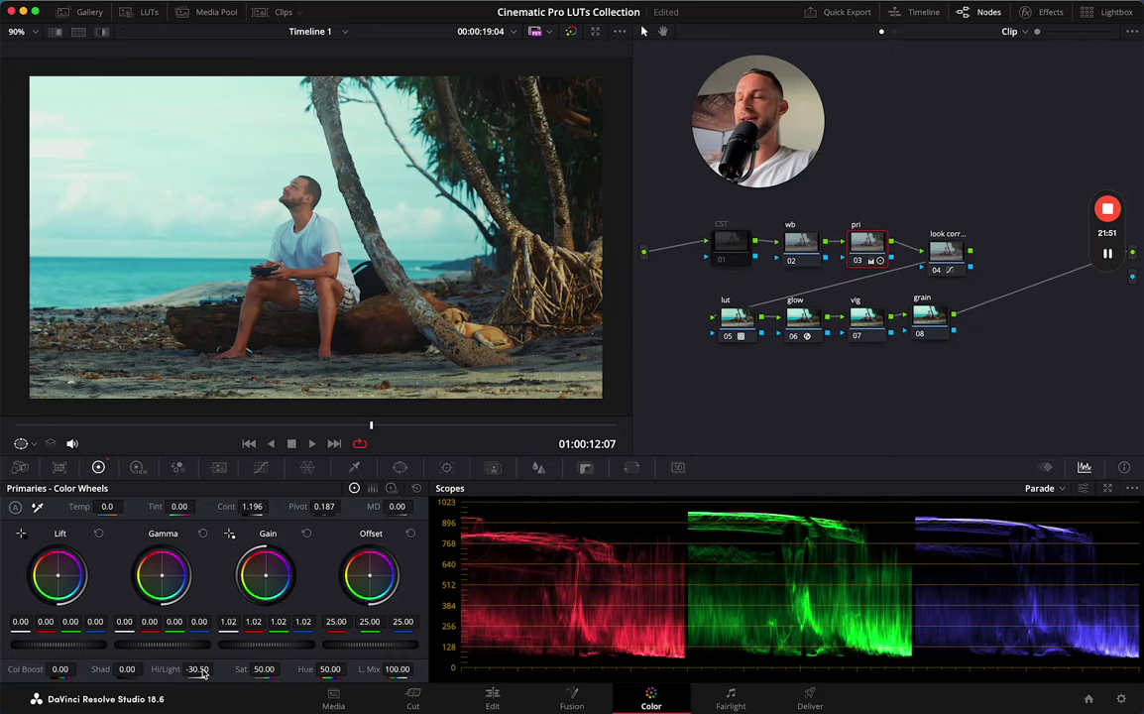
Toggle the grade bypass repeatedly to compare against the ungraded original
click(571, 33)
click(571, 33)
click(571, 33)
click(571, 33)
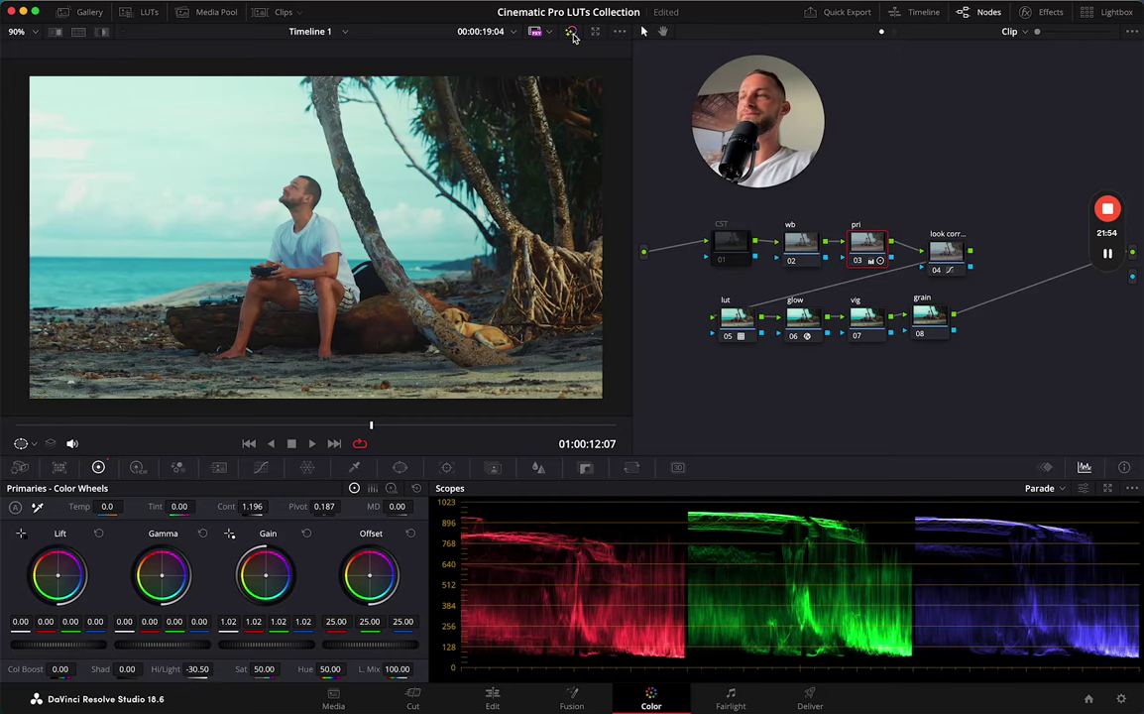
click(572, 35)
click(572, 34)
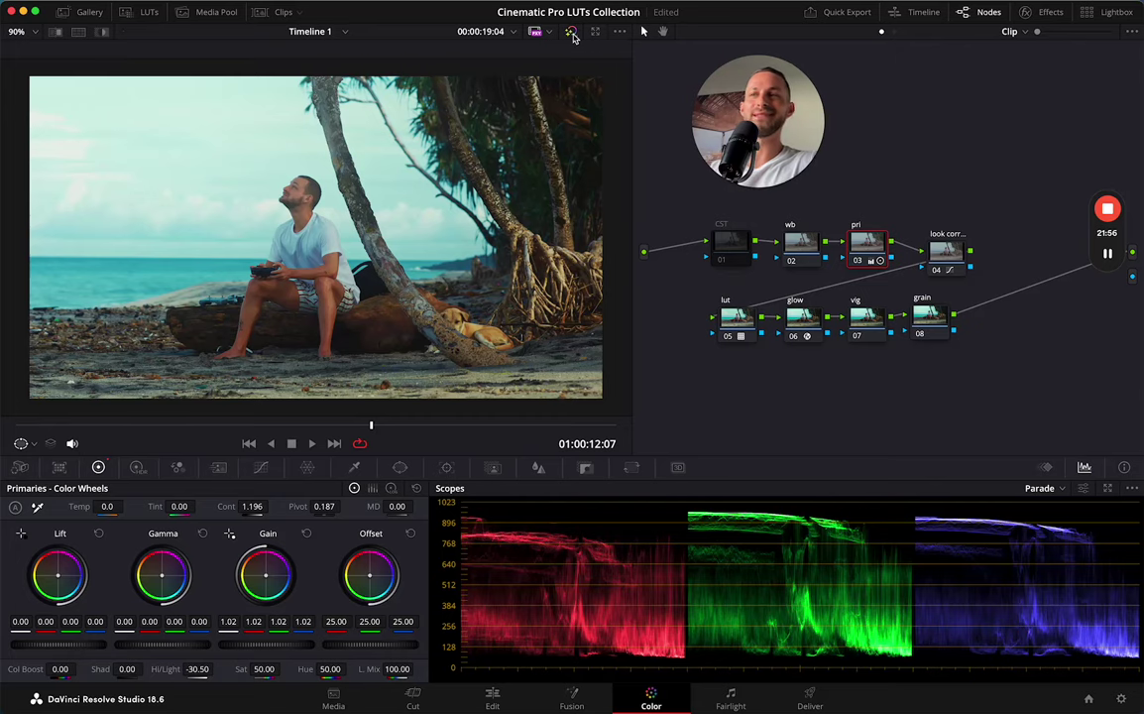
click(572, 35)
click(572, 35)
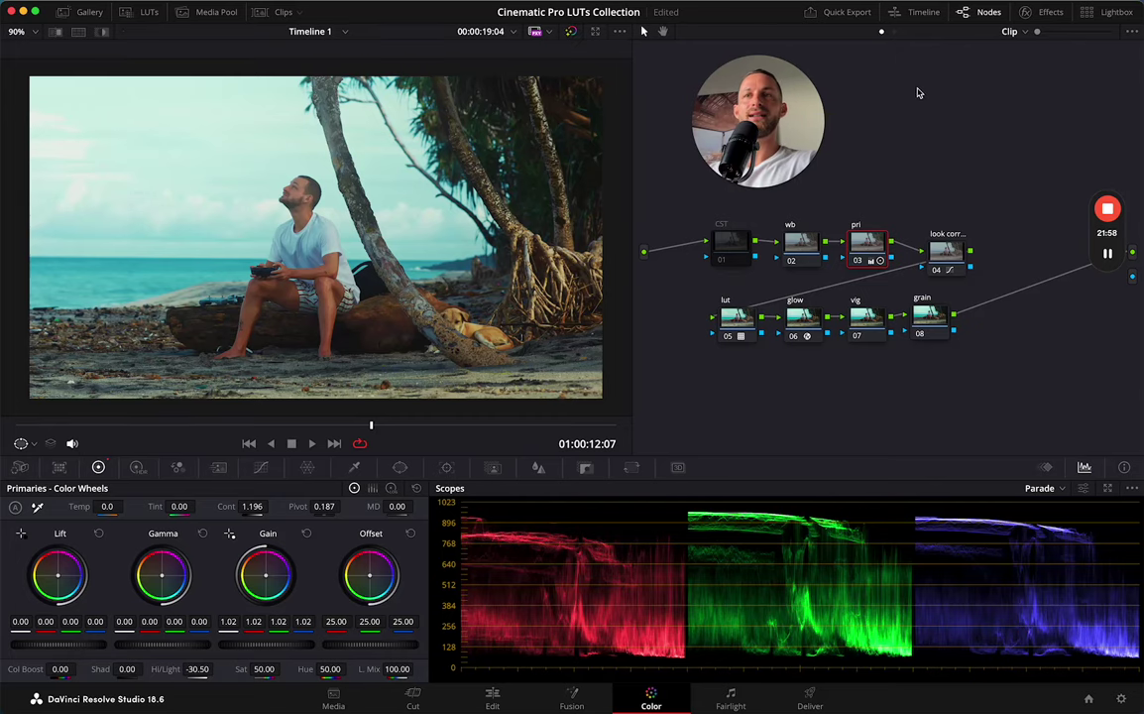
click(867, 320)
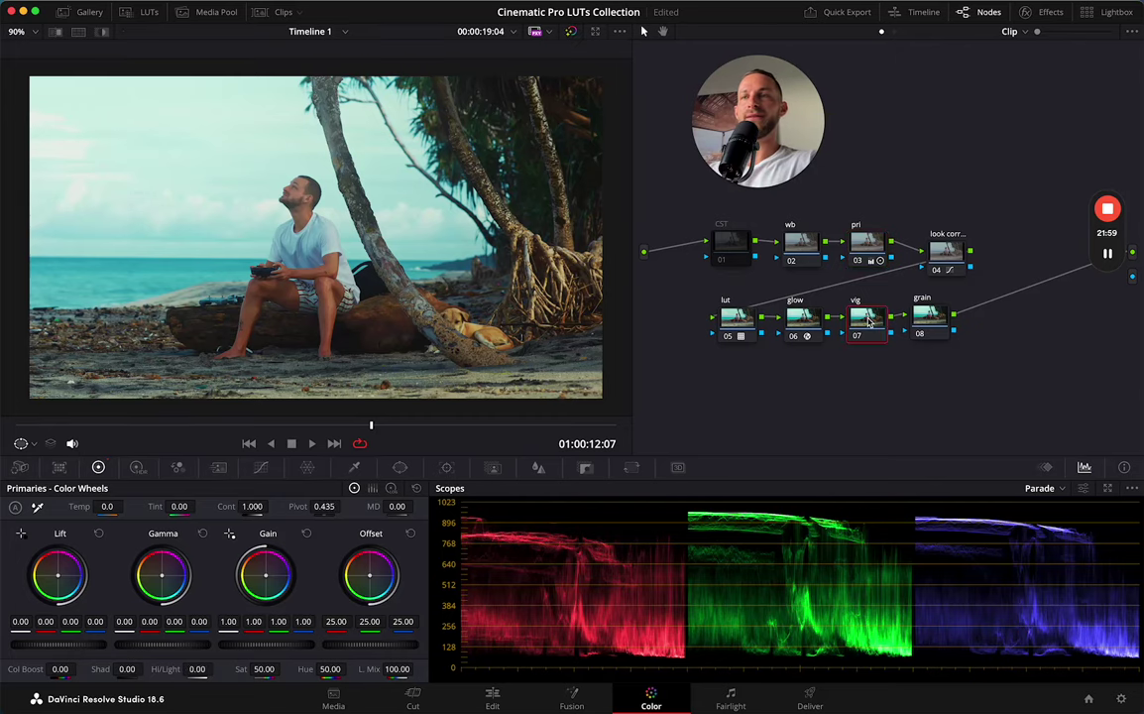
Add a circle window on the vig node over the seated man, with Soft 1 18 and wider aspect
click(398, 472)
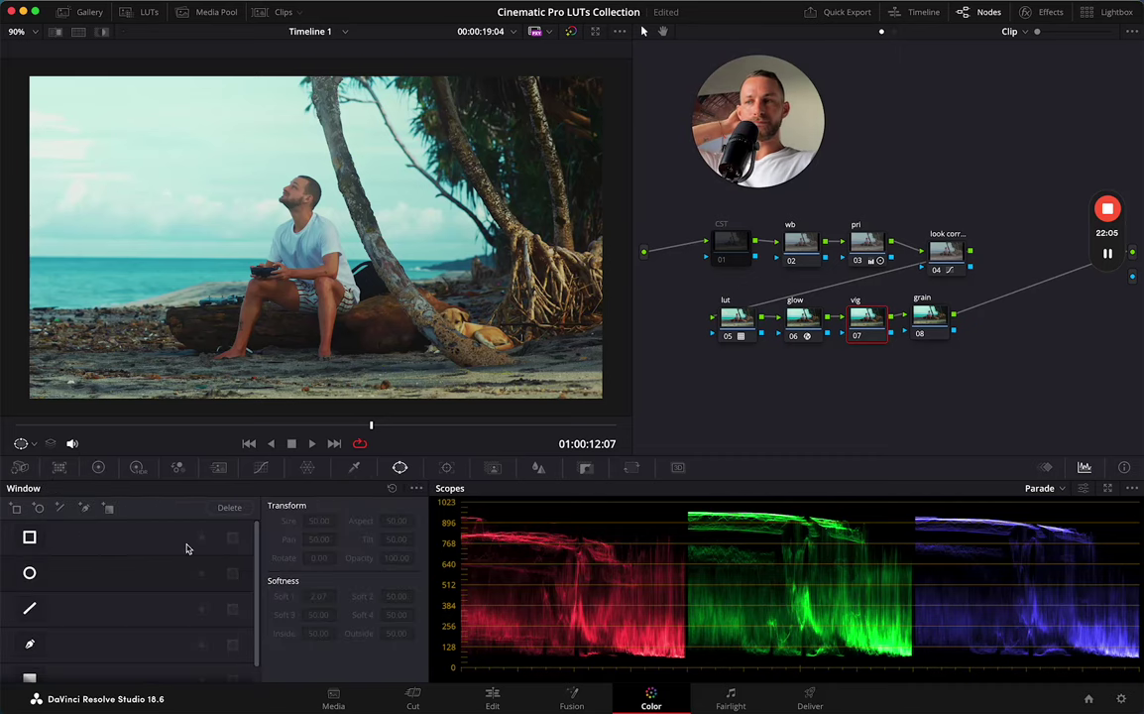
click(30, 575)
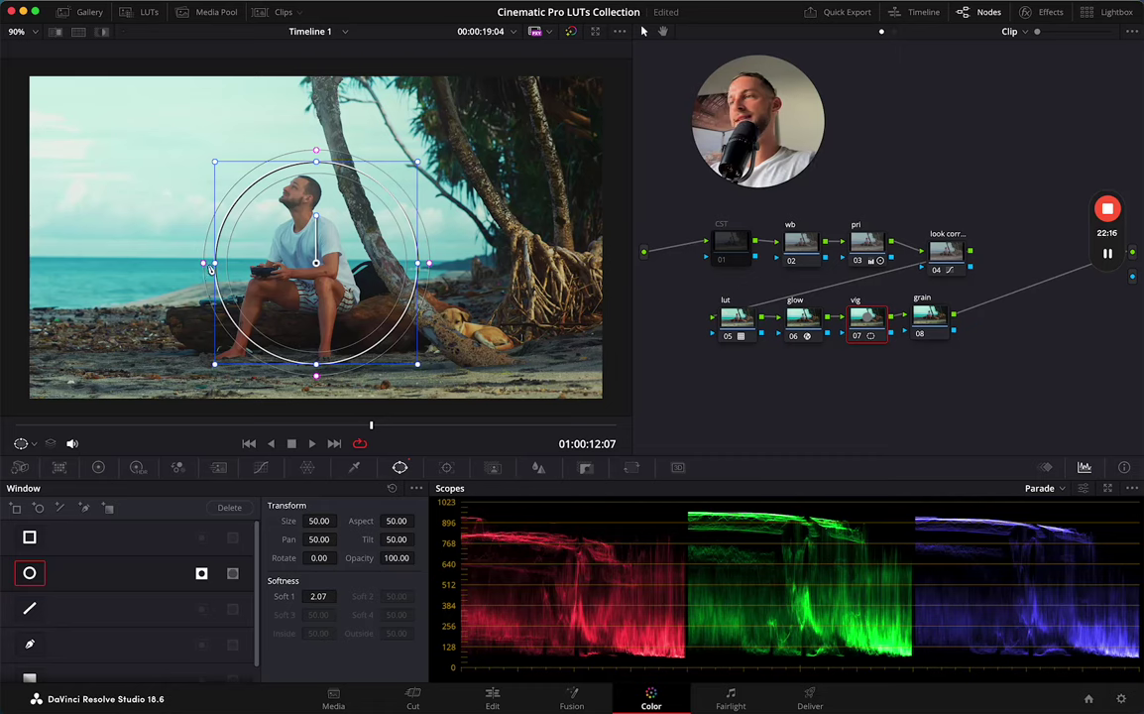
drag(316, 263, 295, 271)
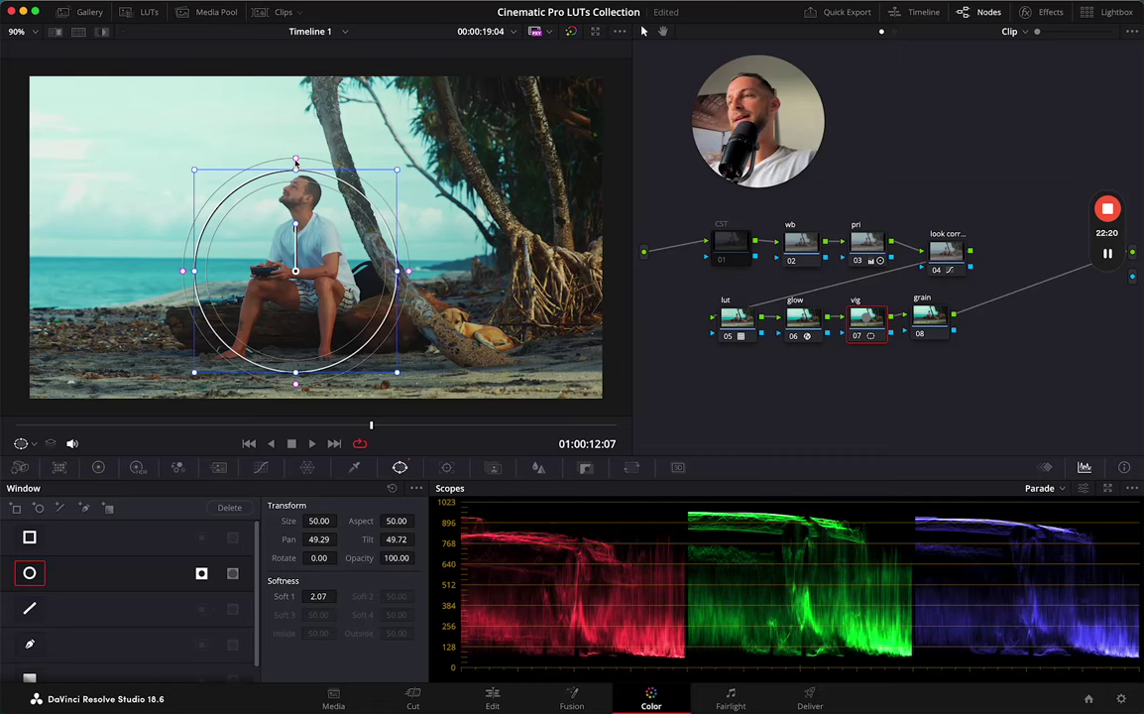
drag(296, 161, 296, 70)
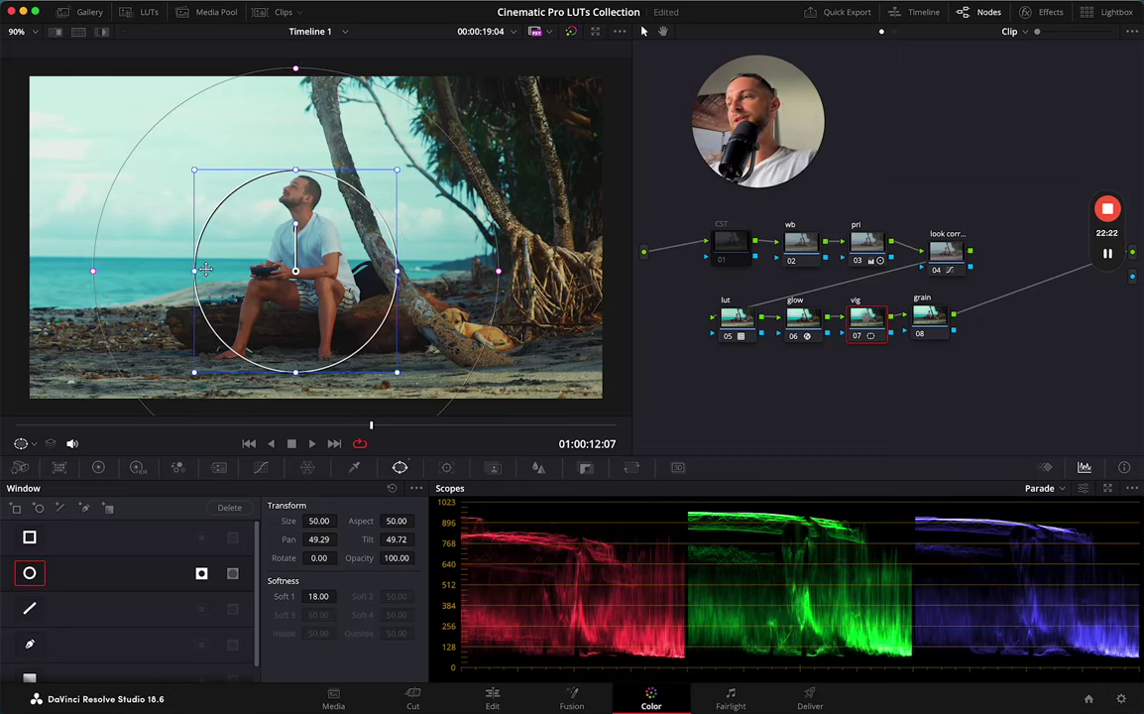
drag(205, 269, 173, 247)
drag(266, 242, 300, 268)
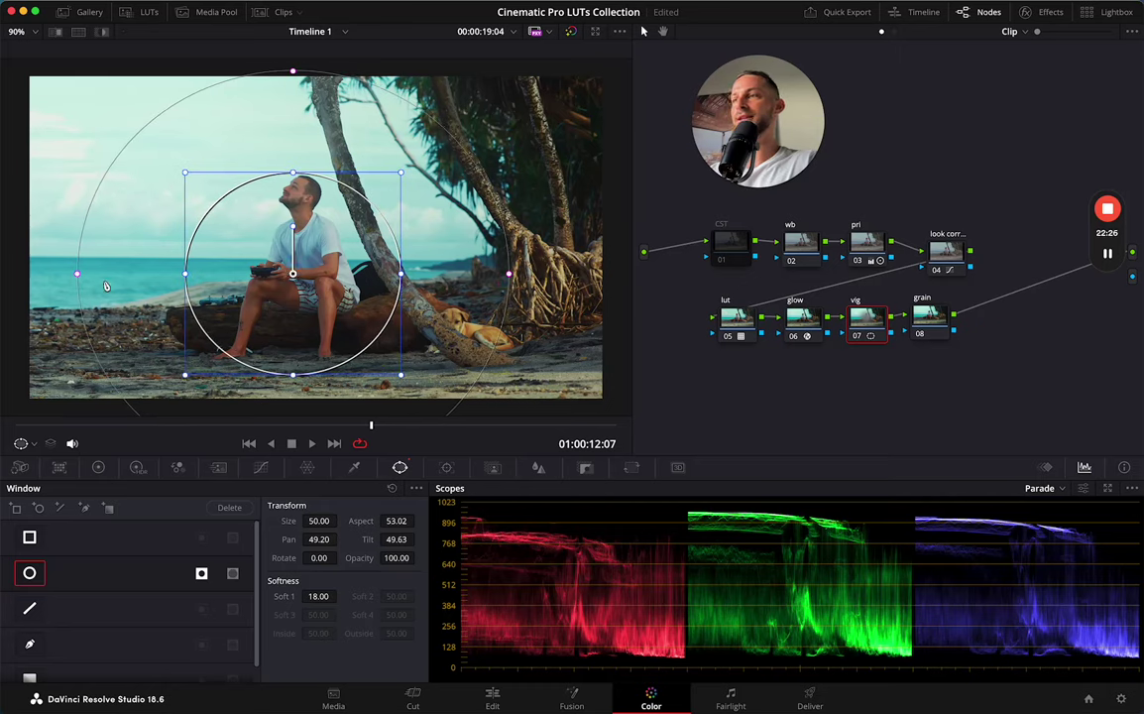
drag(78, 253, 68, 291)
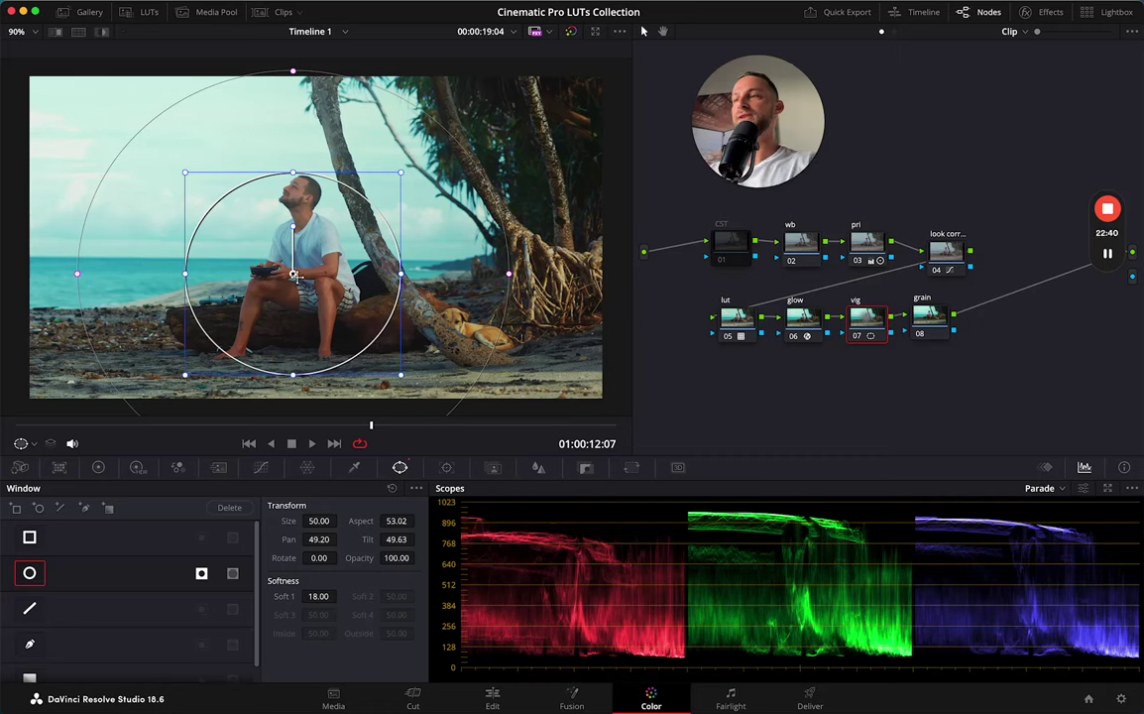
mouse_move(295, 277)
mouse_down()
mouse_move(284, 274)
mouse_move(294, 274)
mouse_up()
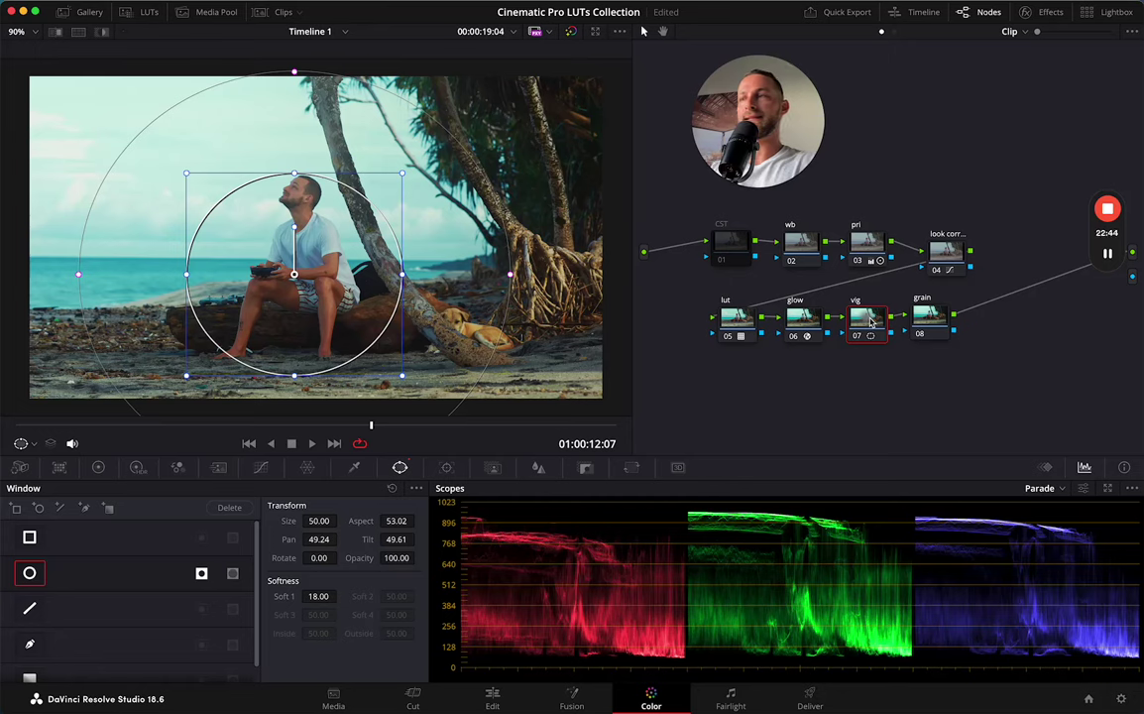
On the vig node's primary wheels, lower Offset to 24.55 and Gain to 0.96
click(98, 472)
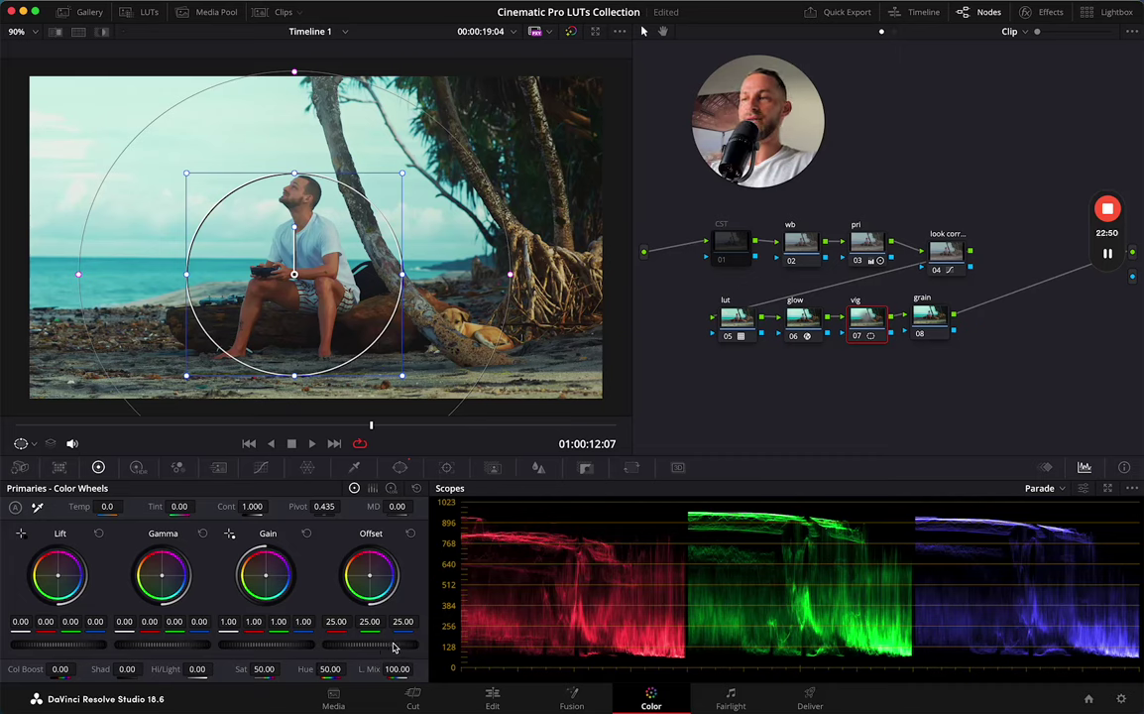
mouse_move(394, 646)
mouse_down()
mouse_move(363, 647)
mouse_move(412, 646)
mouse_move(390, 647)
mouse_up()
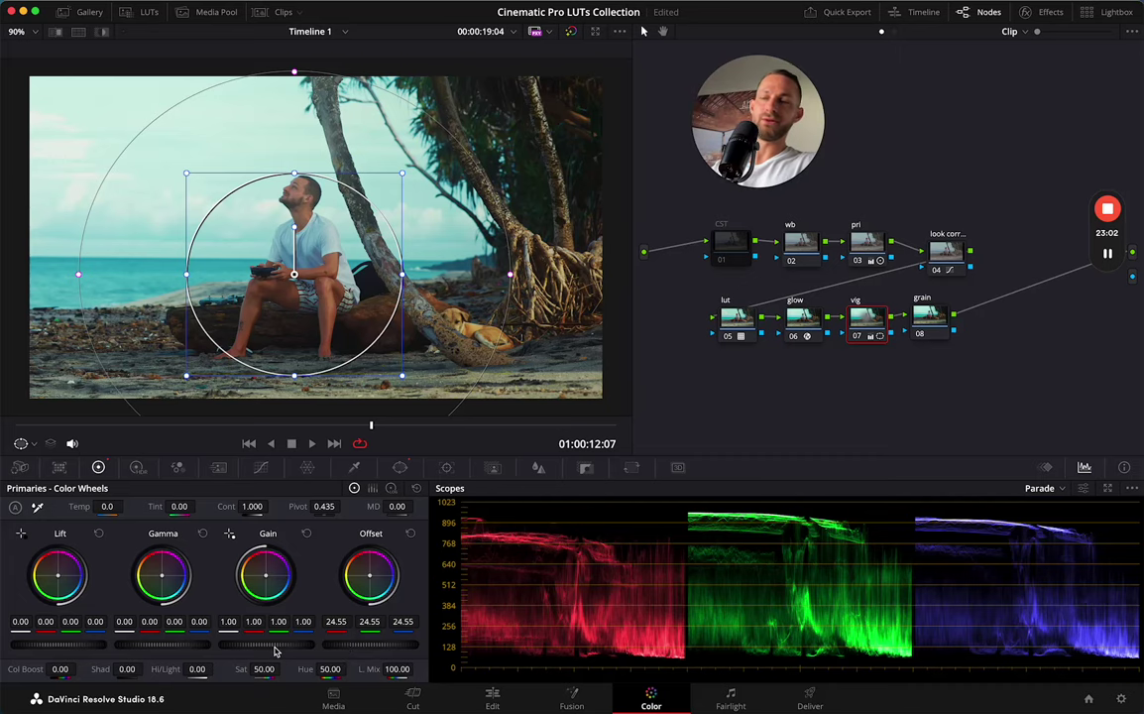
drag(275, 647, 269, 646)
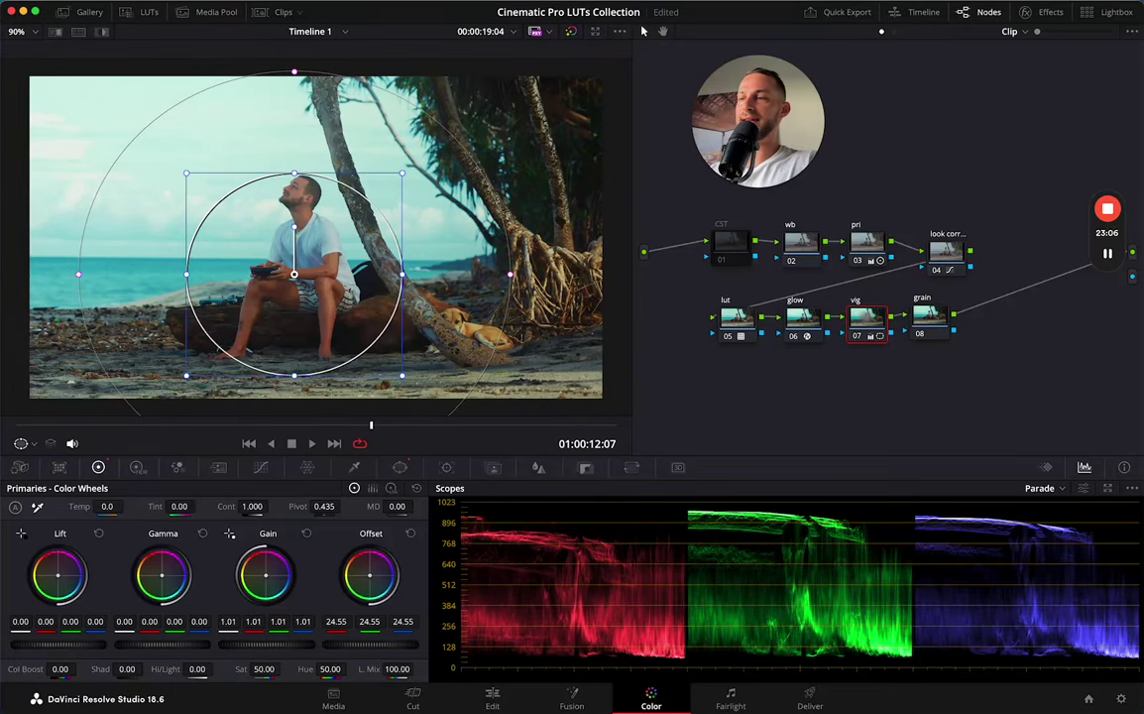
drag(269, 647, 270, 646)
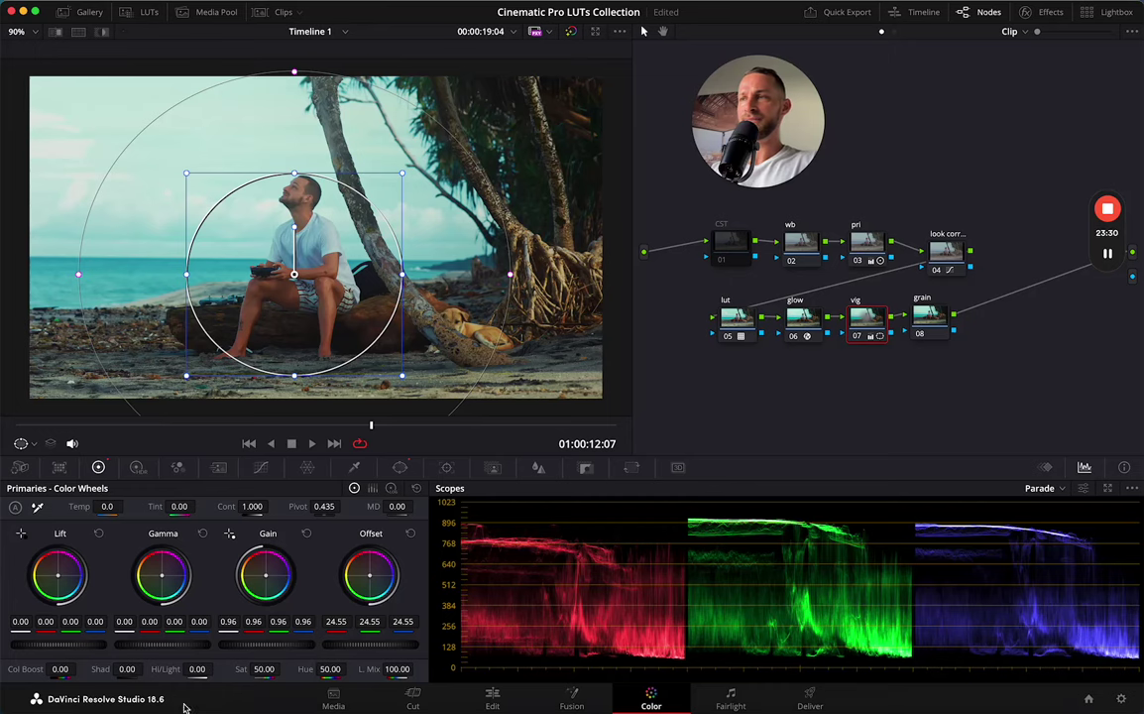
Repeatedly bypass node 07 vig to compare, leave it enabled, and select node 08 grain
click(861, 339)
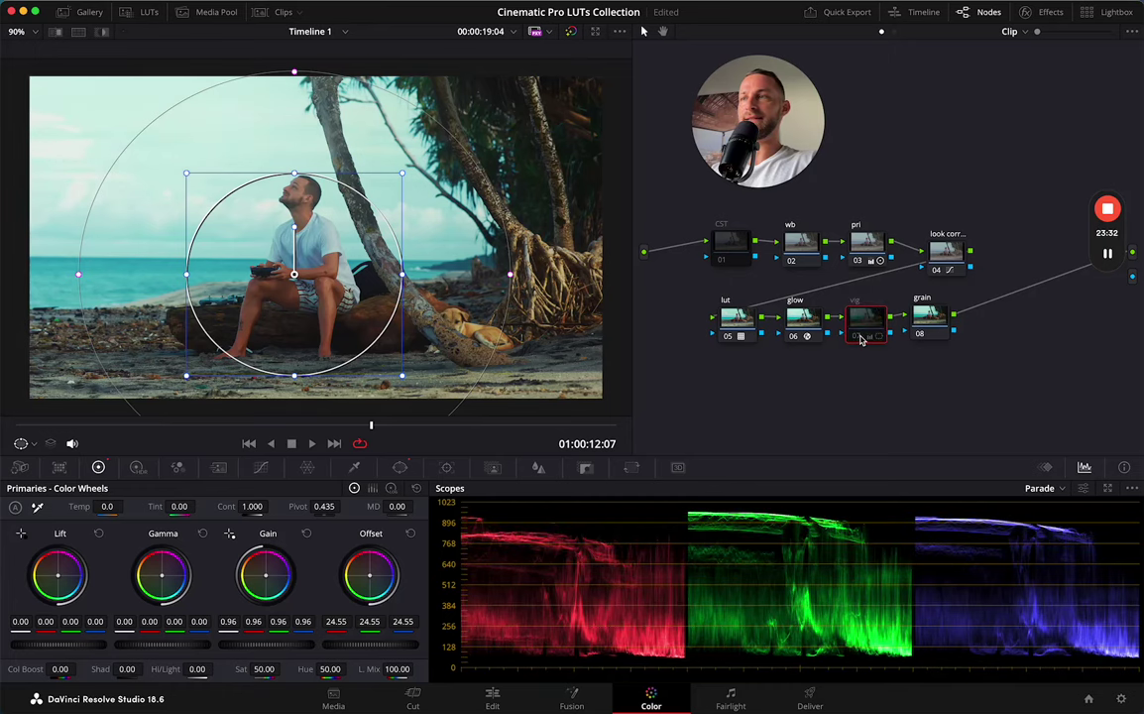
click(860, 340)
click(860, 339)
click(860, 339)
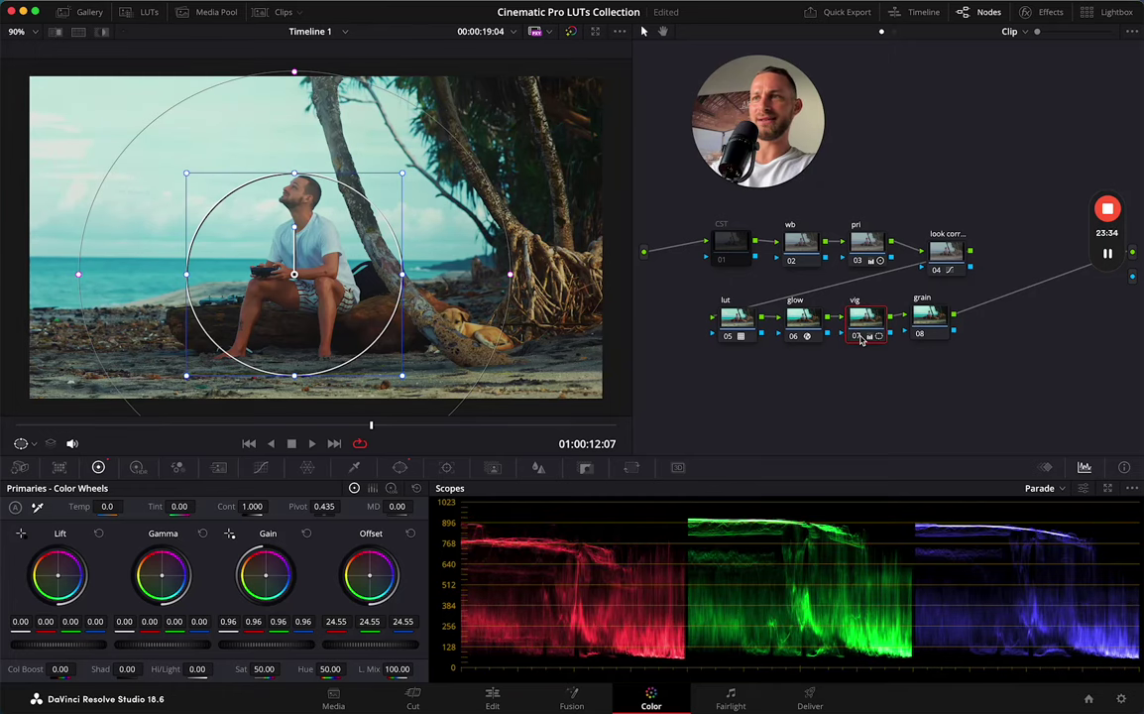
click(860, 339)
click(860, 339)
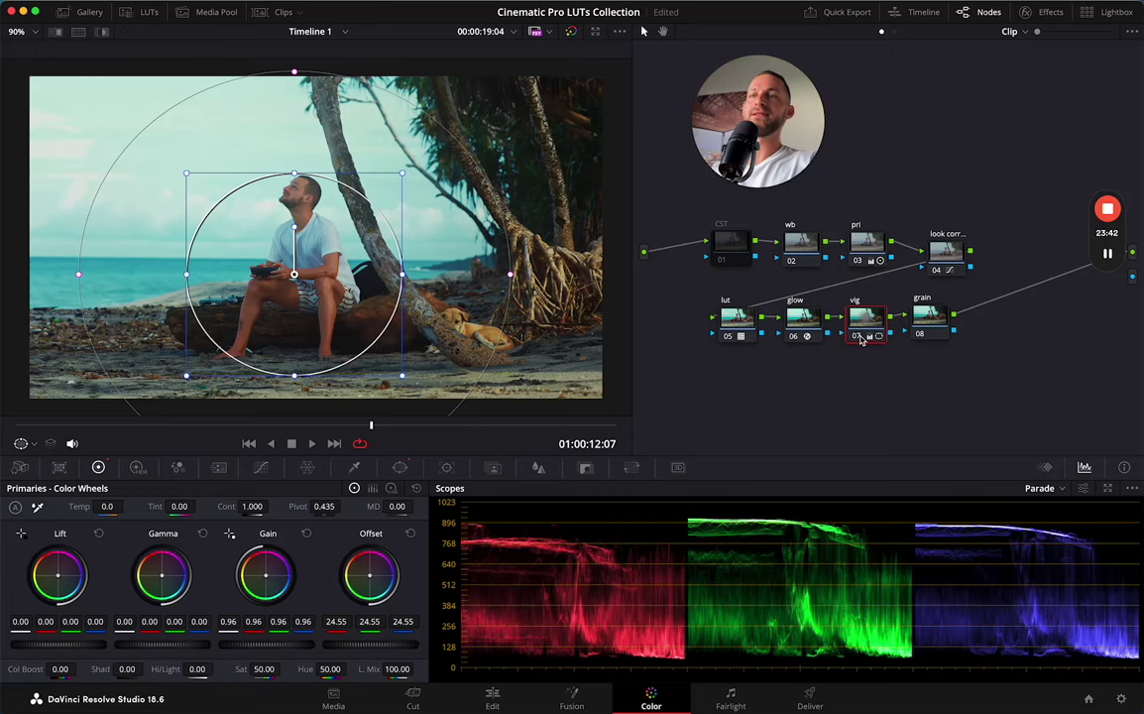
click(859, 336)
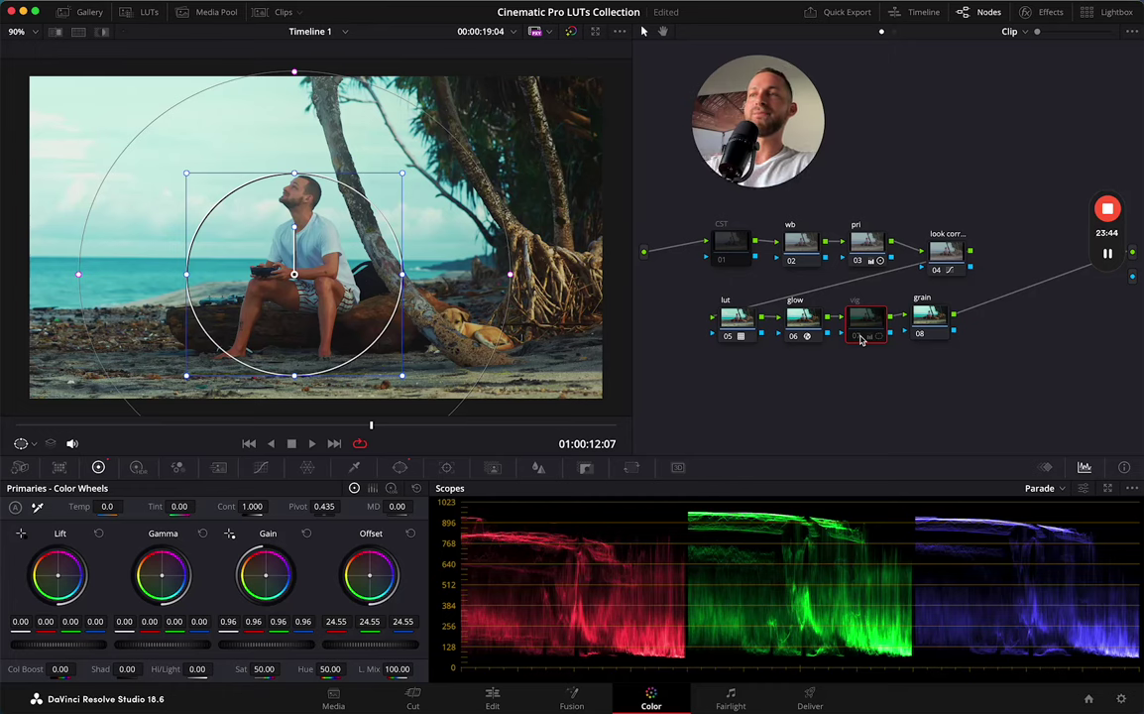
click(859, 336)
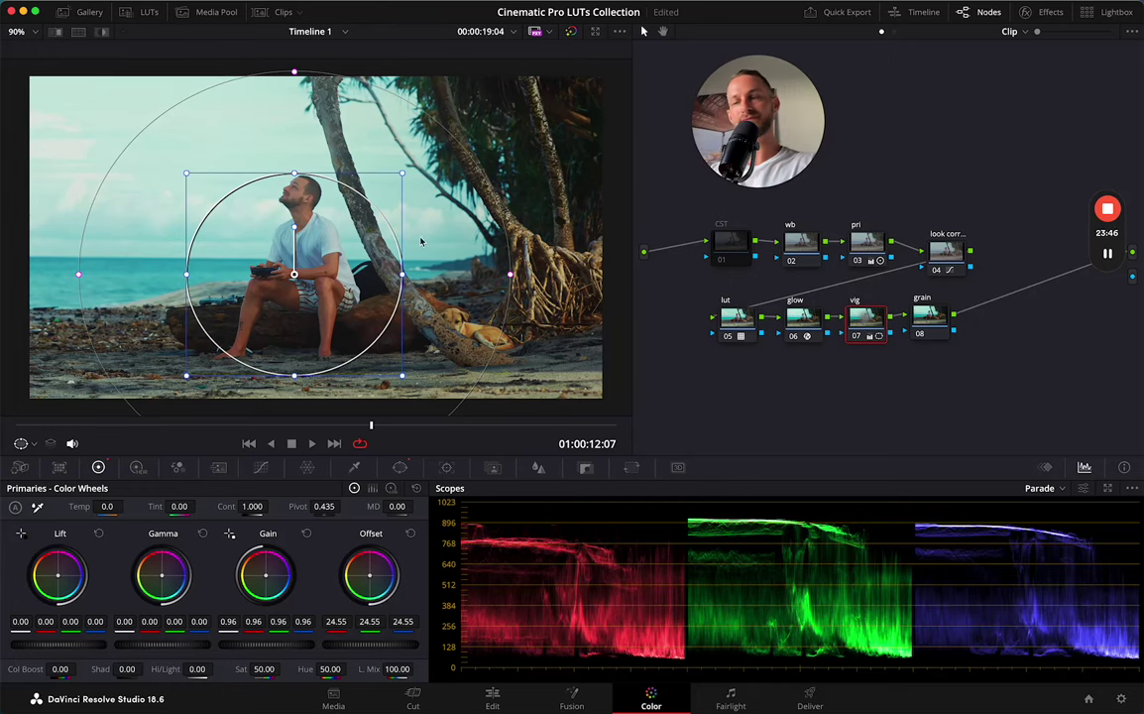
click(929, 316)
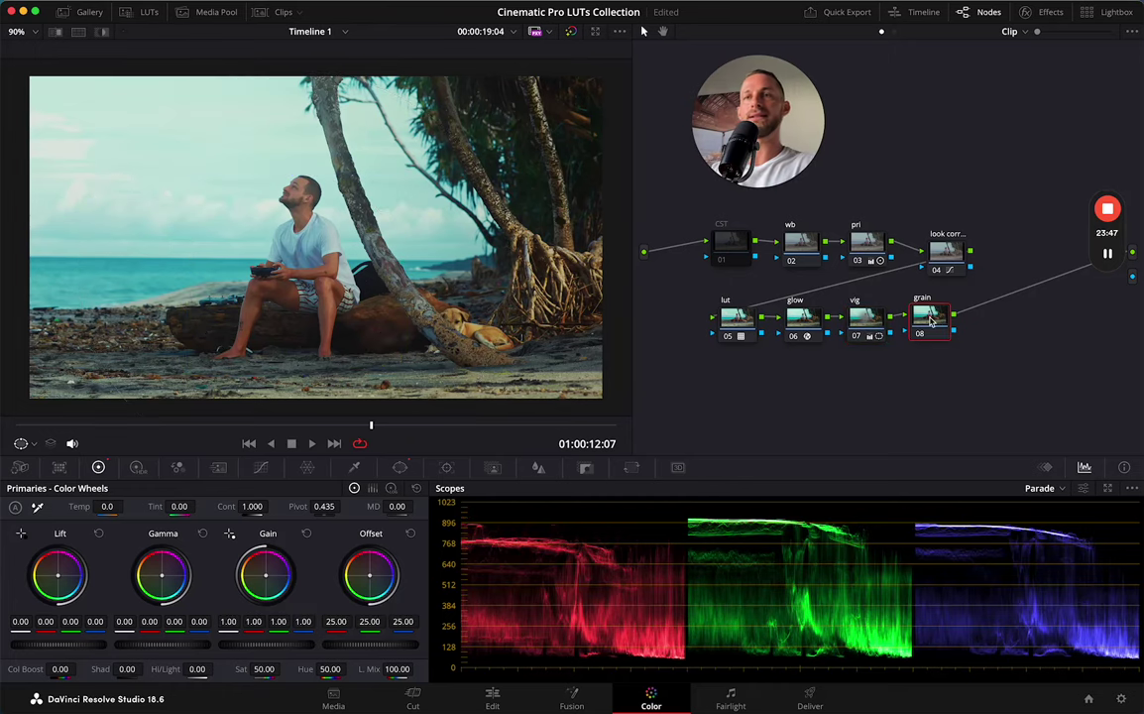
Apply the Film Grain effect to node 08 and choose the 16mm Archival Print preset
click(1049, 12)
click(958, 60)
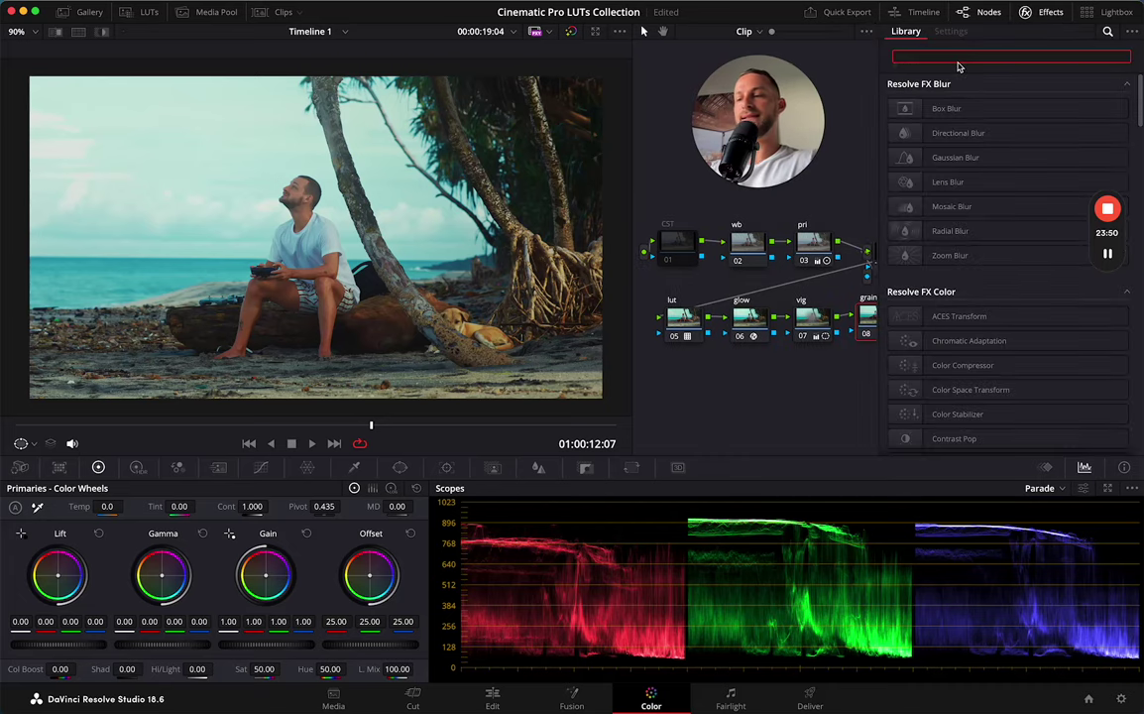
text(grai)
click(954, 115)
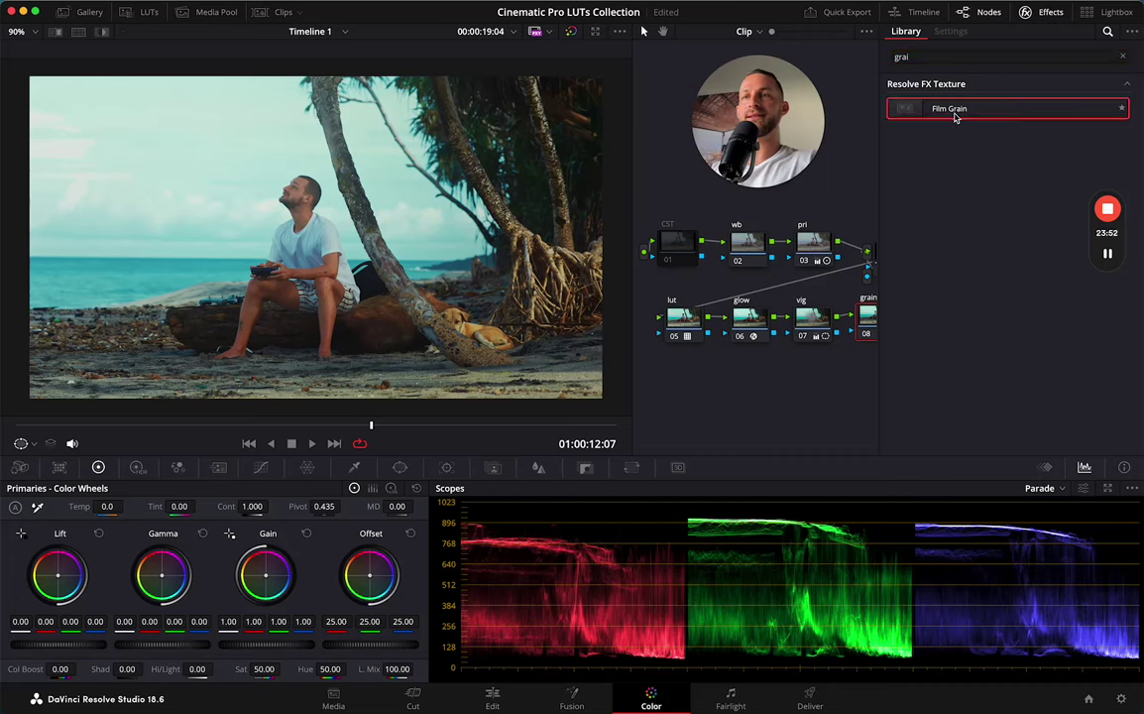
drag(954, 115, 873, 311)
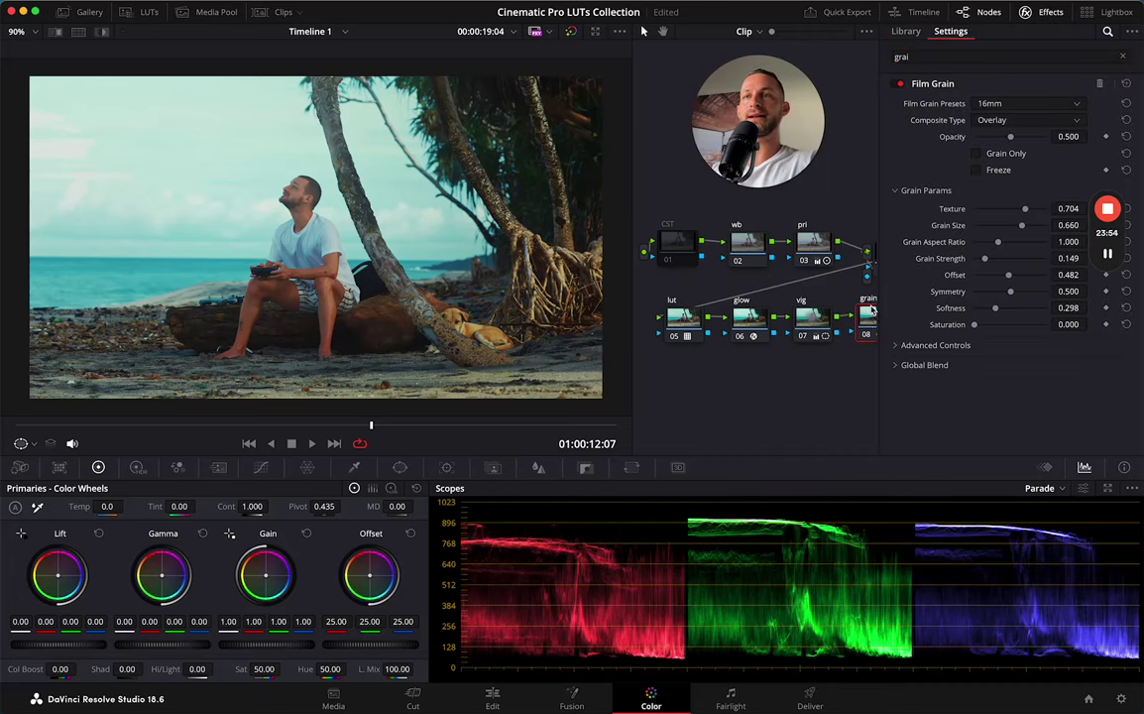
scroll(737, 306, right, 2)
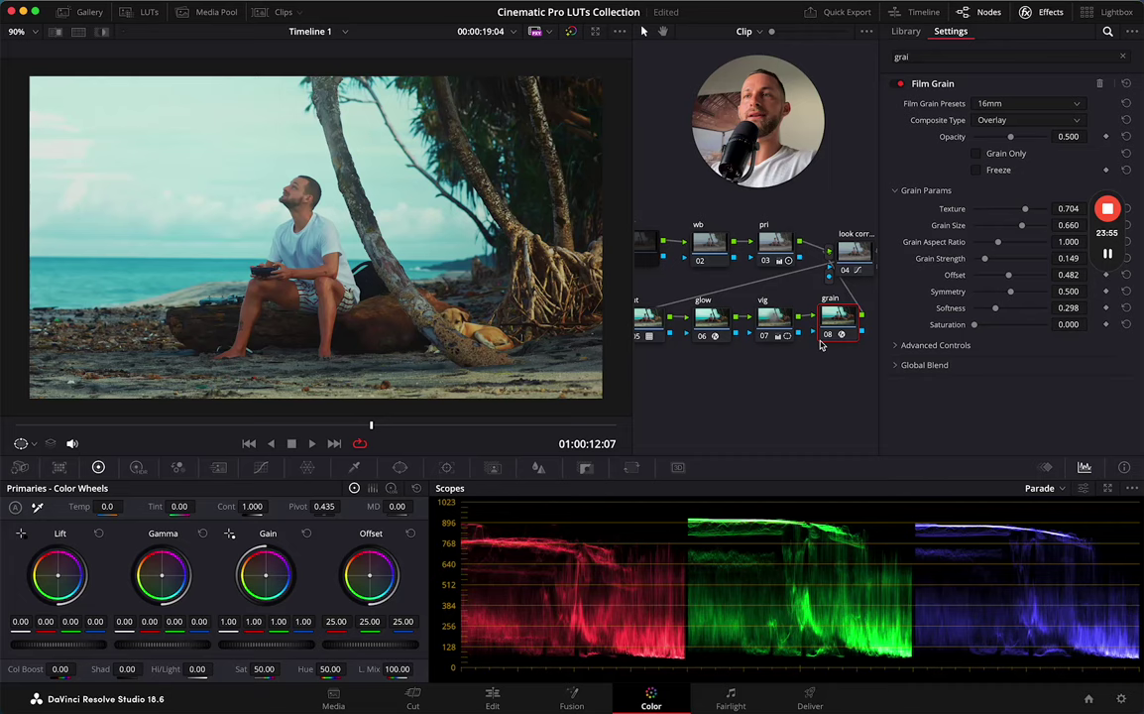
click(1021, 103)
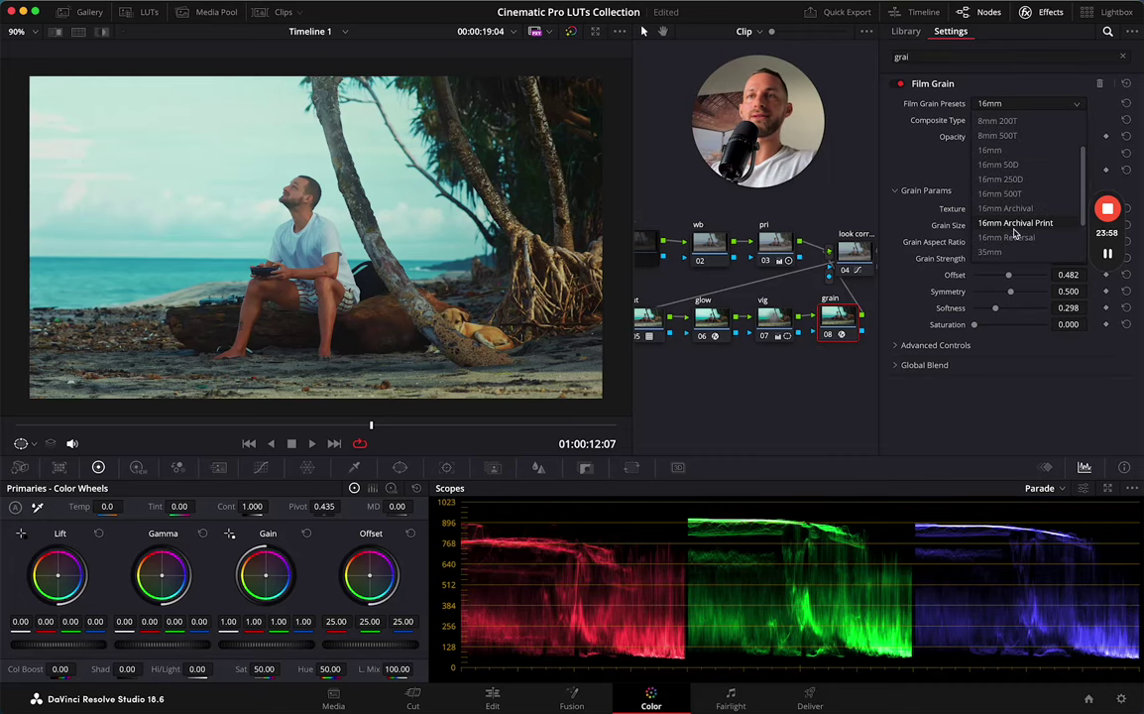
click(1007, 224)
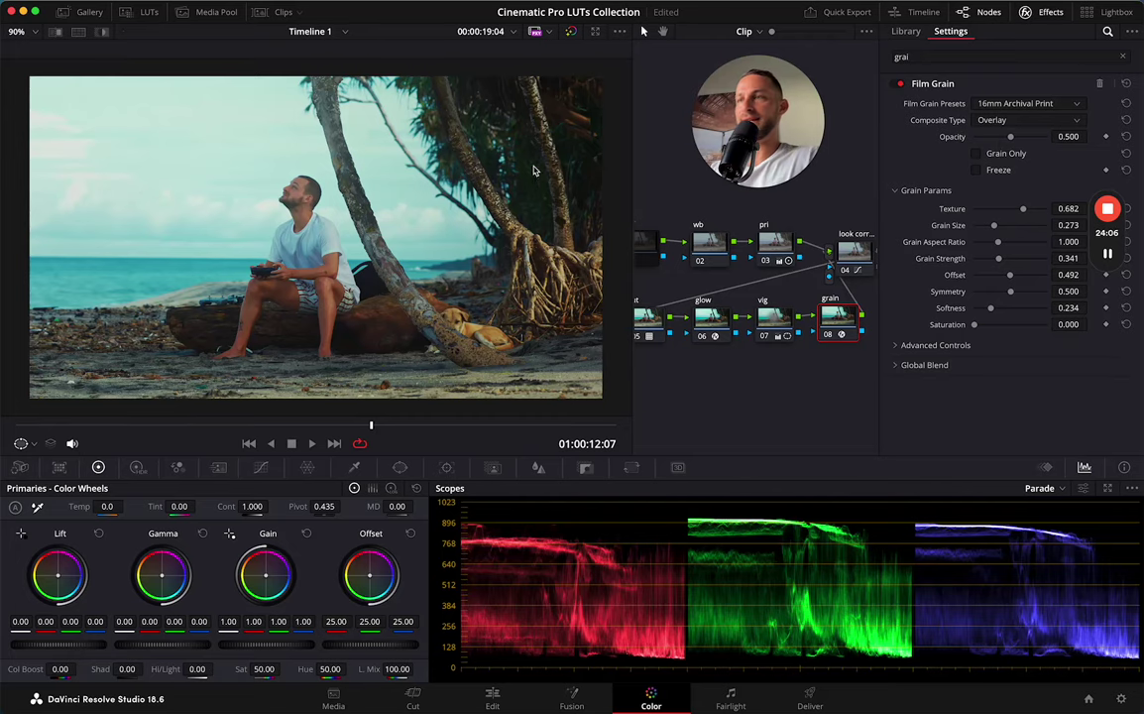
Toggle the grain node off and back on to compare
scroll(295, 207, up, 5)
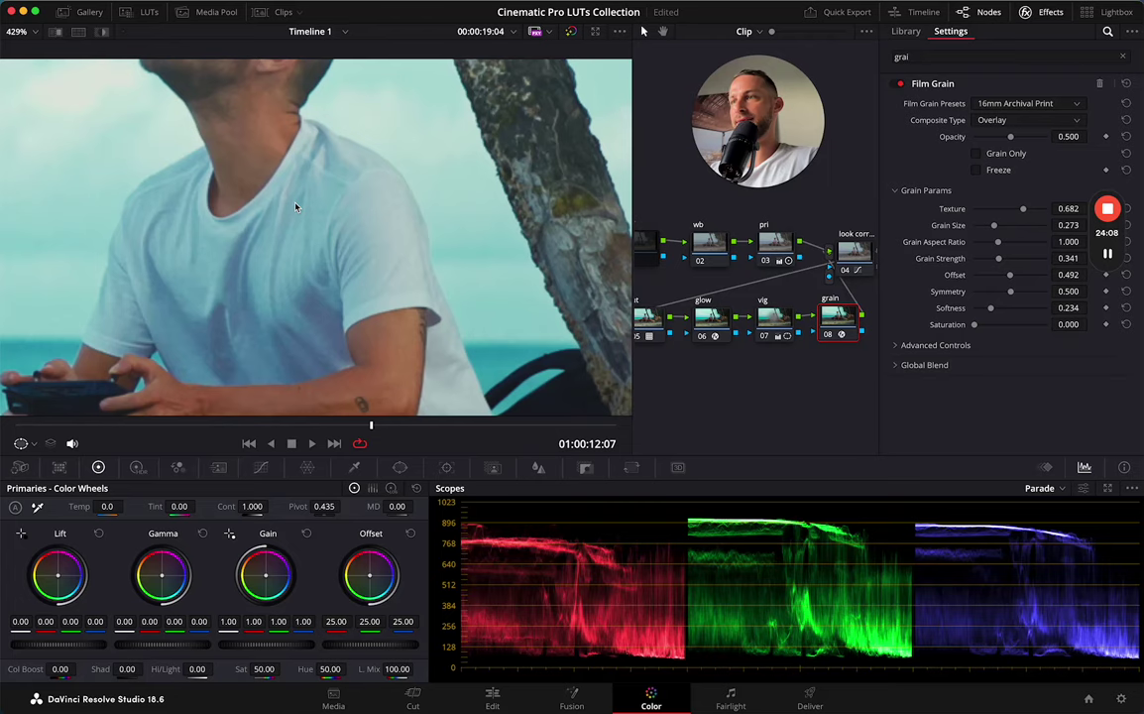
scroll(296, 206, up, 3)
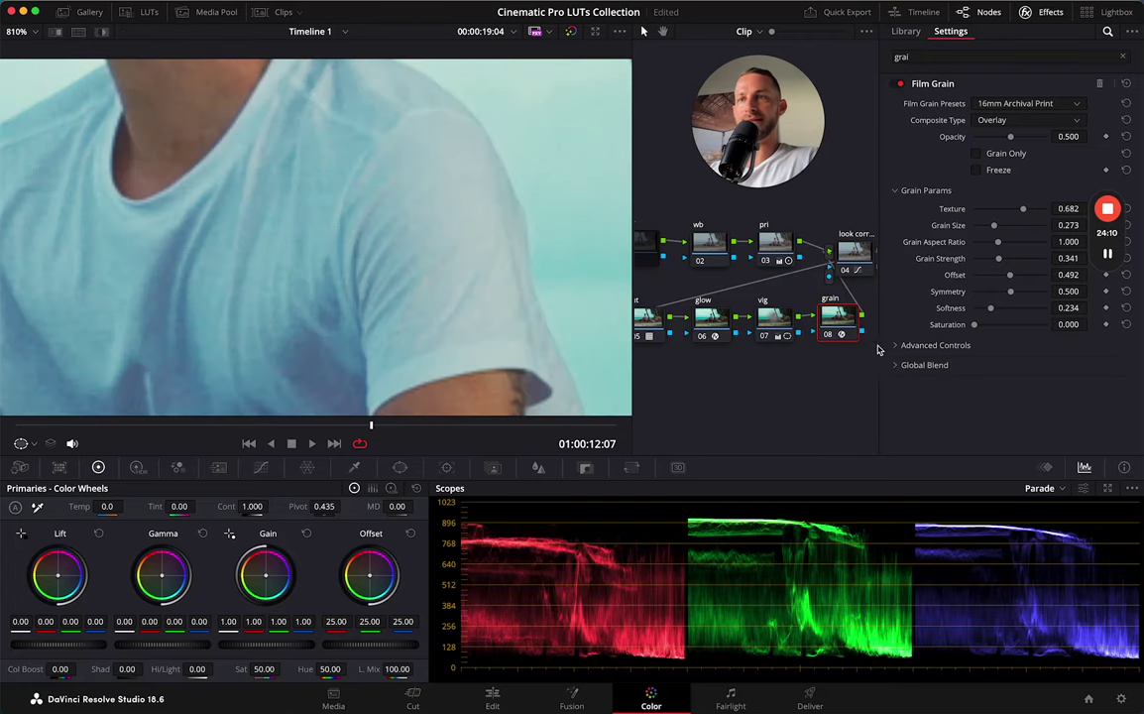
click(828, 337)
click(828, 337)
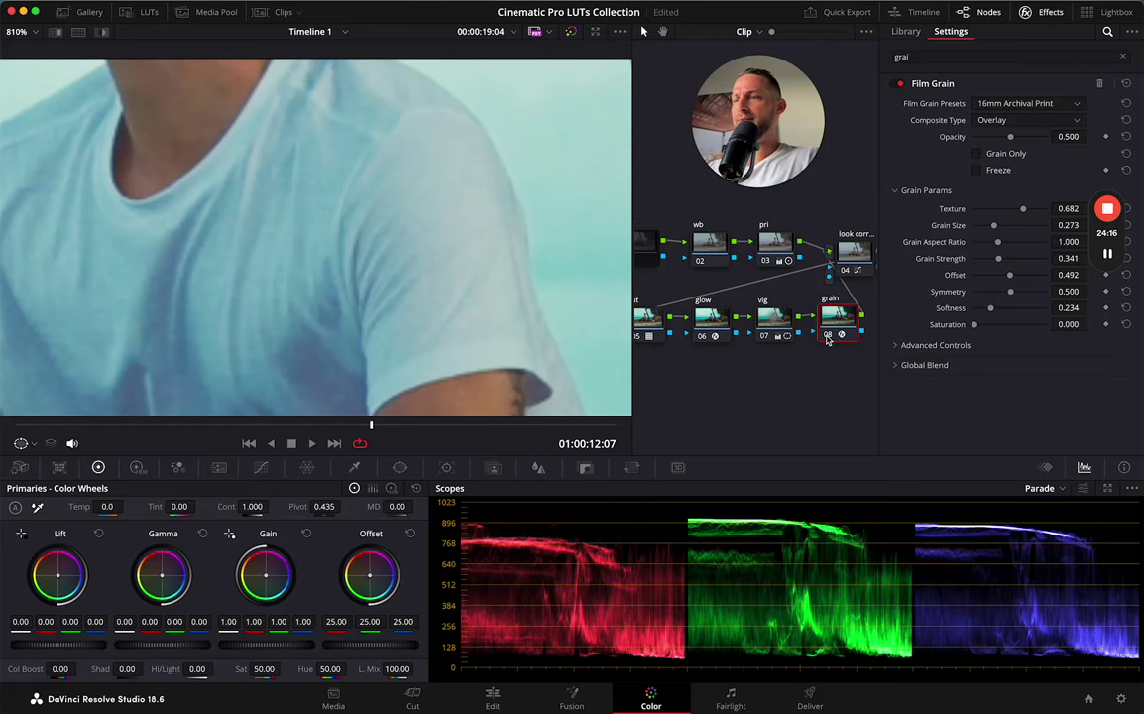
Play the clip with and without grain to compare, ending with grain enabled
click(107, 426)
key(space)
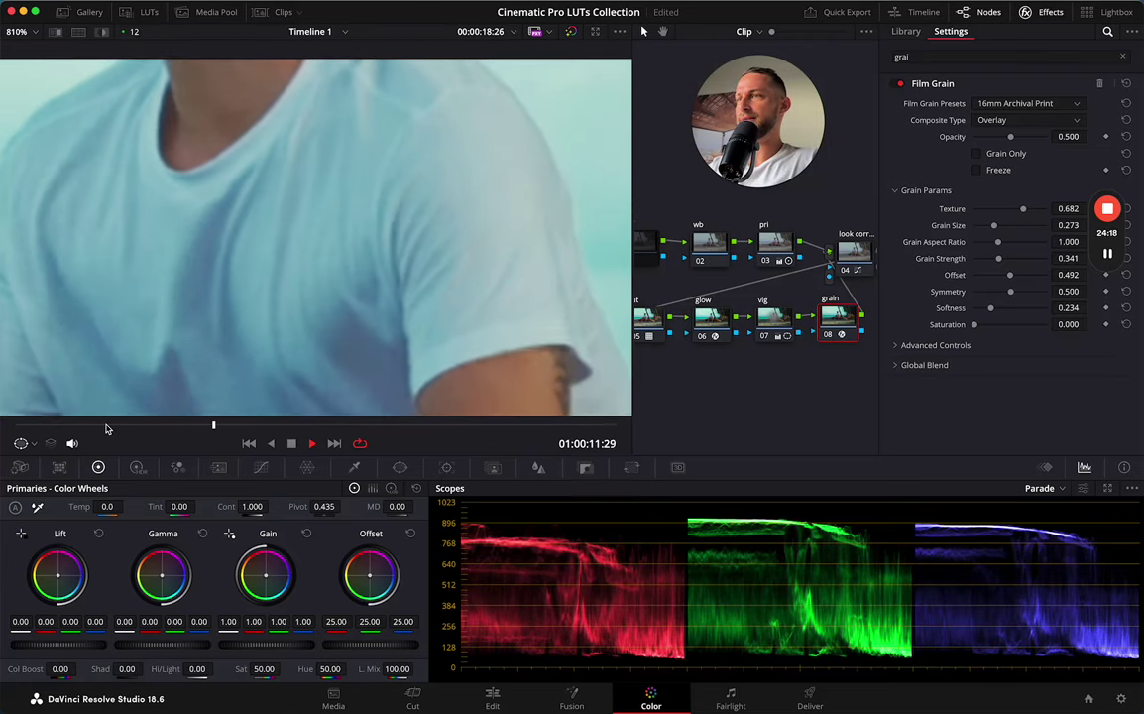
key(space)
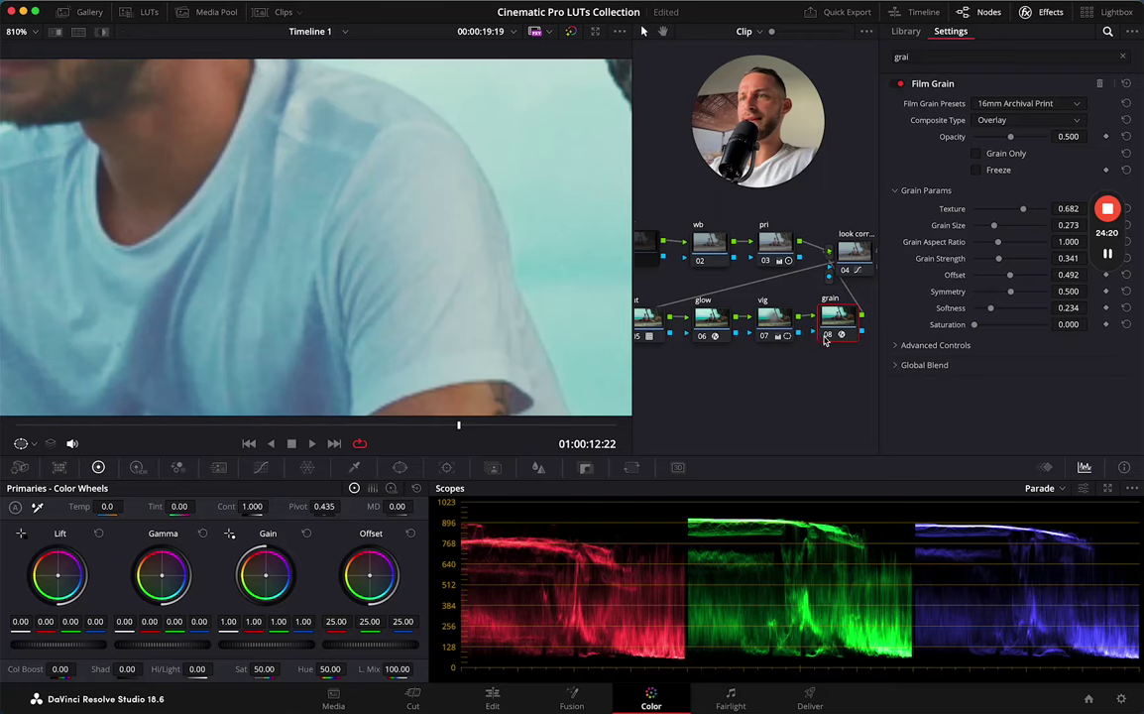
key(ctrl+d)
click(142, 427)
key(space)
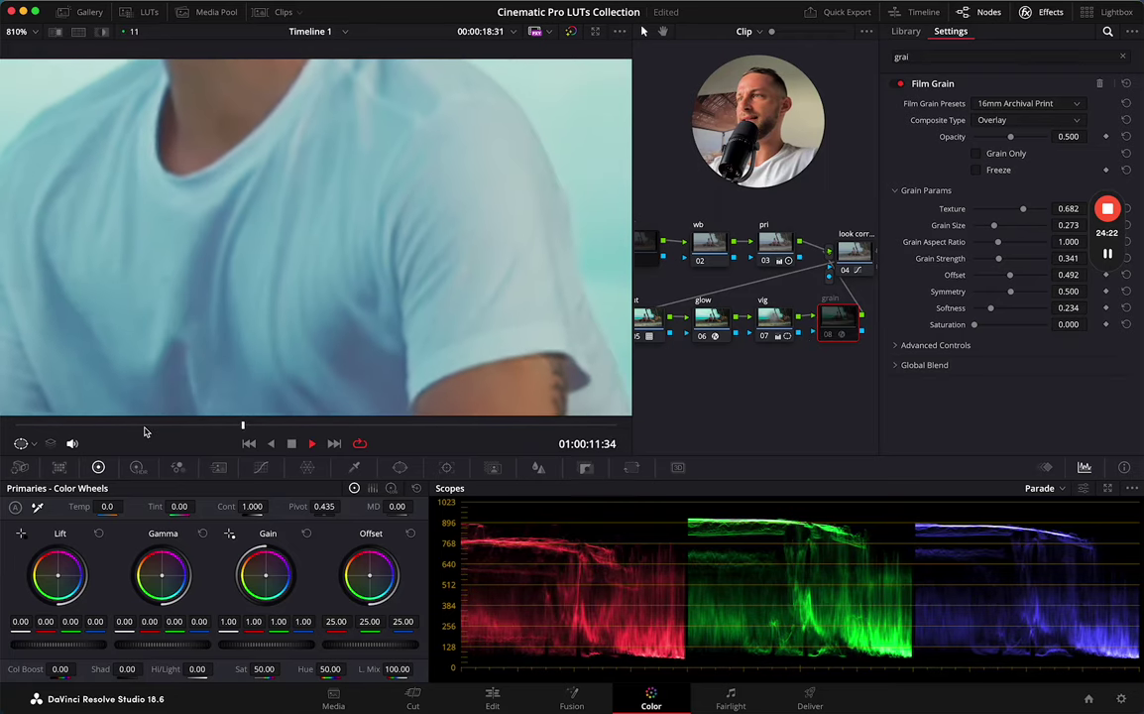
key(space)
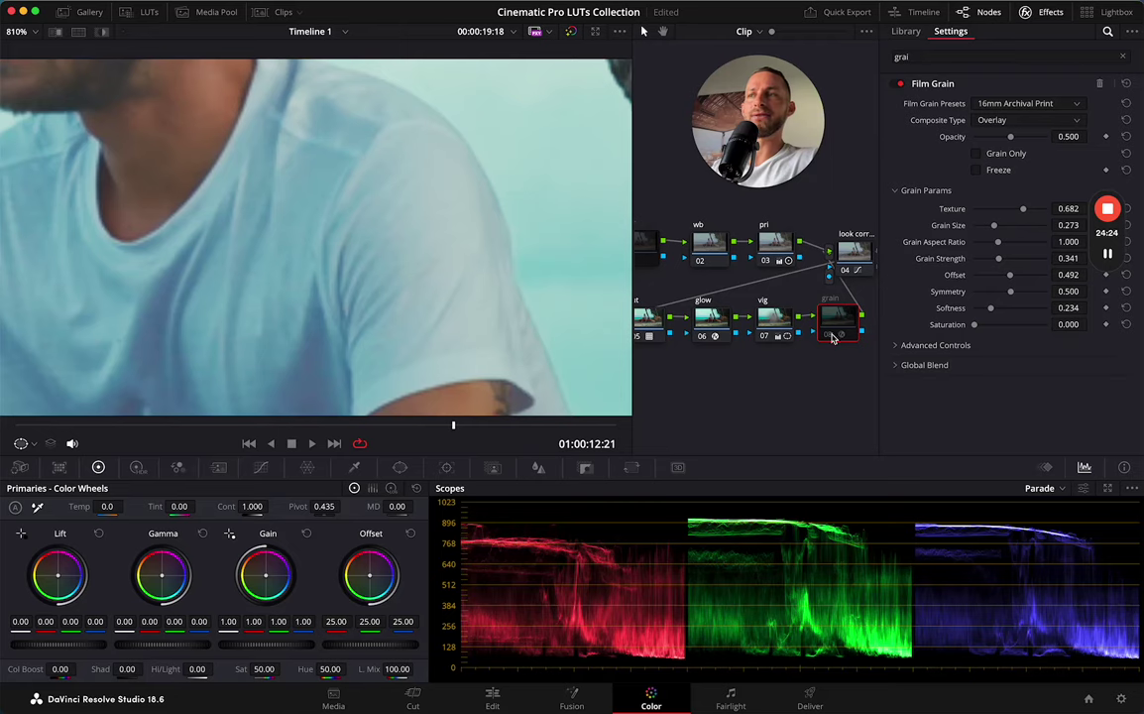
key(ctrl+d)
scroll(329, 232, down, 10)
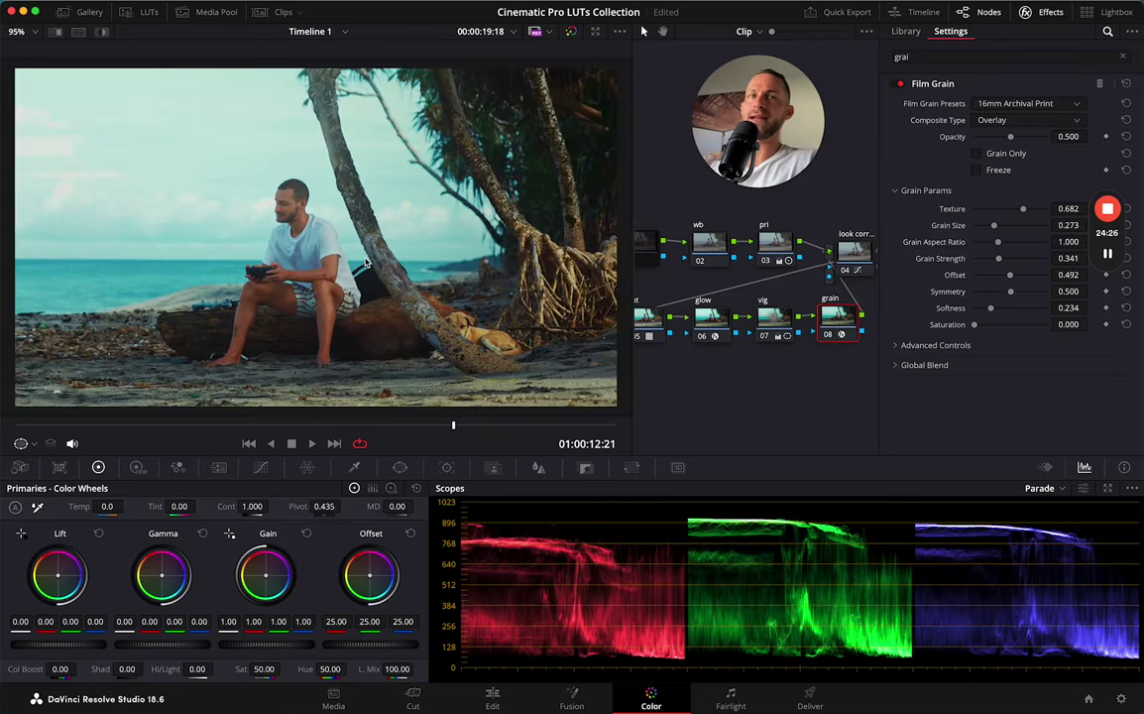
Save the Cinematic Pro LUTs Collection project and widen the node graph panel
scroll(365, 263, down, 2)
scroll(364, 263, up, 1)
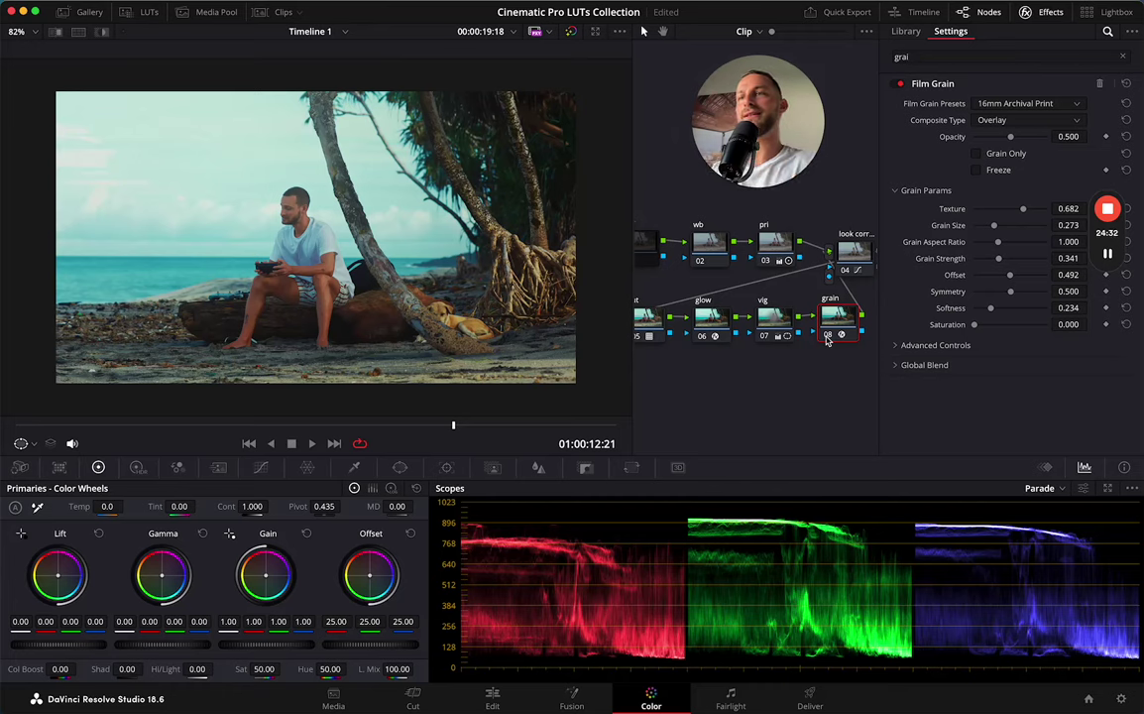
key(super+s)
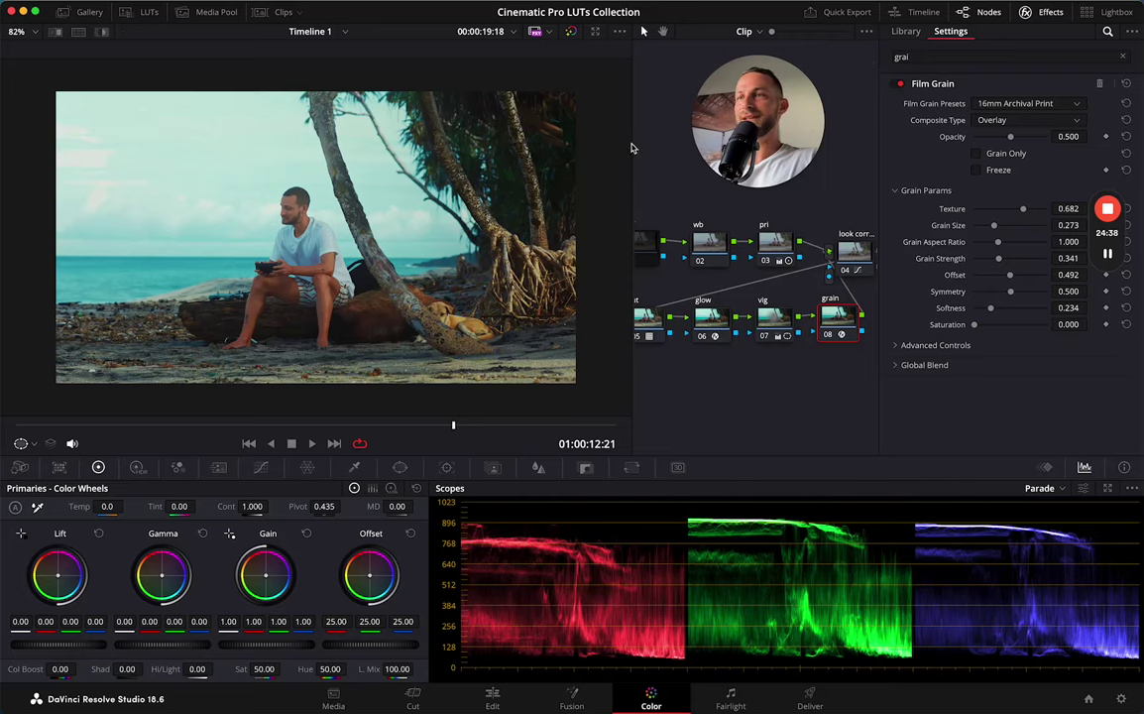
drag(634, 148, 534, 164)
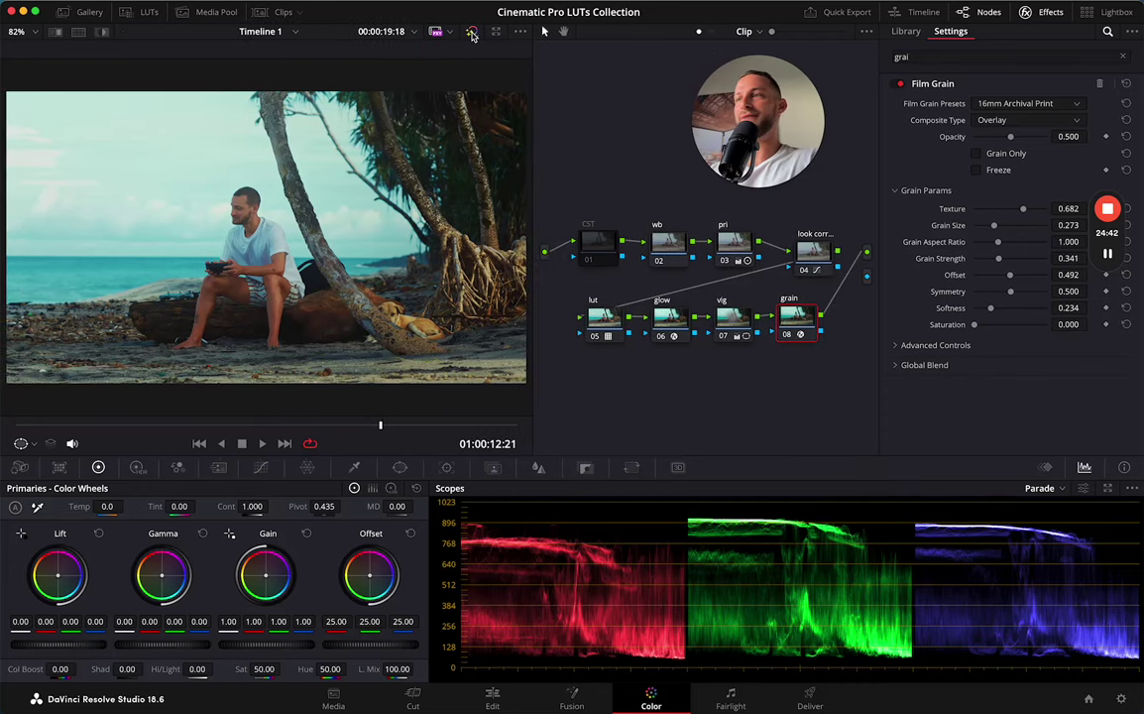
Close the Film Grain effects settings and enlarge the viewer
click(1043, 12)
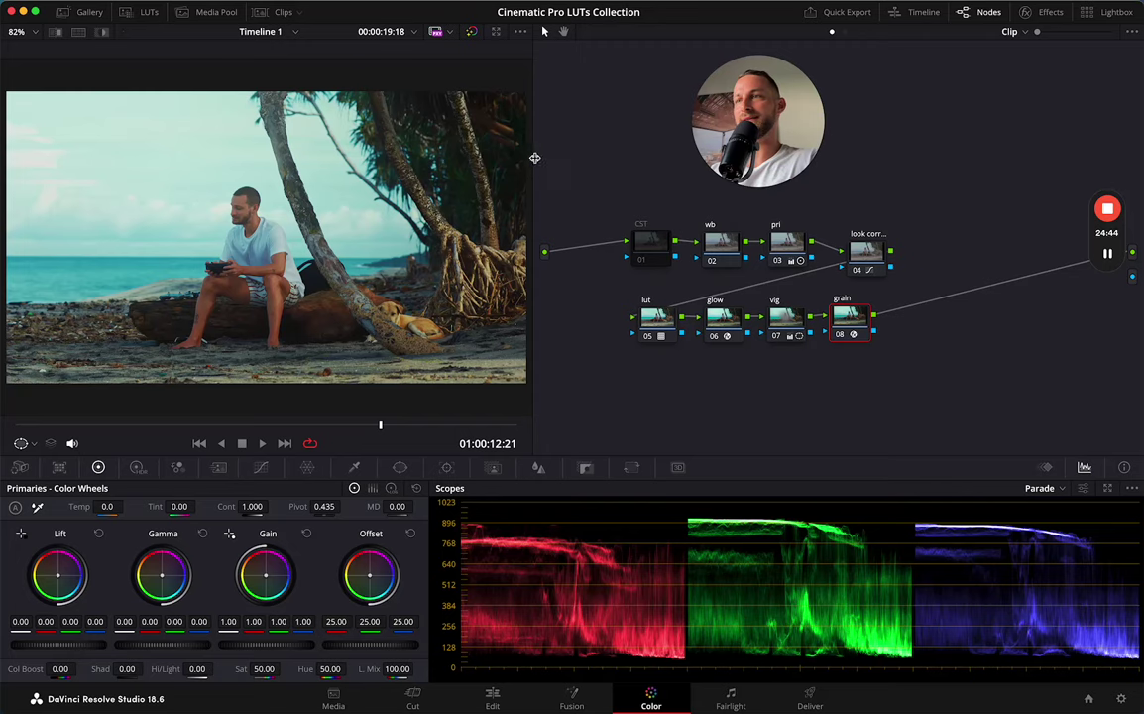
drag(533, 164, 626, 164)
drag(769, 132, 1053, 129)
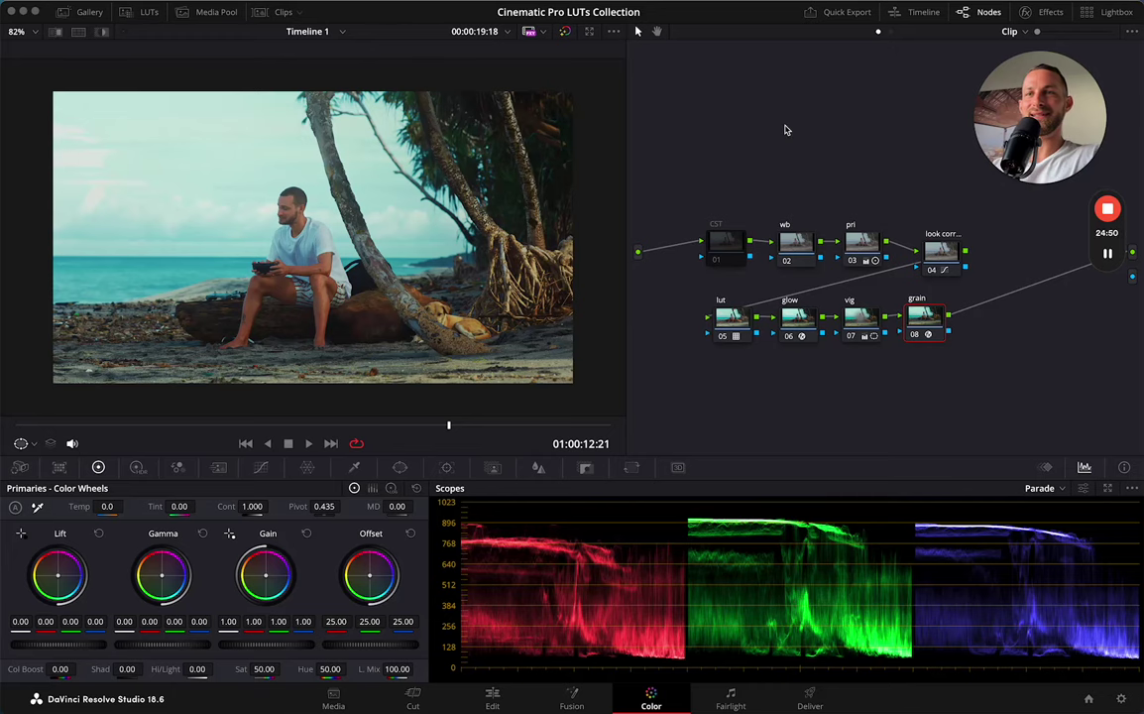
Flip between graded and ungraded views, then disable the grain and vignette nodes
click(566, 32)
click(568, 33)
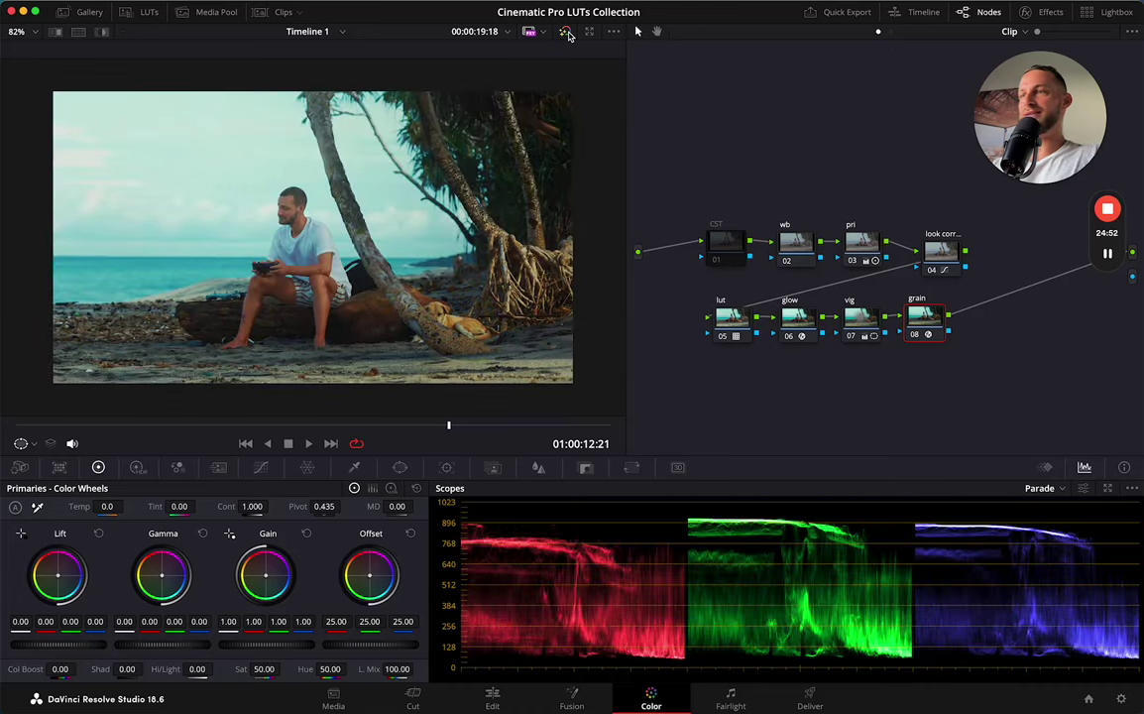
click(567, 34)
click(567, 34)
click(567, 34)
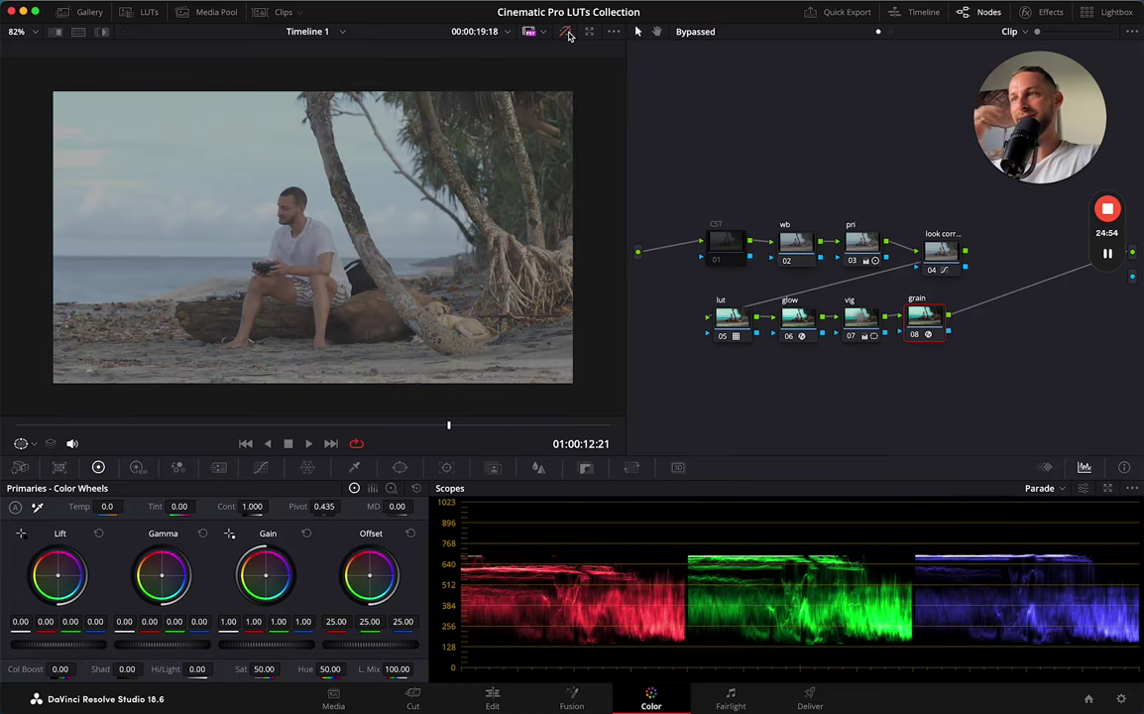
click(567, 33)
click(567, 34)
click(567, 34)
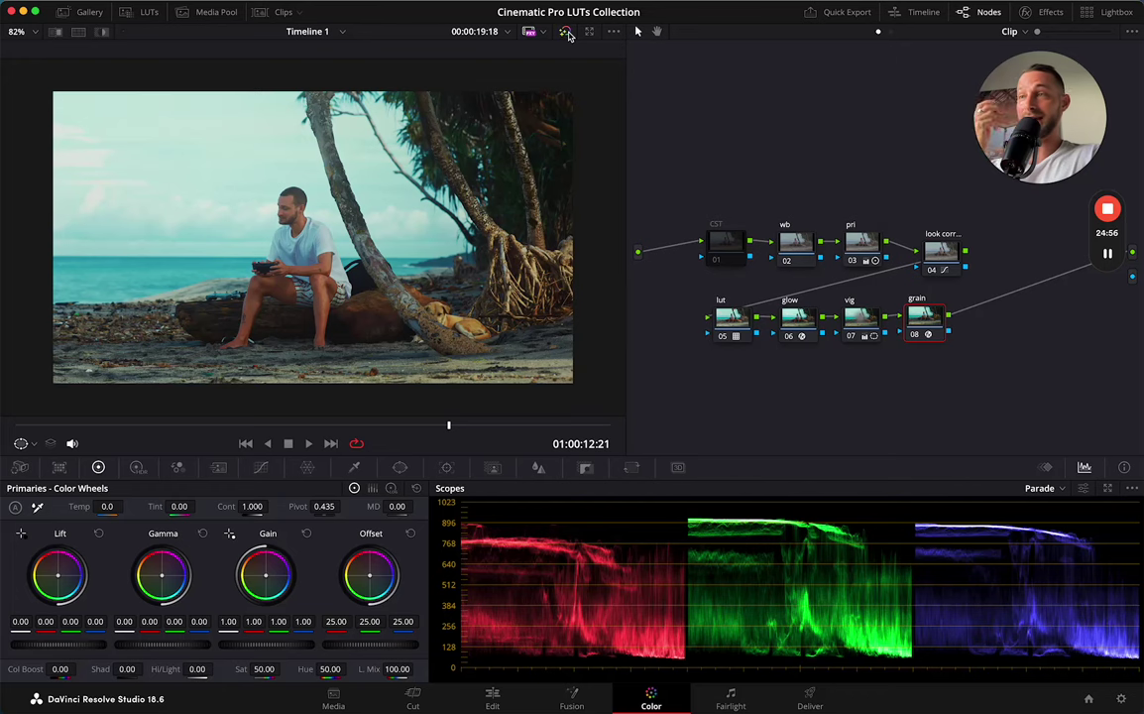
click(914, 334)
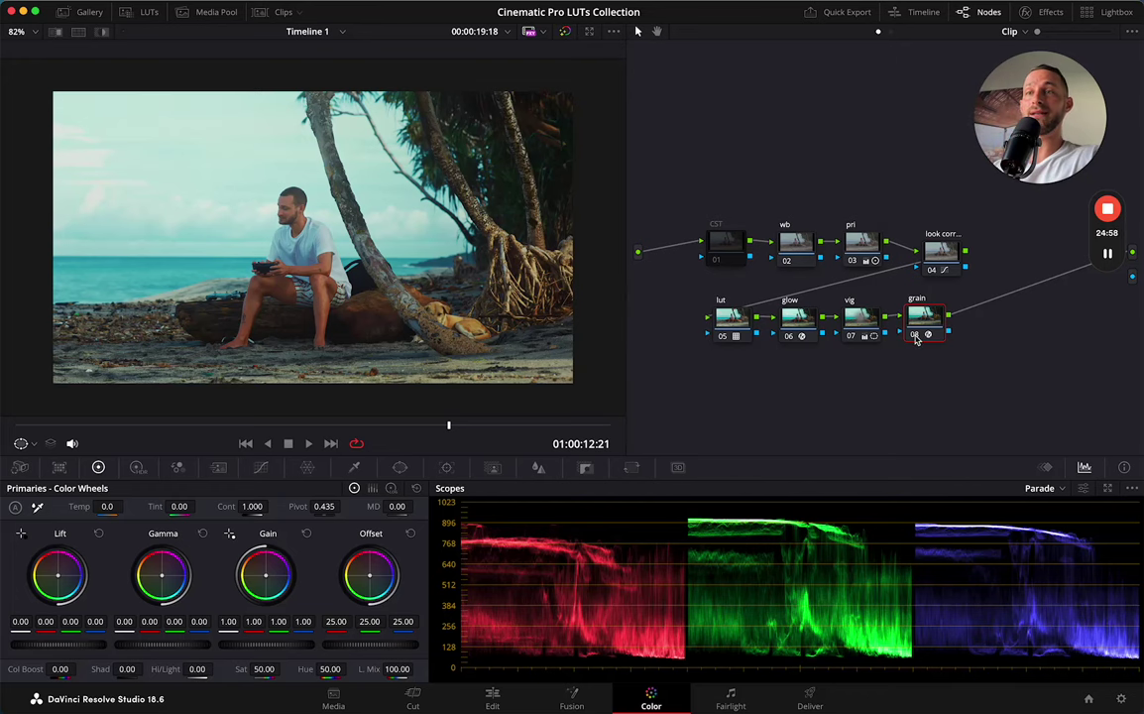
click(851, 335)
Disable the glow and node 04 look nodes and compare against the ungraded image
click(788, 336)
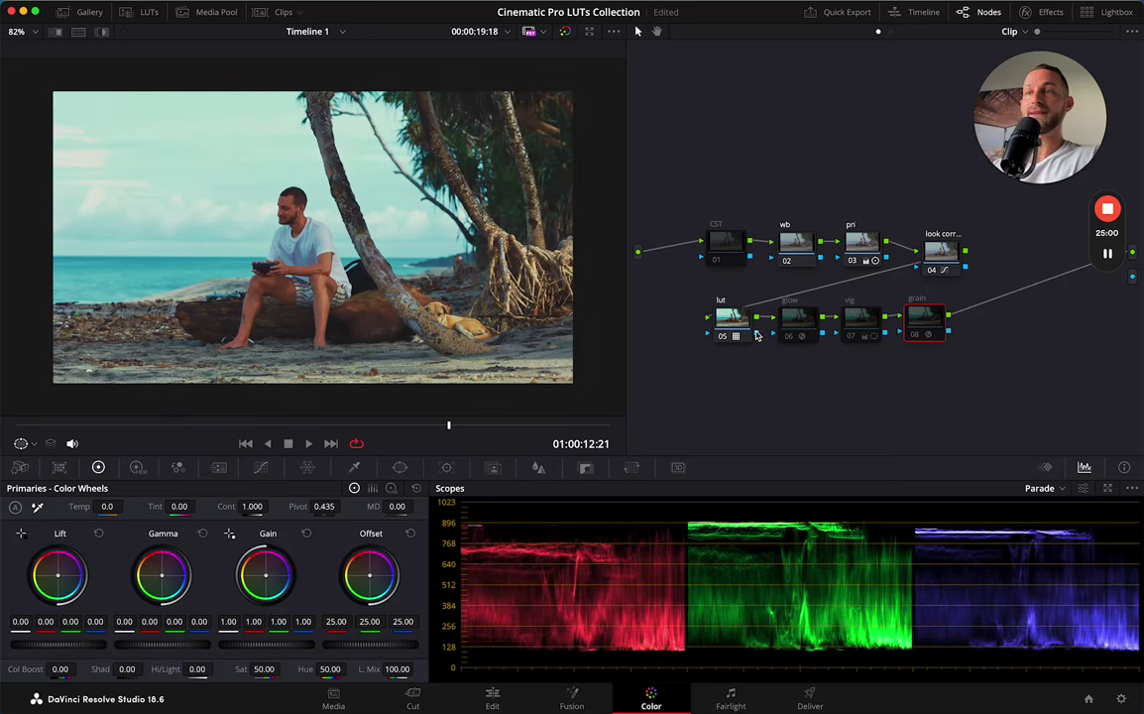
click(932, 271)
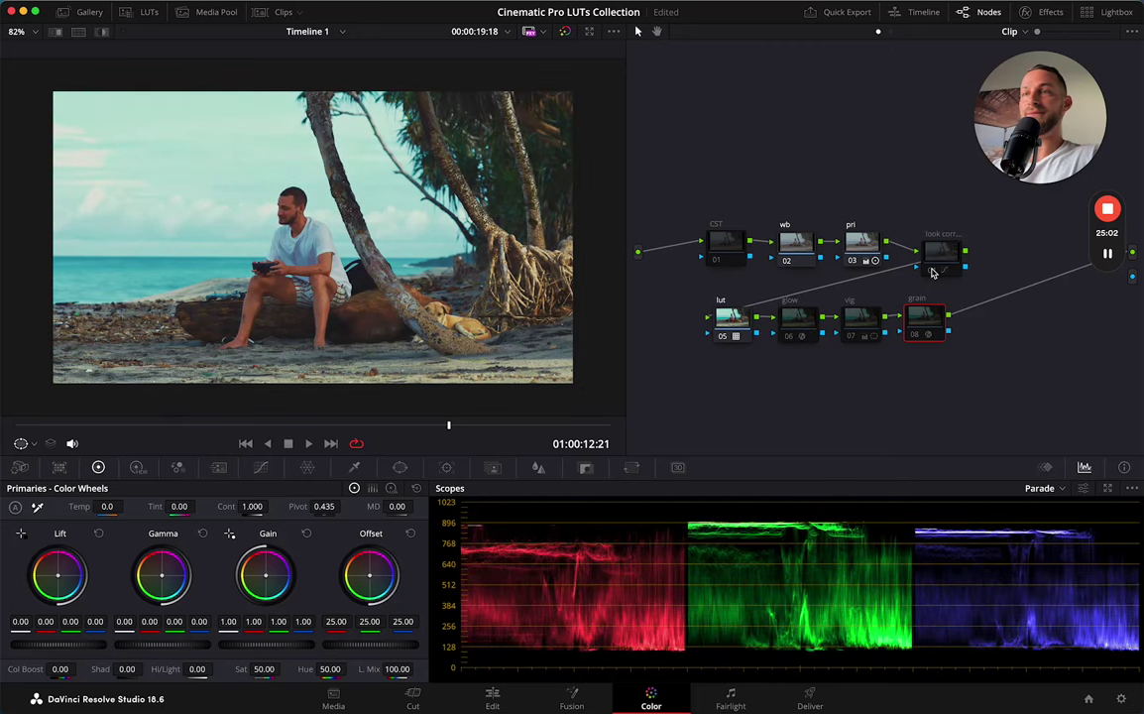
click(566, 33)
click(565, 33)
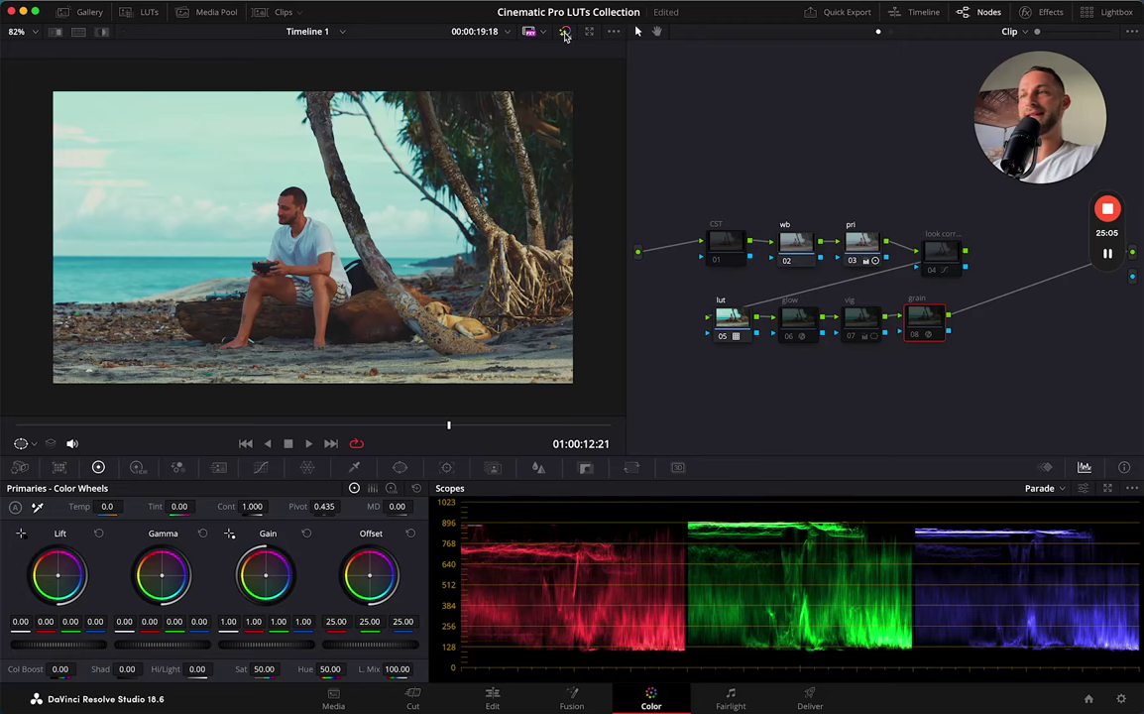
Re-enable the look, glow, vignette and grain nodes, compare with the original, and show clip thumbnails
click(932, 271)
click(789, 337)
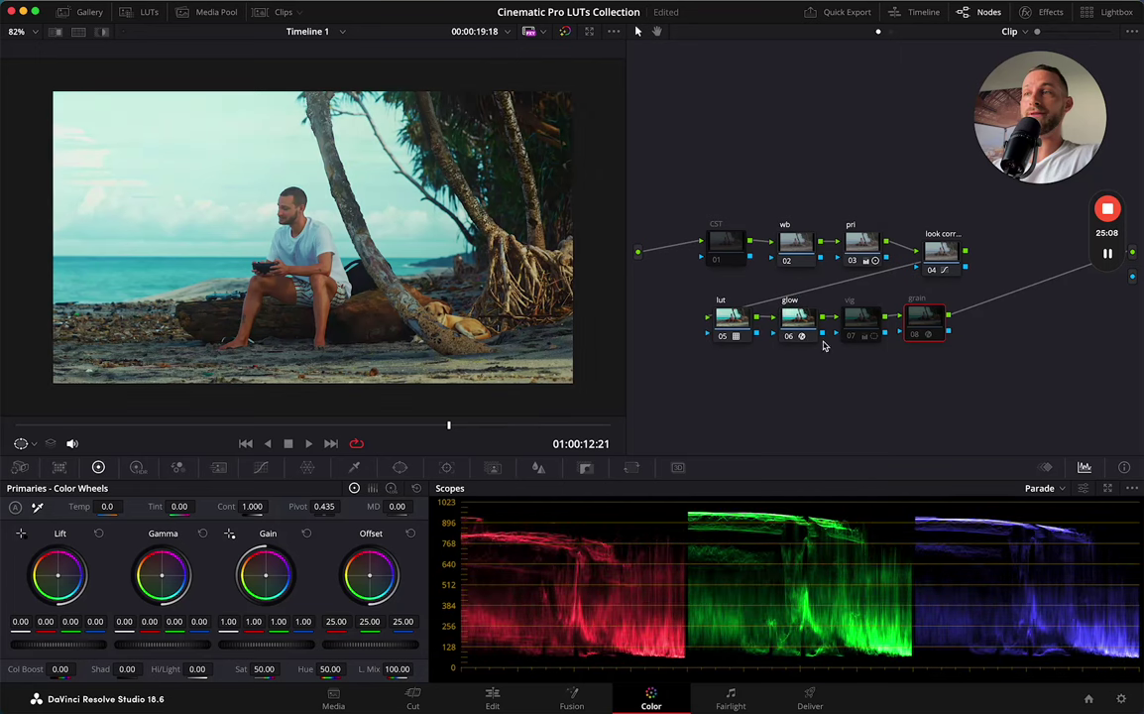
click(850, 336)
click(913, 337)
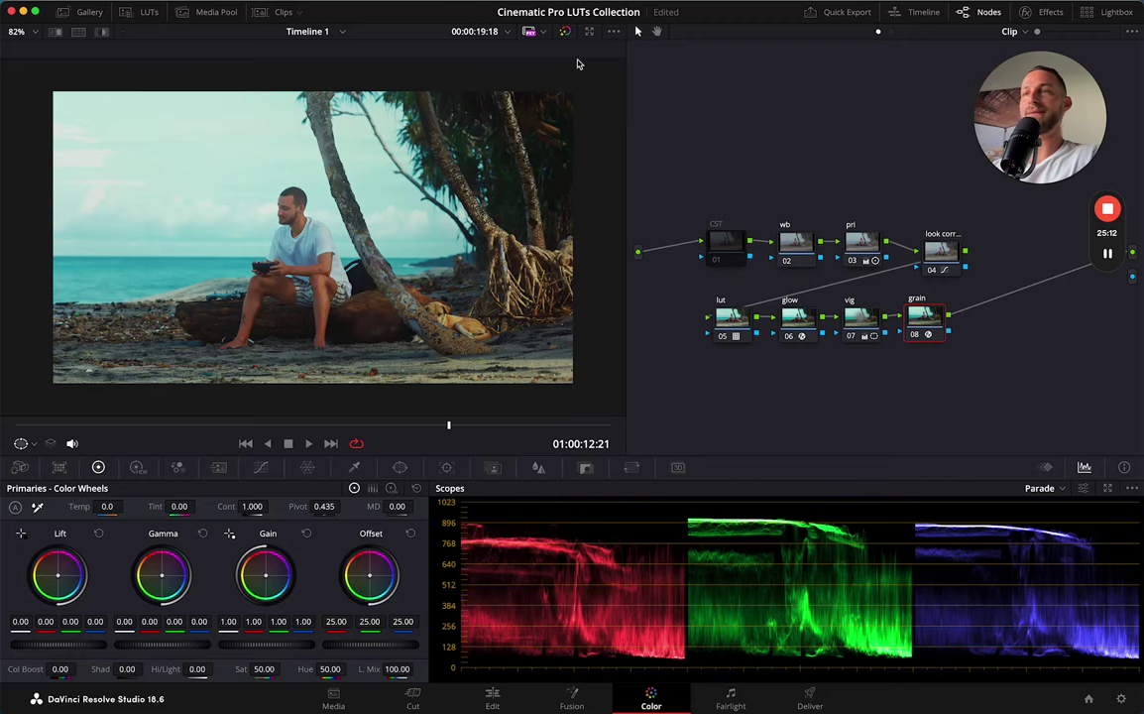
click(564, 30)
click(565, 31)
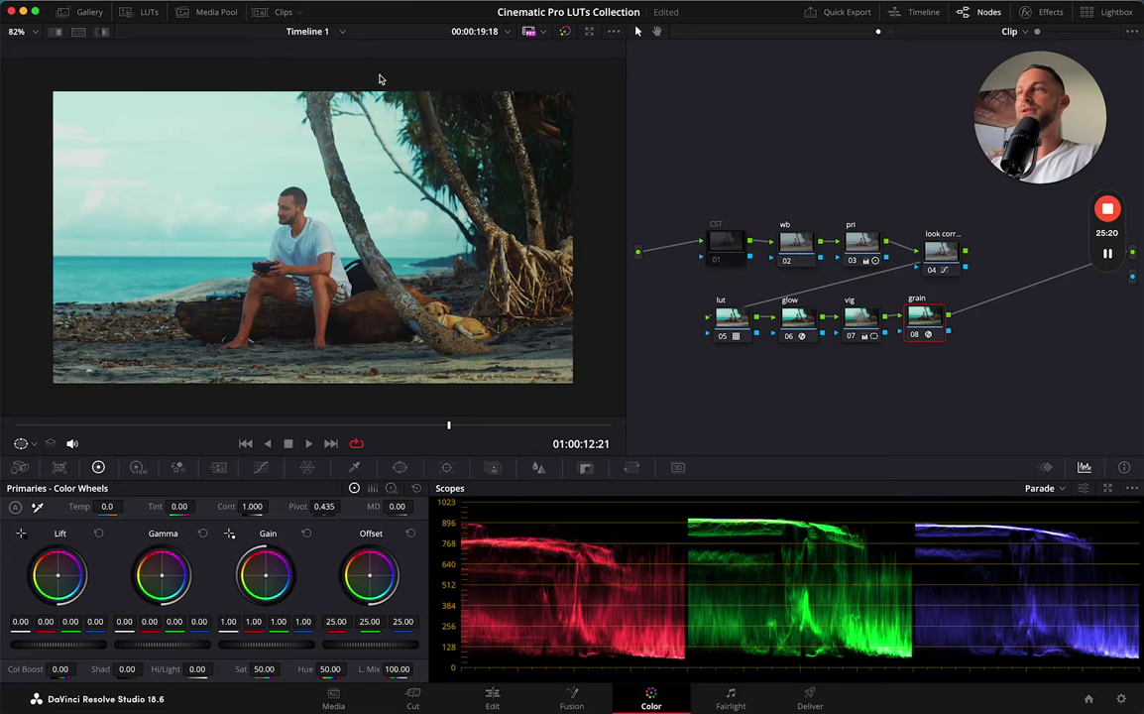
click(256, 14)
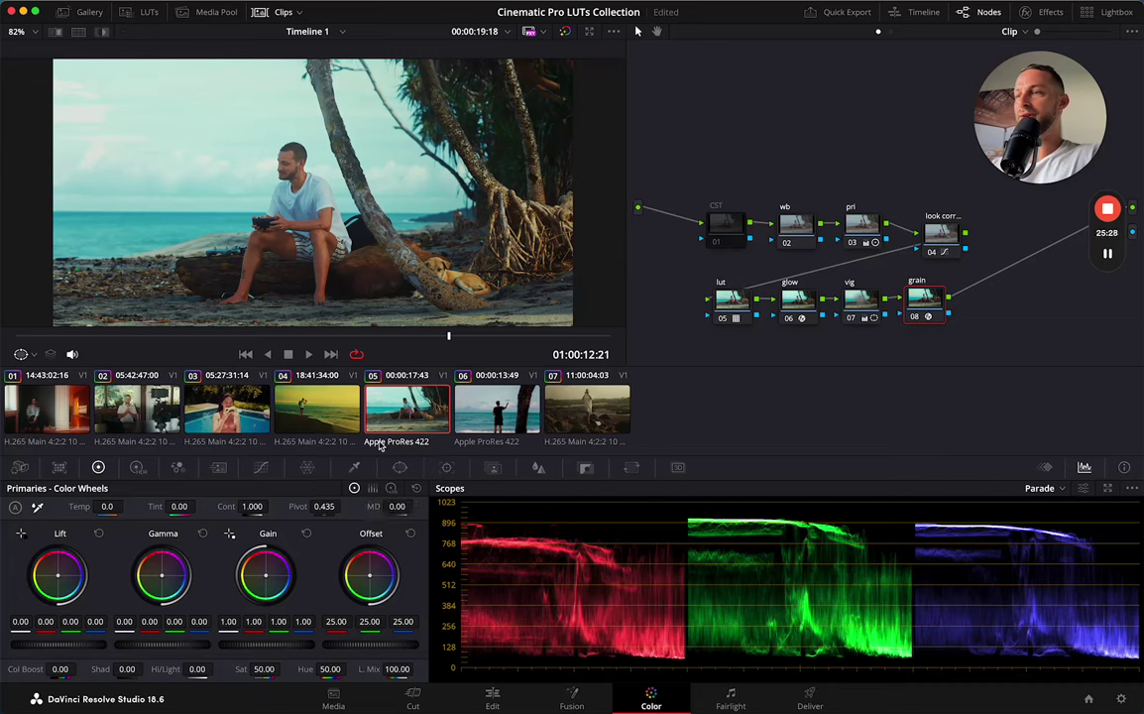
Load clip 04, the dusk beach photographer shot, hide the thumbnails, and select node 08
click(315, 403)
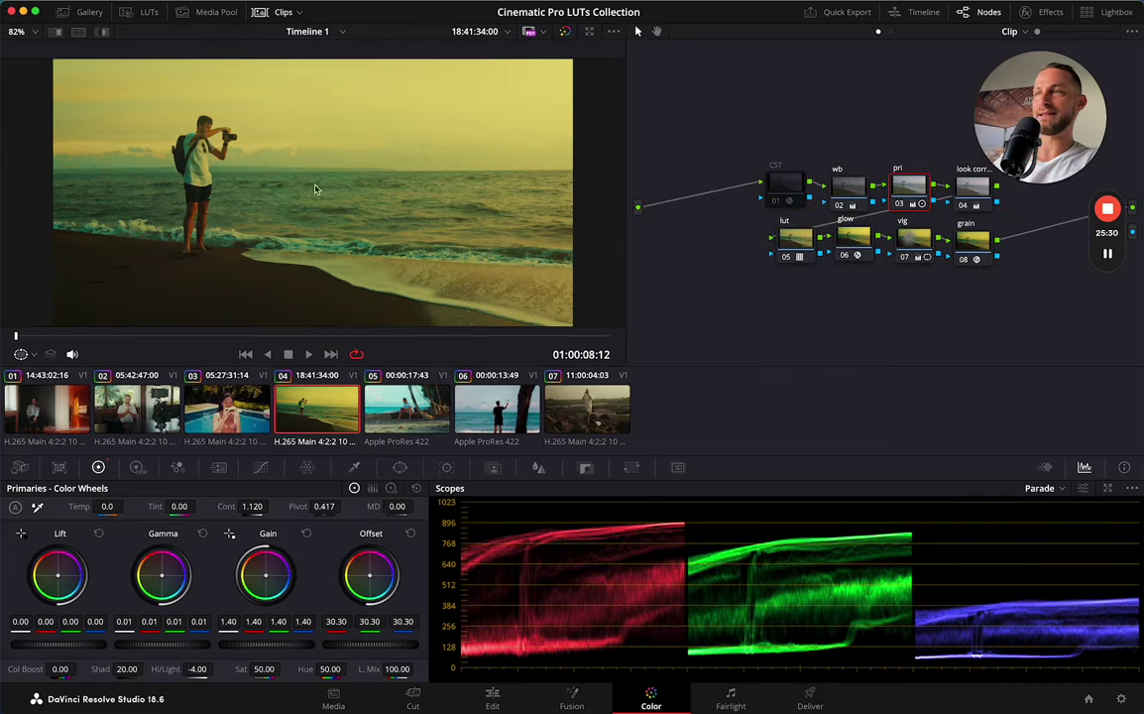
click(284, 12)
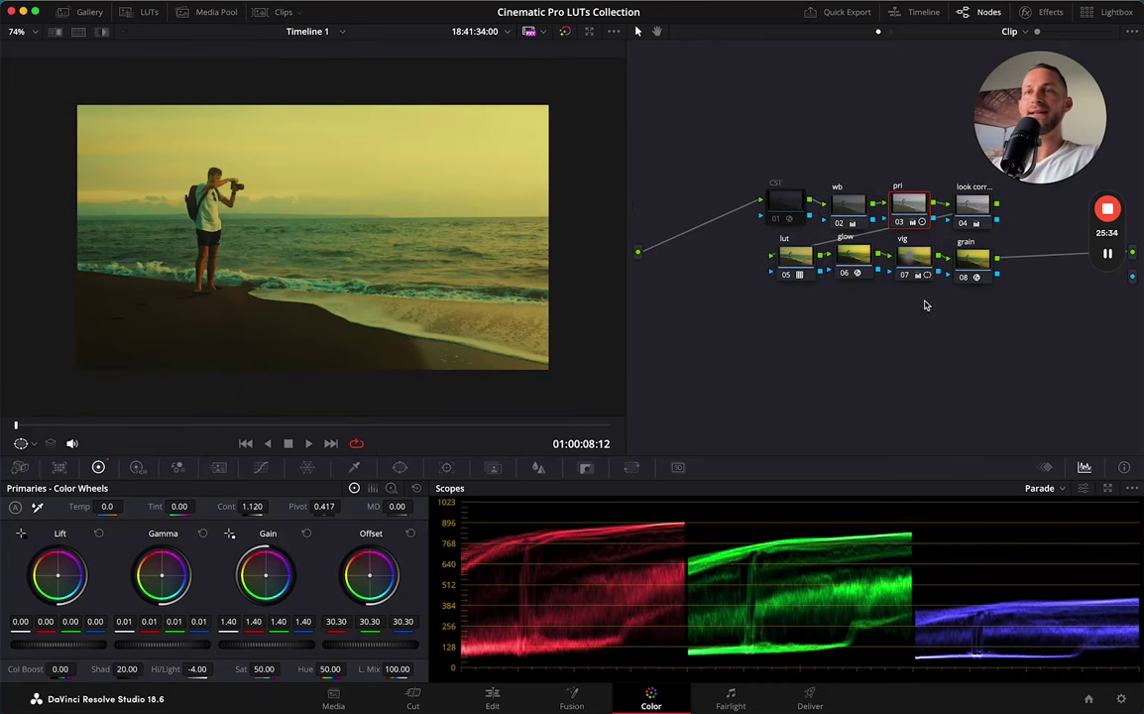
click(972, 259)
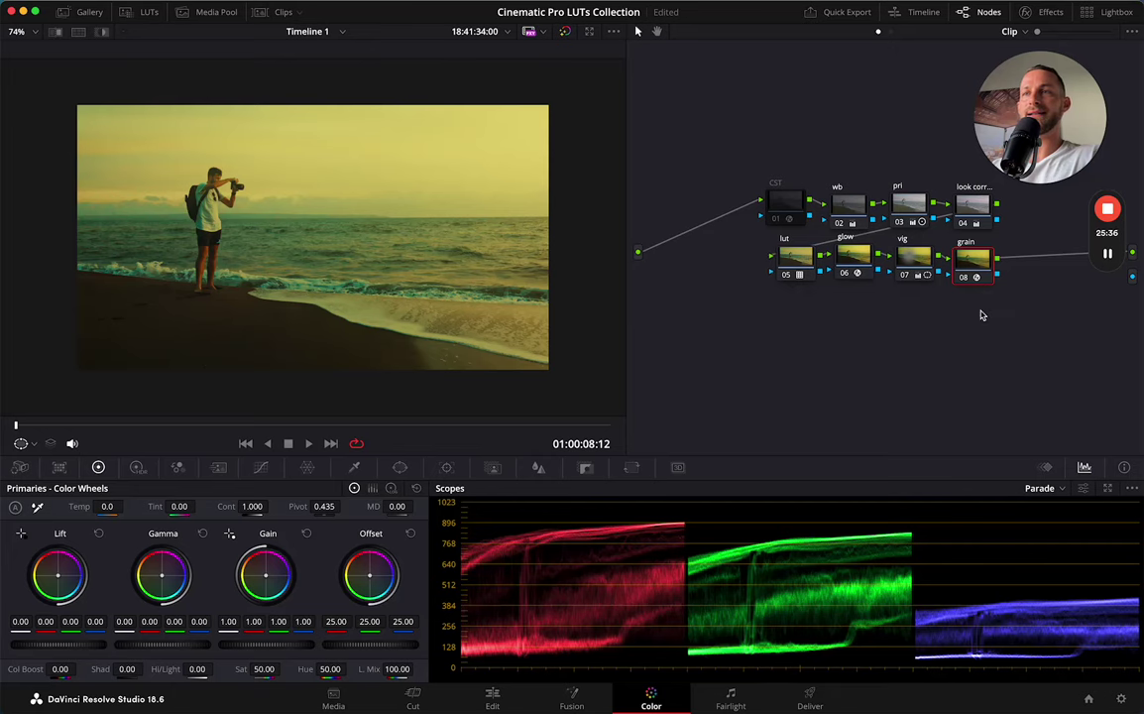
Toggle bypass to compare clip 04 graded versus flat, then watch it in full-screen cinema viewer
click(565, 33)
click(565, 34)
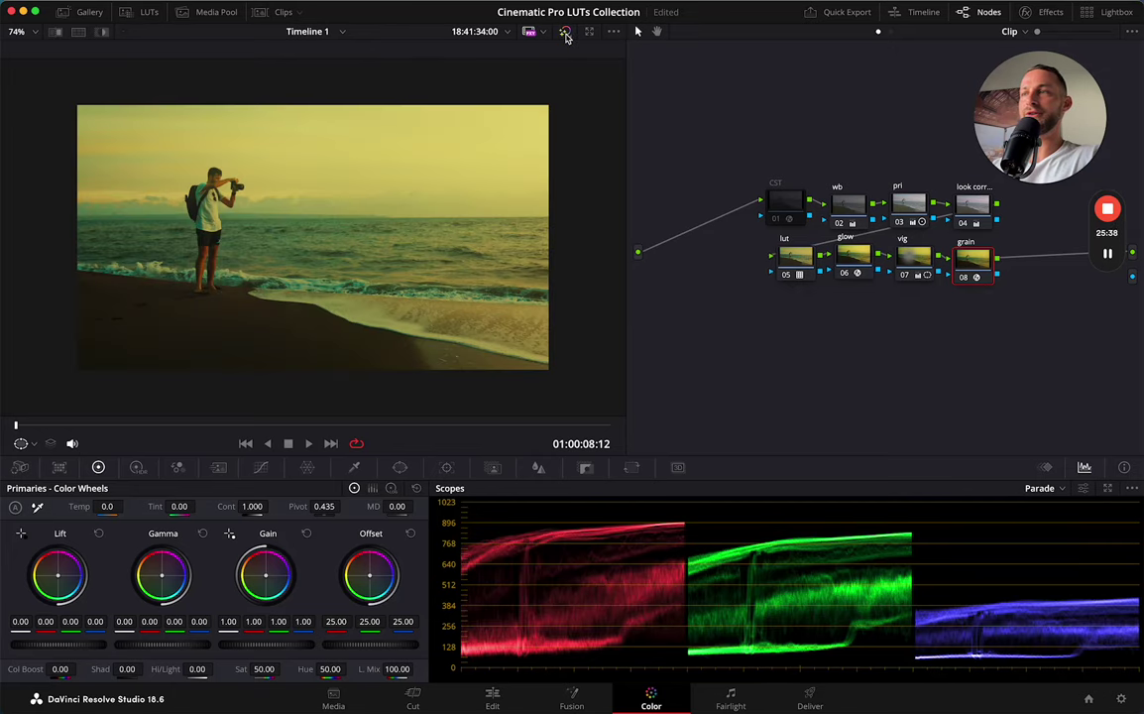
click(565, 34)
click(565, 34)
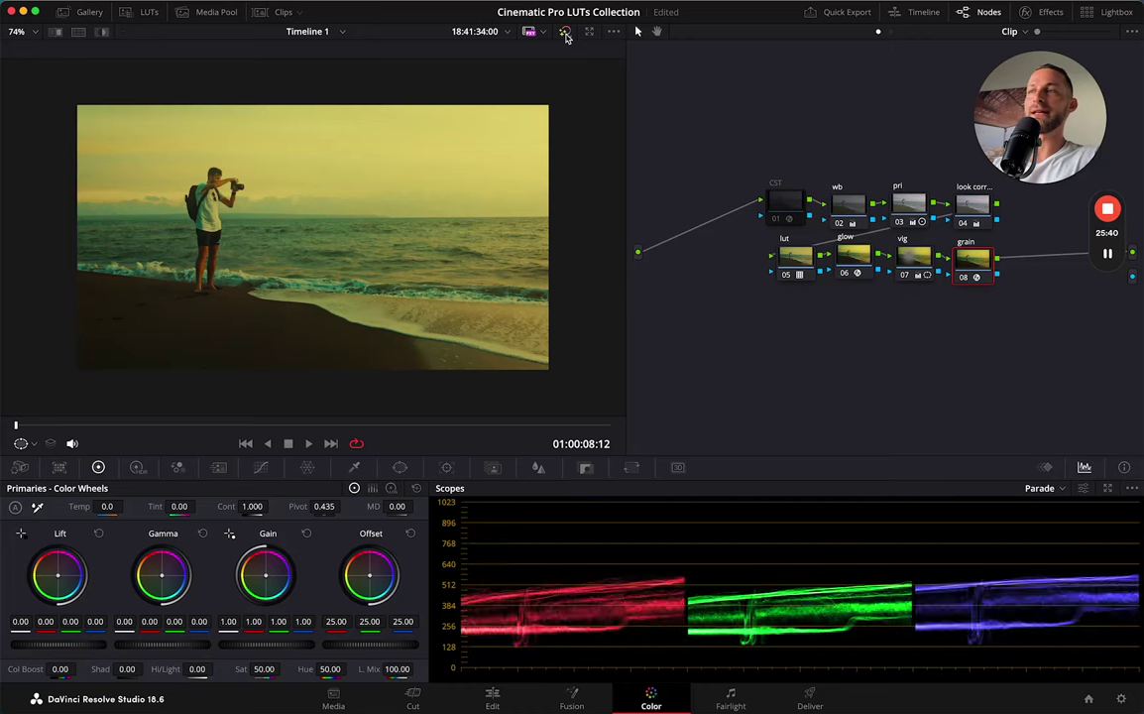
click(565, 33)
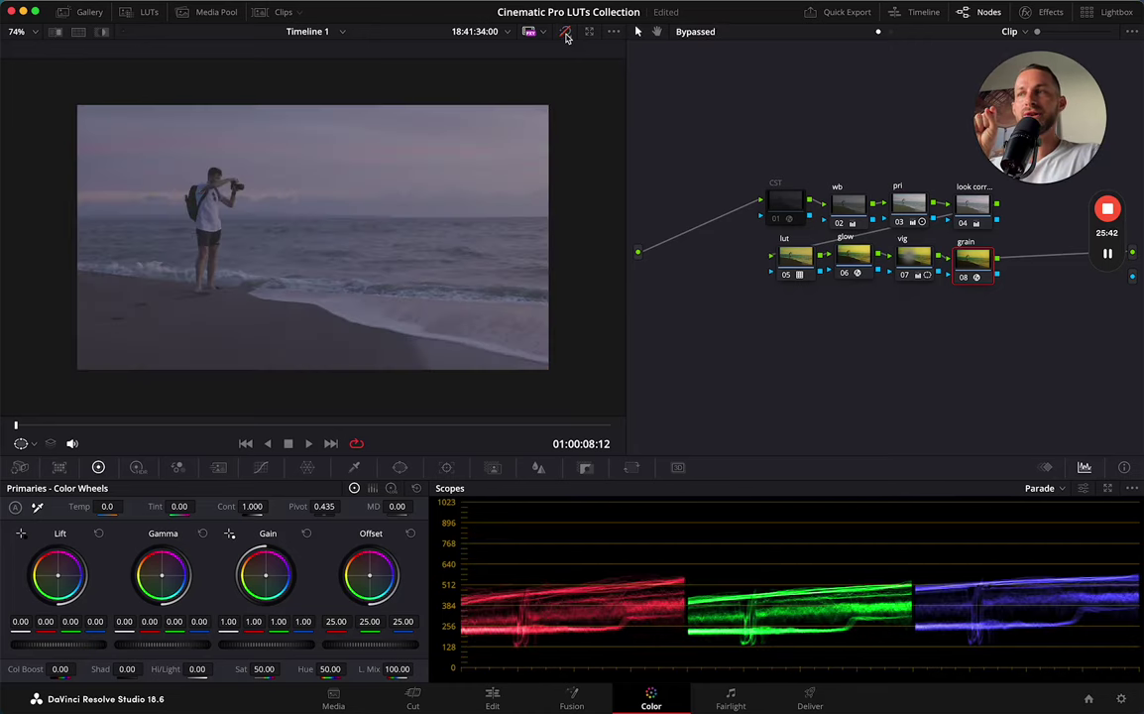
click(565, 33)
click(565, 33)
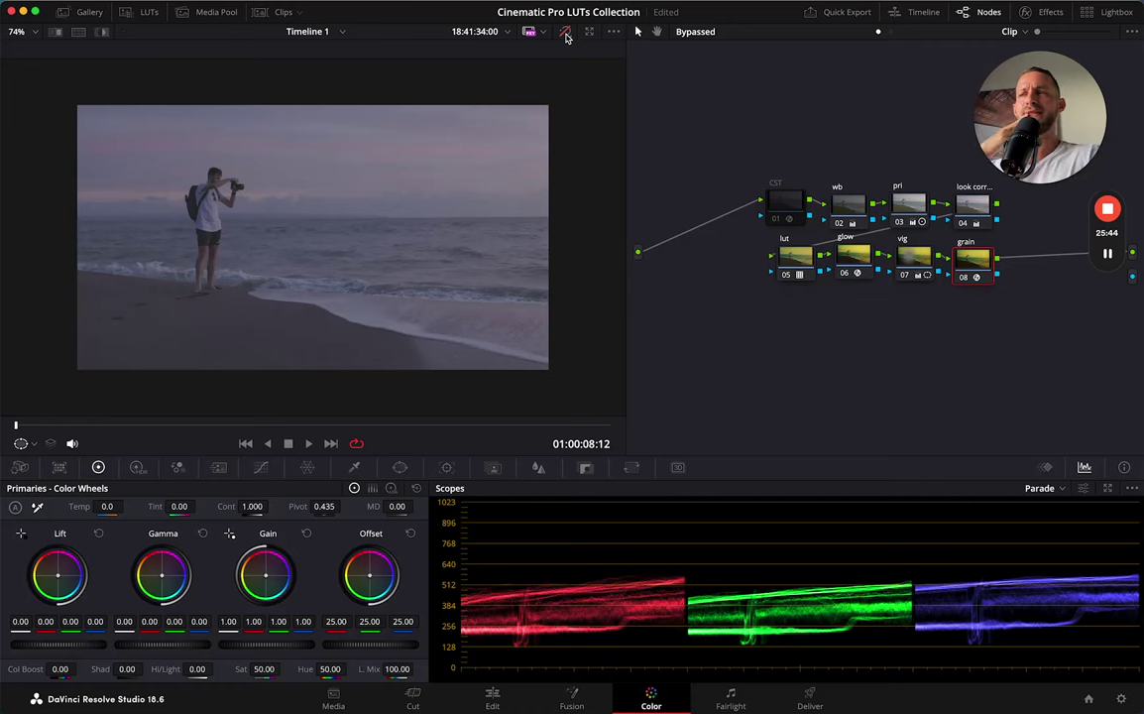
click(565, 33)
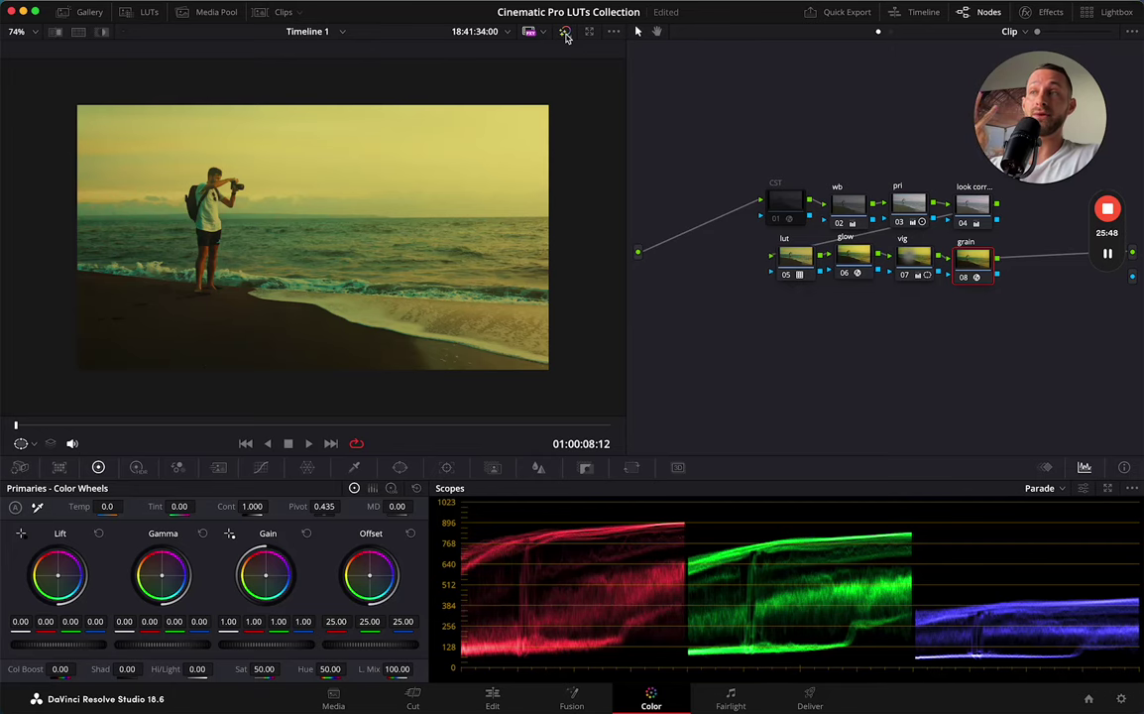
click(565, 34)
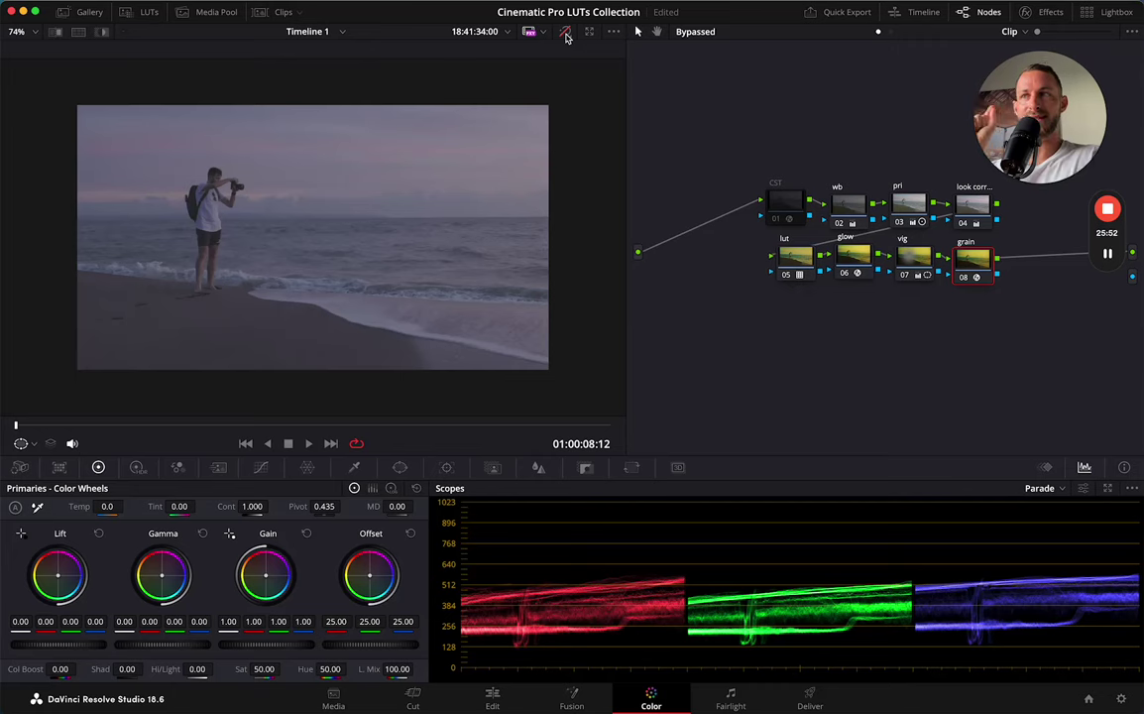
click(565, 33)
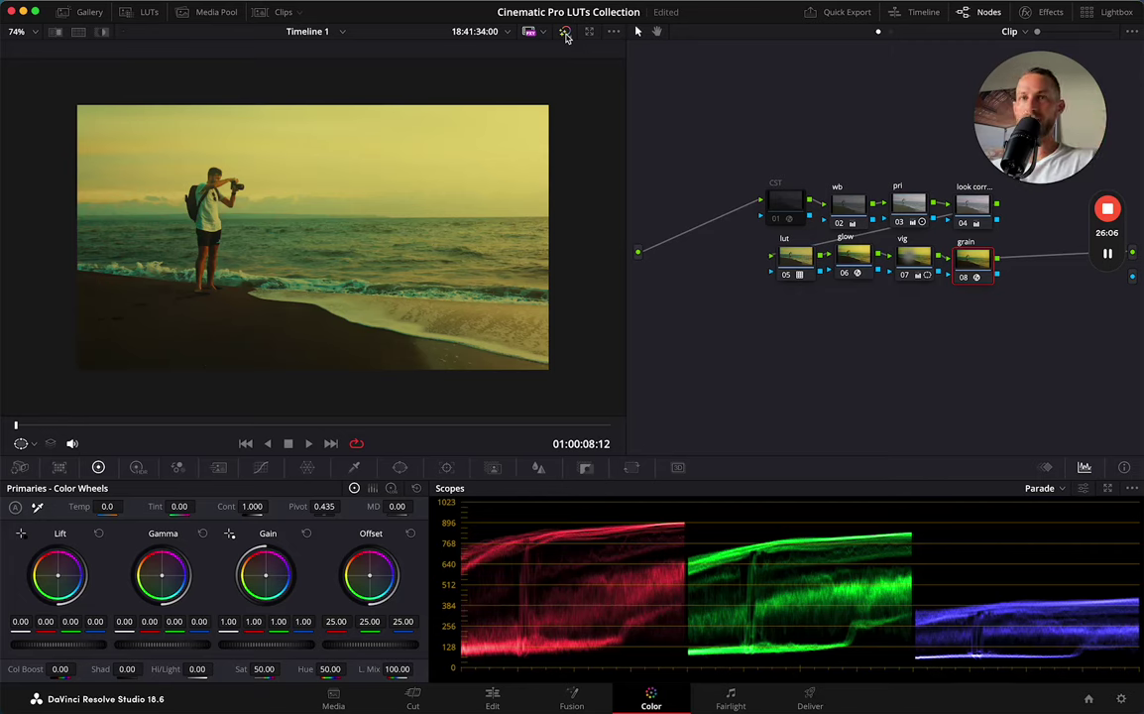
key(super+f)
mouse_move(567, 30)
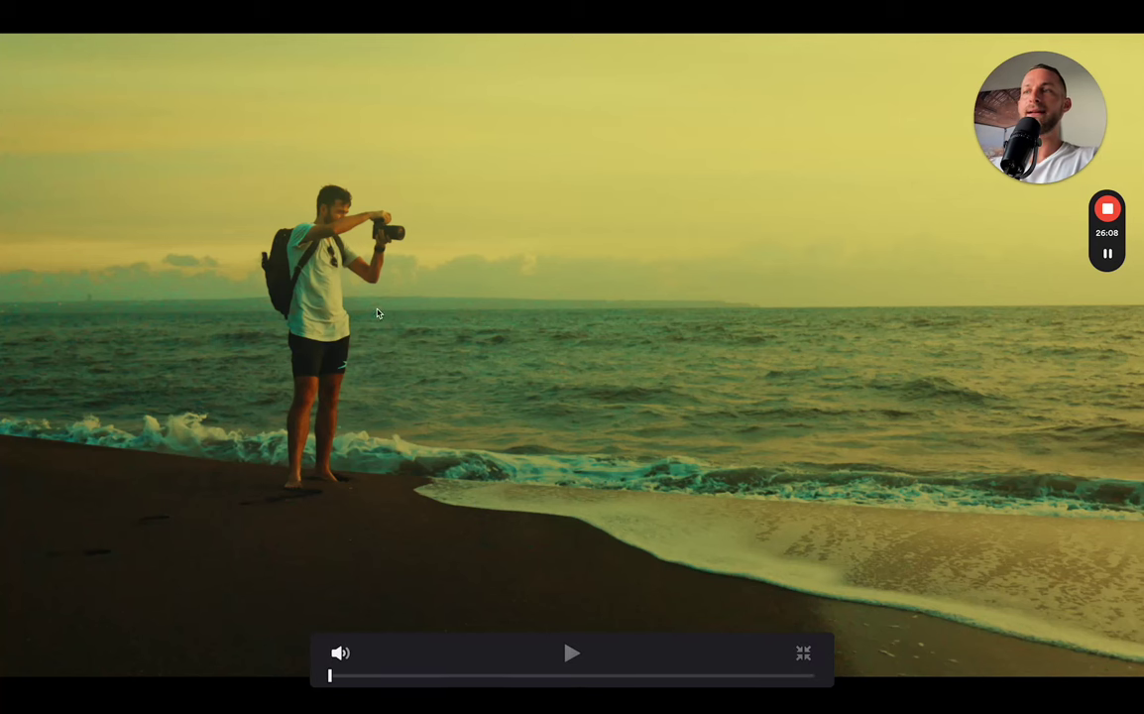
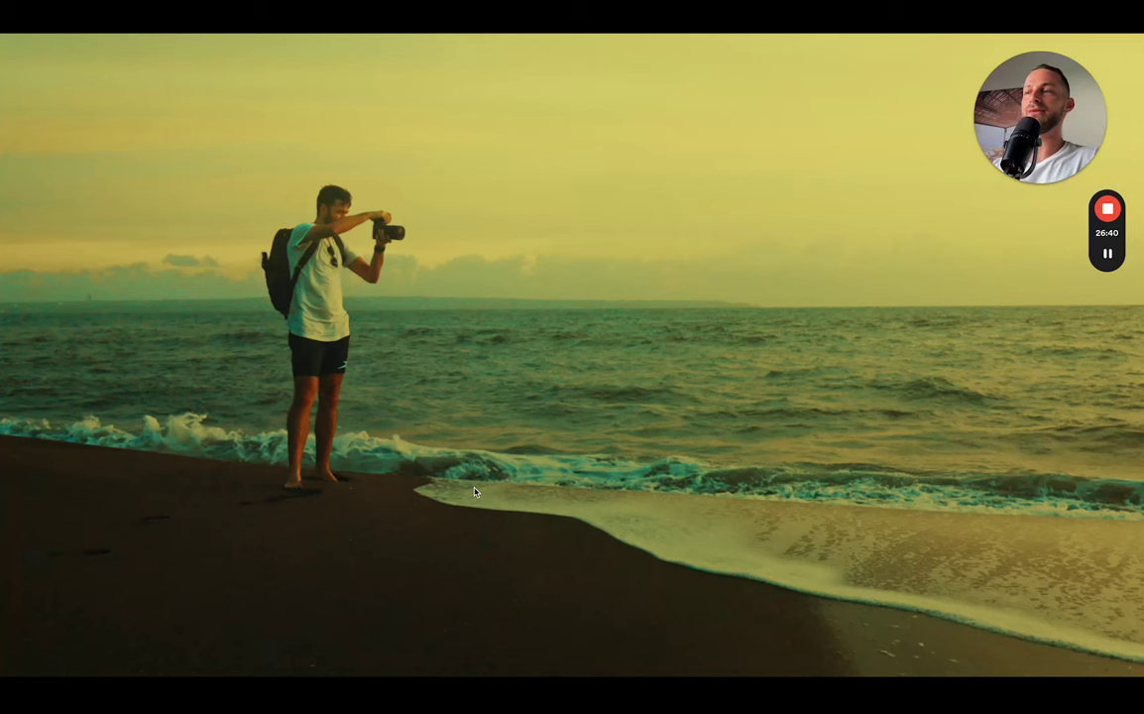
Play and pause the graded beach clip in Cinema Viewer, then exit back to the Color page
mouse_move(456, 463)
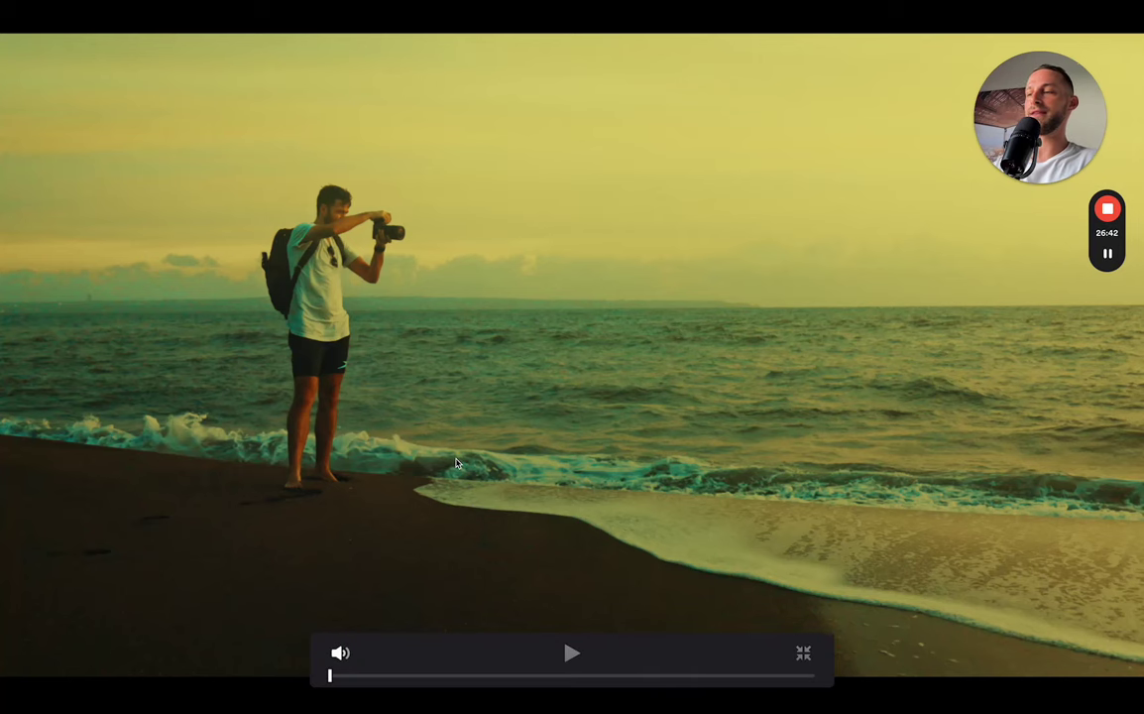
click(549, 418)
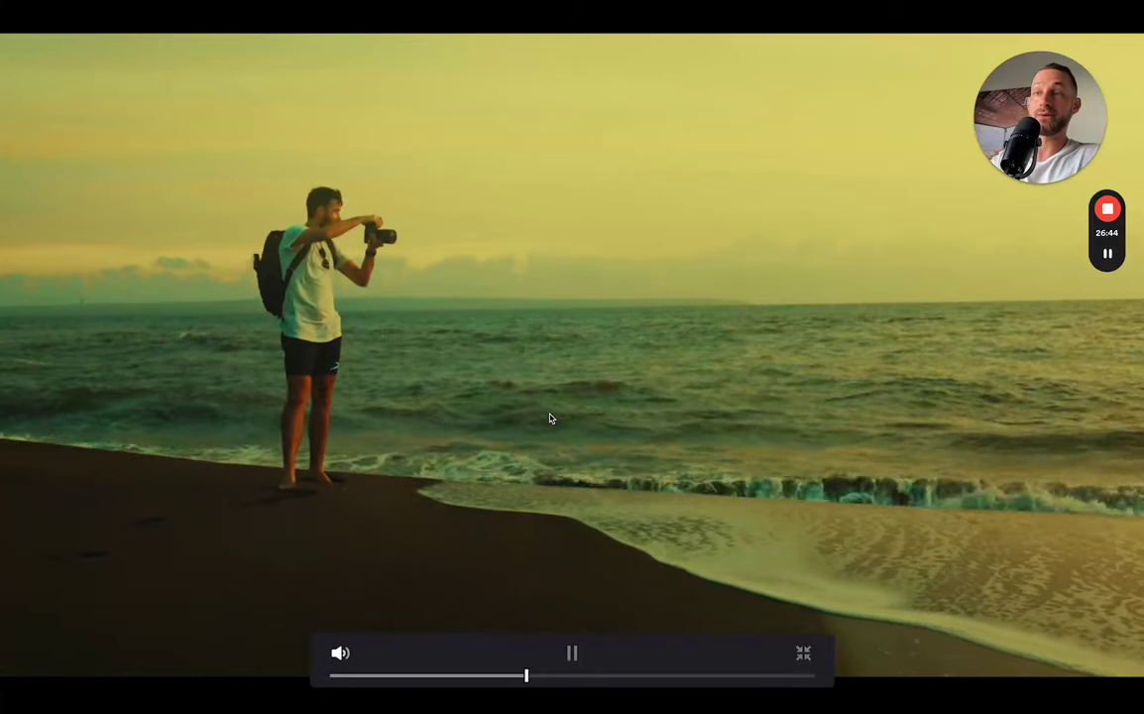
click(555, 410)
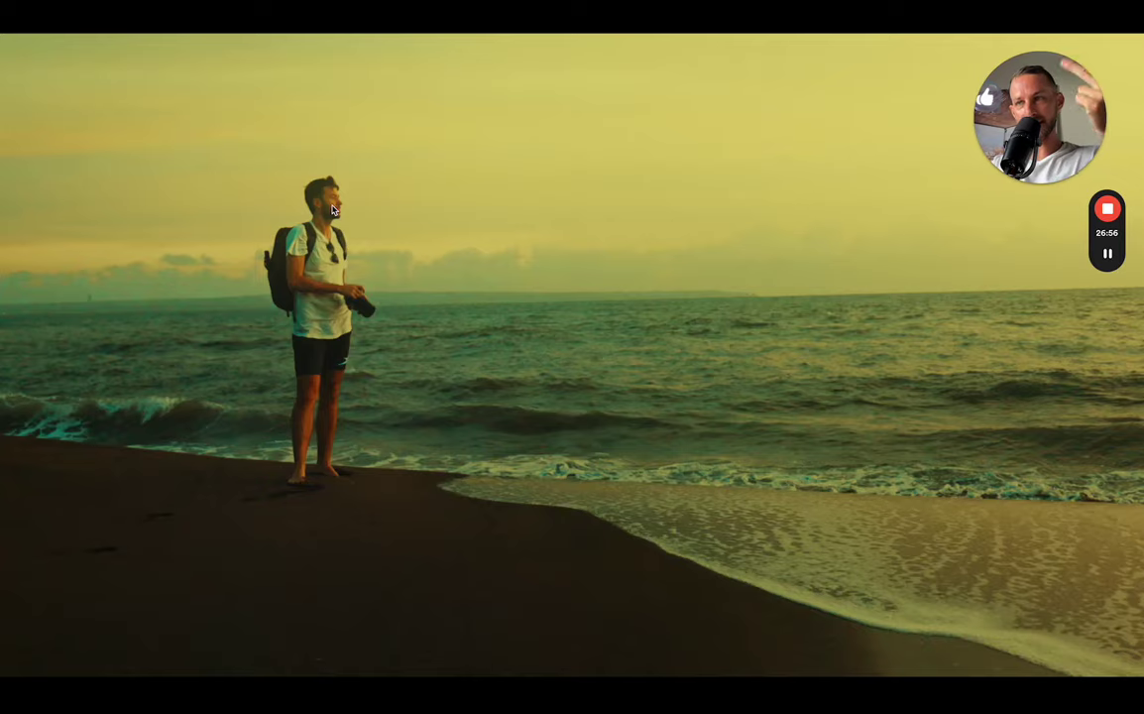
key(Escape)
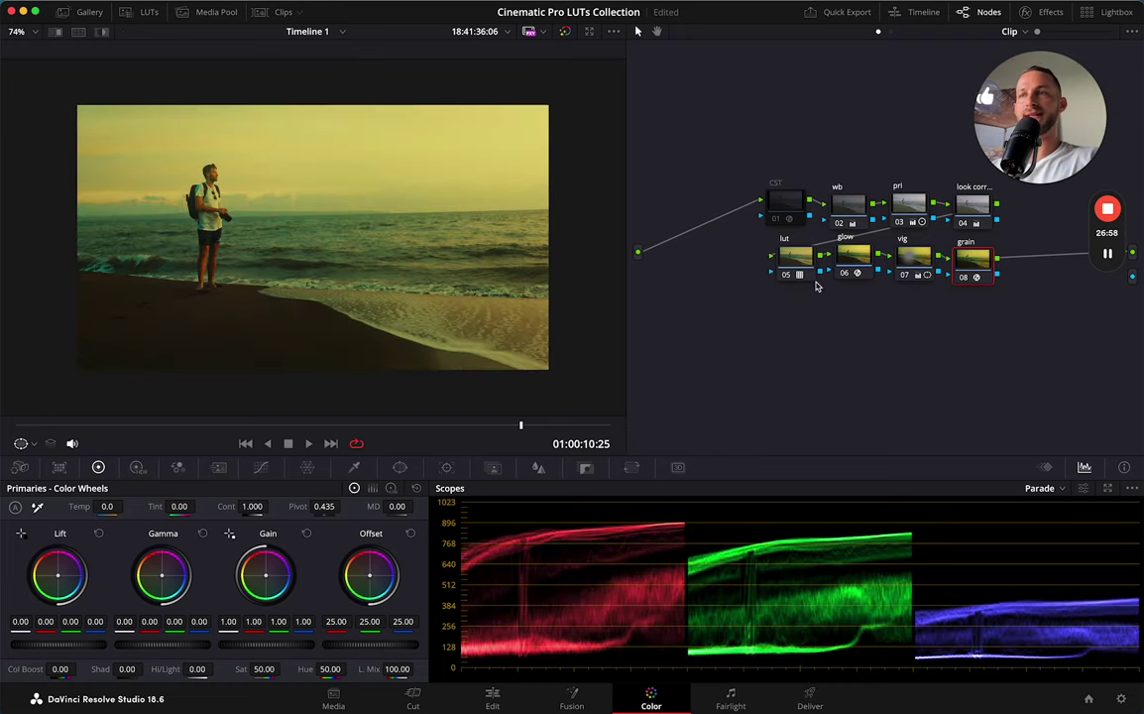
Switch the scope display from Parade to Vectorscope
click(1052, 489)
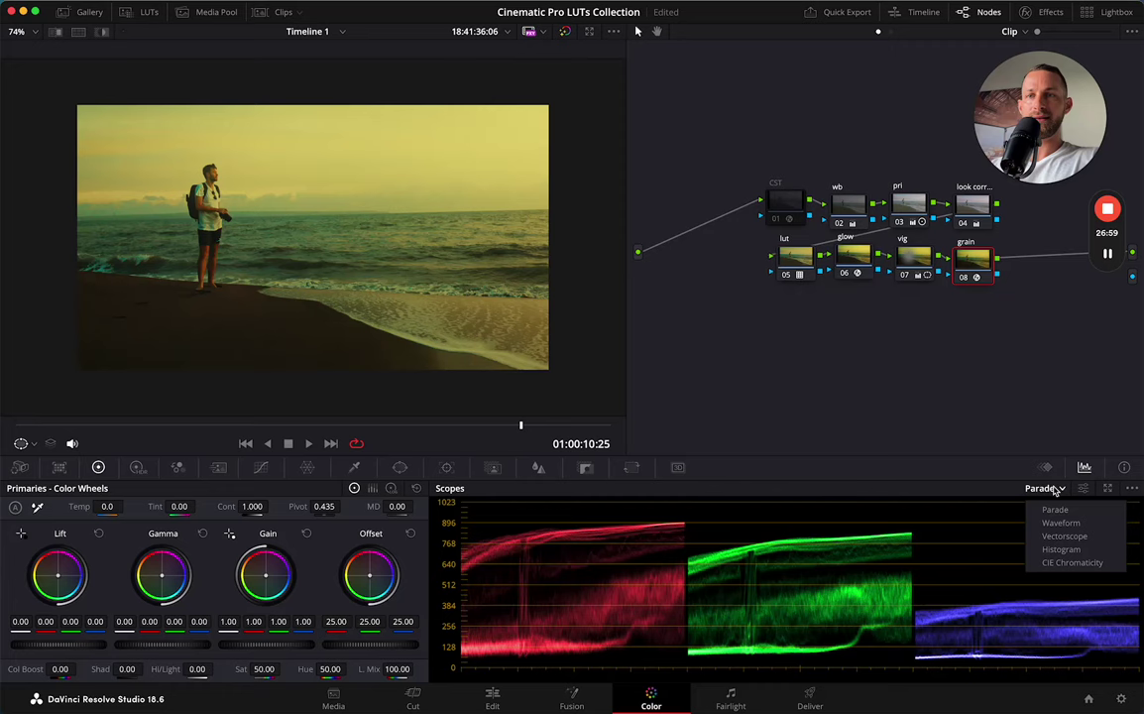
click(1063, 536)
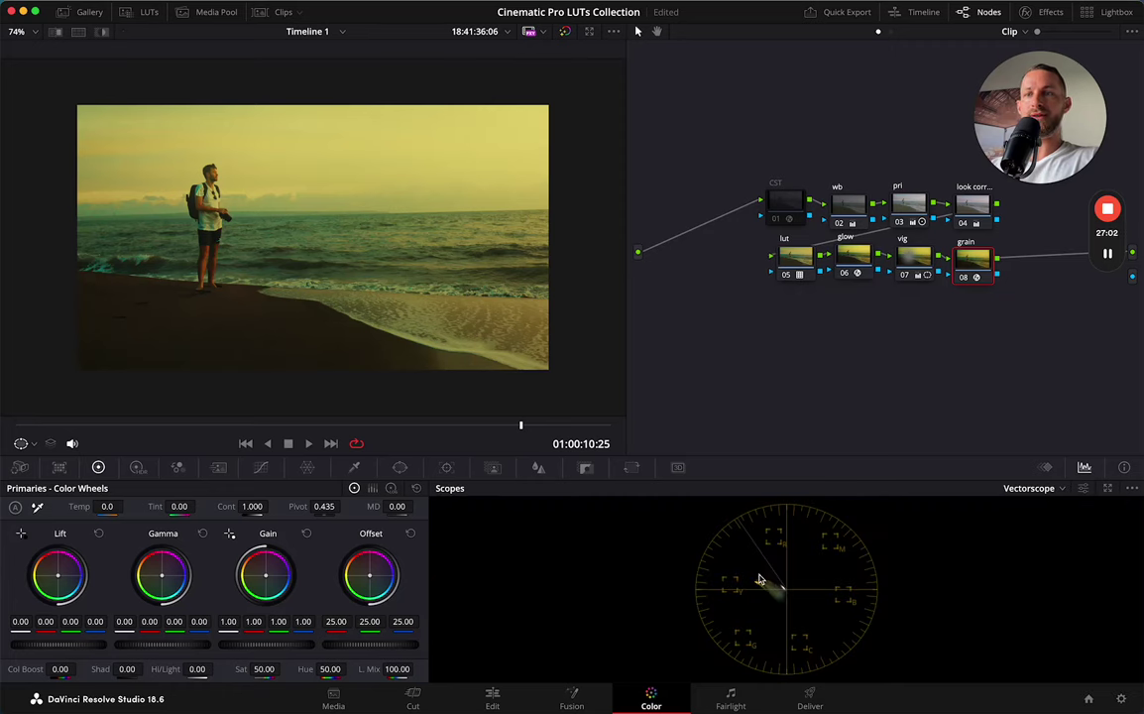
click(1057, 489)
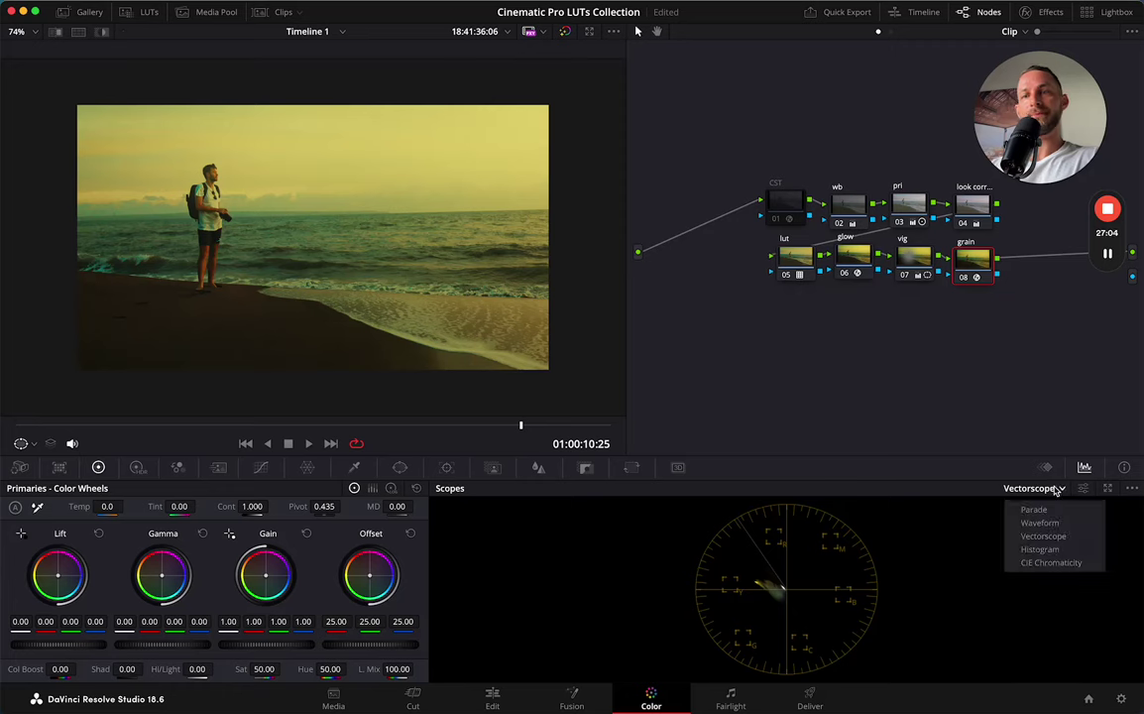
click(1057, 489)
click(1083, 487)
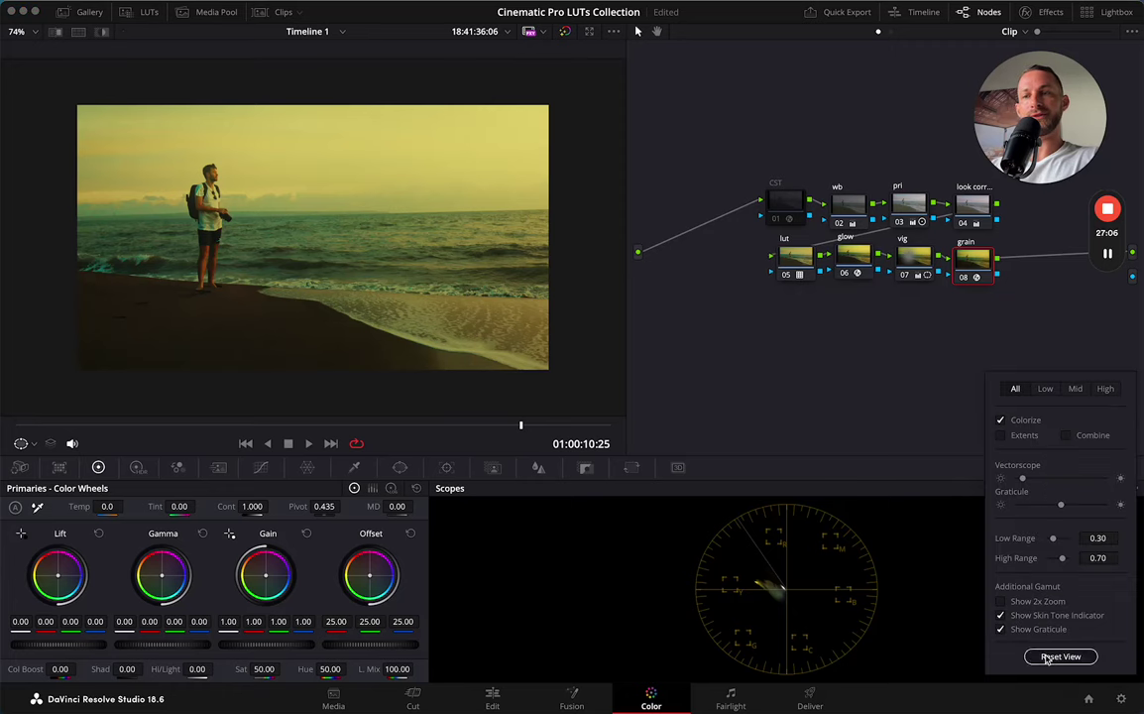
click(929, 532)
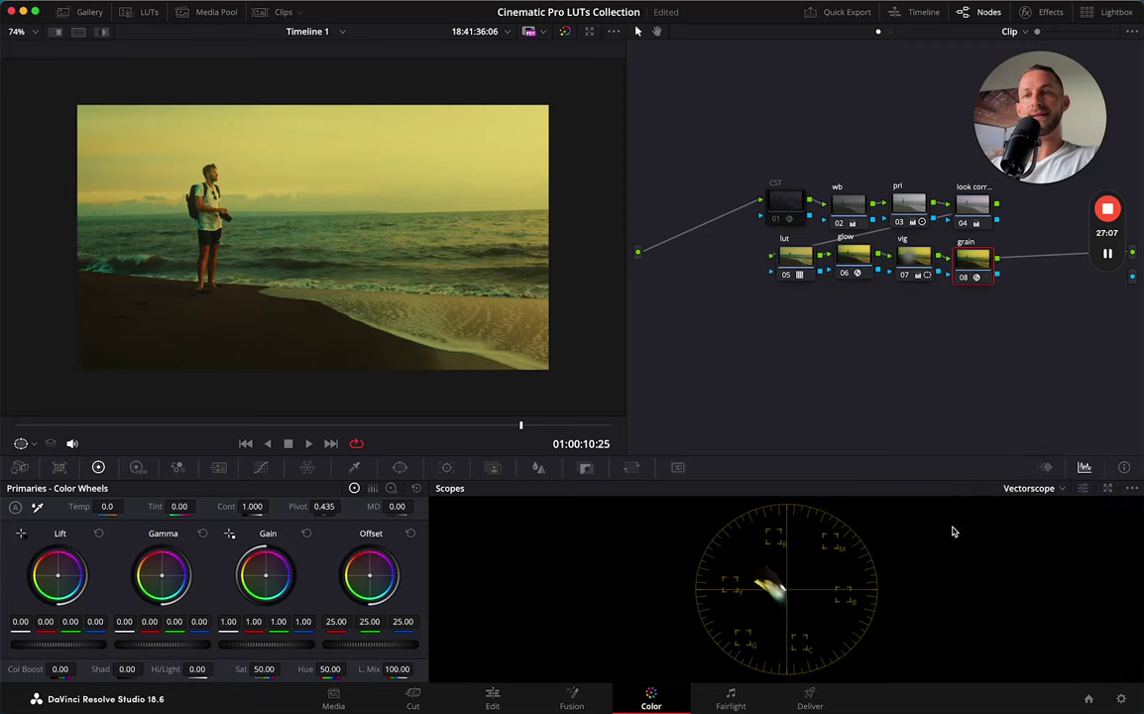
click(1040, 489)
click(899, 566)
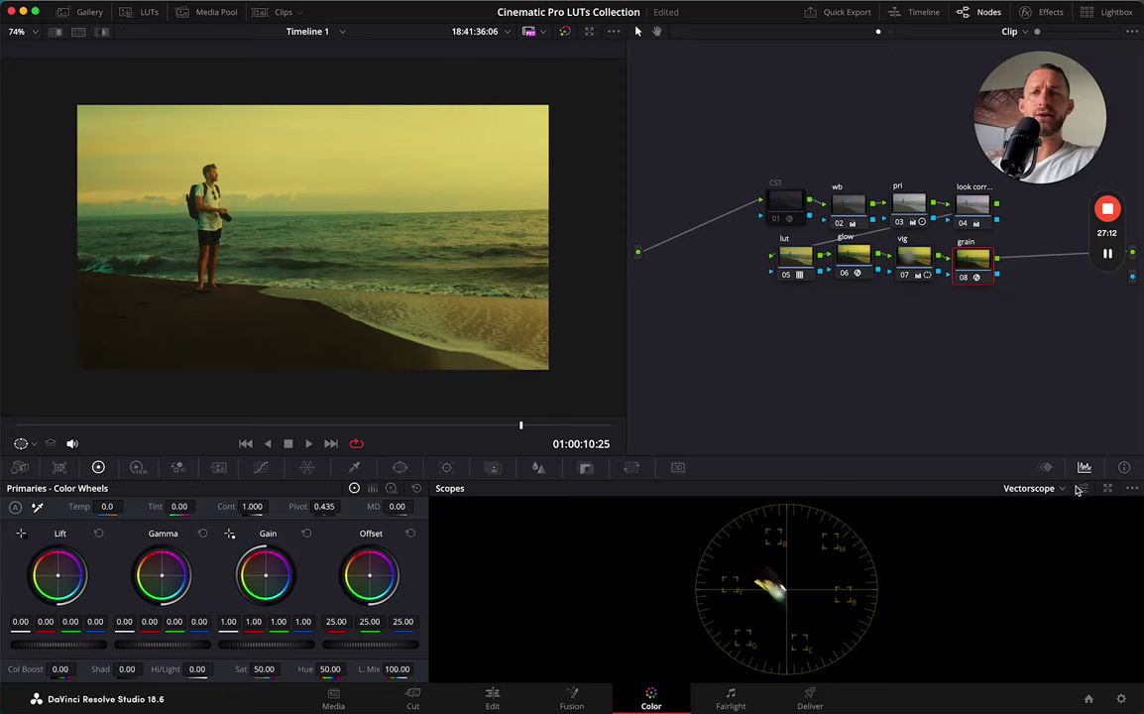
Turn on Show Skin Tone Indicator in the vectorscope settings
click(1084, 488)
click(953, 601)
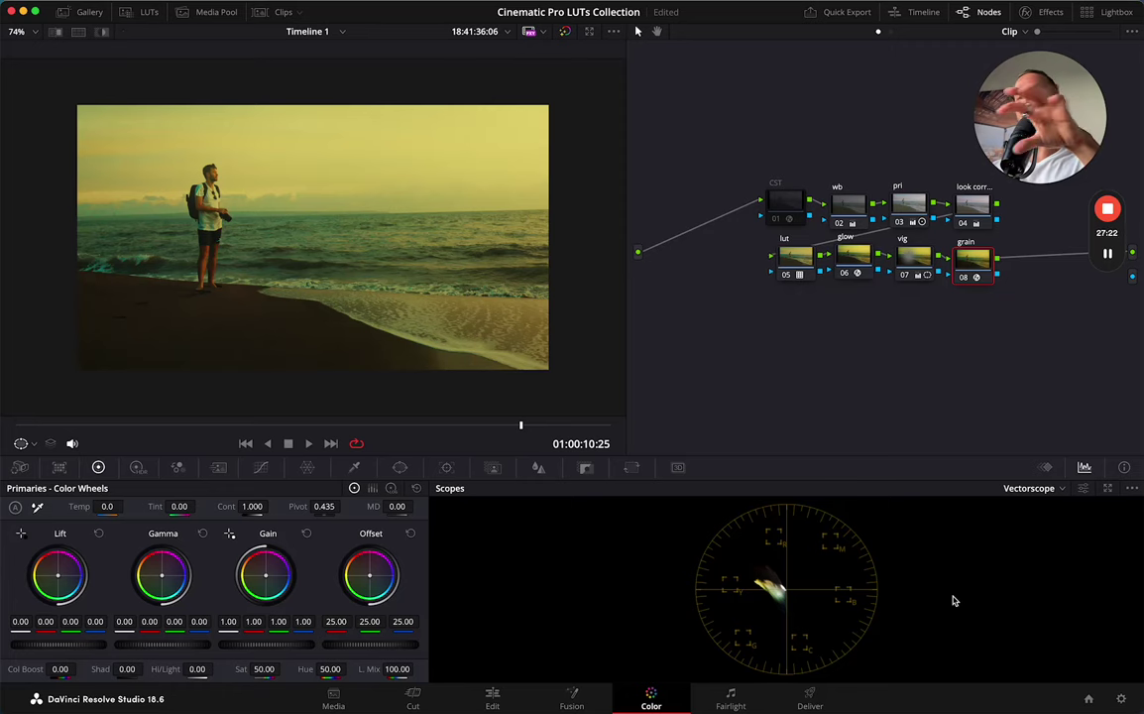
click(1053, 488)
click(1061, 488)
click(1084, 488)
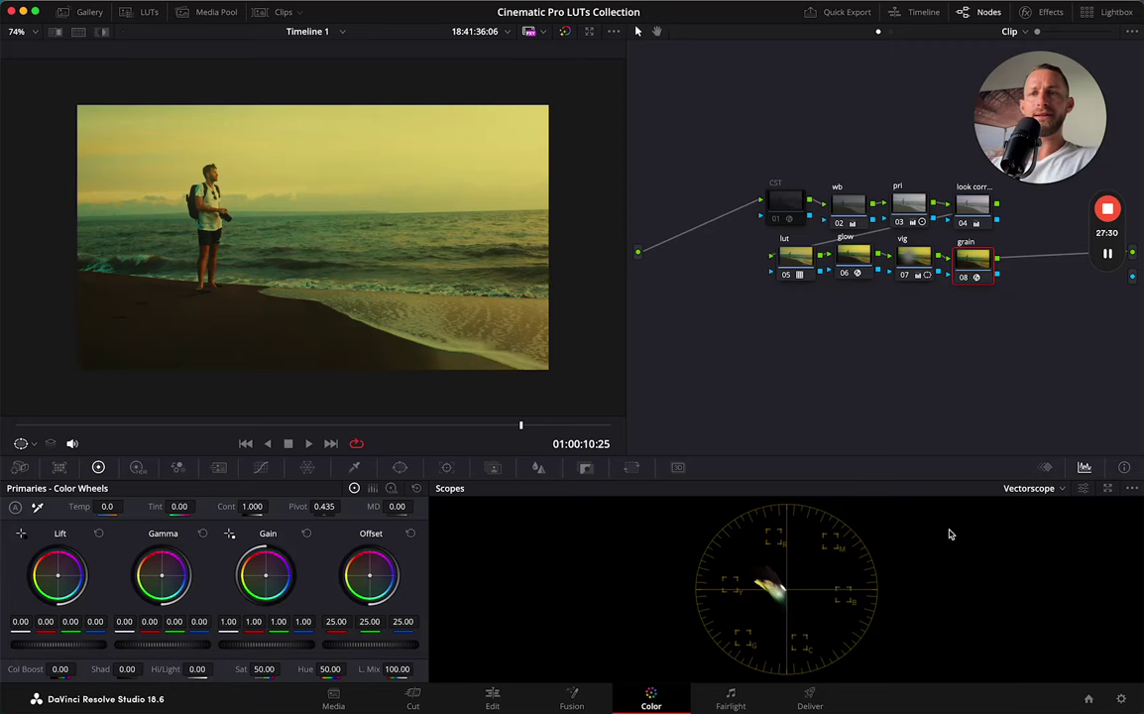
click(1084, 490)
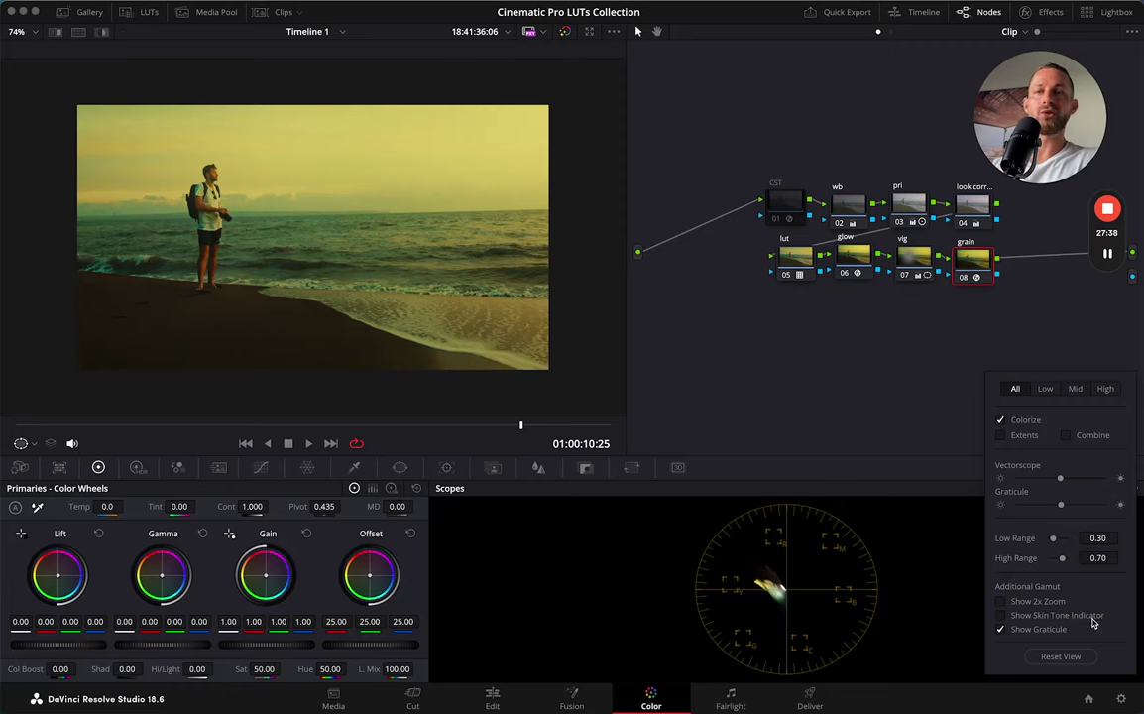
click(1002, 615)
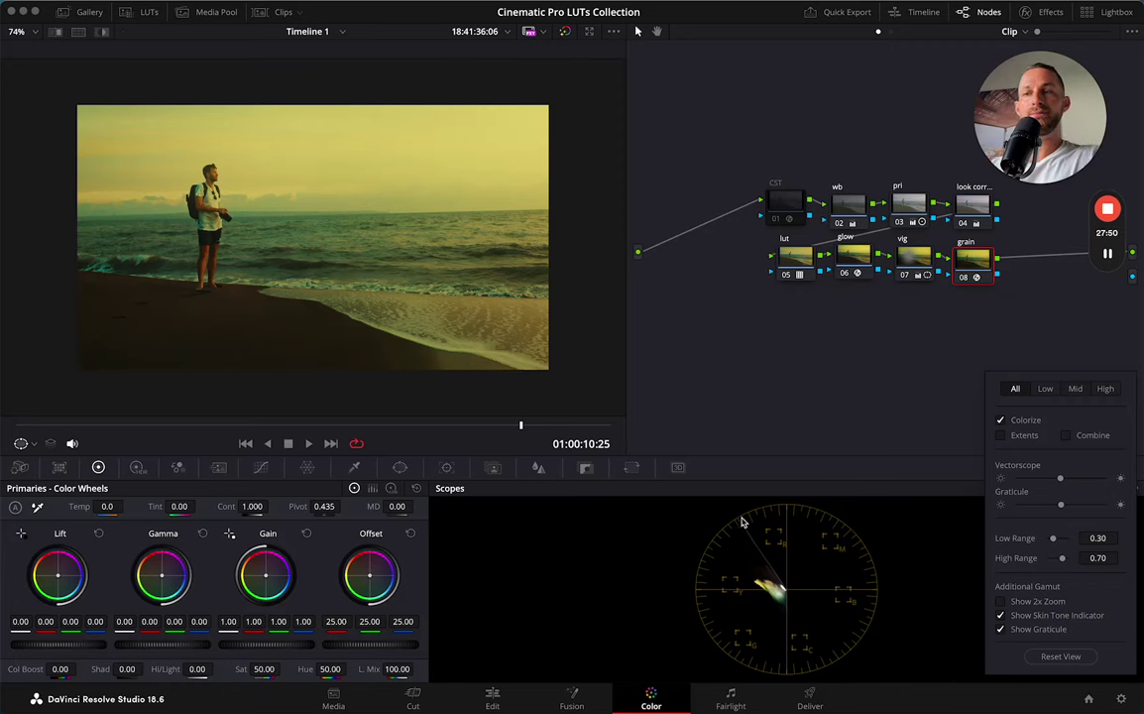
click(956, 531)
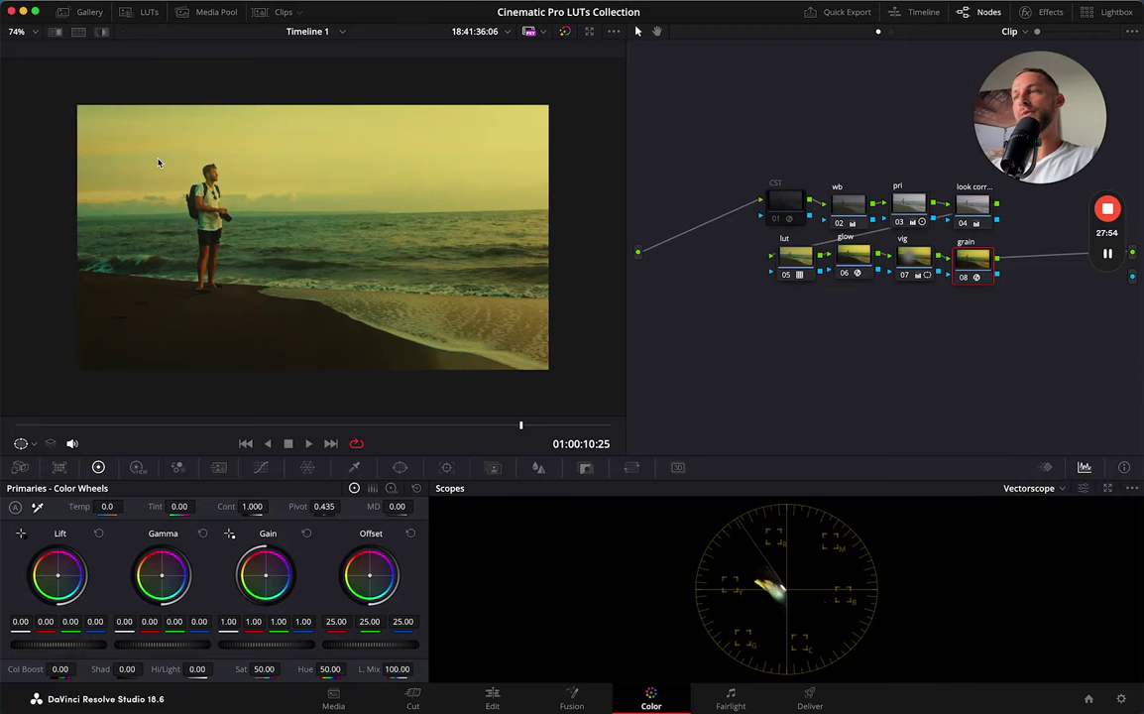
Zoom the viewer to 162% on the man and set the onscreen controls to Qualifier
scroll(157, 163, up, 5)
scroll(157, 163, down, 2)
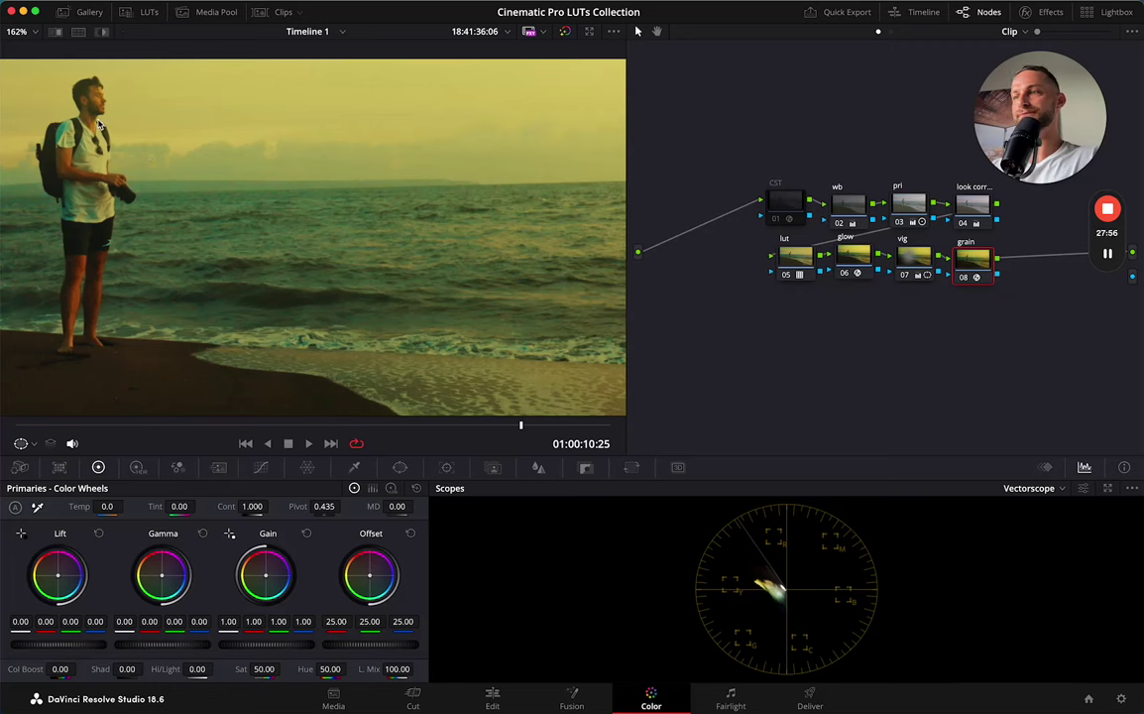
click(27, 443)
click(87, 486)
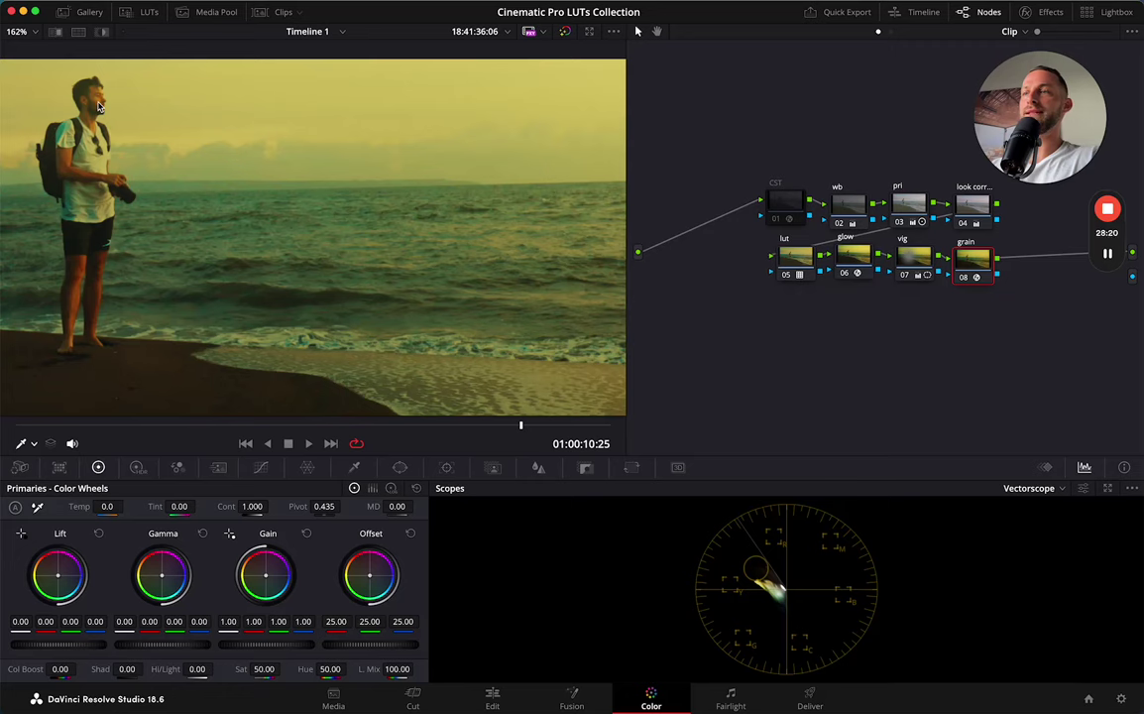
Warm node 04's Offset to 26.56/22.47/26.73 and fit the image in the viewer
click(972, 205)
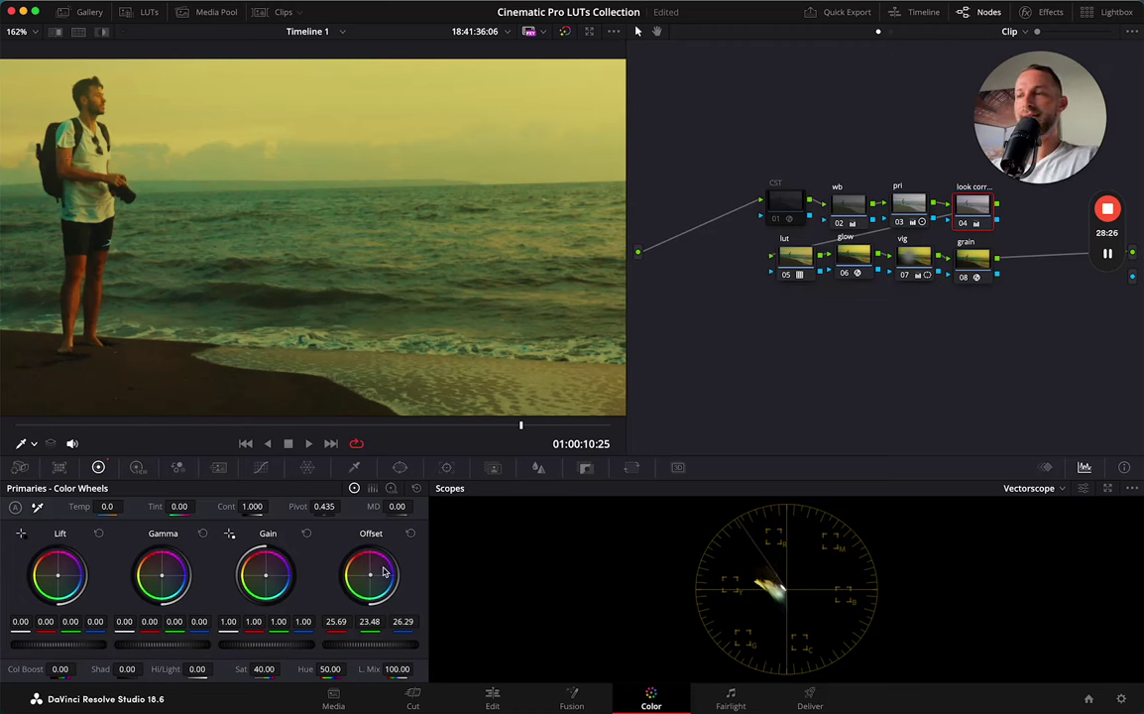
drag(369, 560, 365, 556)
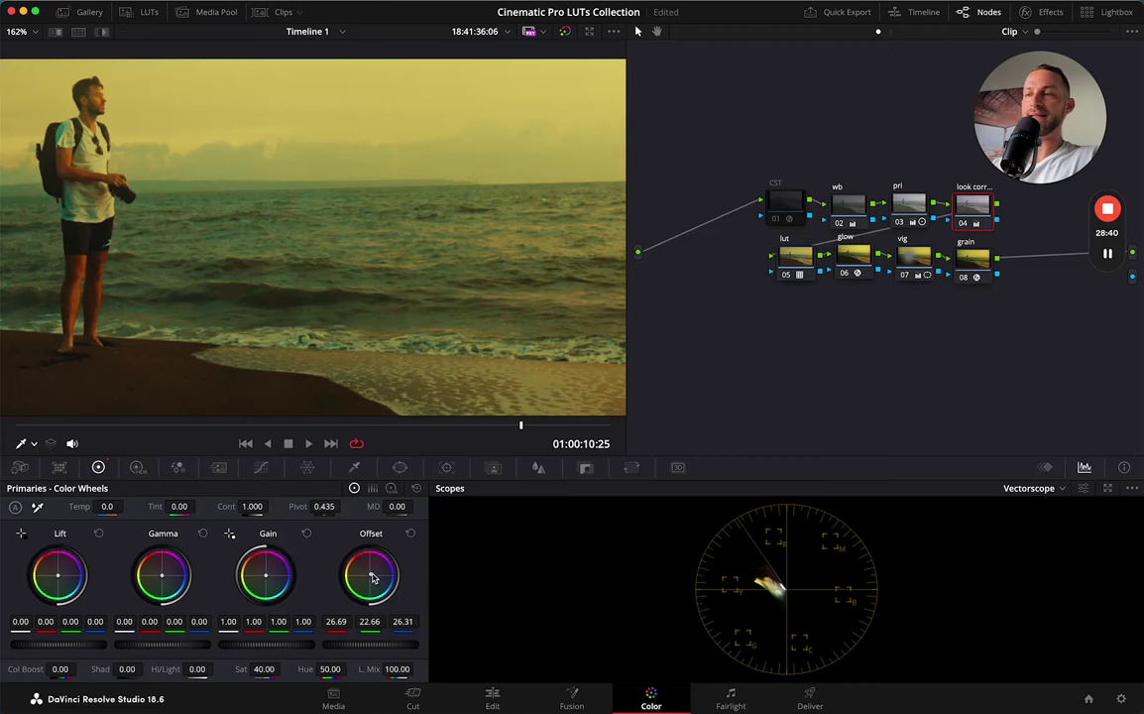
drag(371, 574, 371, 573)
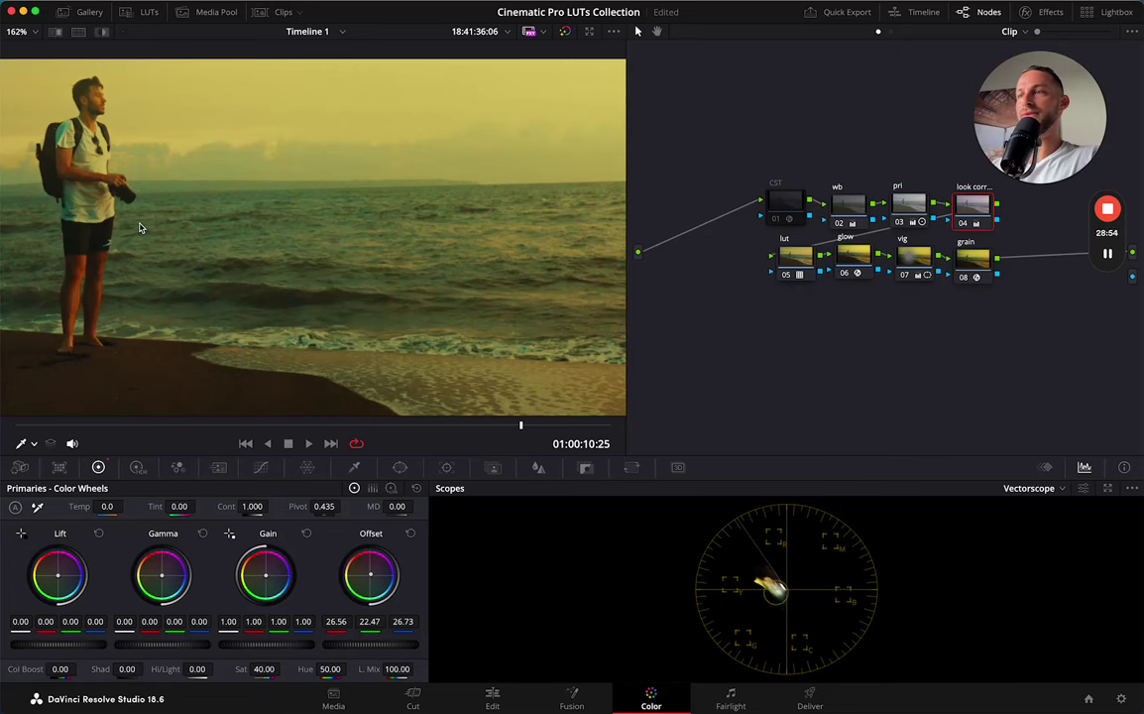
key(shift+z)
scroll(140, 228, down, 2)
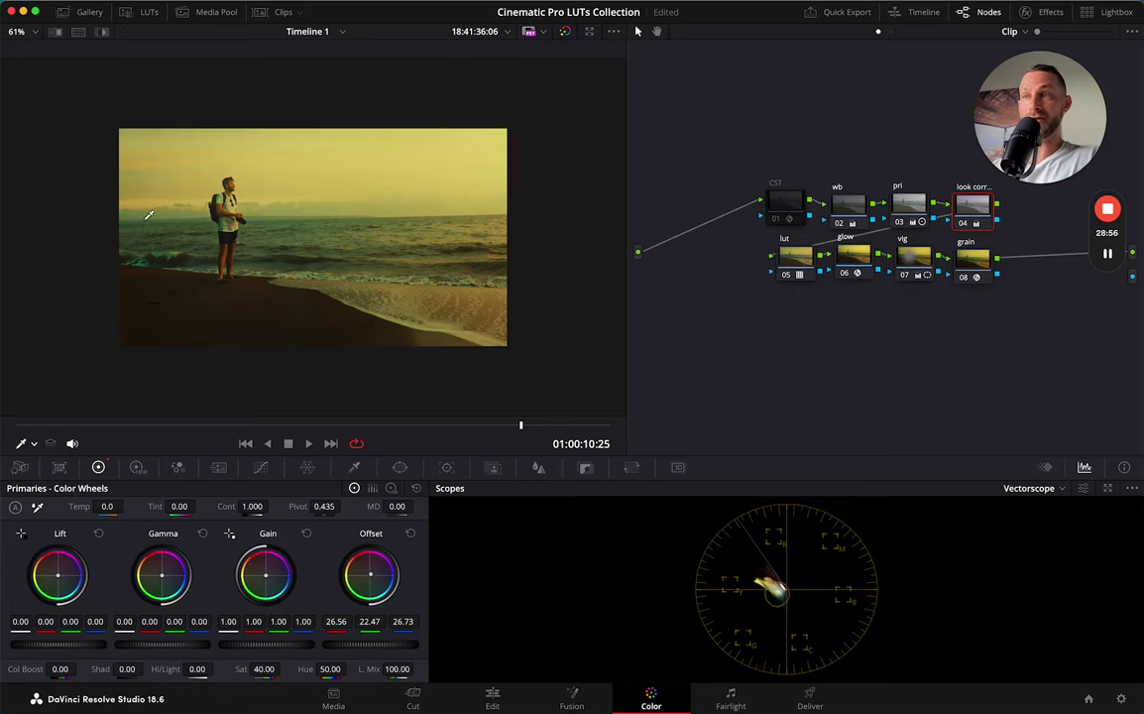
Toggle Bypass Color Grades on and off to compare the graded and original beach shot
click(566, 32)
click(566, 32)
click(566, 31)
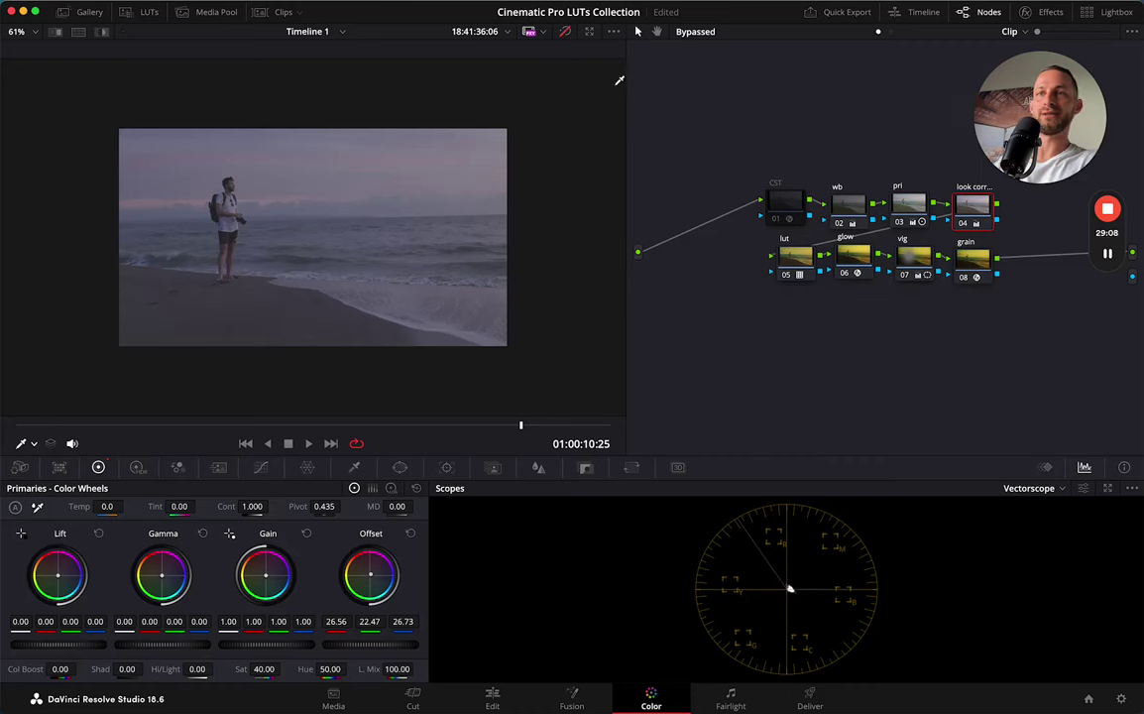
click(565, 33)
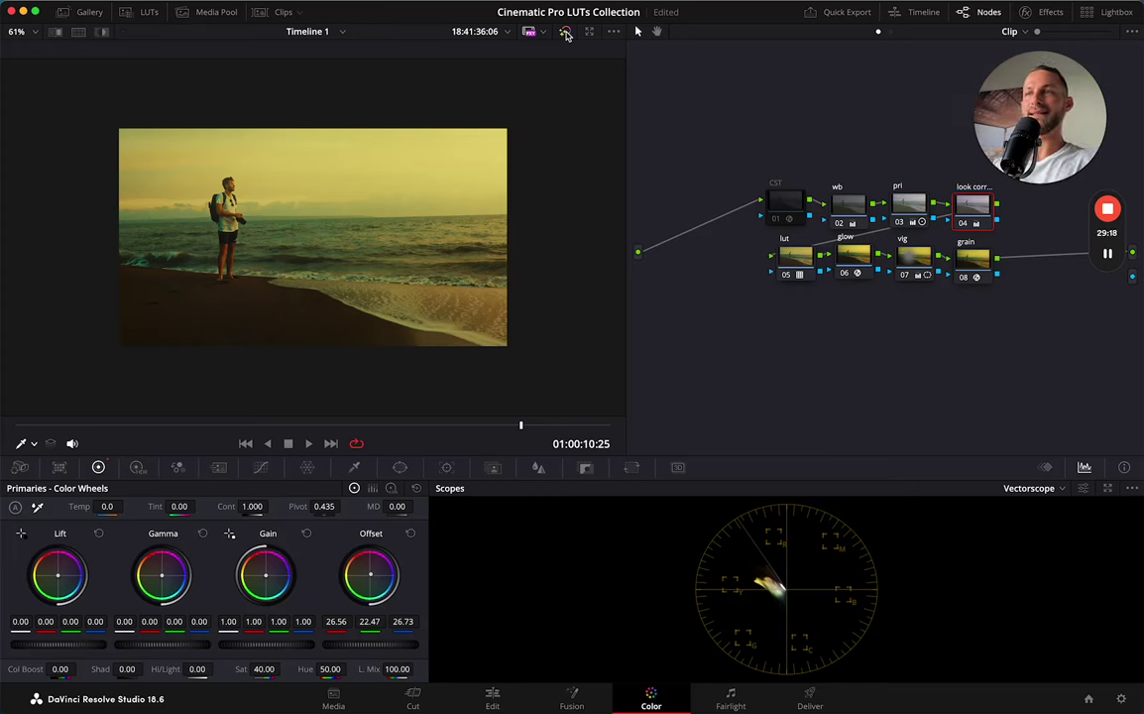
click(565, 32)
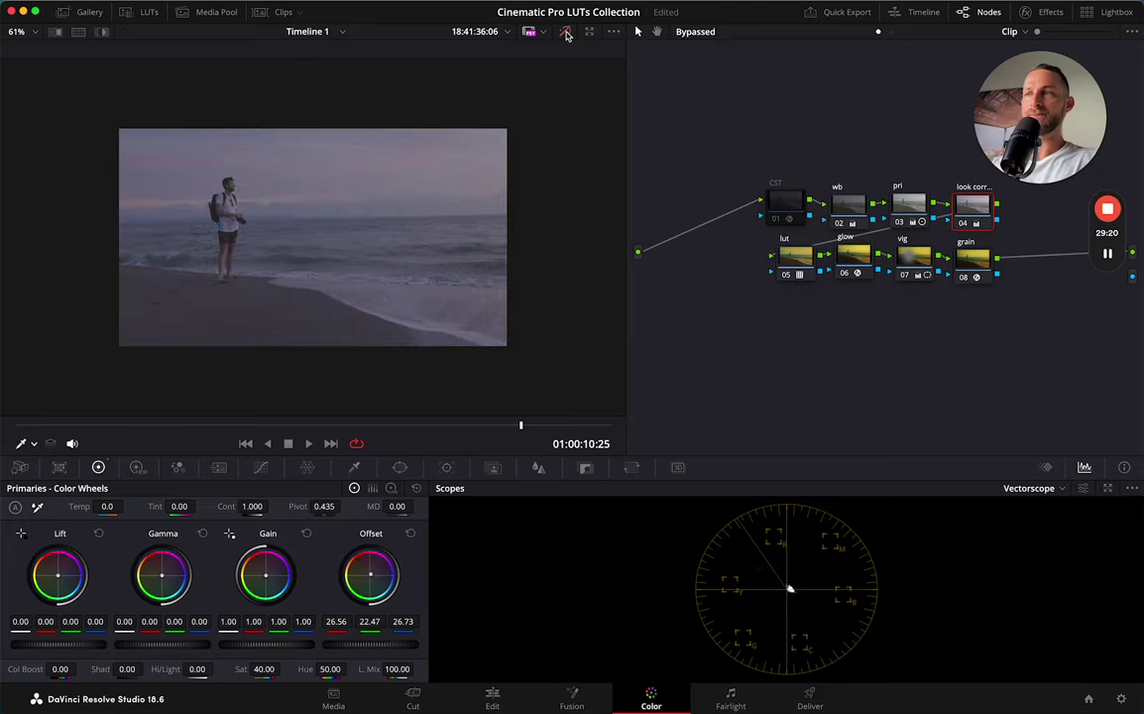
click(565, 33)
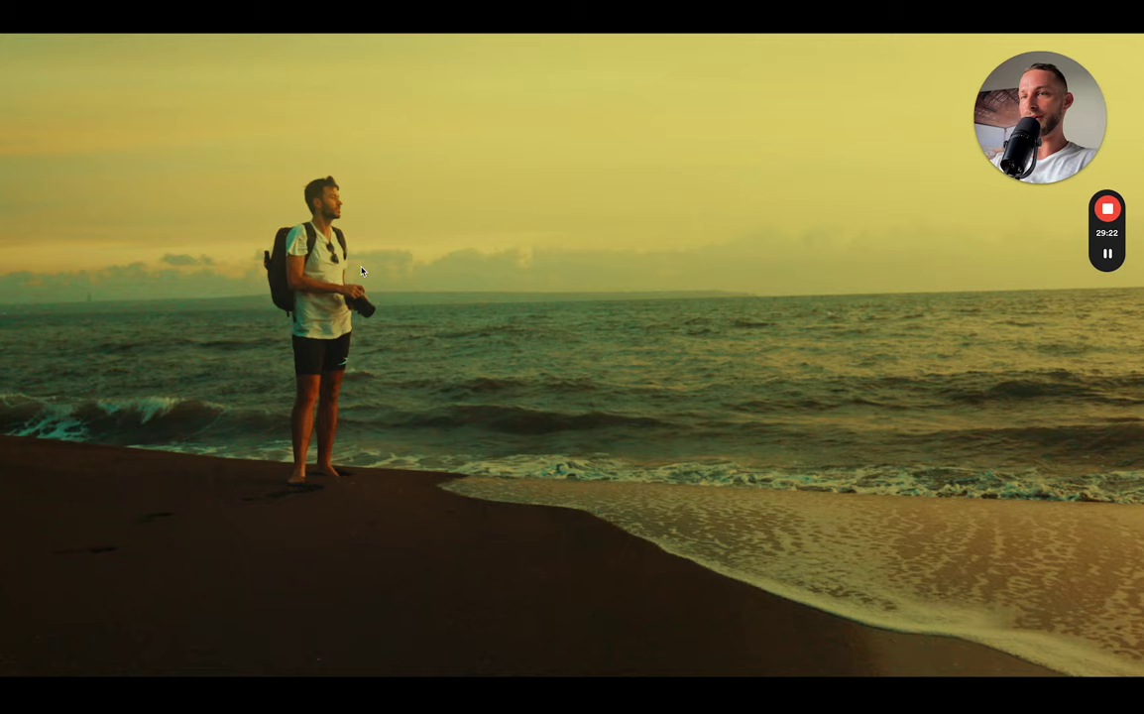
Play the graded clip in Cinema Viewer with Cmd+F, stop it, and exit to the Color page
key(super+f)
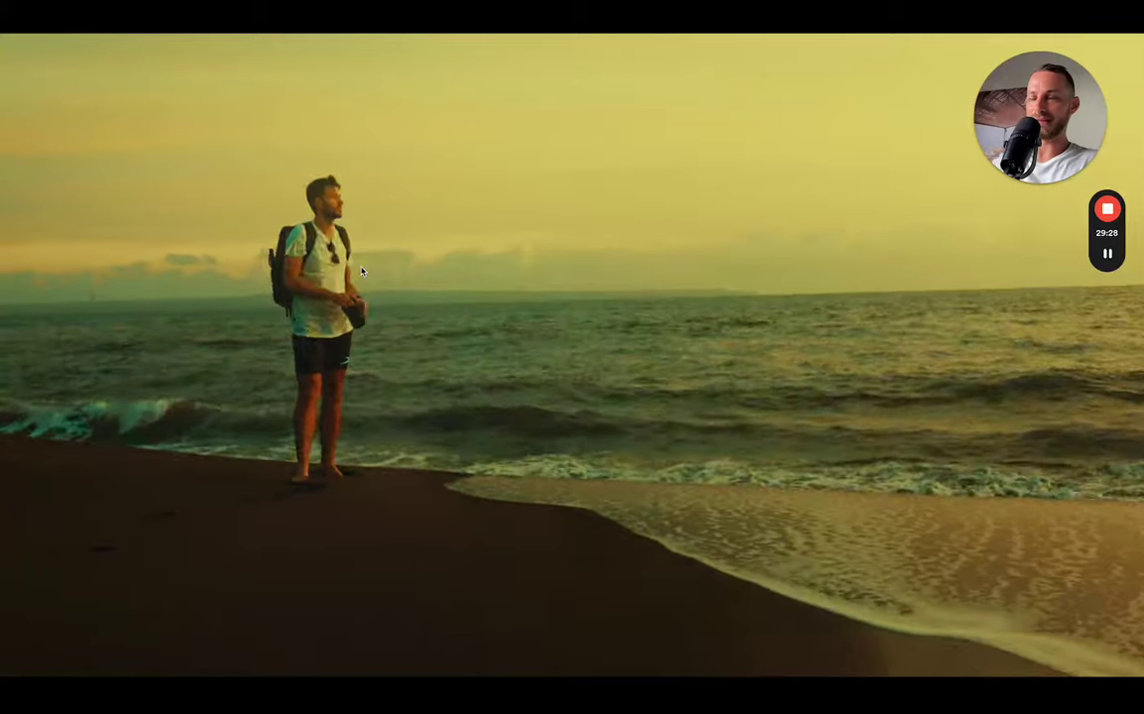
key(space)
key(Escape)
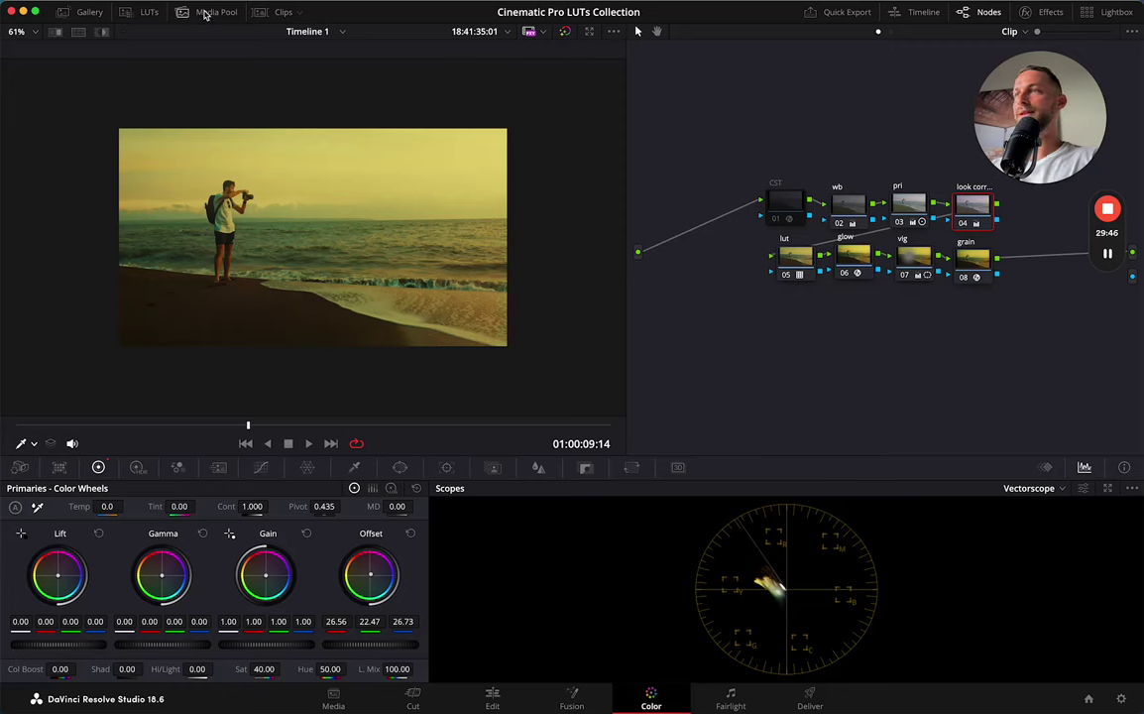
Select pool clip 03 from the clip strip and scrub to a later frame
click(283, 12)
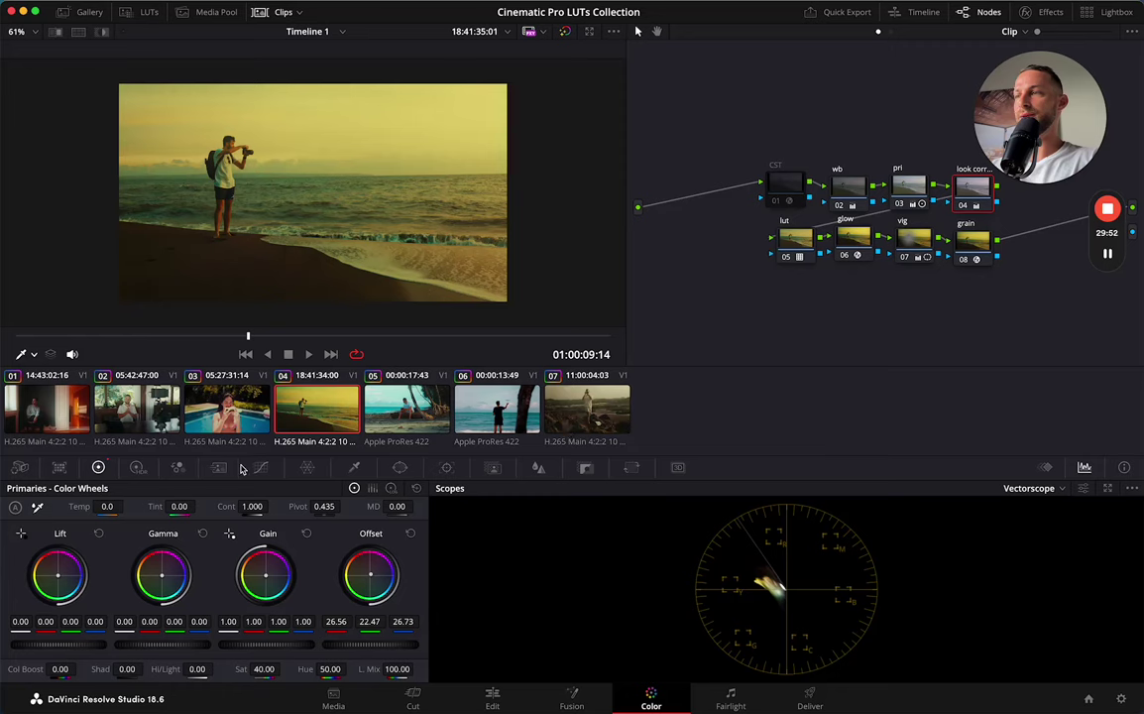
click(136, 415)
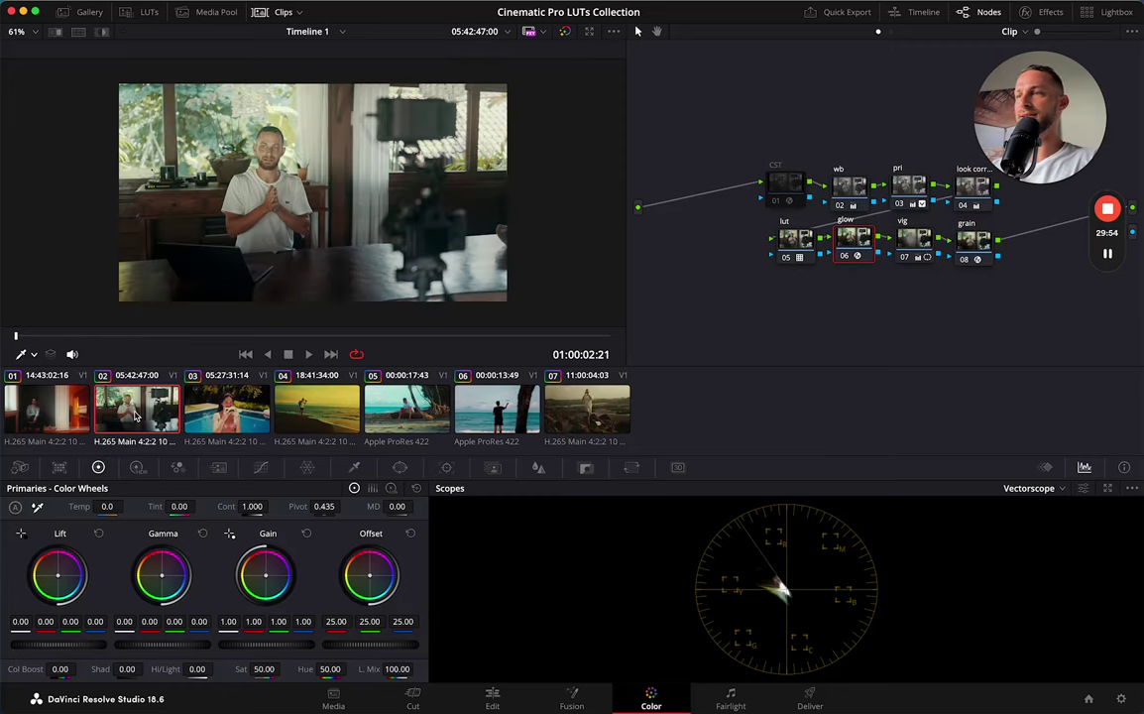
click(217, 424)
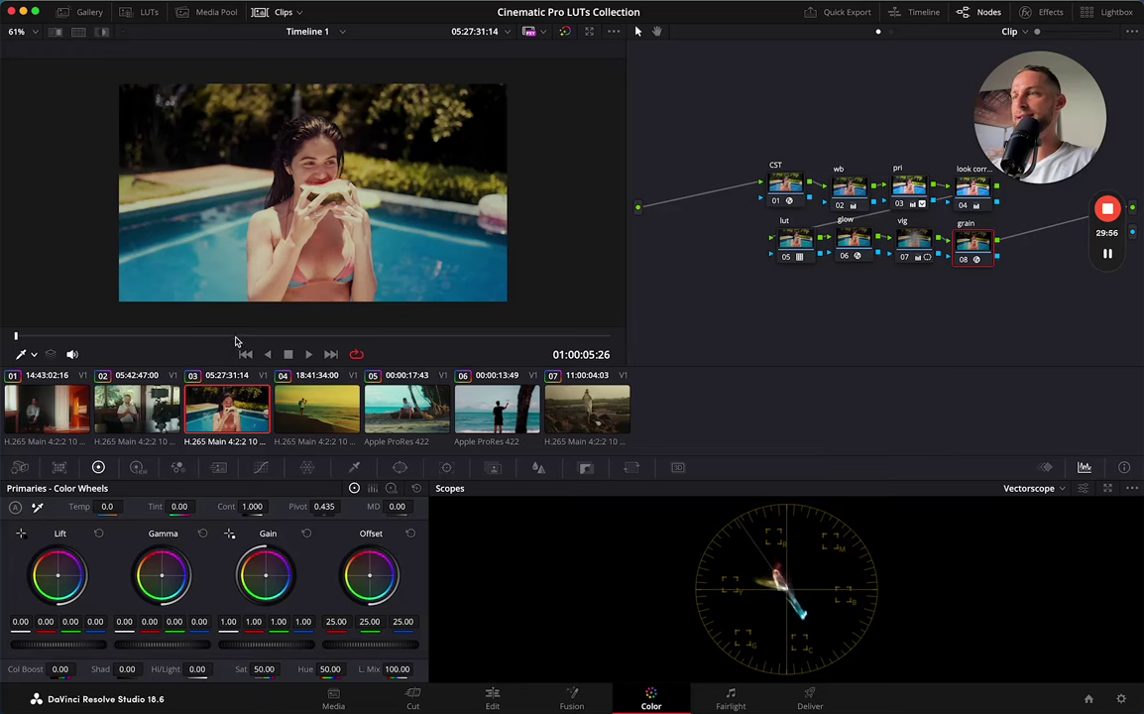
drag(235, 338, 70, 347)
drag(54, 342, 156, 338)
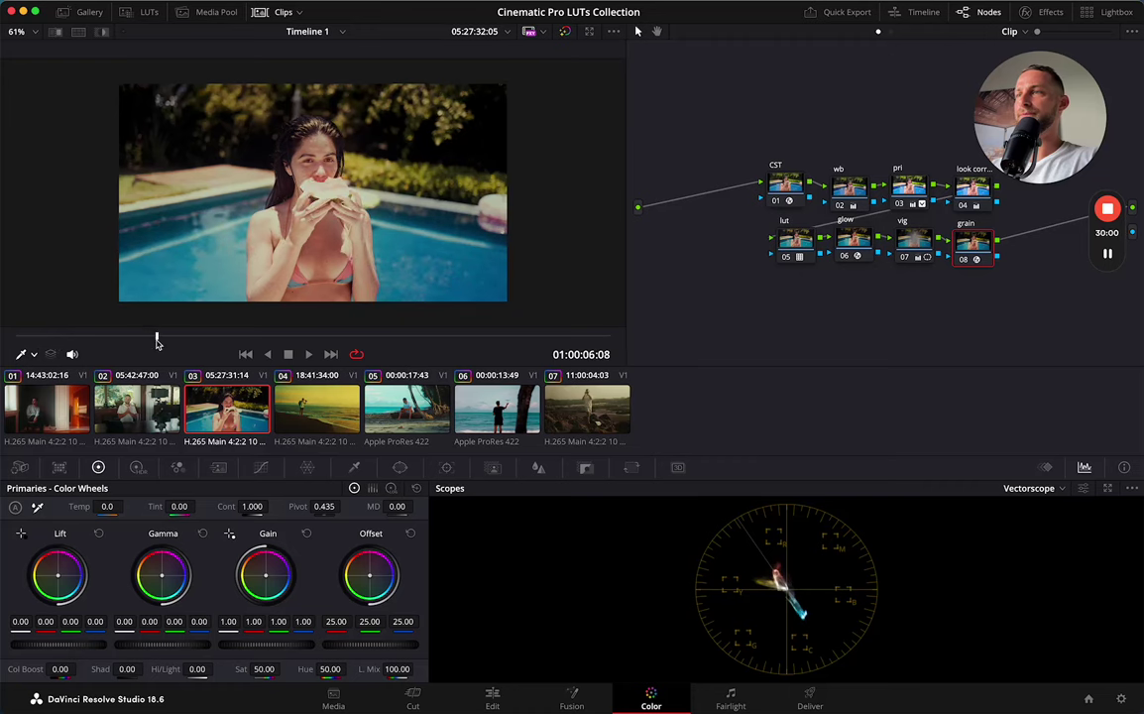
Reset the grades of the CST, wb, pri and look nodes (01–04)
right_click(793, 310)
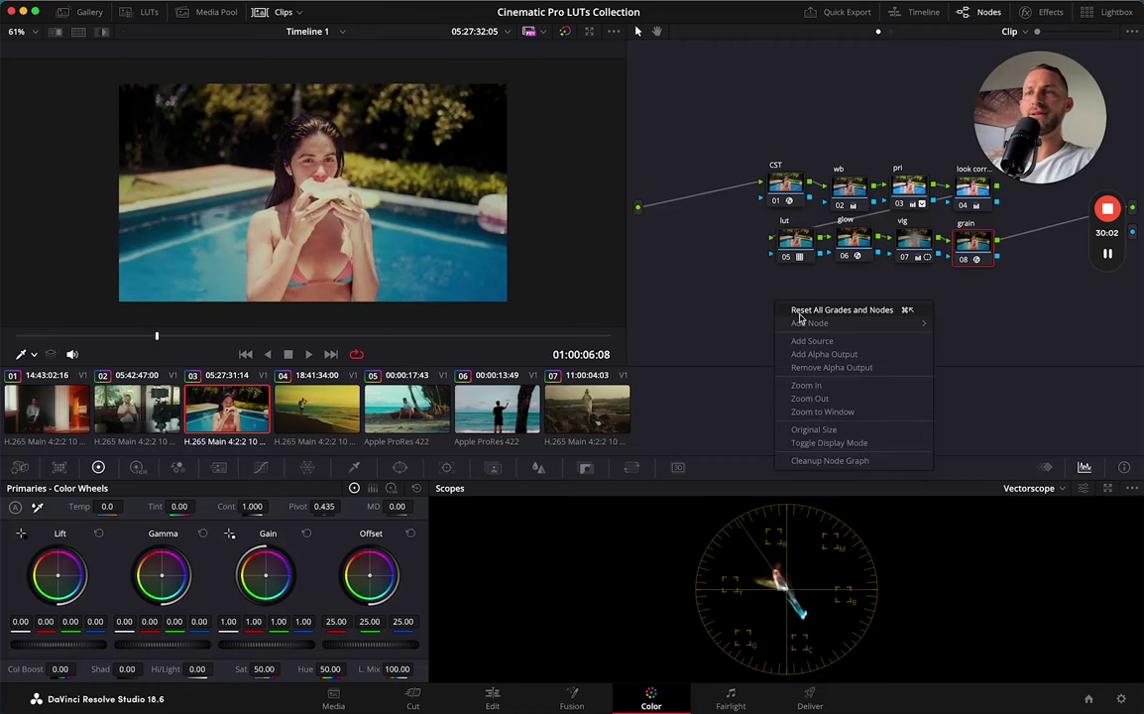
click(793, 288)
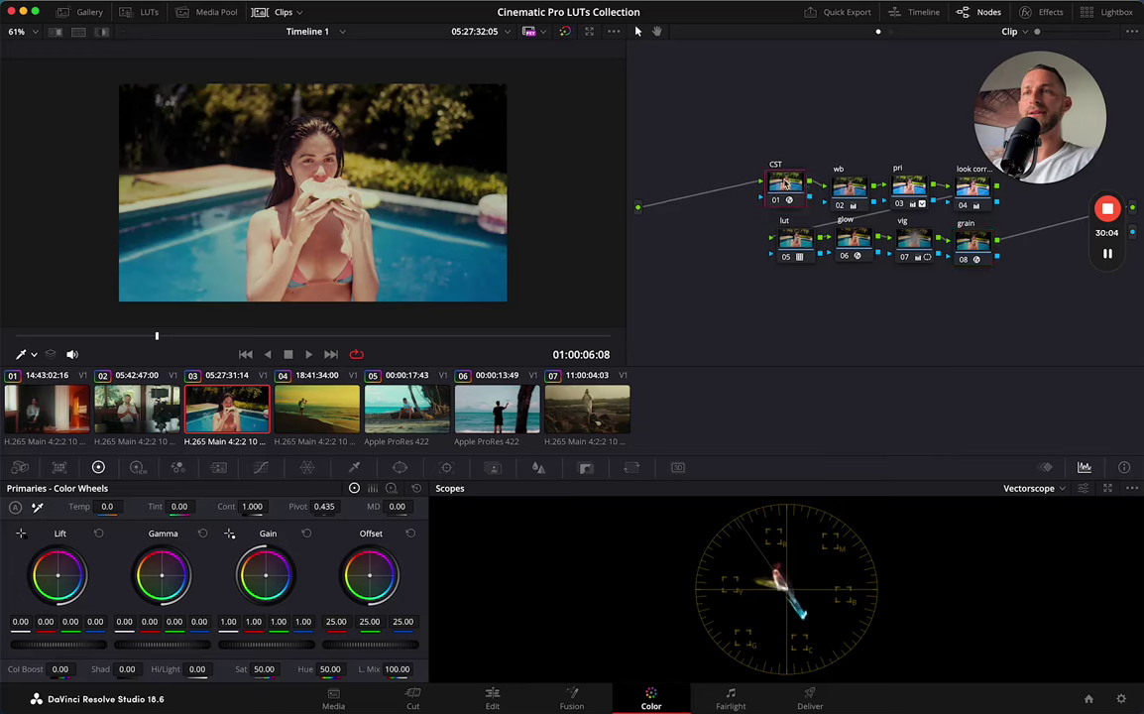
right_click(806, 185)
click(842, 230)
click(851, 194)
right_click(851, 194)
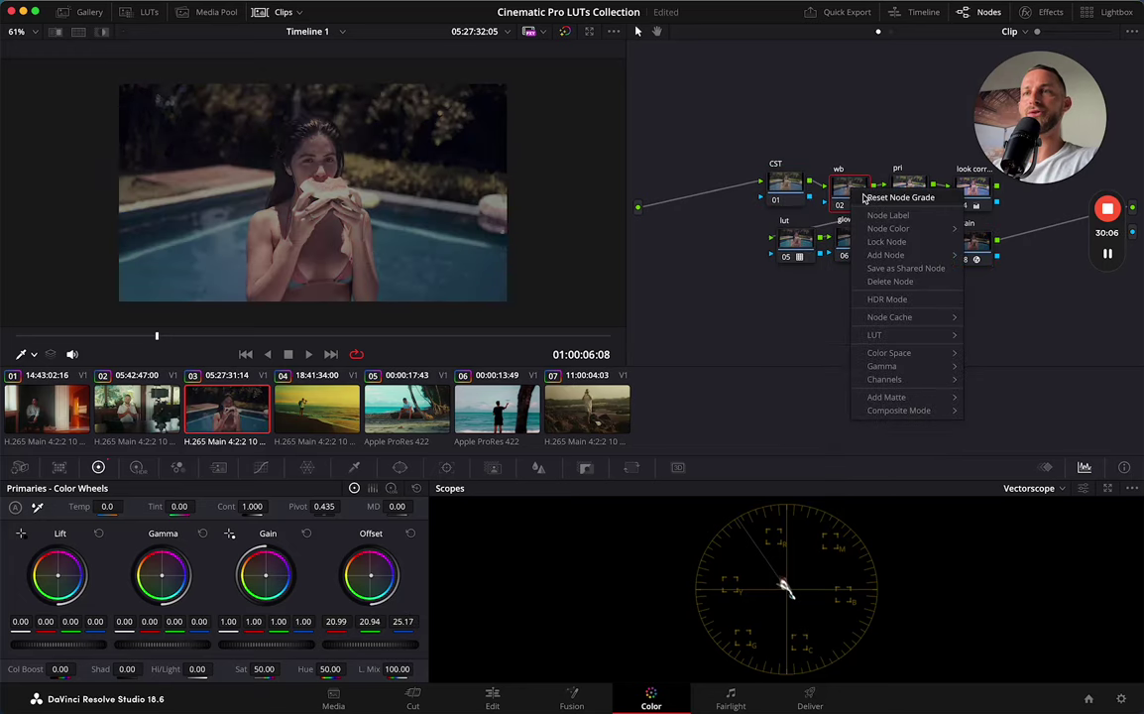
click(893, 197)
click(910, 186)
right_click(914, 187)
click(952, 198)
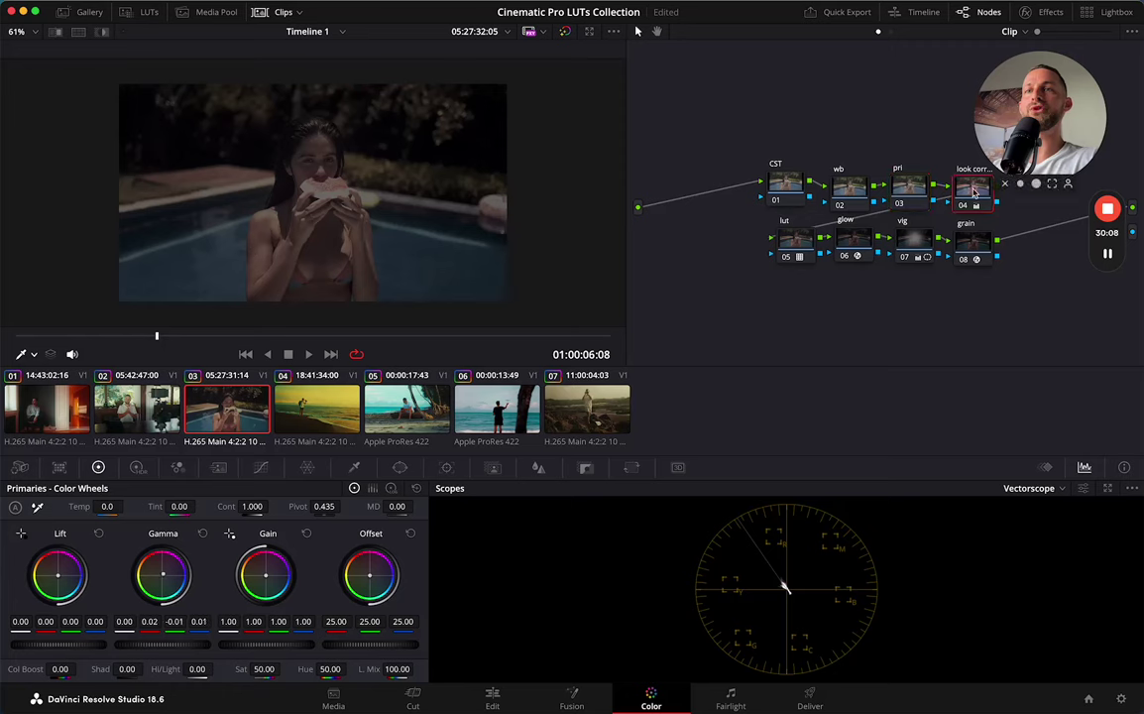
click(971, 188)
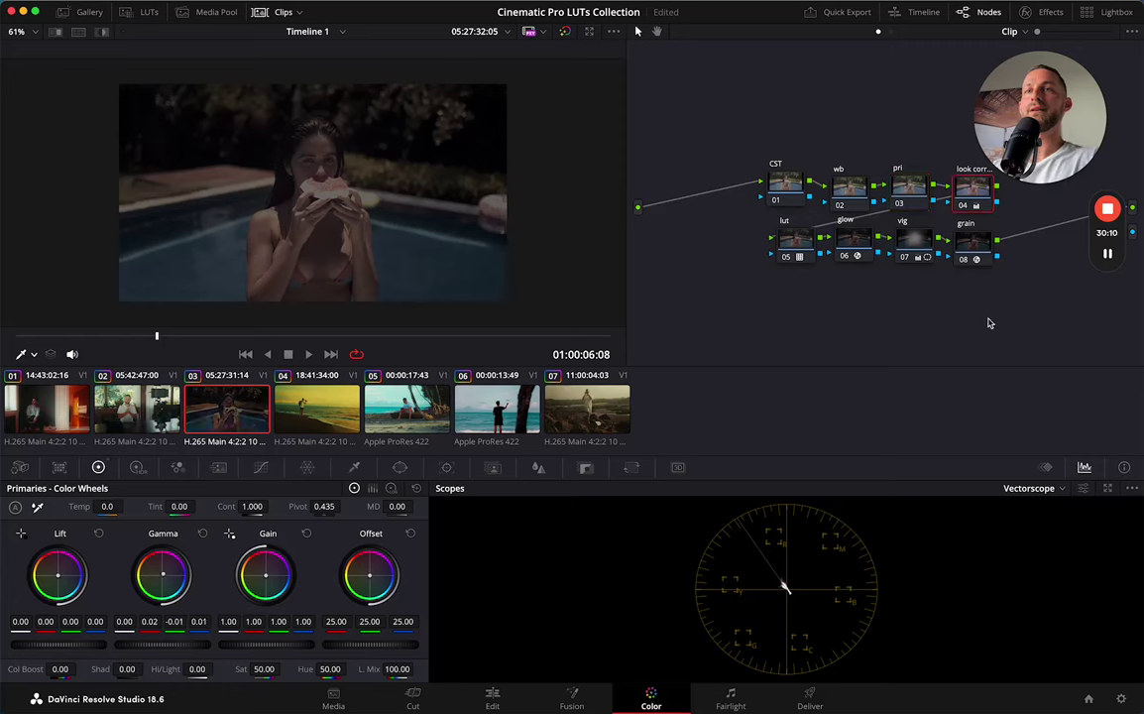
right_click(986, 190)
click(989, 192)
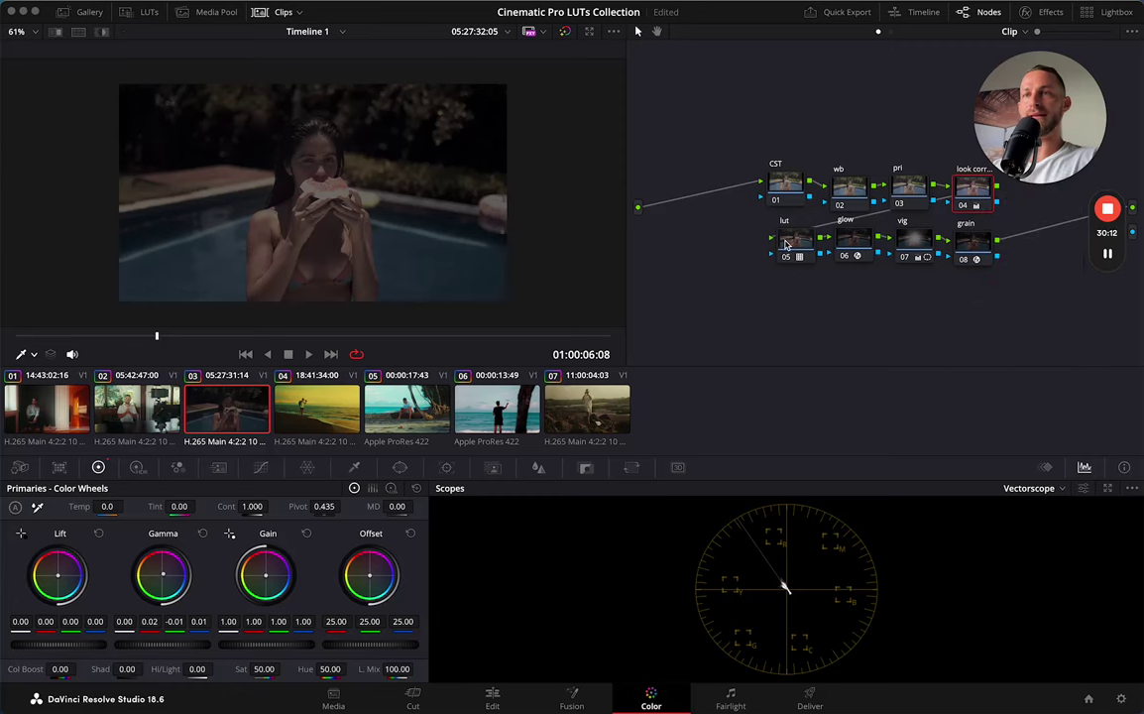
Reset the lut, glow, vig and grain node grades (05–08) and reselect the CST node
right_click(808, 252)
click(841, 253)
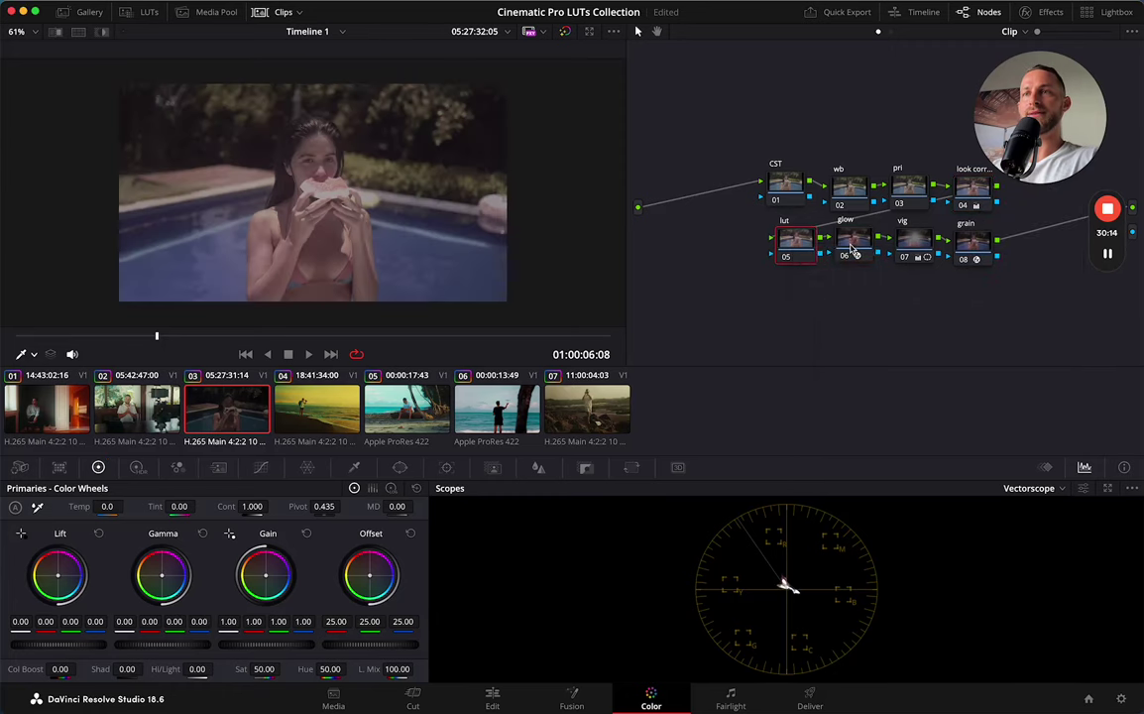
right_click(859, 244)
click(892, 251)
click(911, 248)
right_click(910, 248)
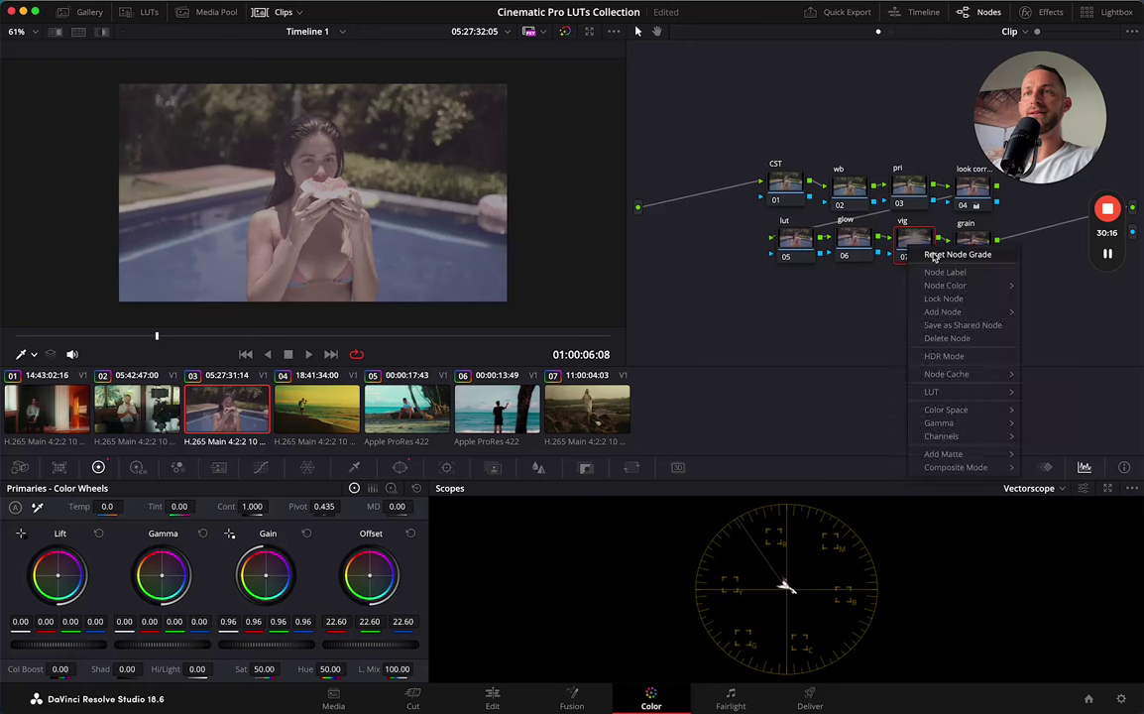
click(927, 254)
right_click(988, 260)
click(1001, 255)
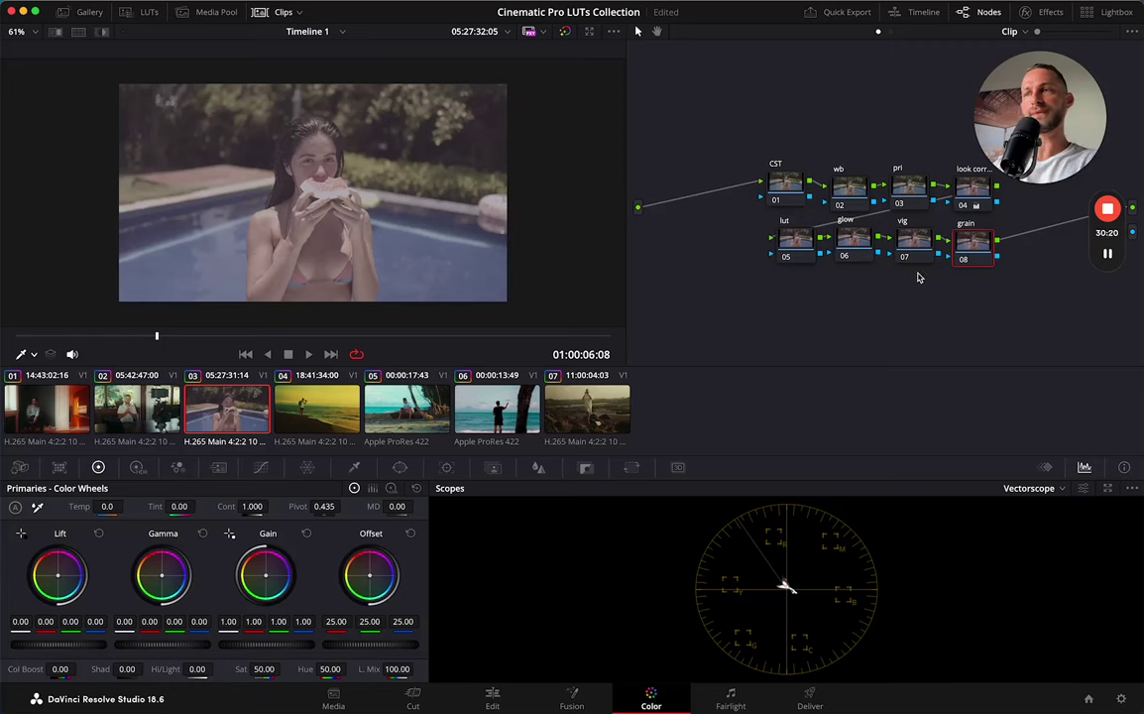
click(790, 194)
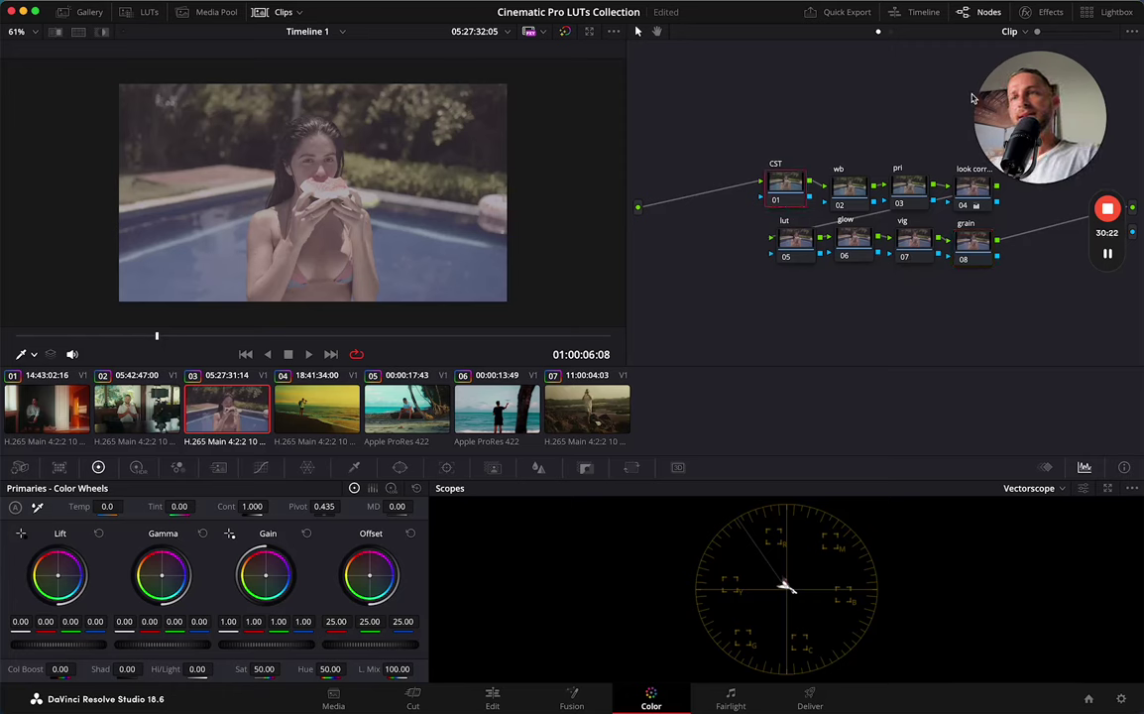
drag(785, 184, 774, 185)
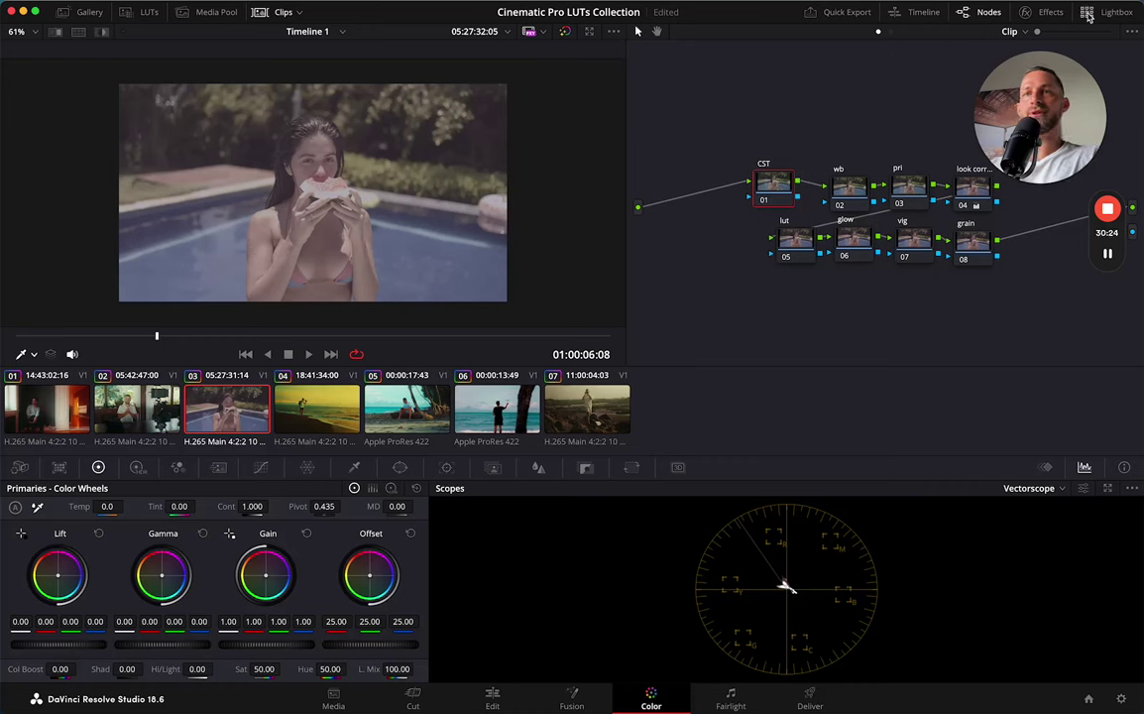
Search the effects library for 'color' and drag Color Space Transform onto the CST node
click(1049, 14)
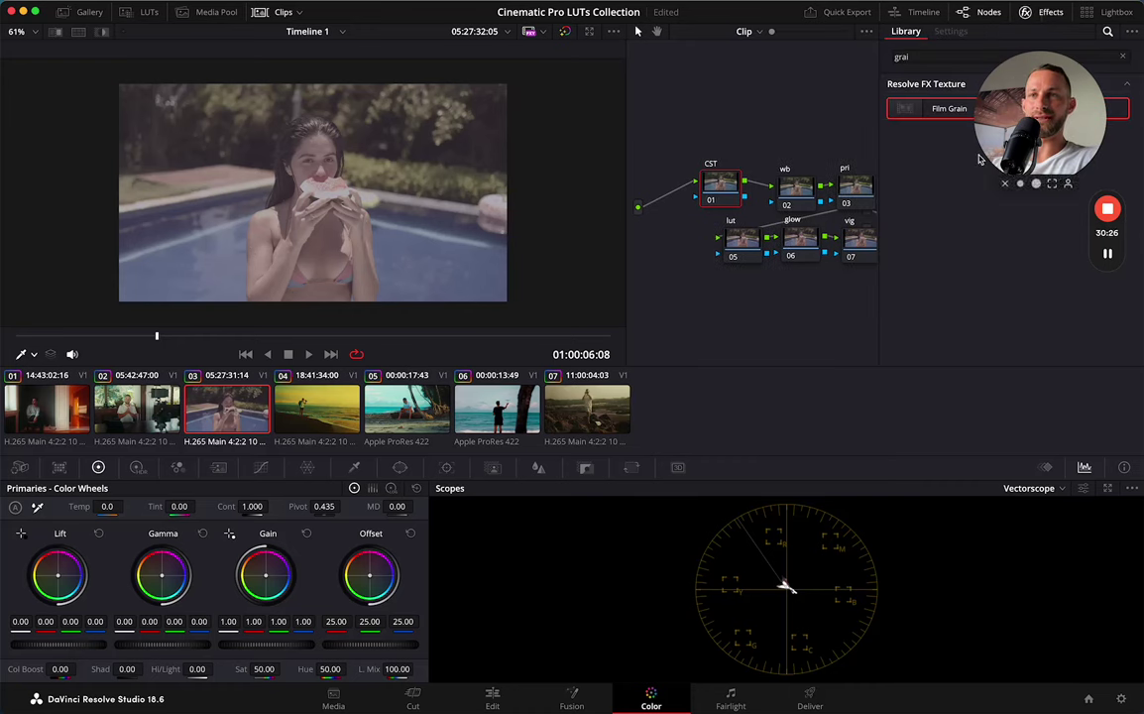
click(930, 60)
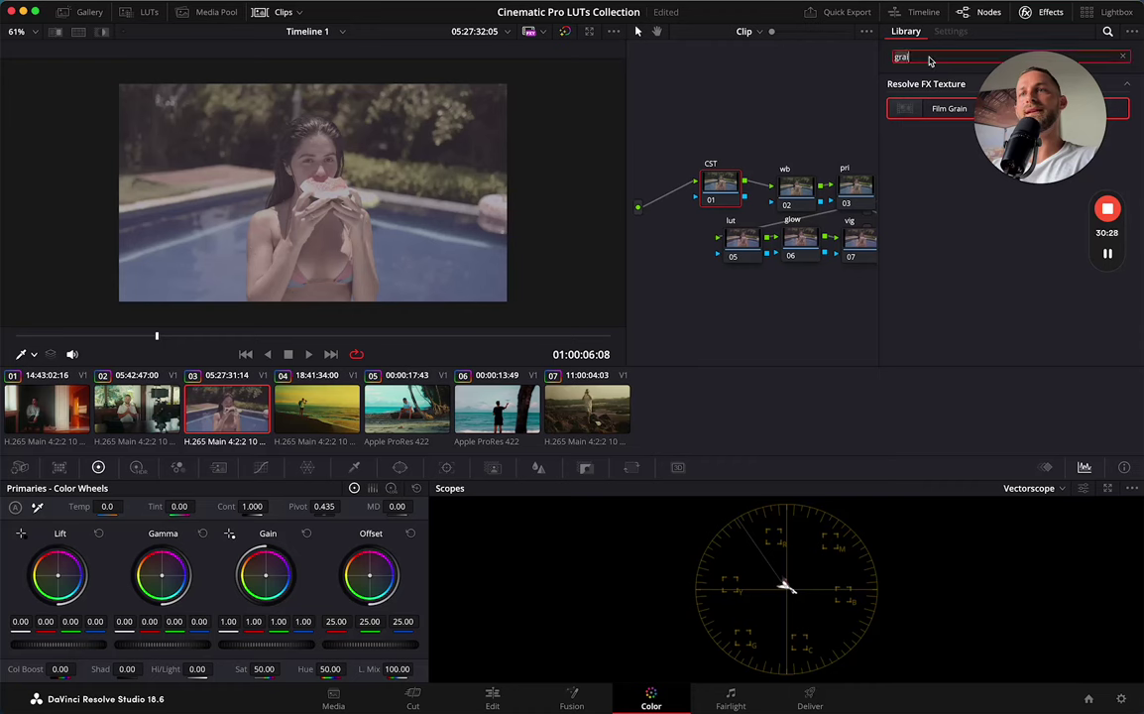
key(BackSpace)
key(BackSpace)
key(BackSpace)
key(BackSpace)
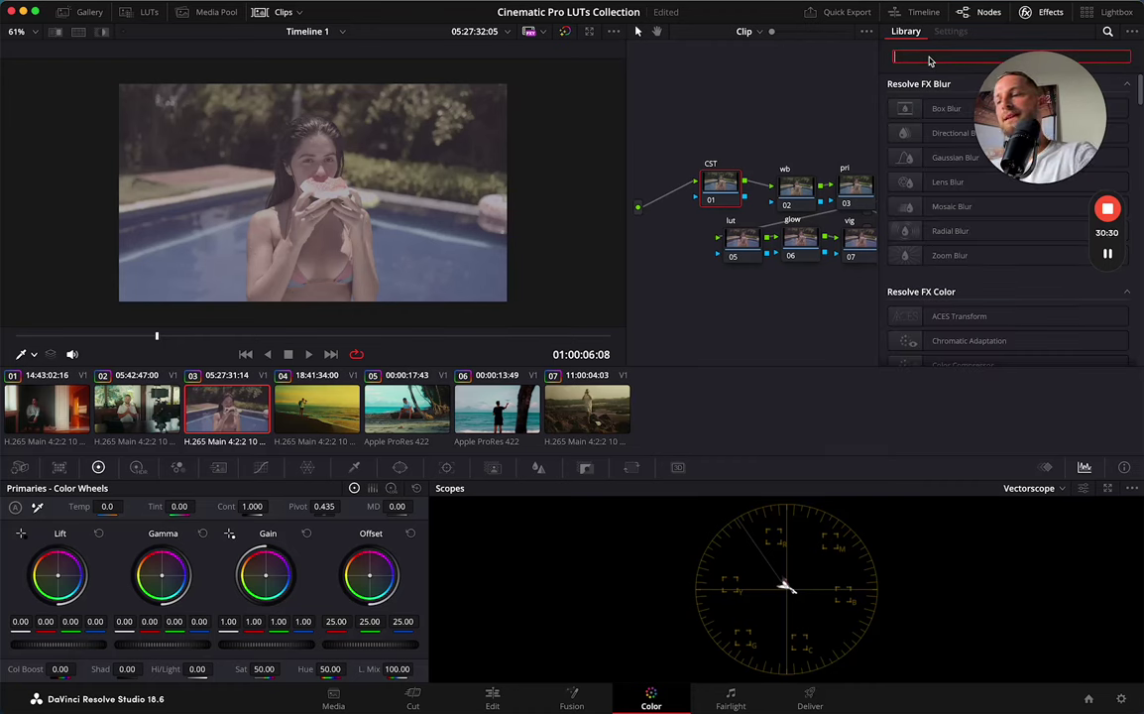
text(cst)
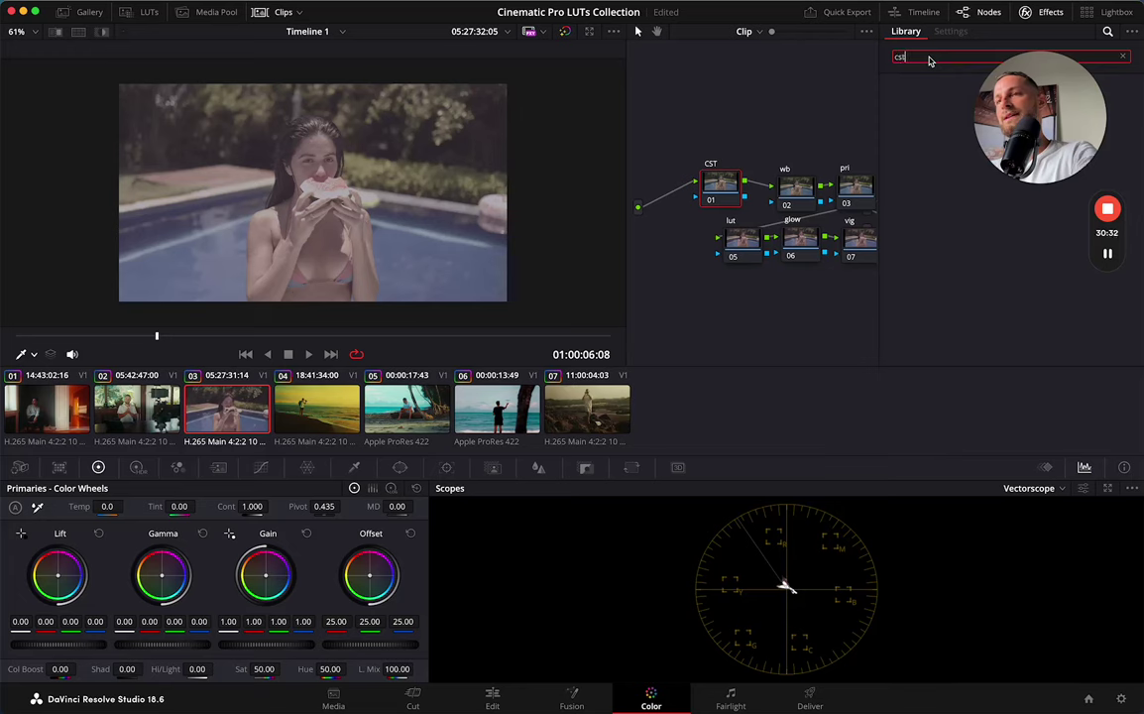
key(BackSpace)
text(olor)
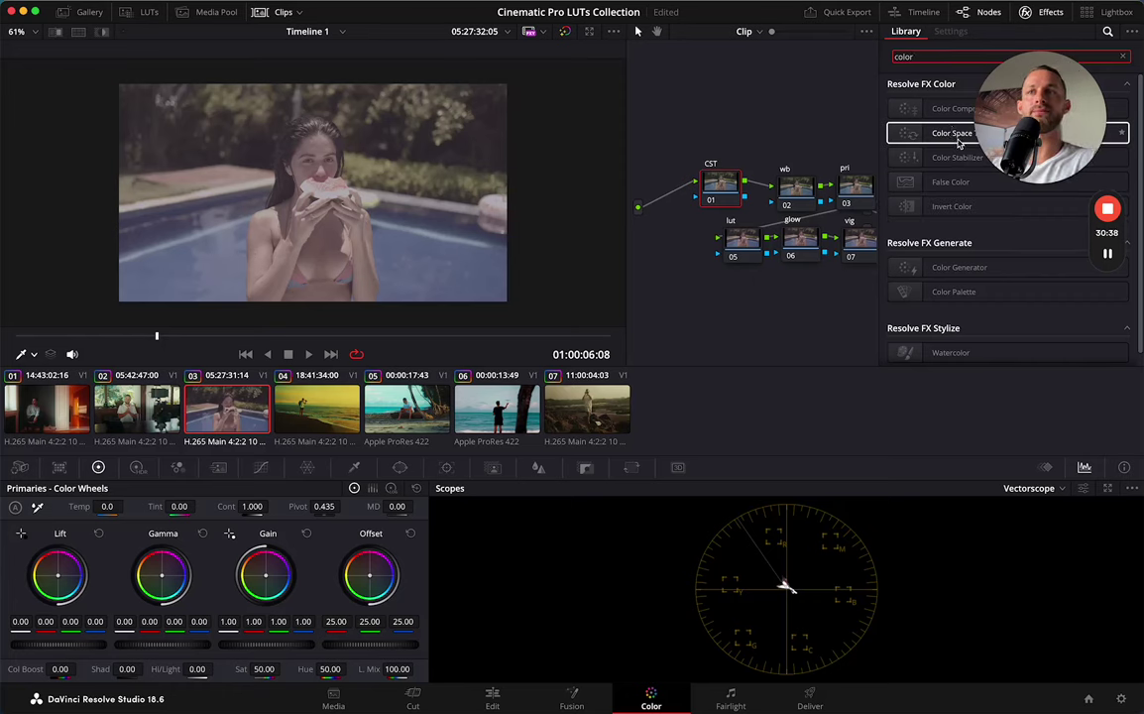
mouse_move(956, 147)
mouse_down()
mouse_move(783, 144)
mouse_move(684, 178)
mouse_move(892, 153)
mouse_move(953, 129)
mouse_up()
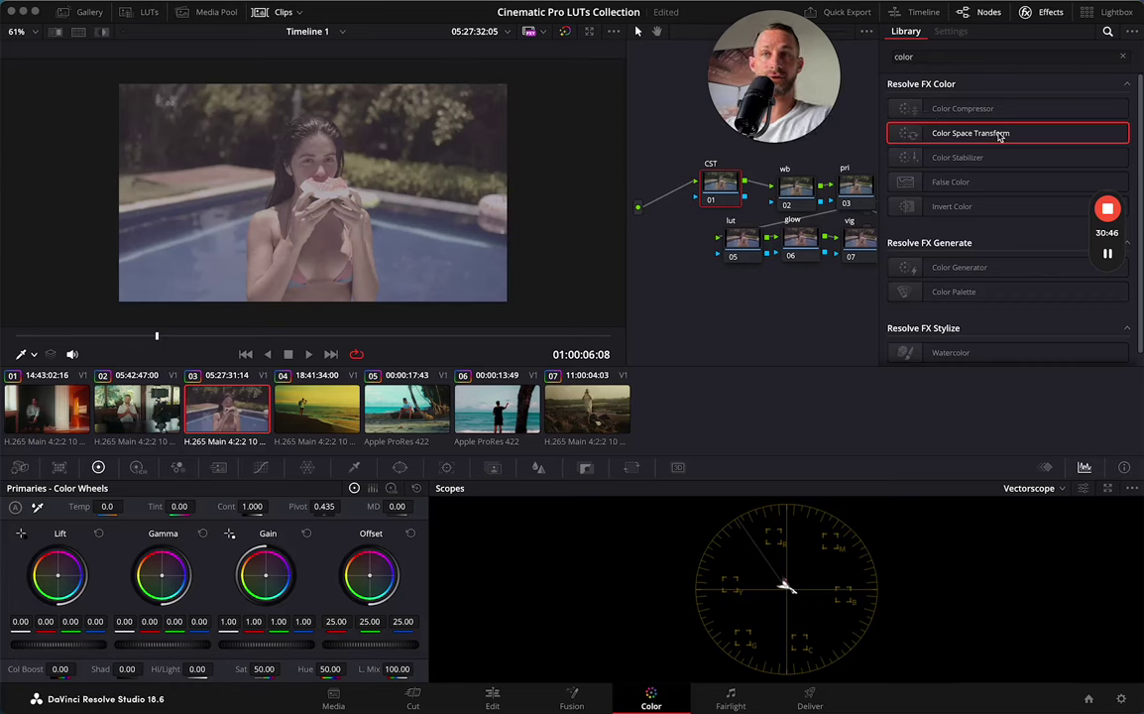
drag(999, 137, 722, 189)
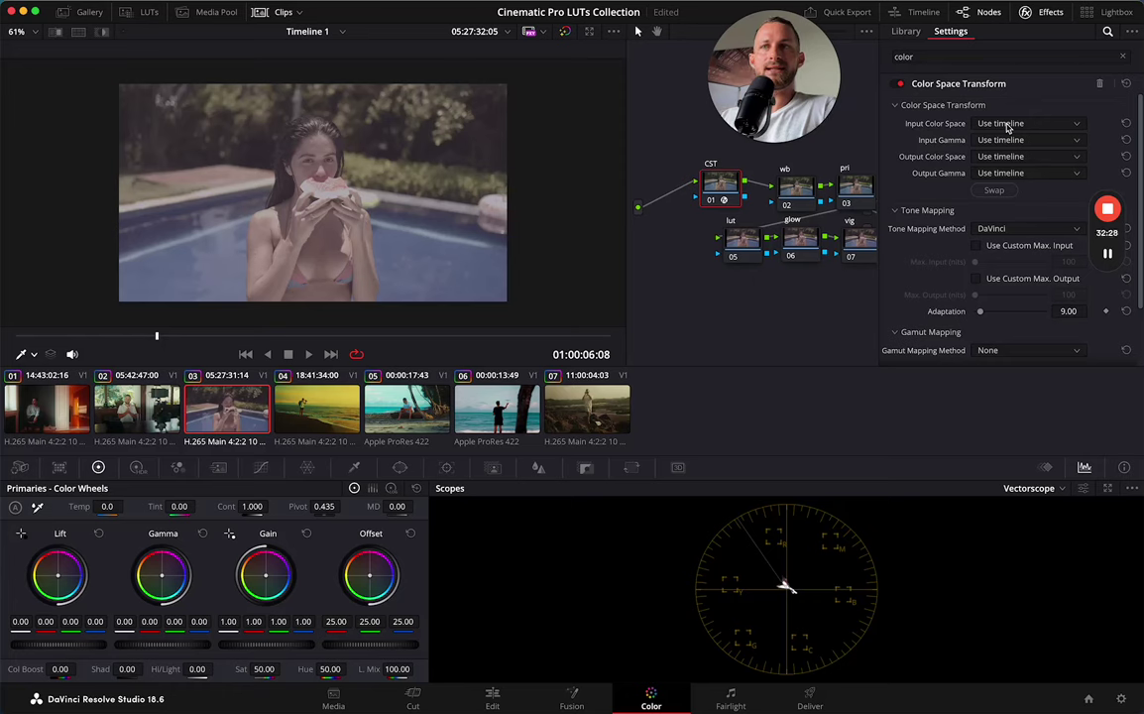
Set the Color Space Transform input to Canon Cinema Gamut with Canon Log 3 gamma
click(1008, 124)
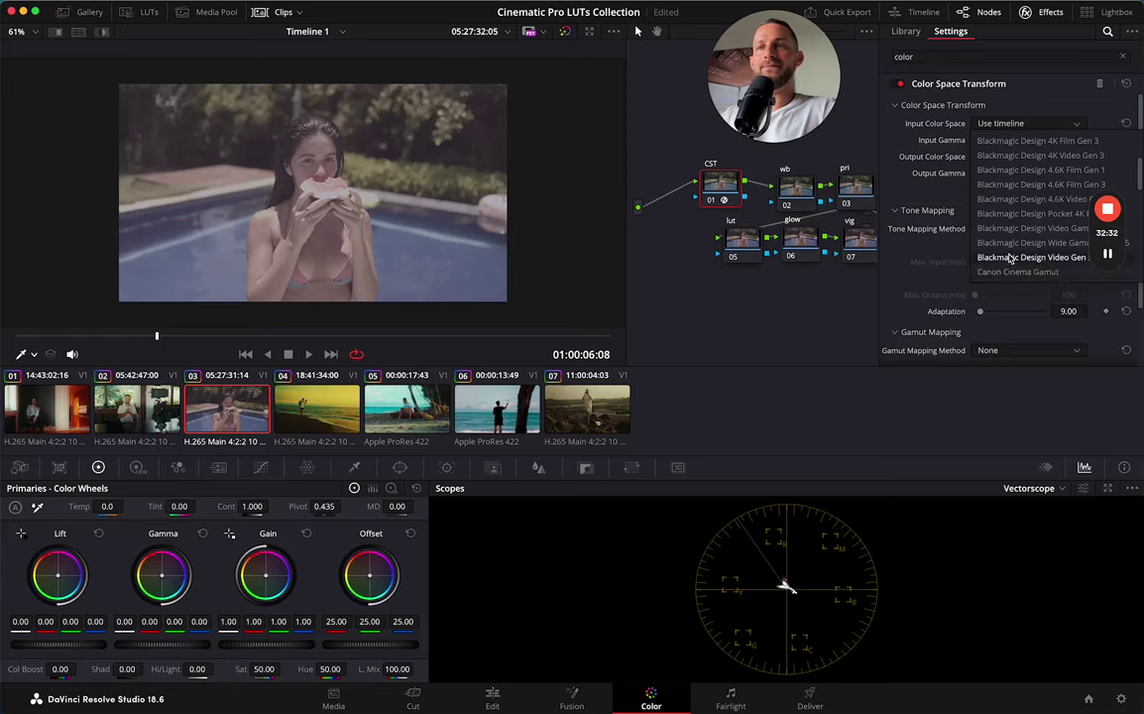
click(1009, 262)
click(1015, 146)
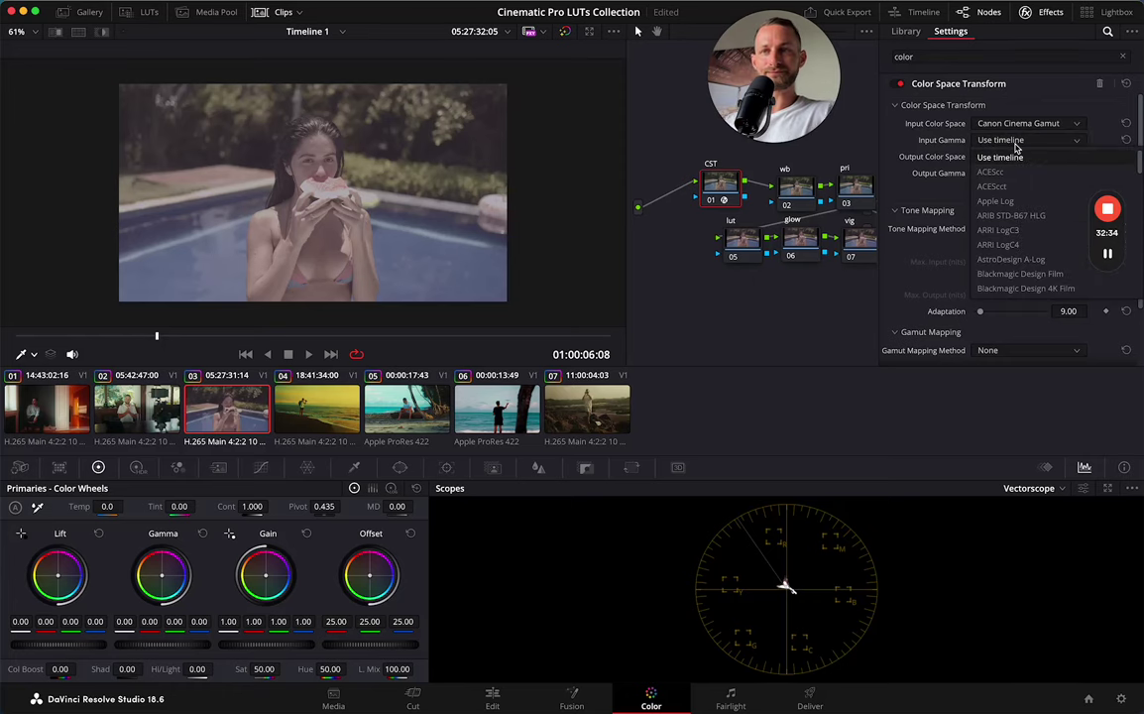
scroll(1016, 147, down, 3)
scroll(1009, 228, down, 2)
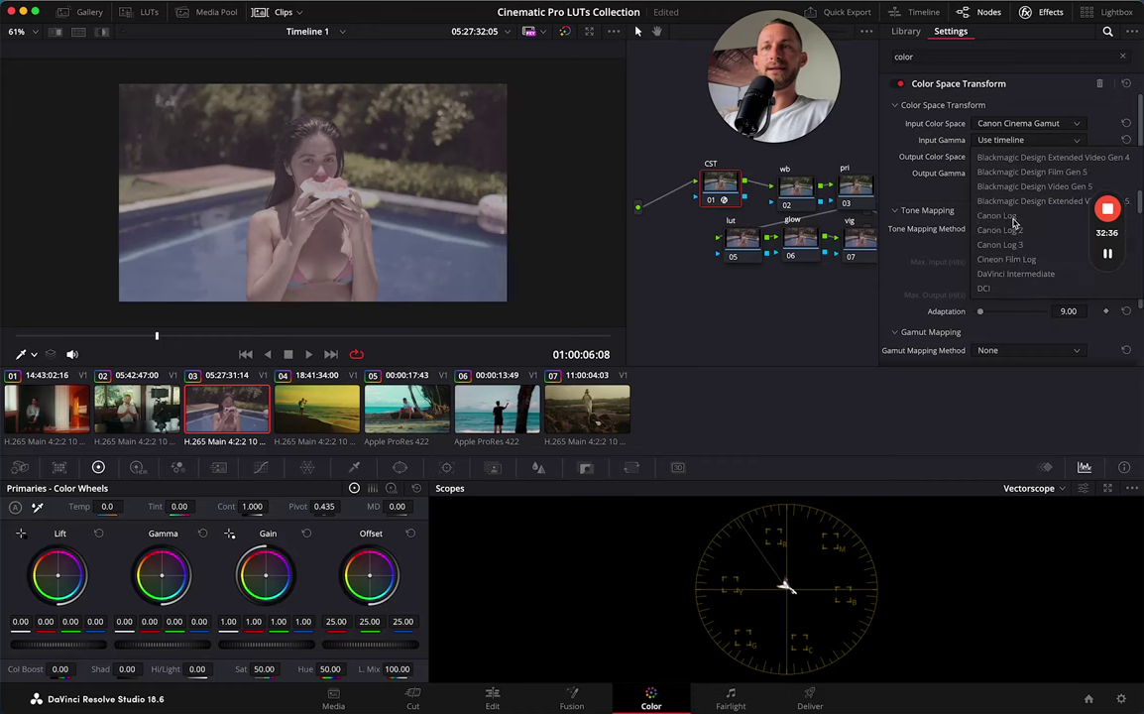
click(1012, 246)
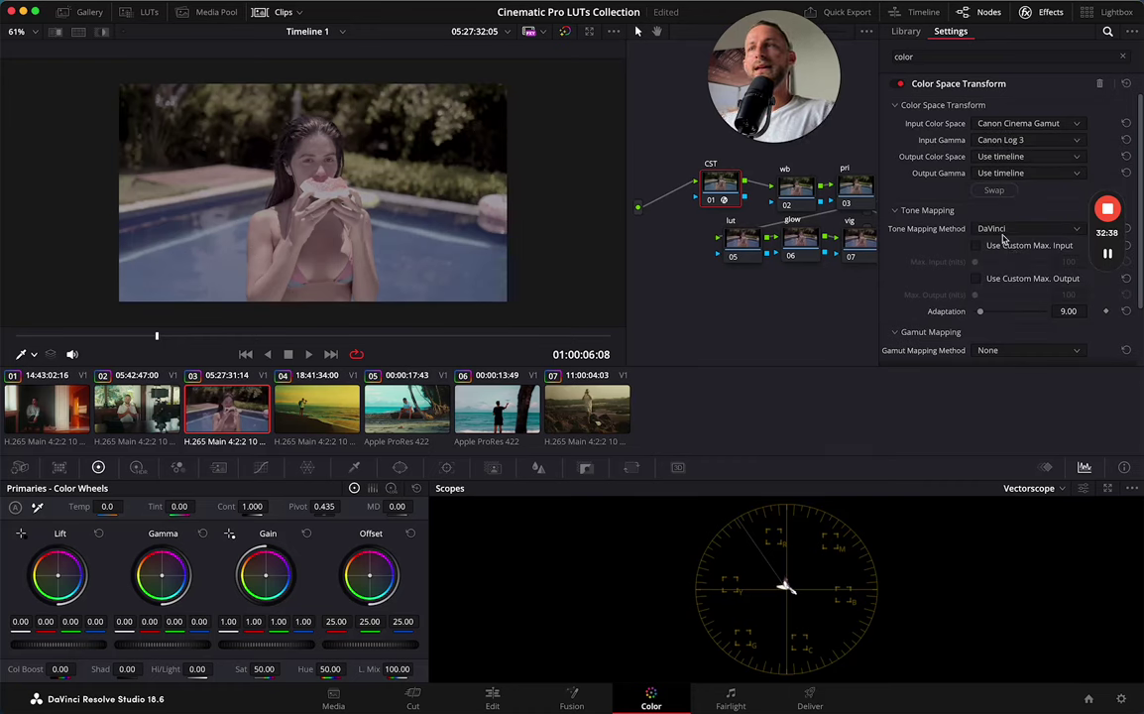
Set the output color space to Rec.709 with Gamma 2.4
click(1019, 158)
text(rec)
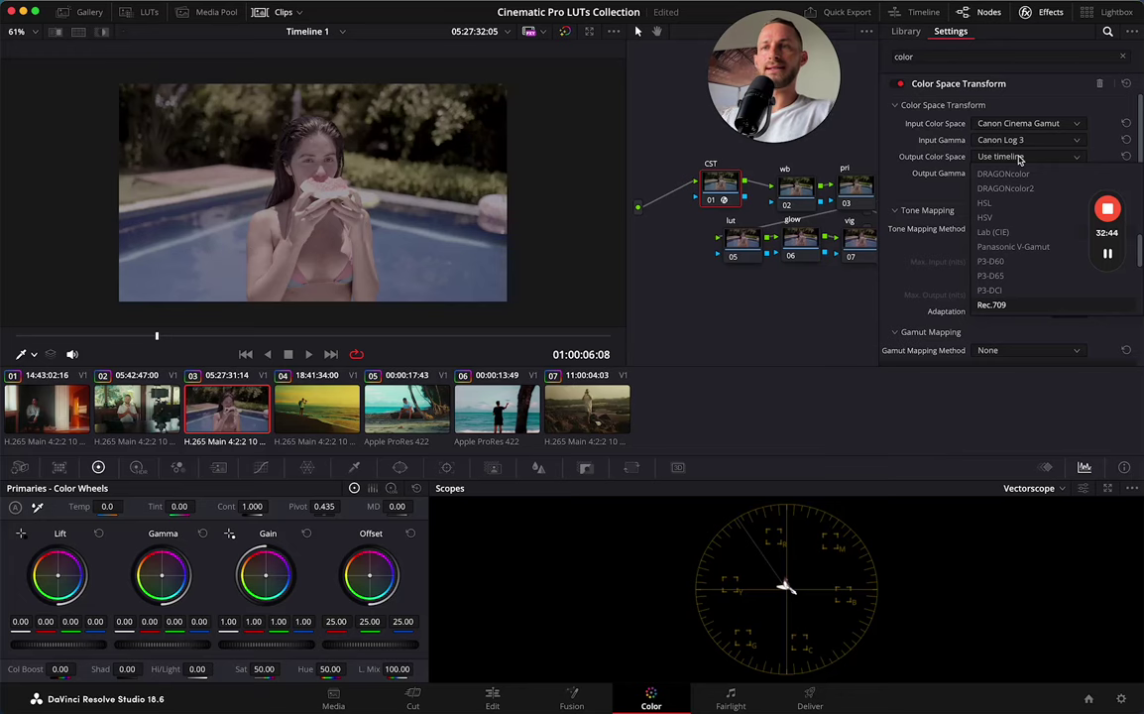
click(993, 306)
click(1007, 175)
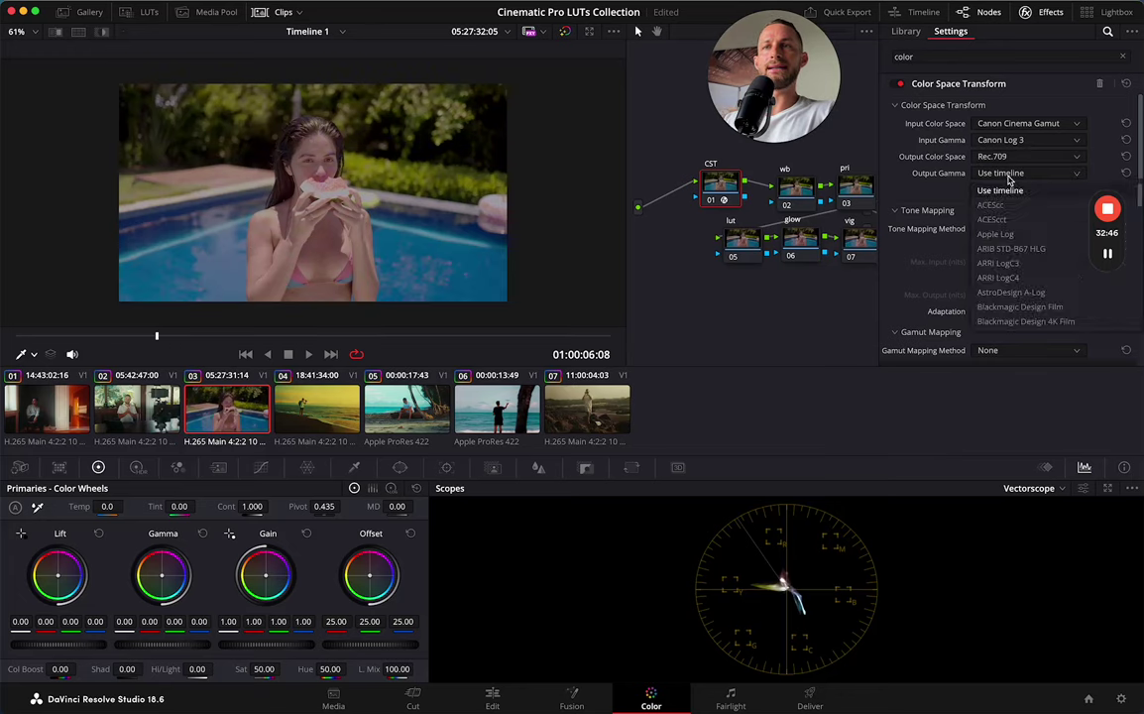
scroll(1009, 295, down, 10)
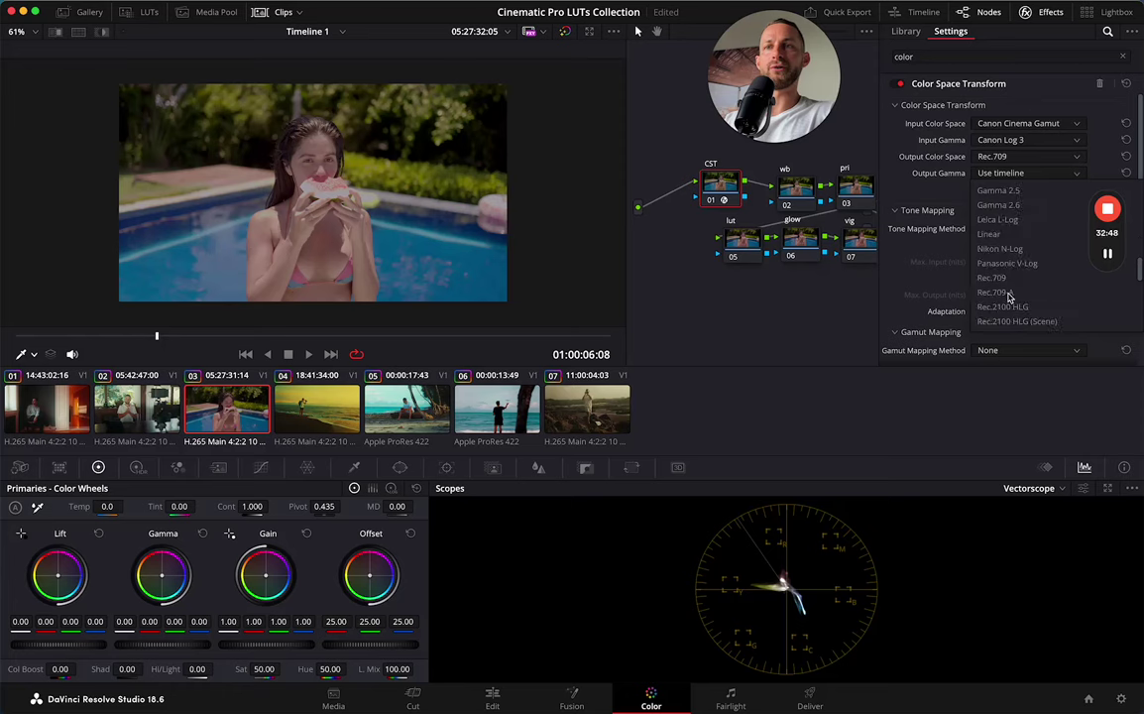
scroll(1004, 228, up, 2)
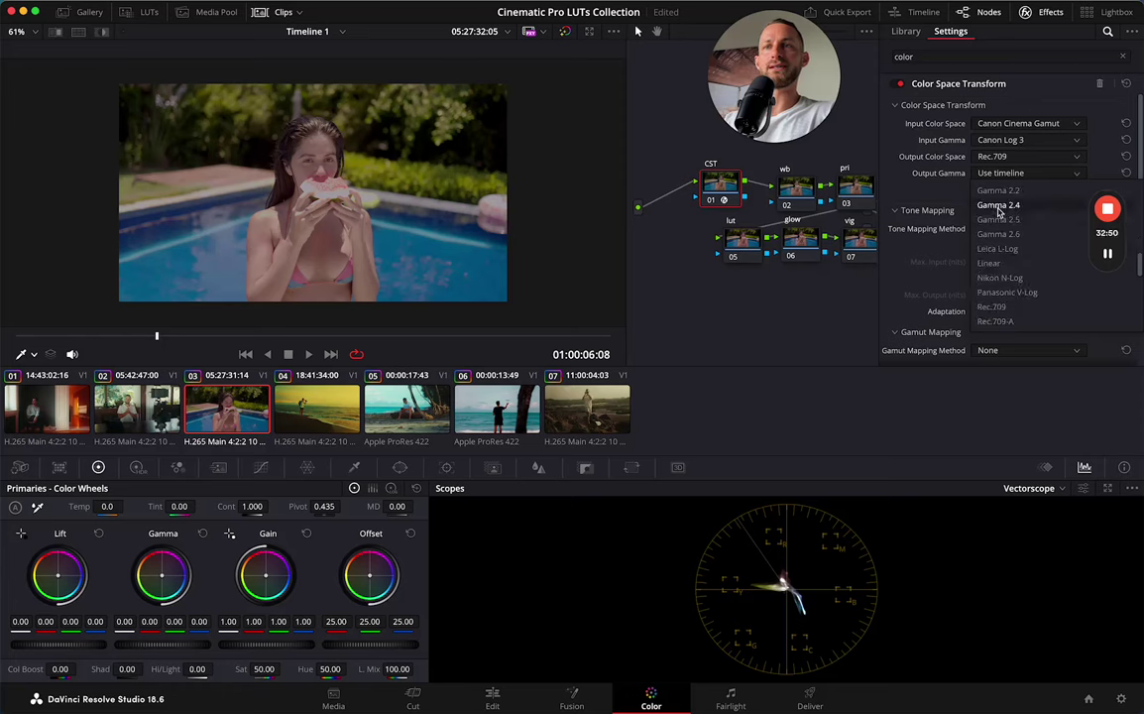
click(998, 205)
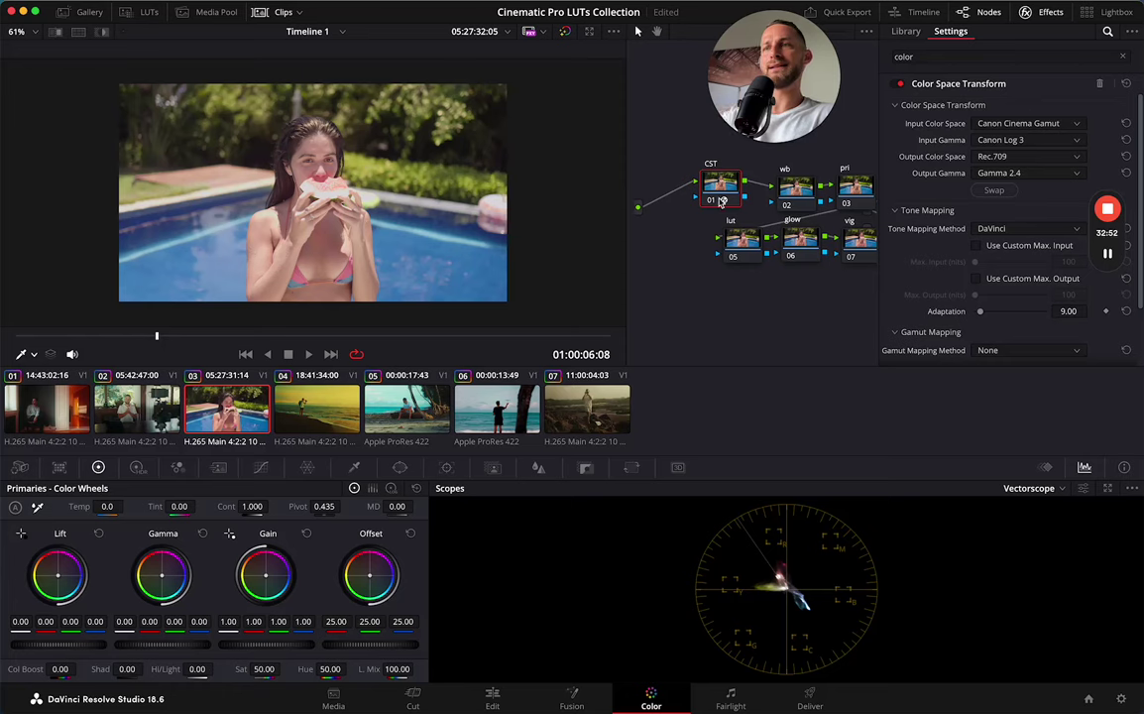
Toggle the CST node off and on to compare, then close the effect settings to show the full node tree
click(713, 201)
click(713, 201)
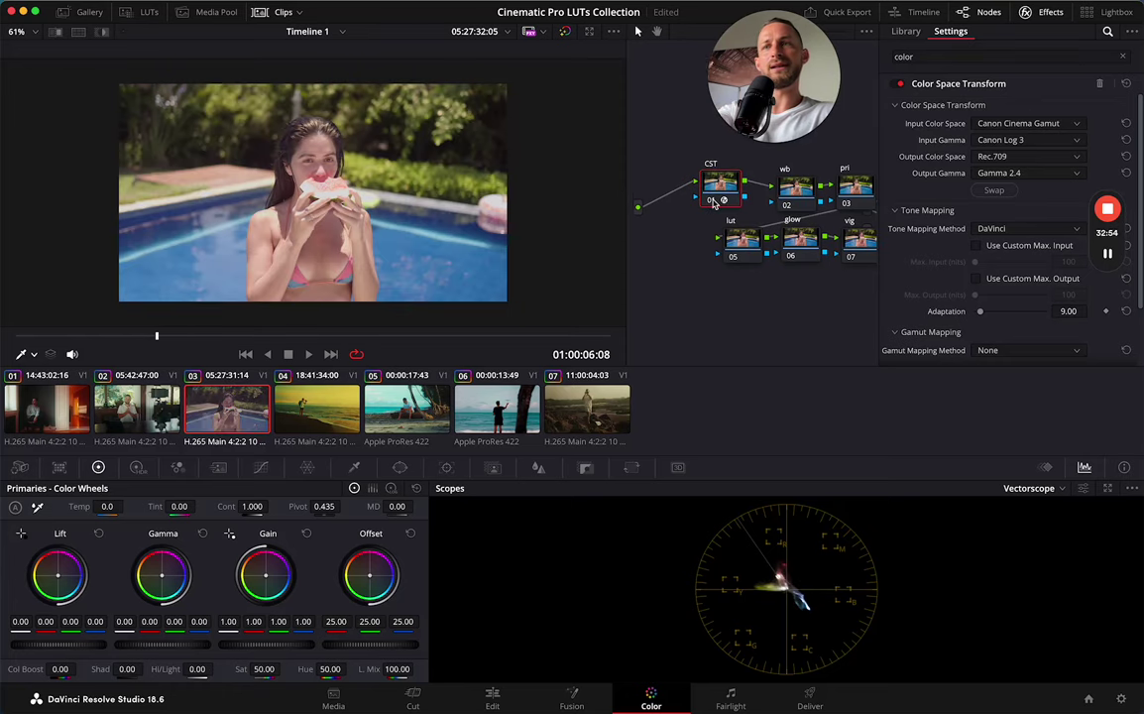
click(713, 202)
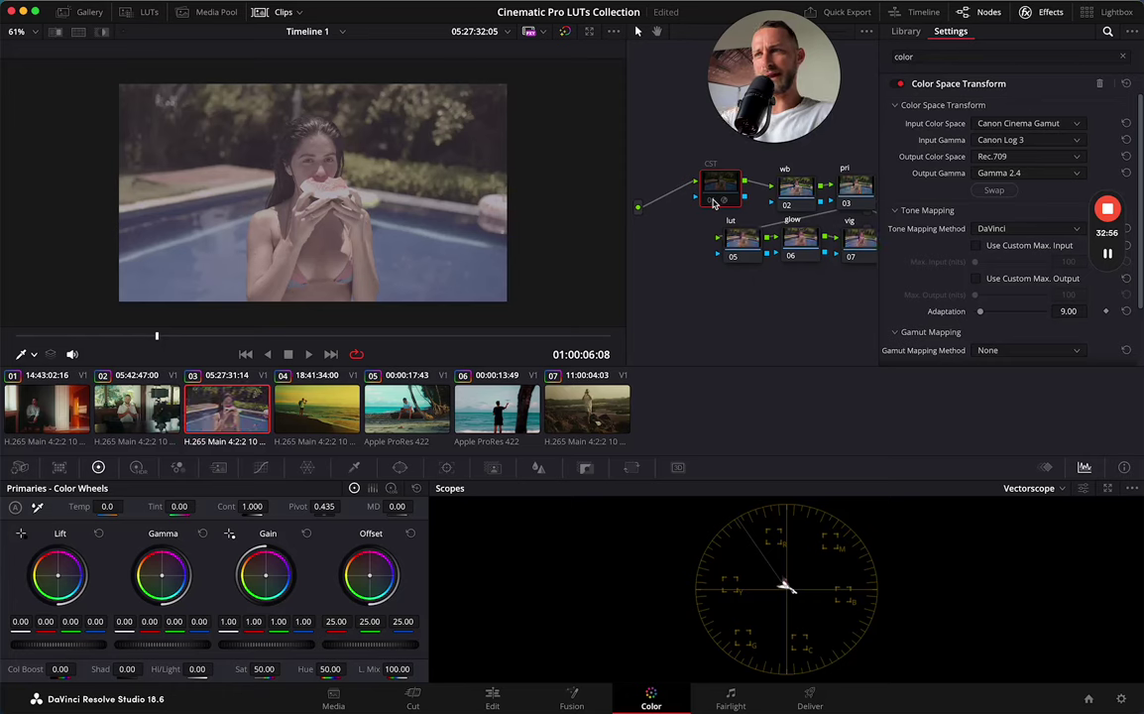
click(713, 202)
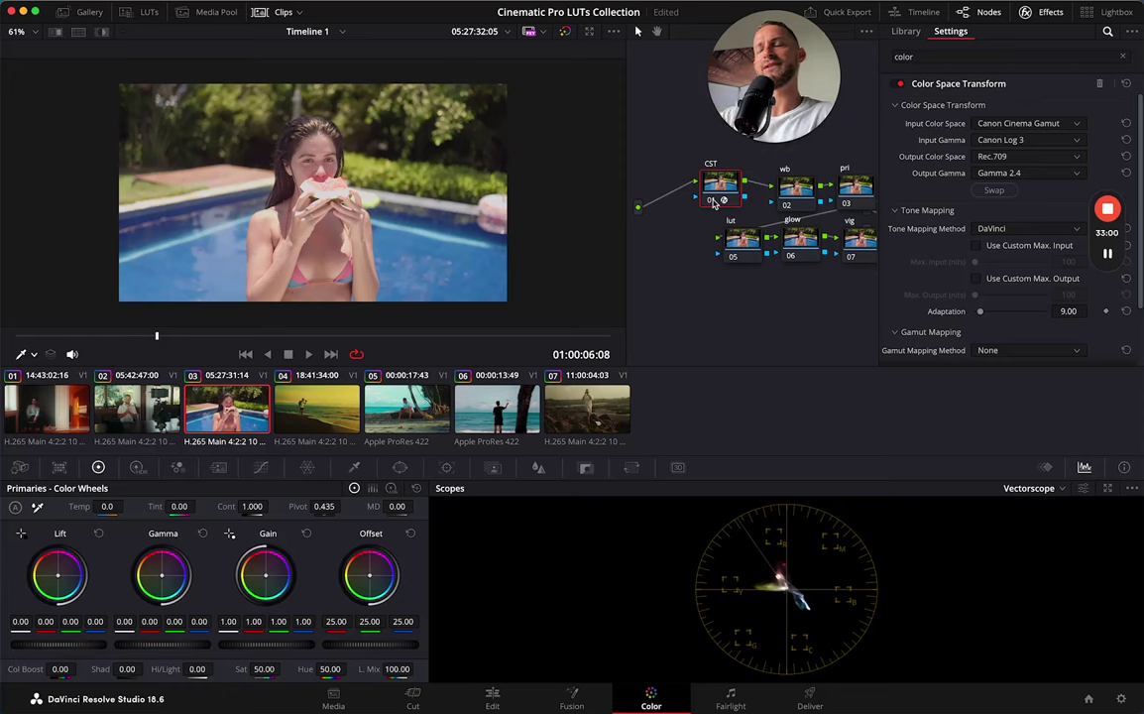
click(713, 202)
click(713, 201)
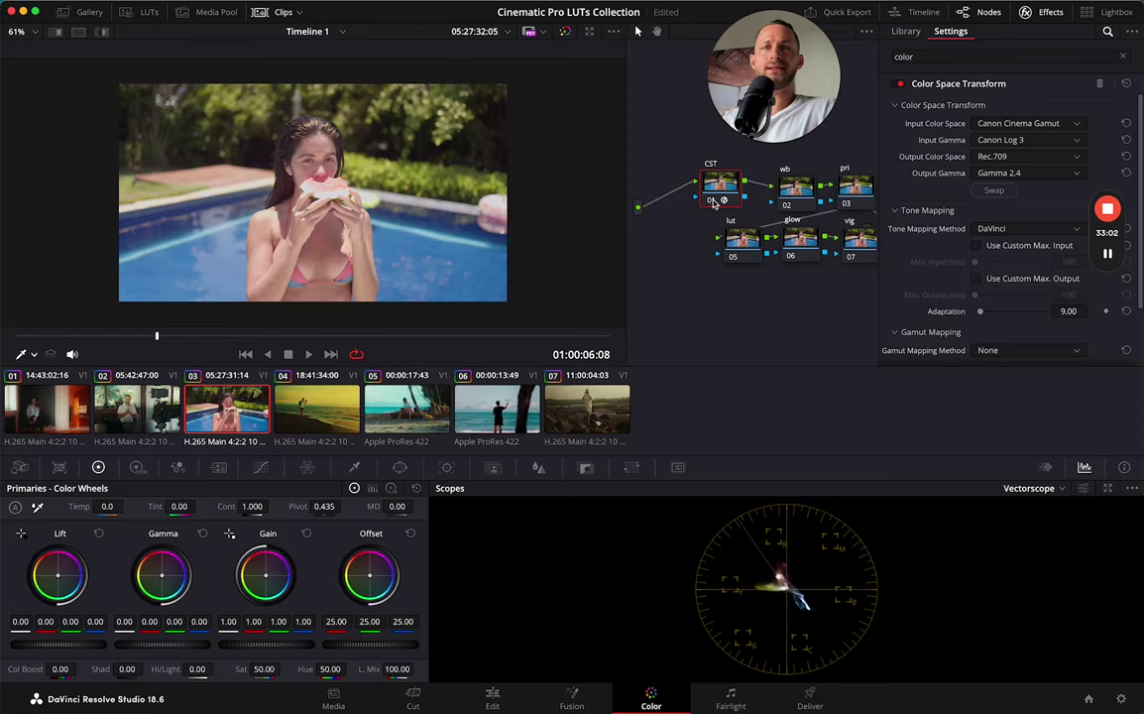
click(713, 201)
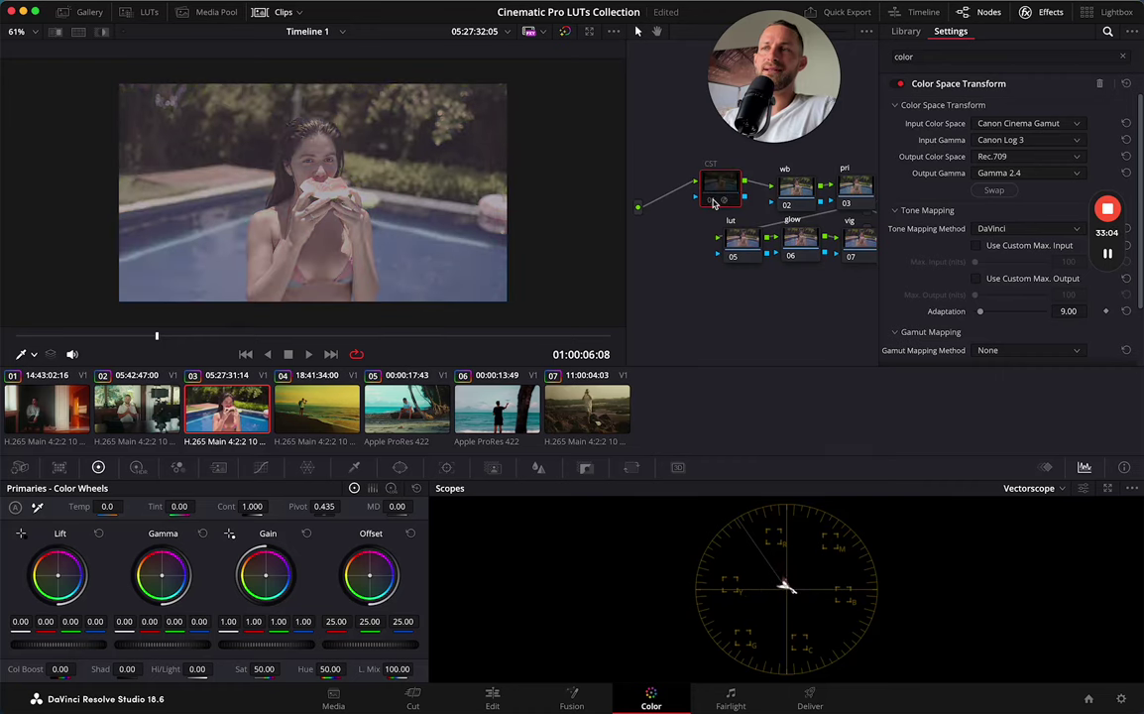
click(713, 201)
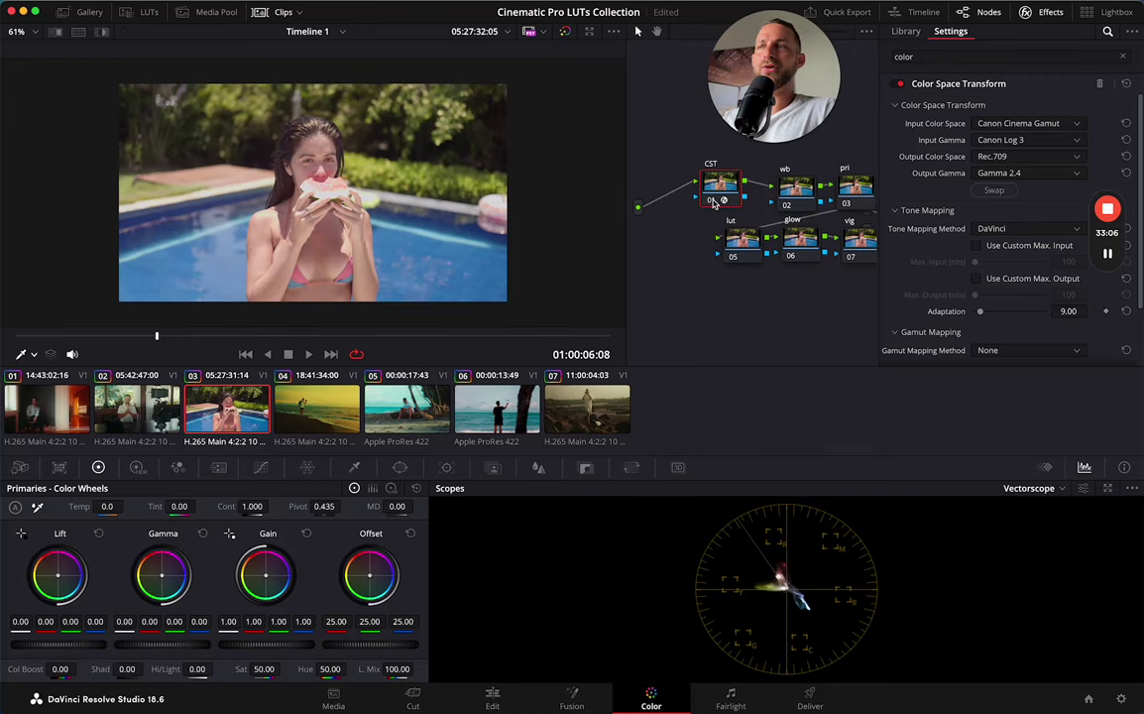
click(713, 201)
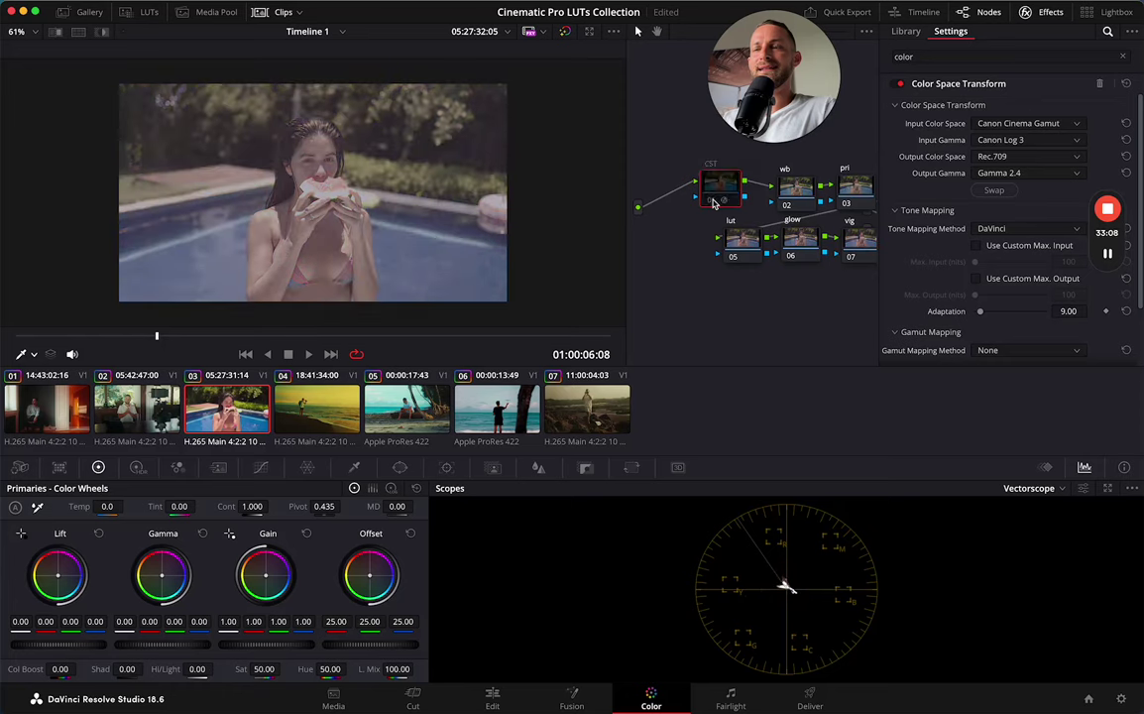
click(713, 201)
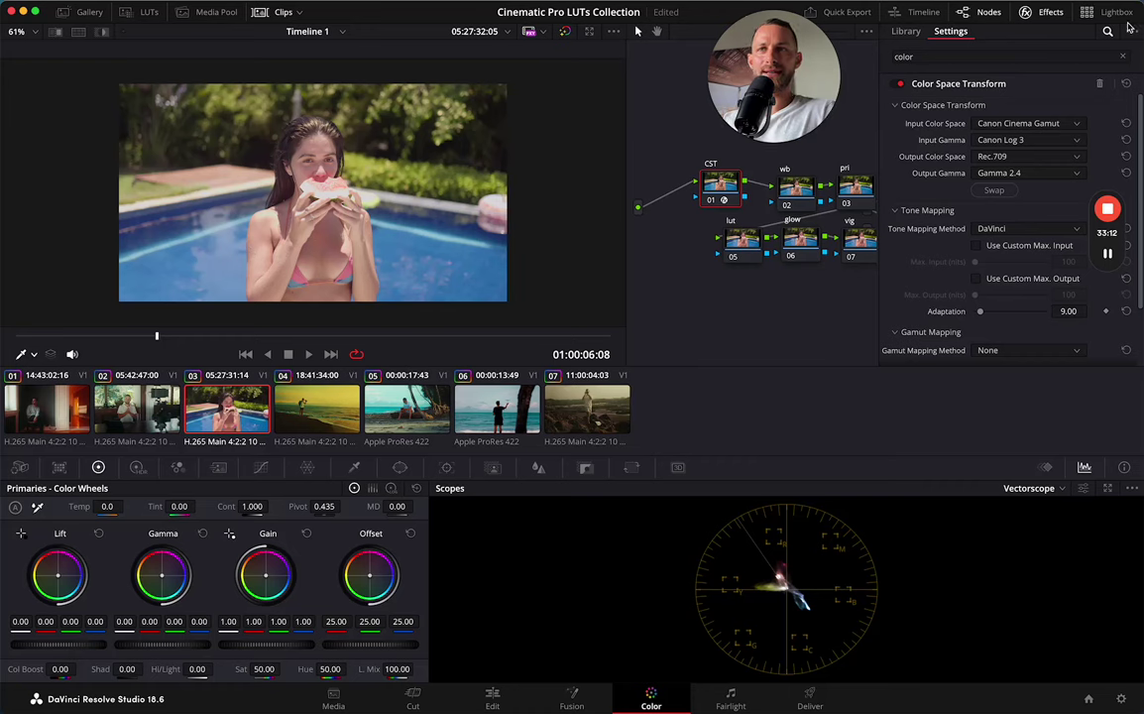
click(1048, 16)
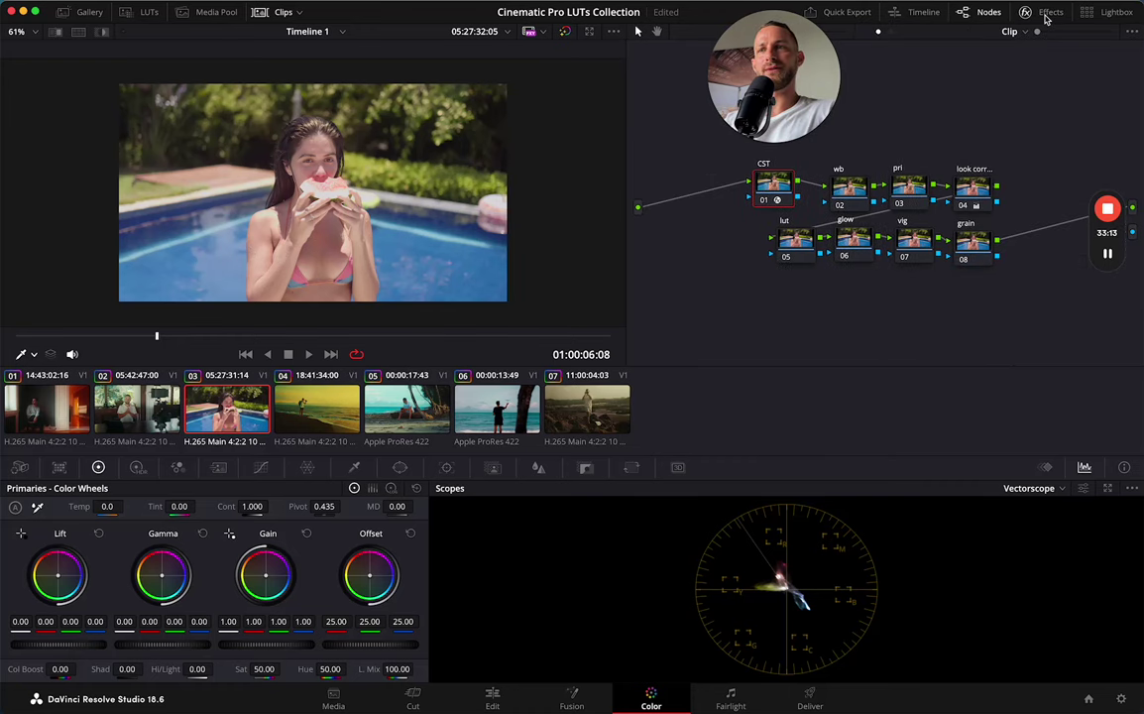
Switch the scope to an RGB Parade and hide the clip strip to enlarge the viewer
click(839, 184)
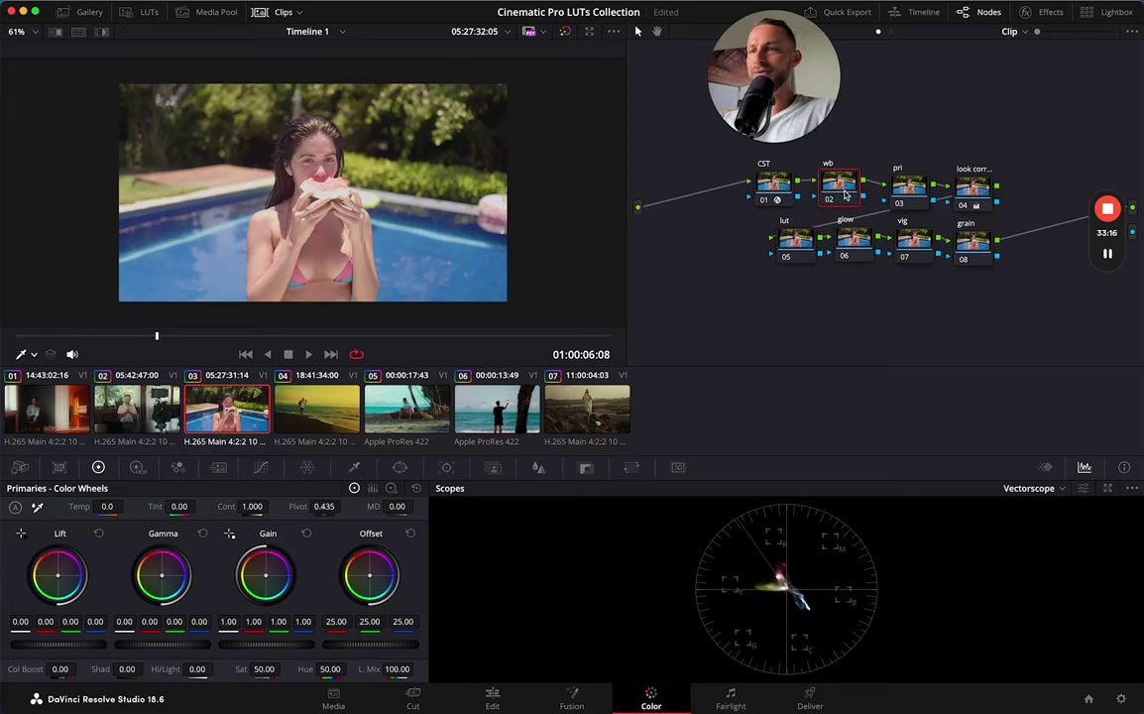
click(1035, 490)
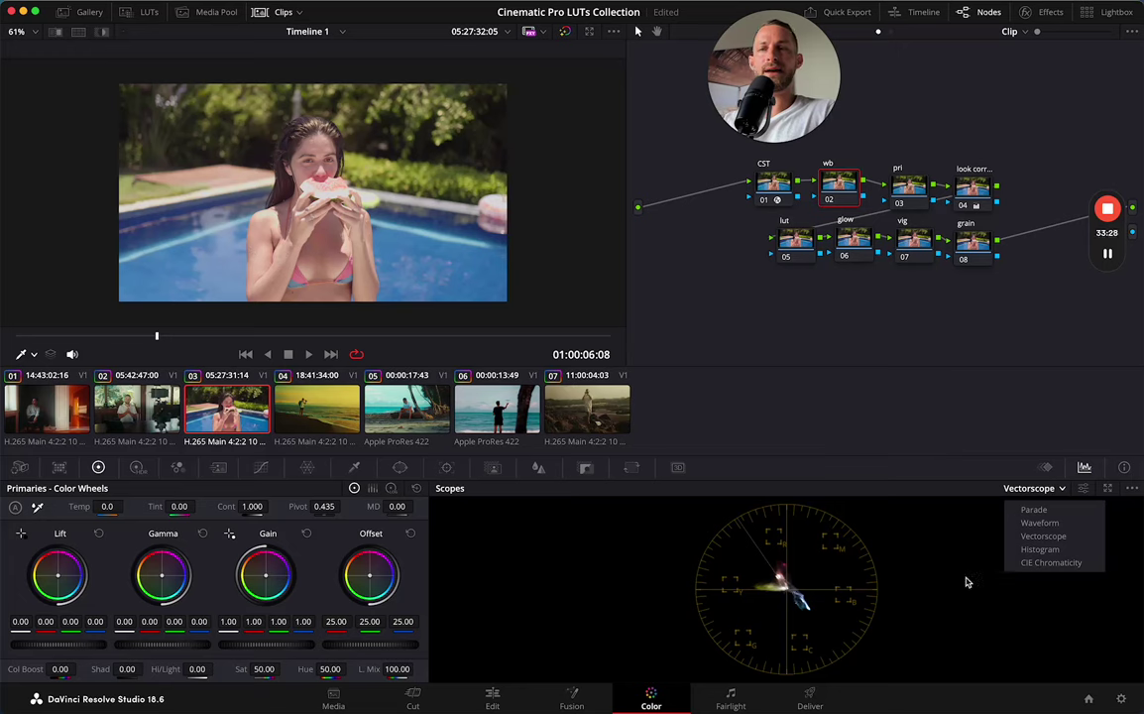
click(1036, 509)
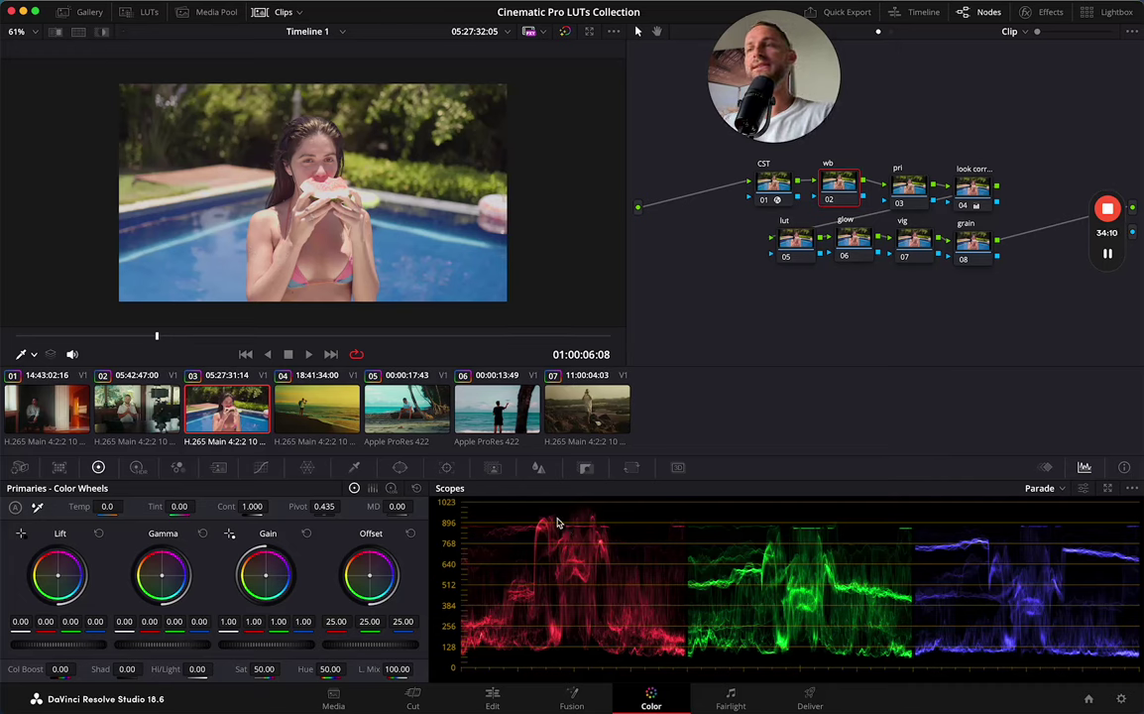
click(268, 14)
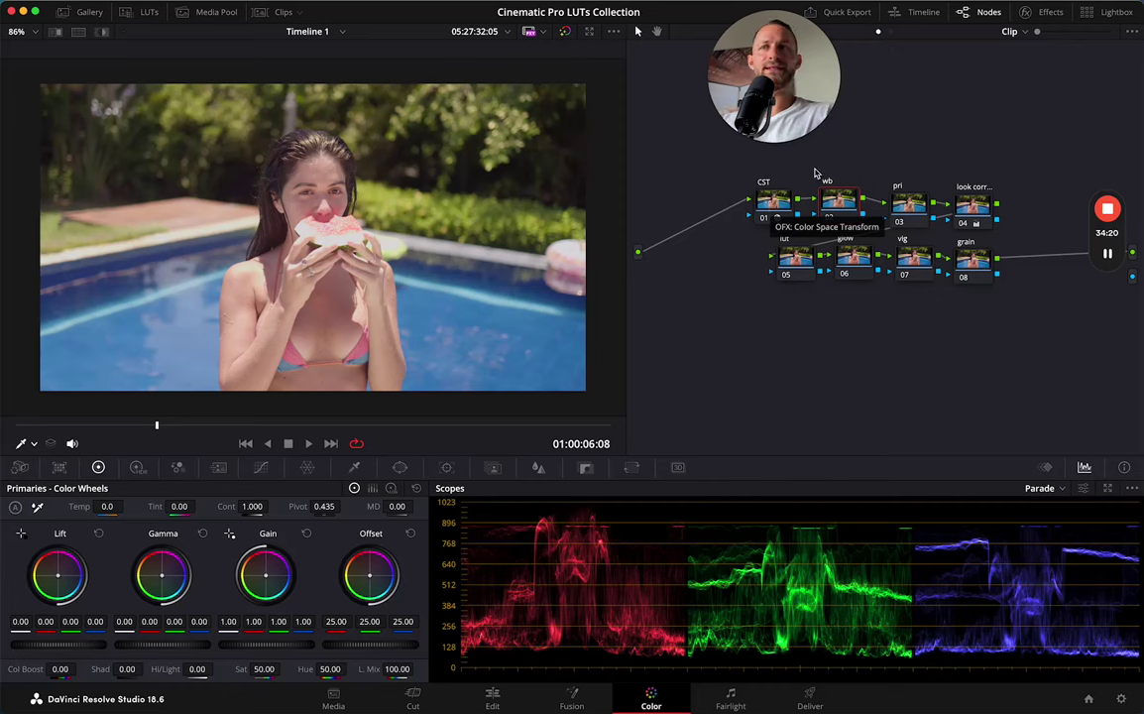
click(906, 205)
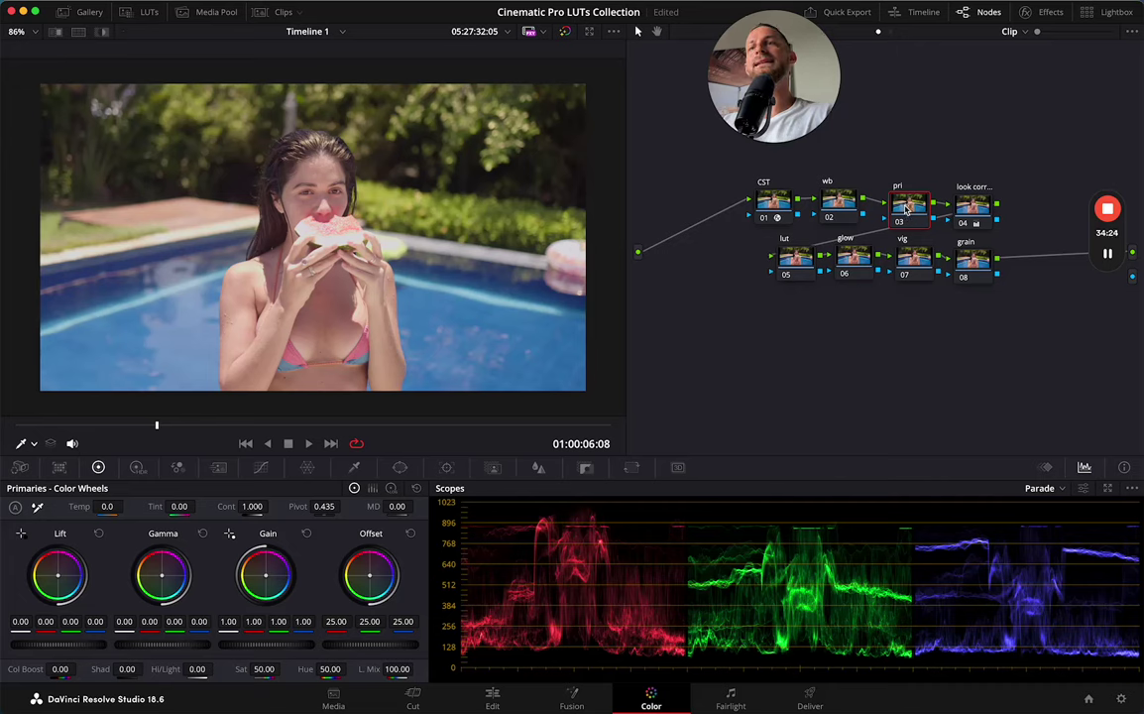
Raise the pri node's contrast to 1.128 with the pivot at 0.223
drag(905, 208, 902, 204)
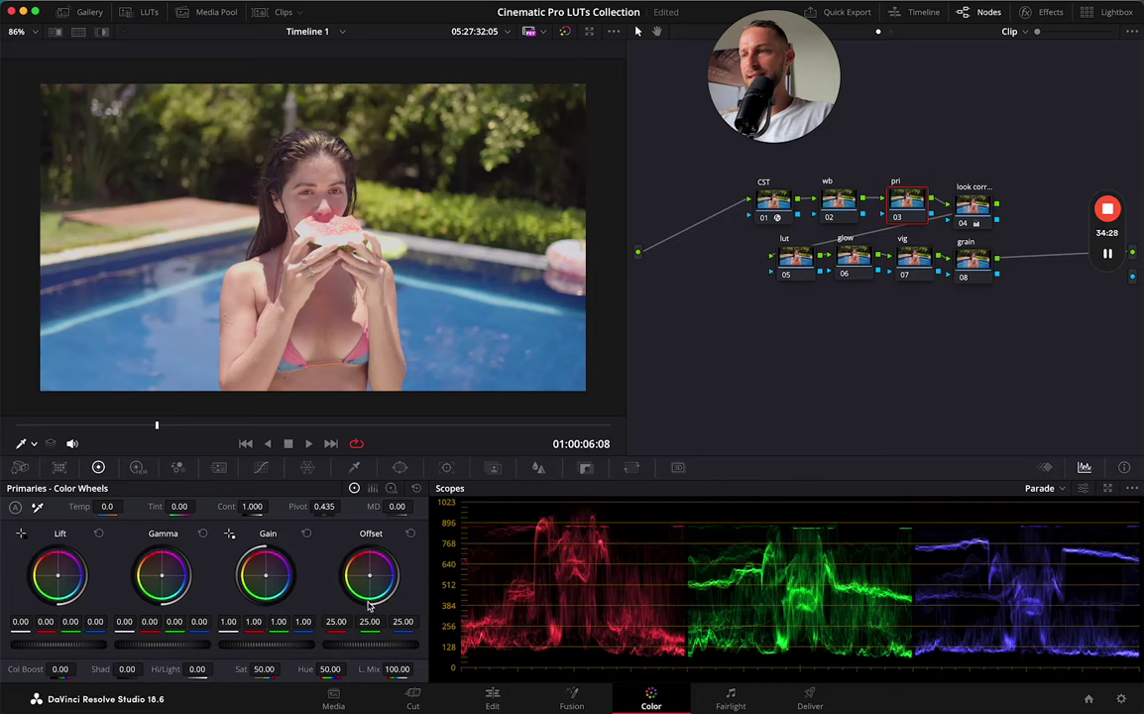
drag(251, 505, 345, 506)
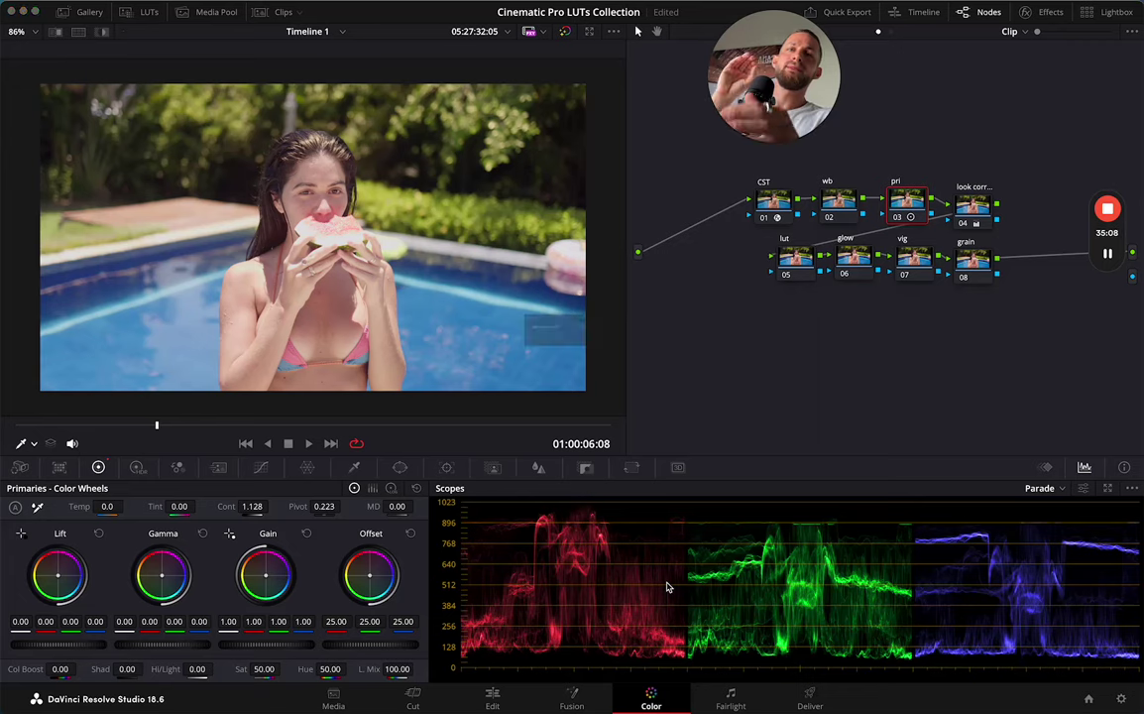
click(796, 268)
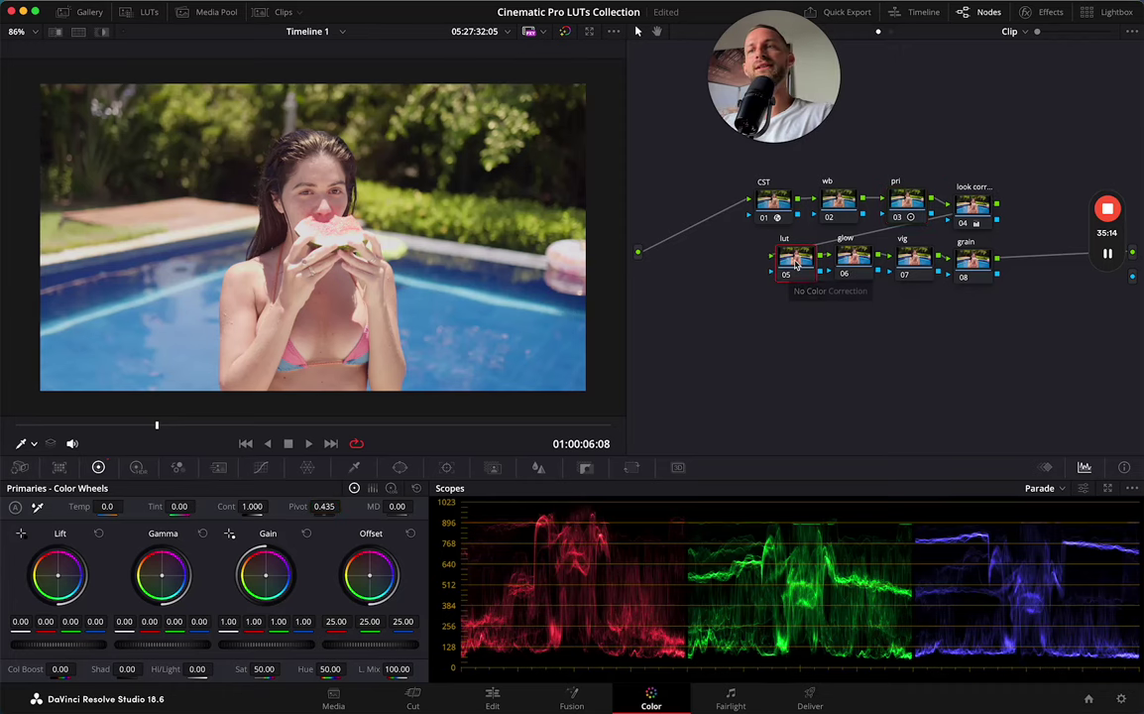
Show the SXZ Cinematic Pro LUTs Rec.709 set, widen the viewer and shift the node tree
click(141, 16)
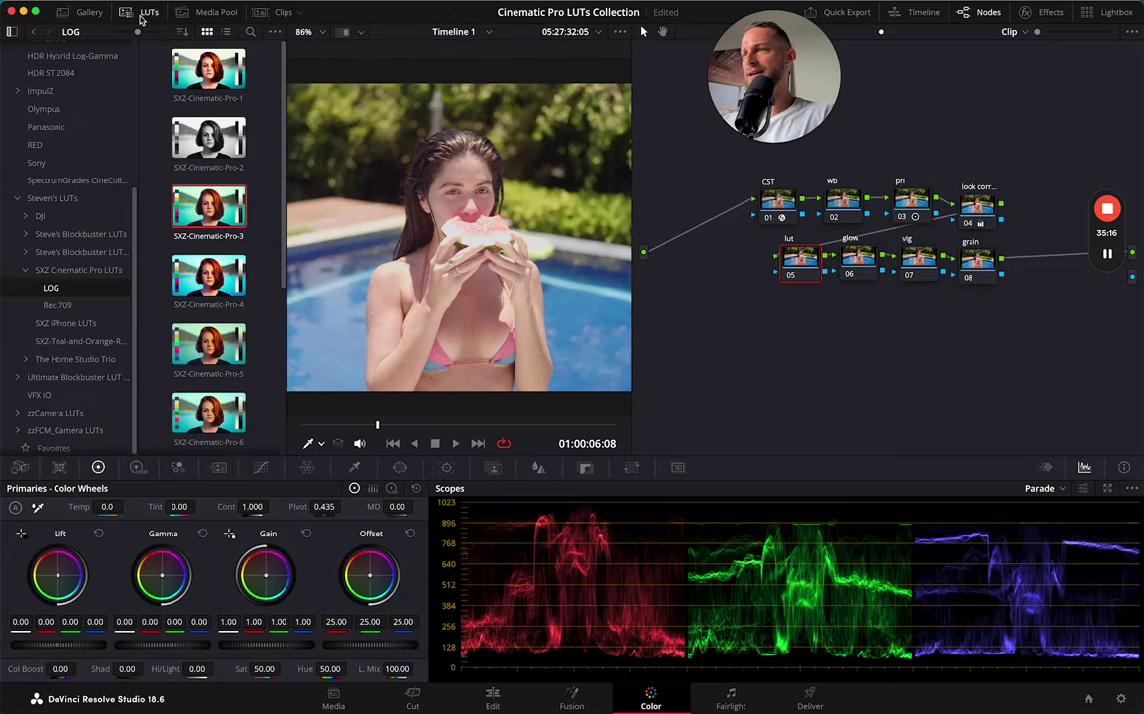
click(60, 306)
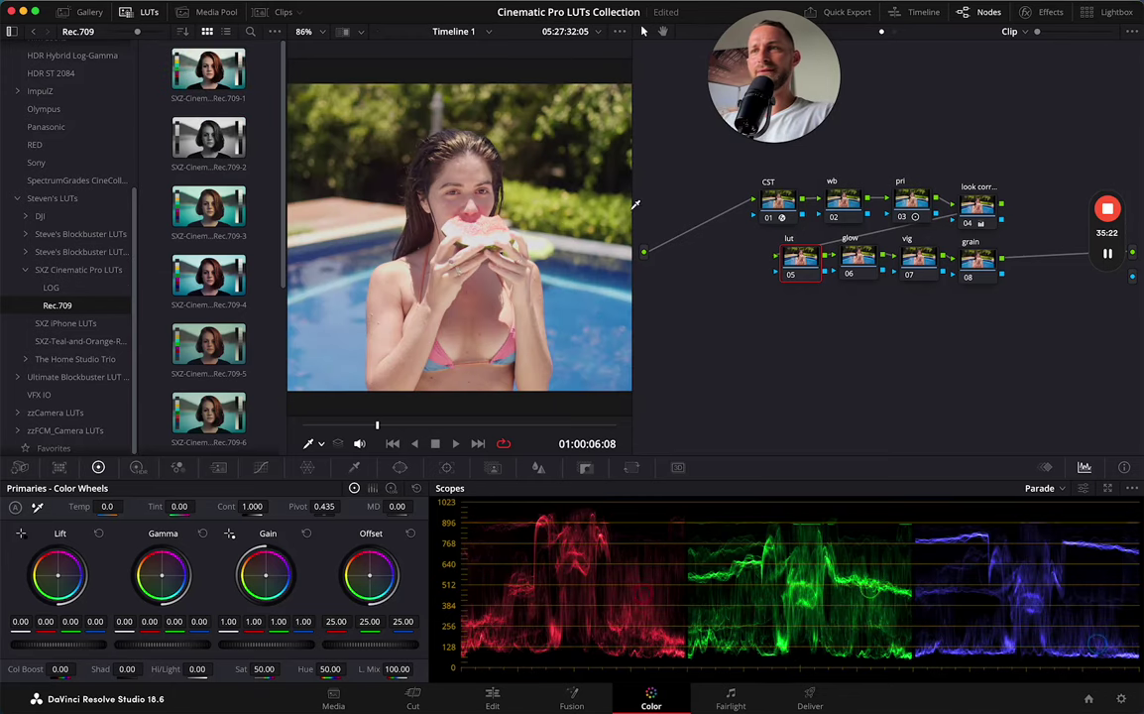
drag(636, 212, 825, 202)
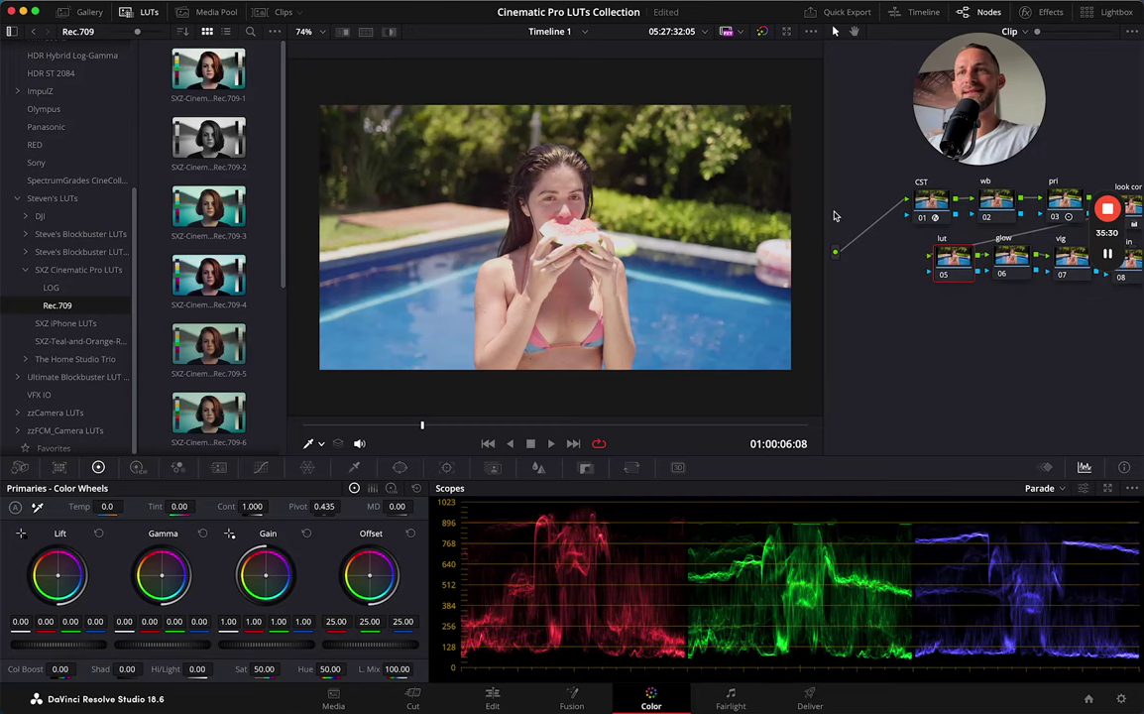
drag(822, 198, 784, 198)
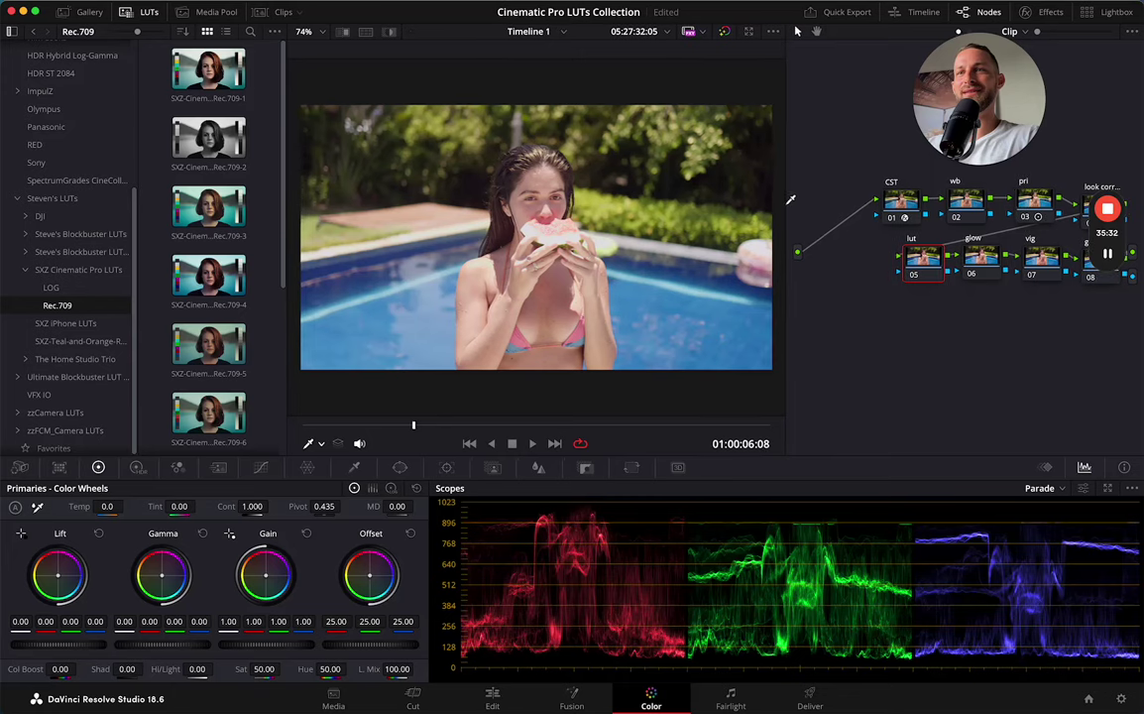
drag(864, 165, 1060, 385)
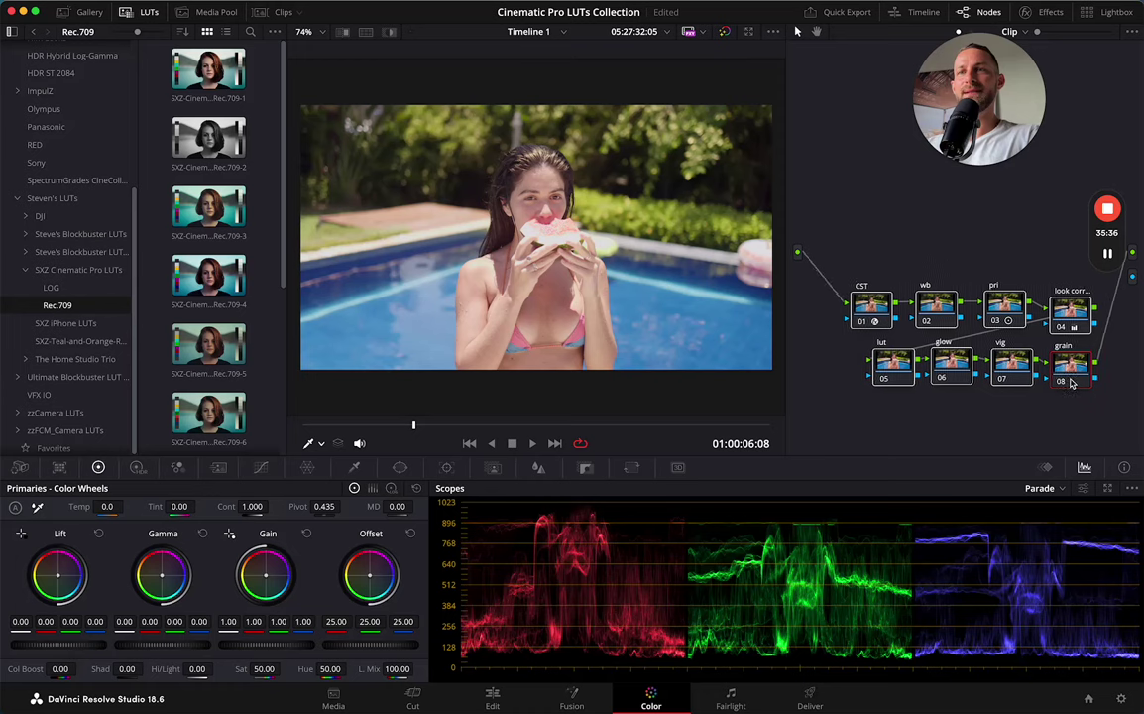
mouse_move(1112, 246)
drag(1113, 246, 1110, 88)
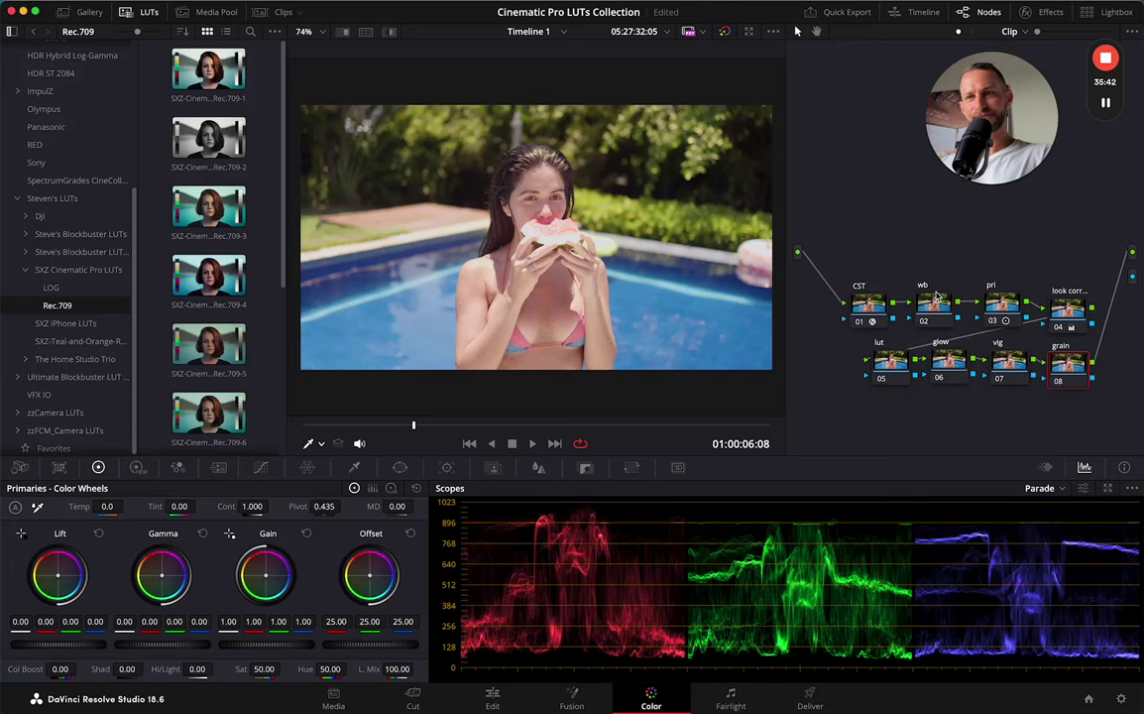
click(891, 362)
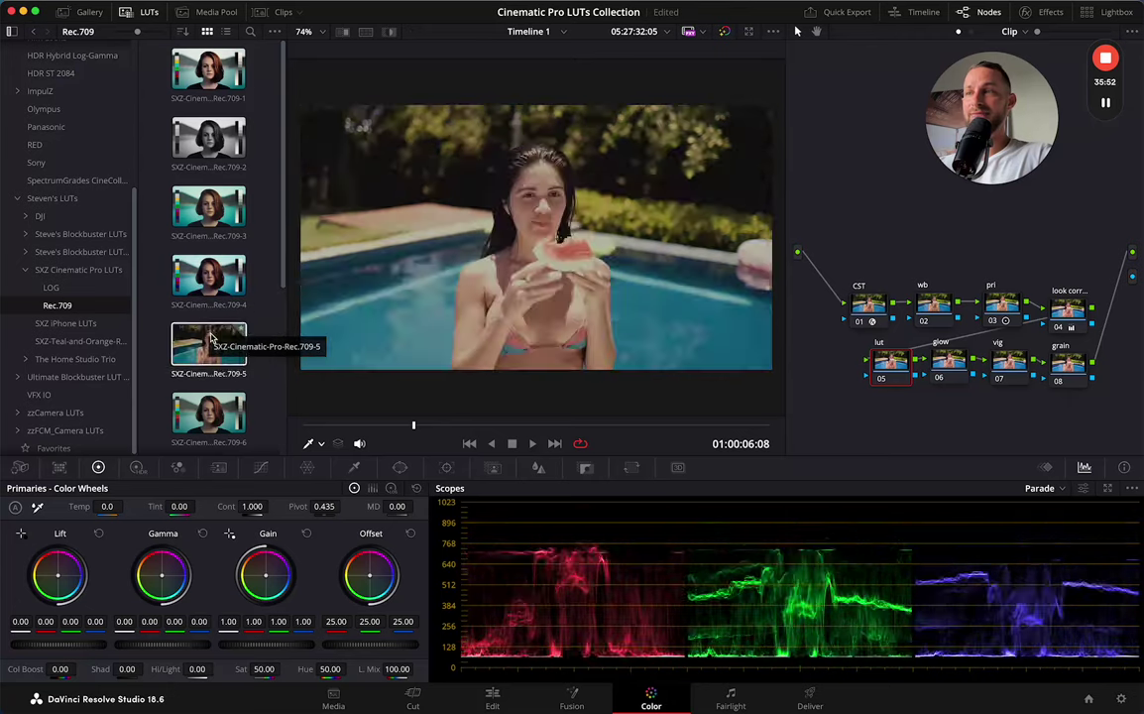
Browse the Rec.709 LUTs, previewing the Rec.709-5 and Rec.709-4 looks on the clip
scroll(208, 345, down, 2)
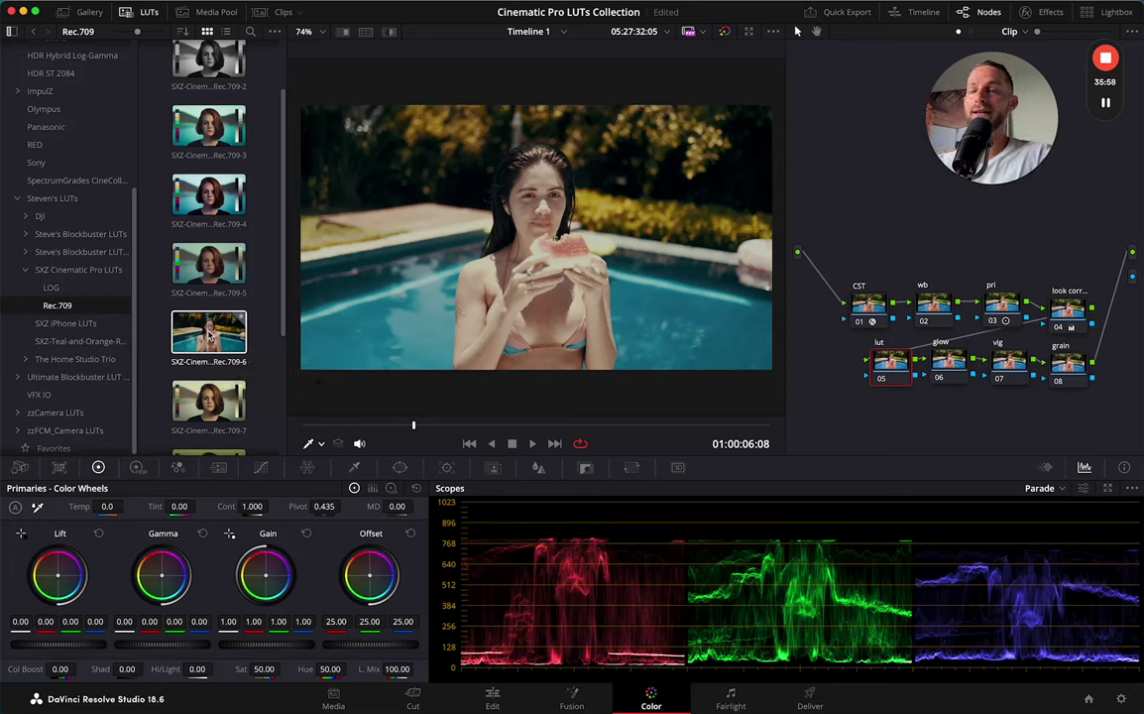
scroll(209, 342, down, 1)
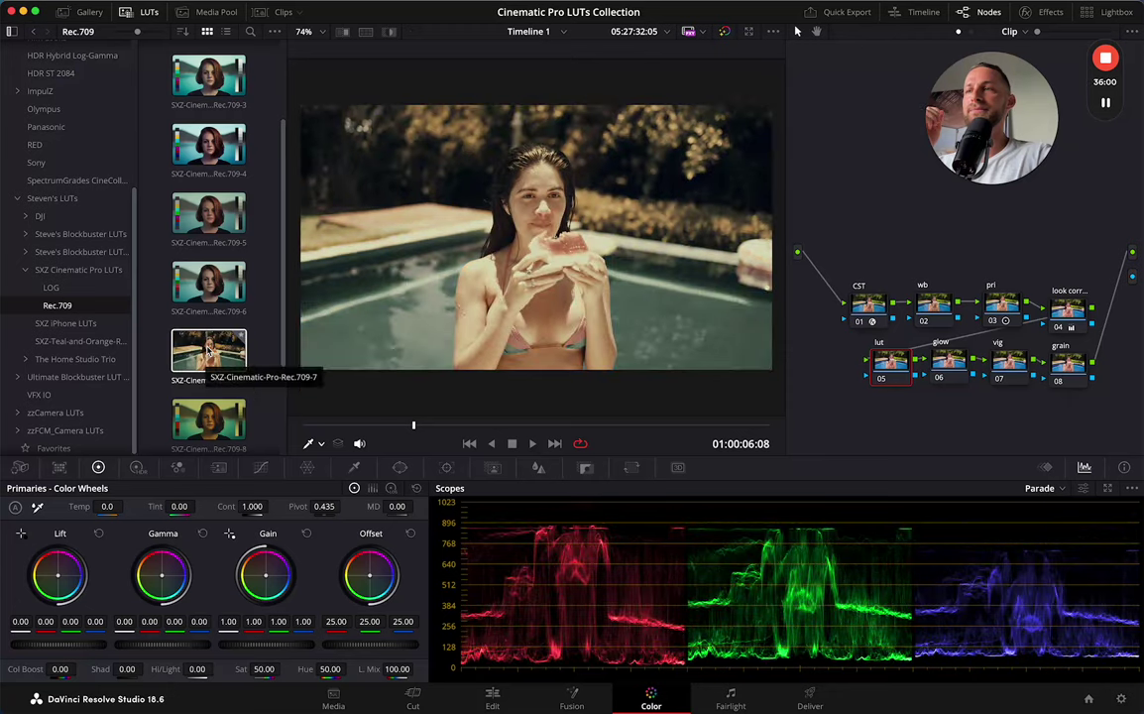
scroll(208, 345, down, 1)
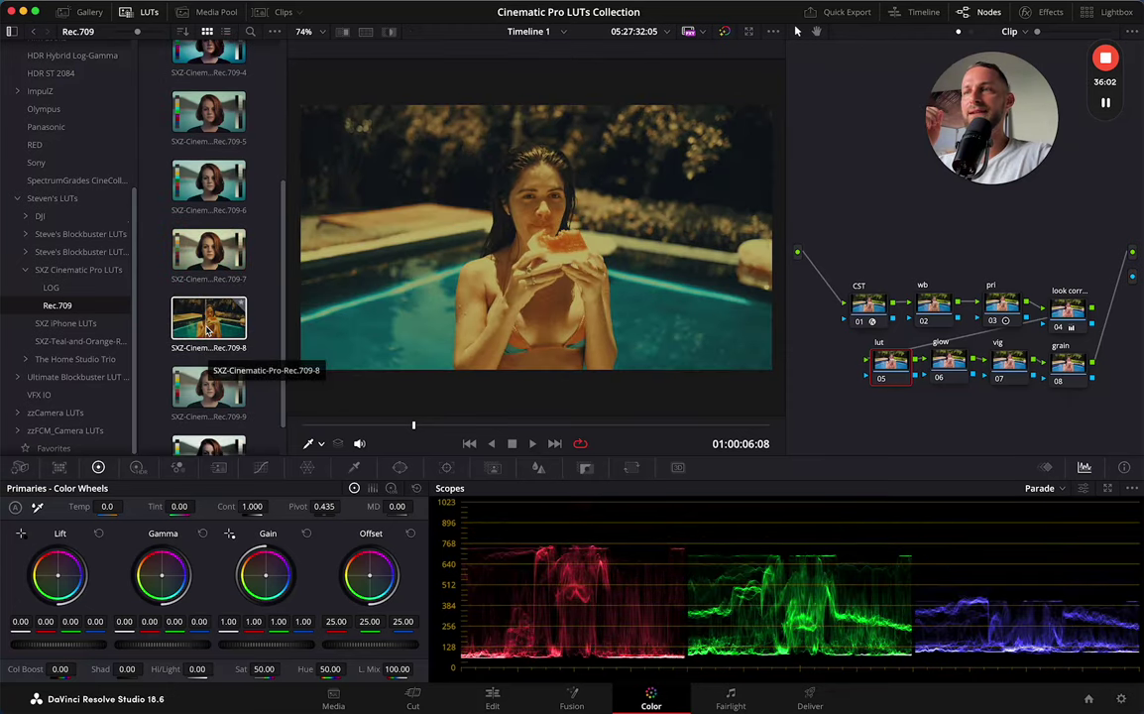
scroll(207, 335, down, 1)
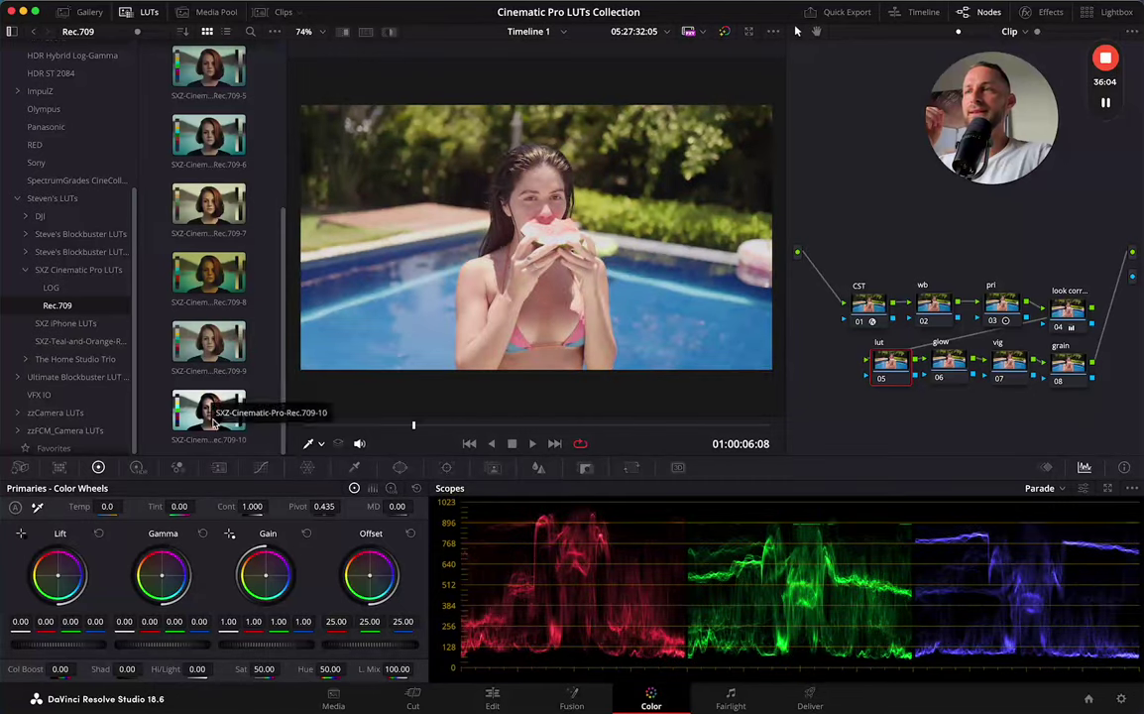
scroll(206, 356, up, 4)
click(199, 274)
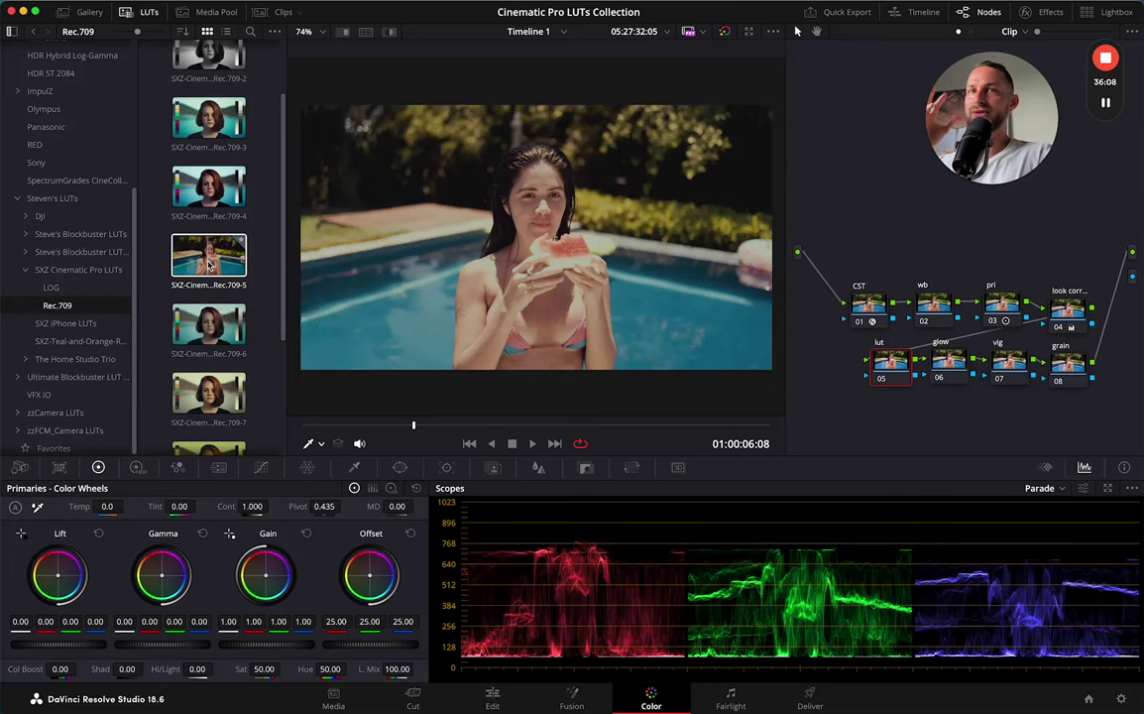
click(210, 202)
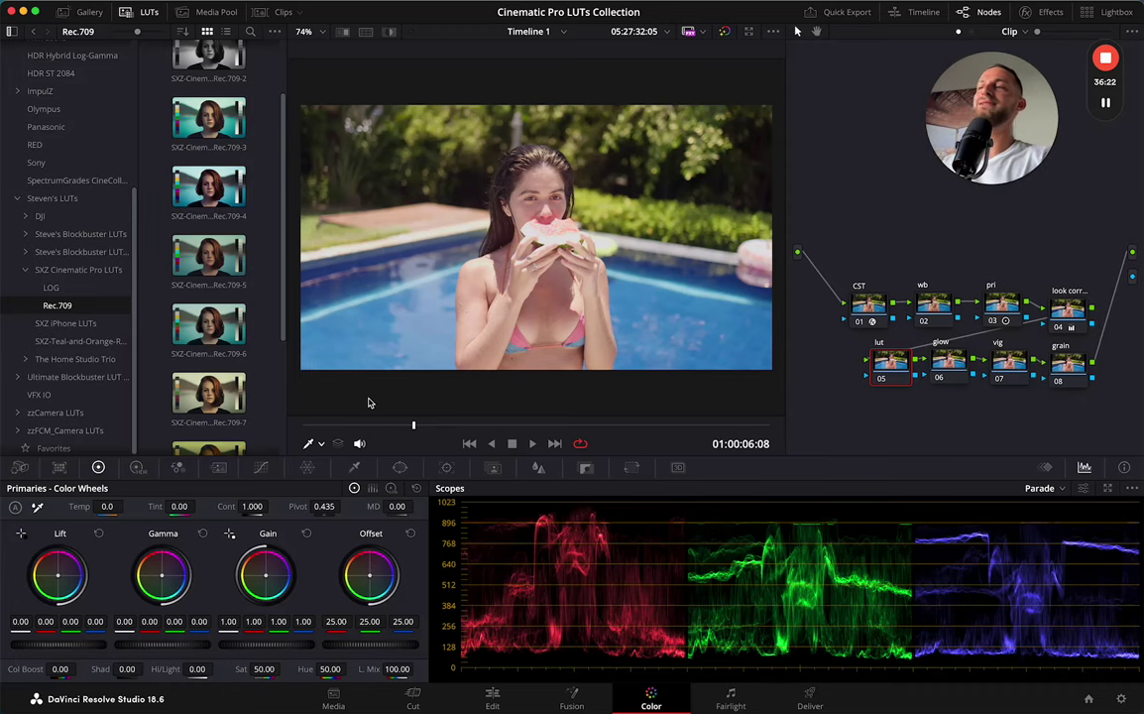
Apply SXZ-Cinematic-Pro-Rec.709-3 to the lut node and toggle the node to compare
scroll(271, 224, up, 2)
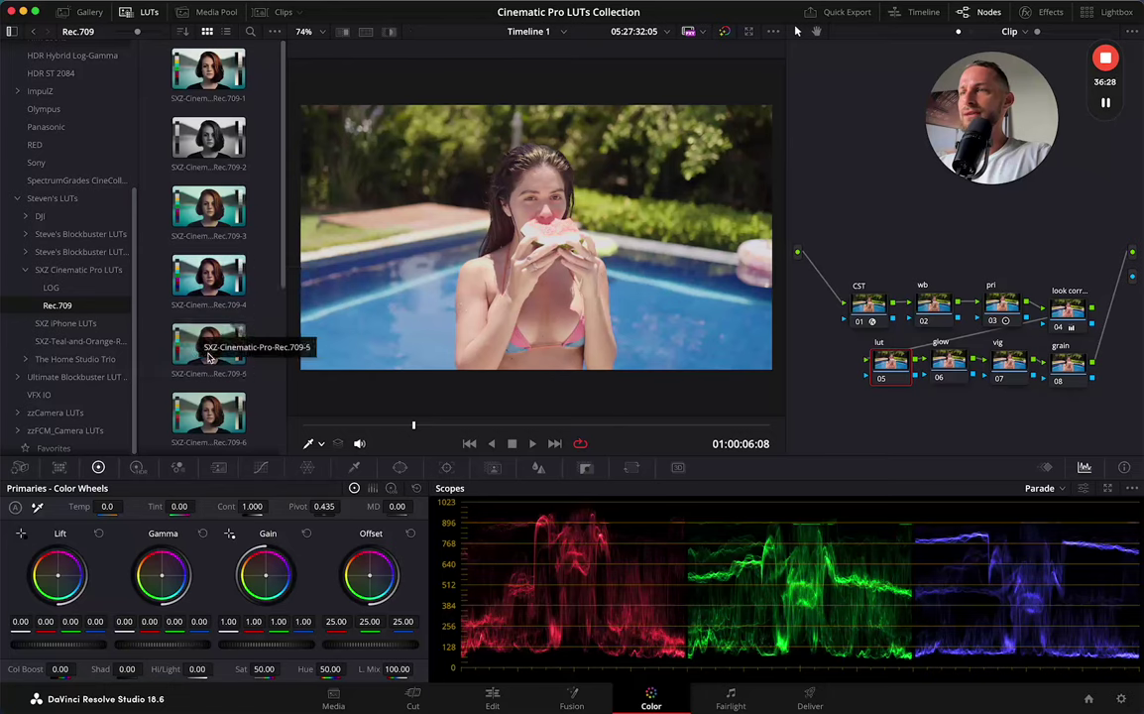
double_click(214, 212)
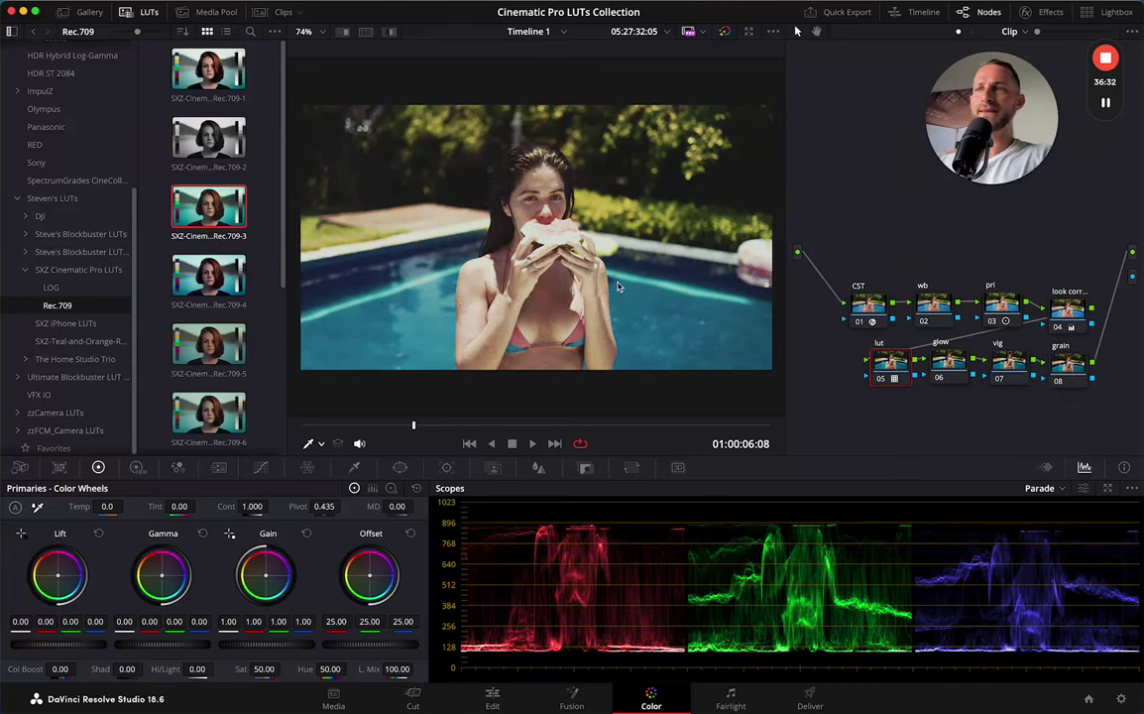
click(884, 385)
click(884, 385)
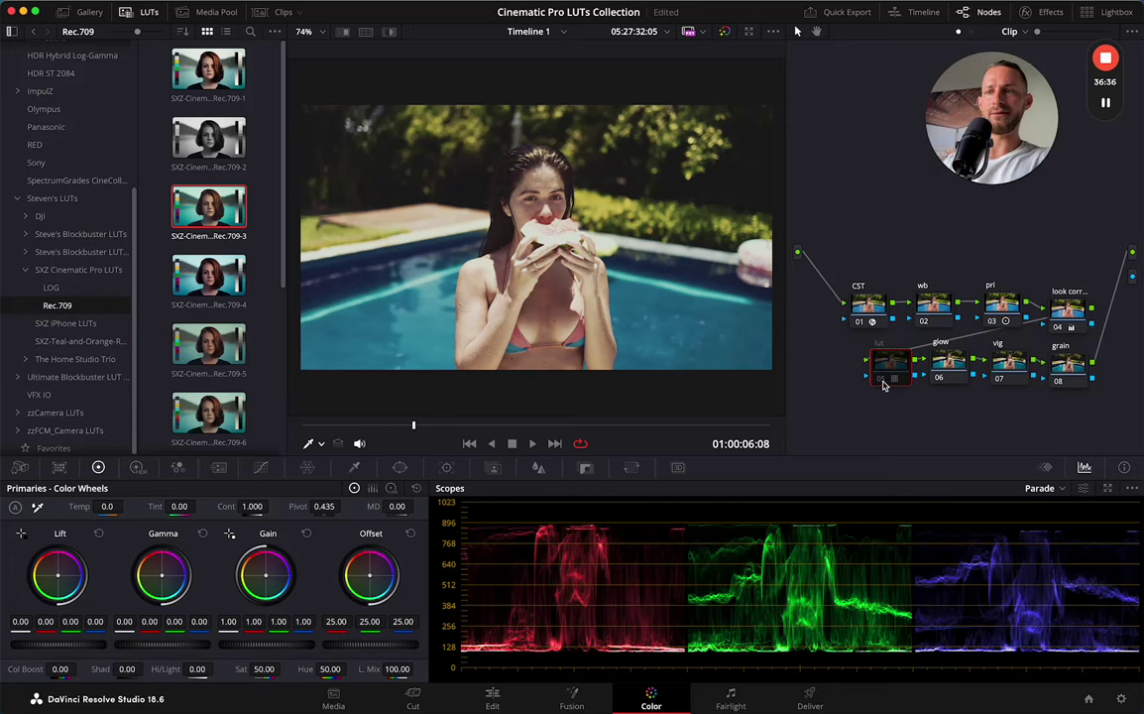
click(884, 384)
click(883, 385)
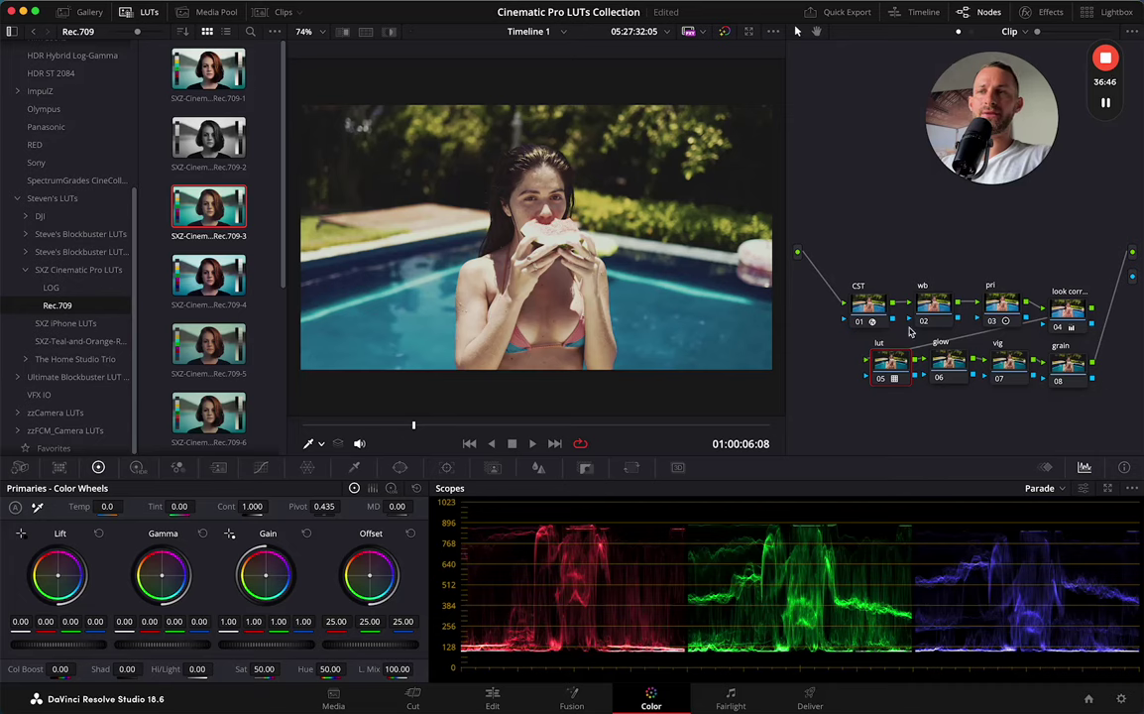
On the pri node, set shadows 38.50, gamma 0.01 and highlights -16.50
click(1002, 305)
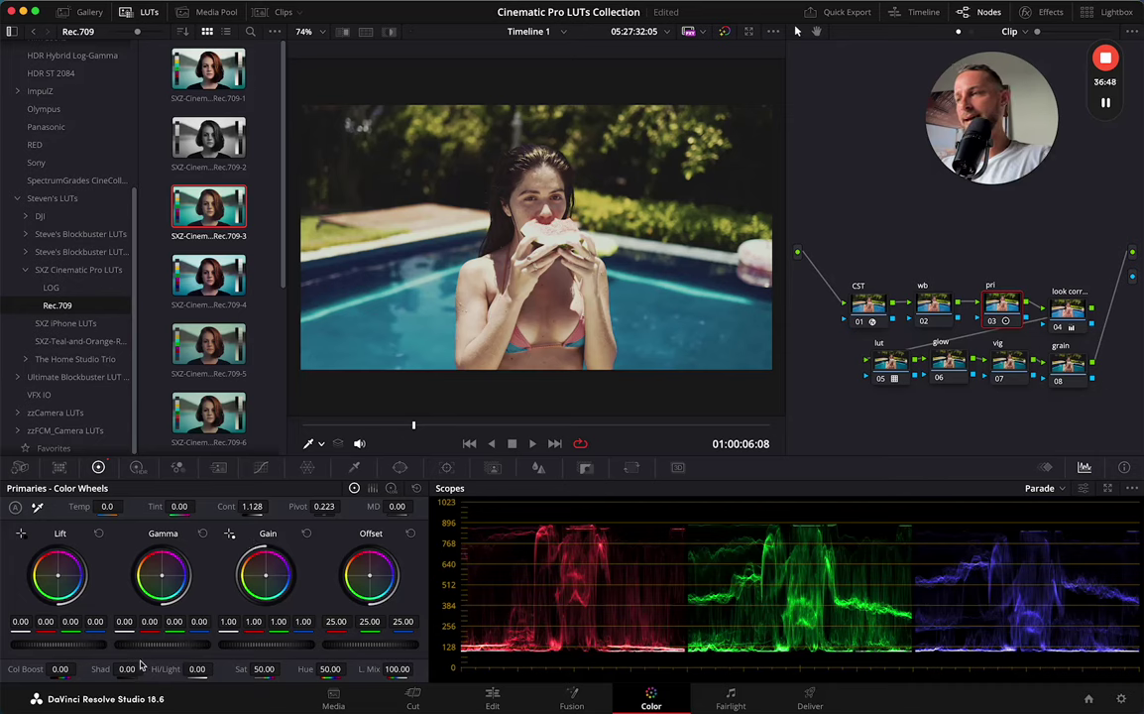
drag(142, 666, 146, 668)
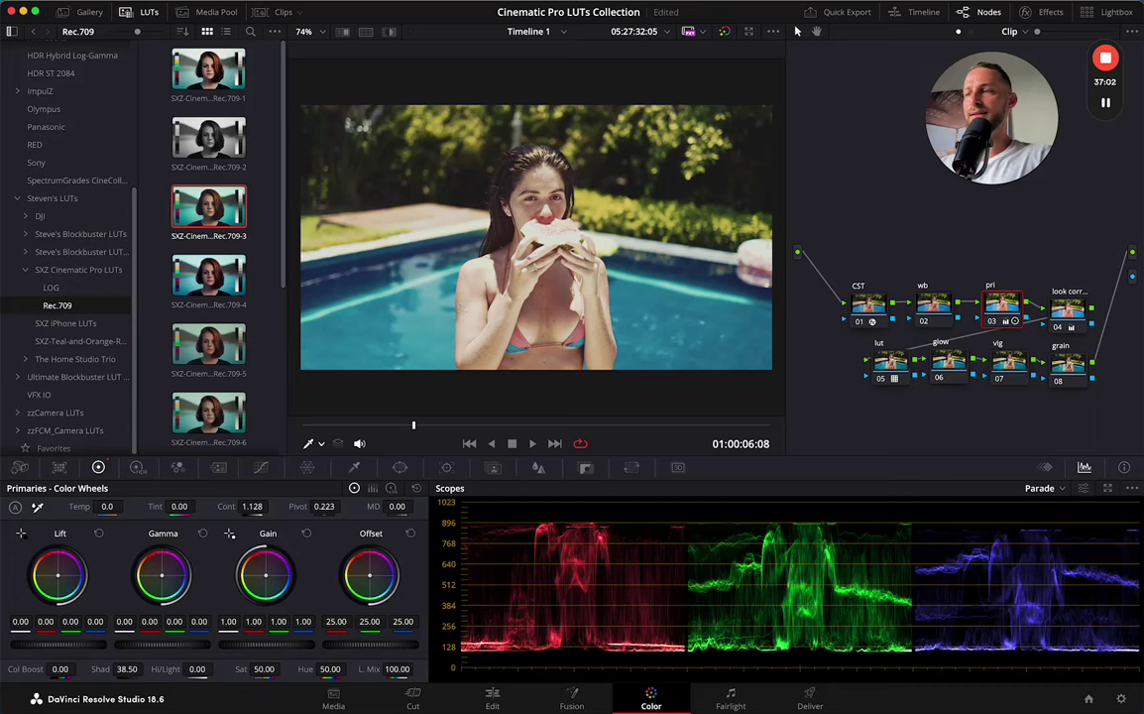
drag(169, 647, 169, 647)
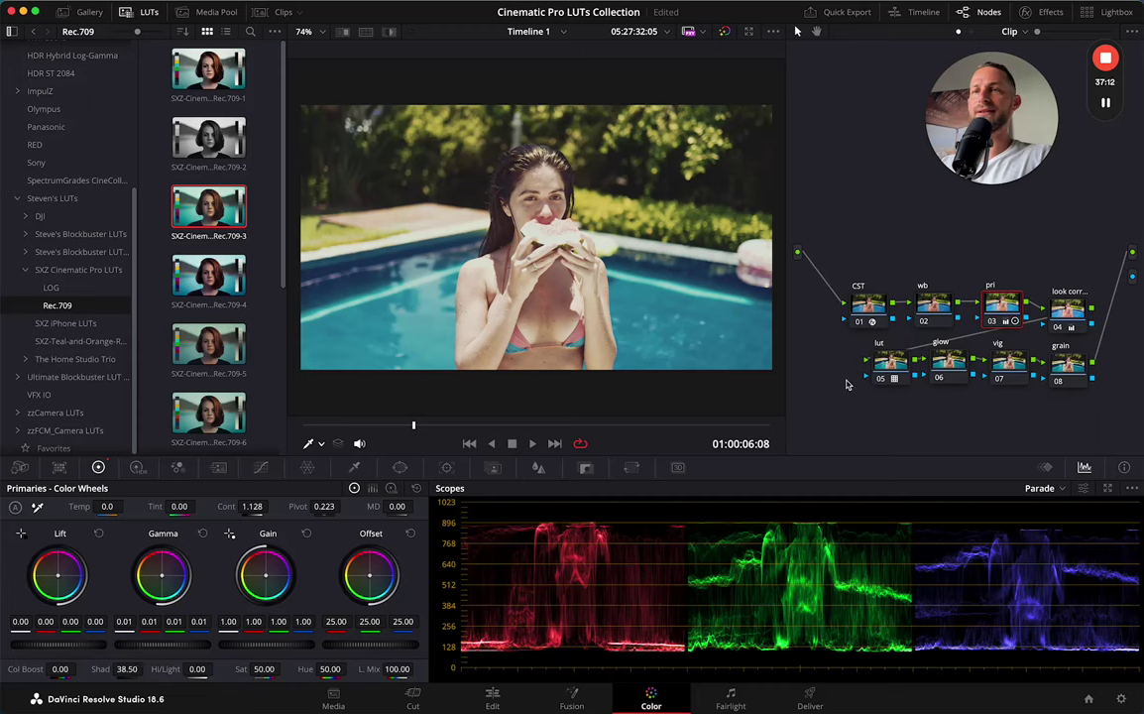
click(881, 380)
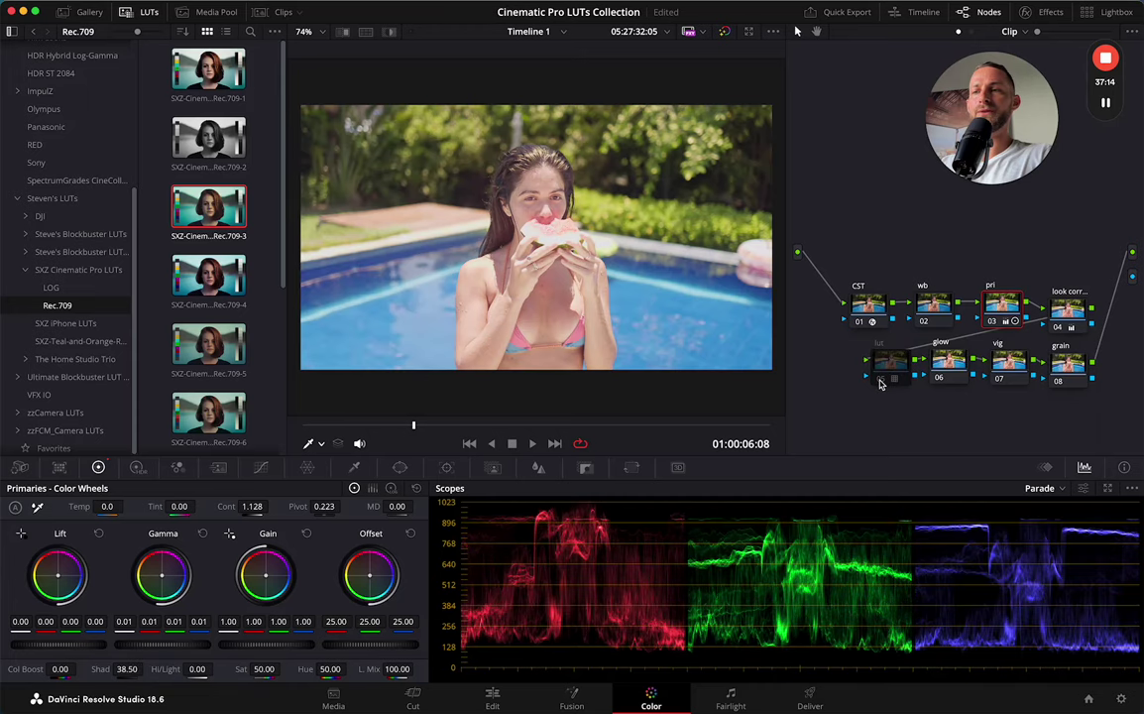
click(889, 378)
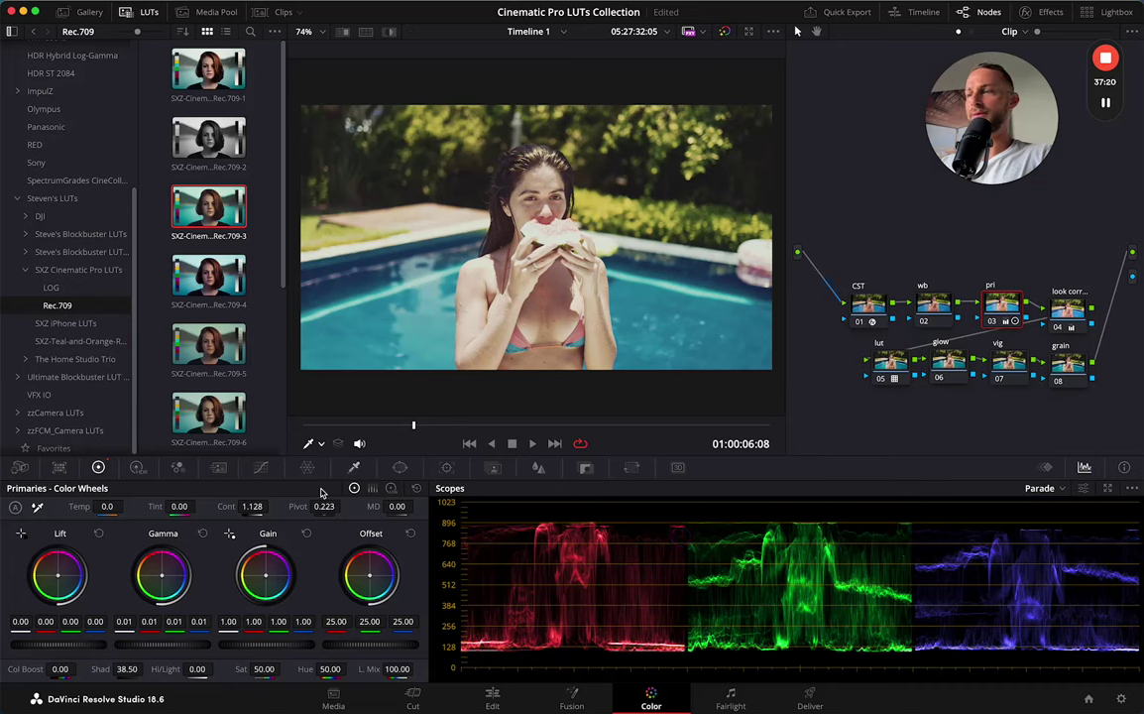
drag(201, 669, 227, 668)
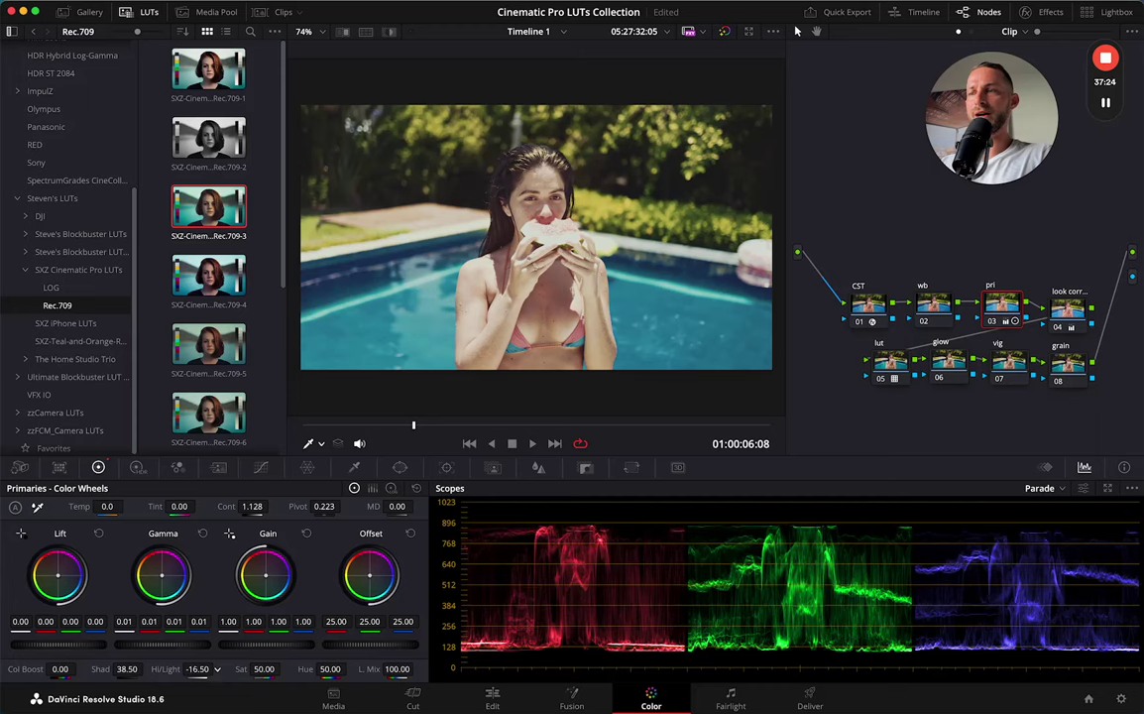
click(949, 363)
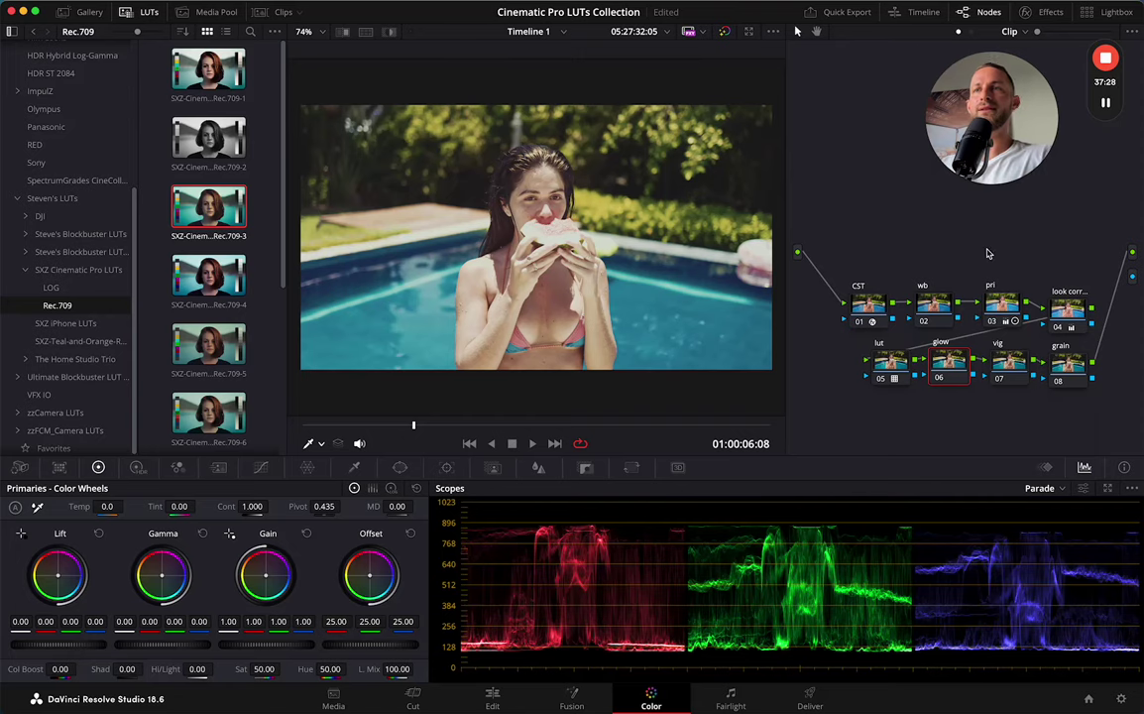
Search effects for 'glo' and add Glow to the glow node in Softlight mode
click(1050, 13)
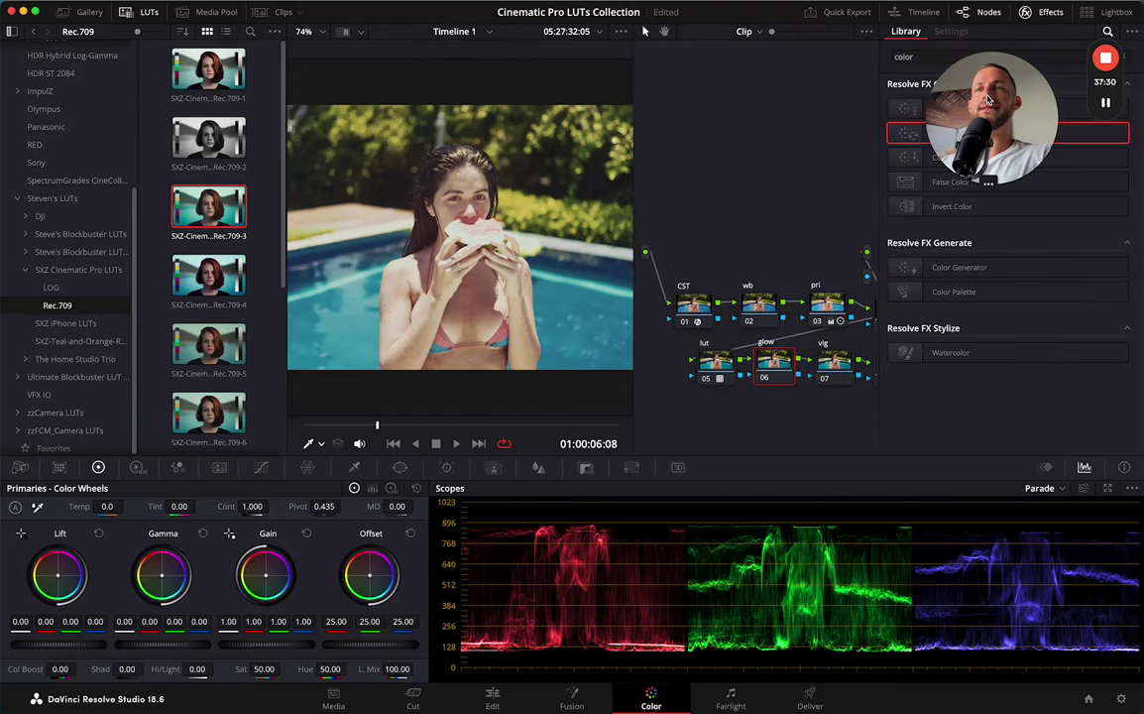
double_click(945, 56)
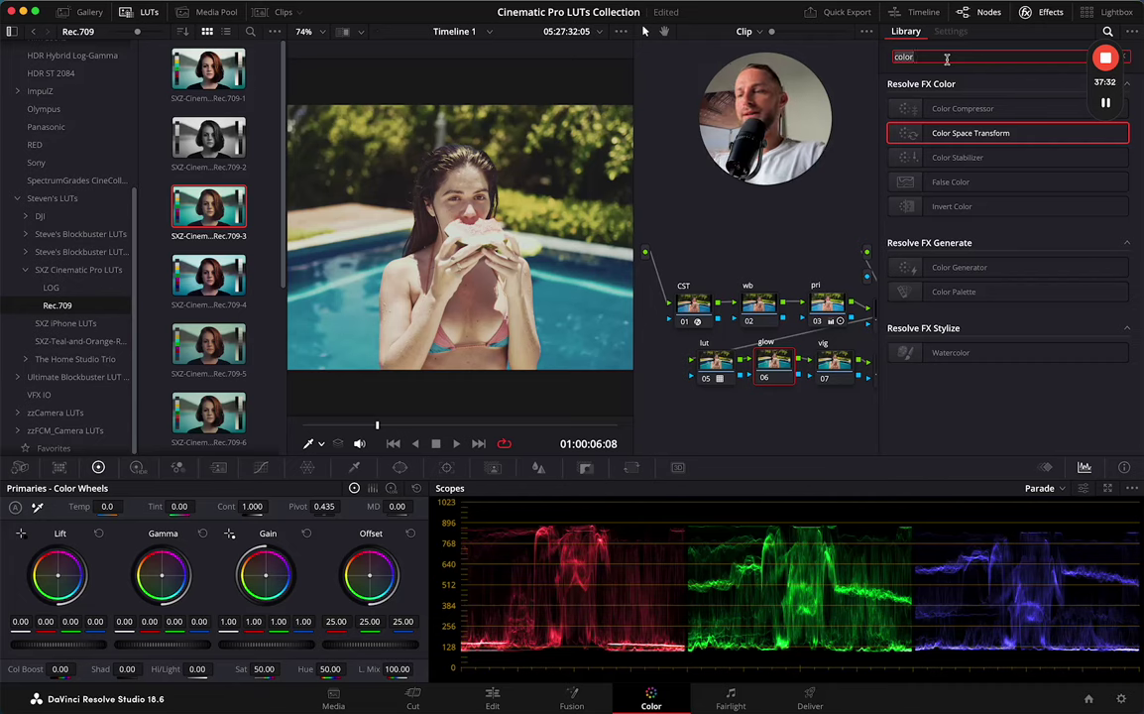
text(glo)
drag(940, 109, 773, 361)
click(992, 380)
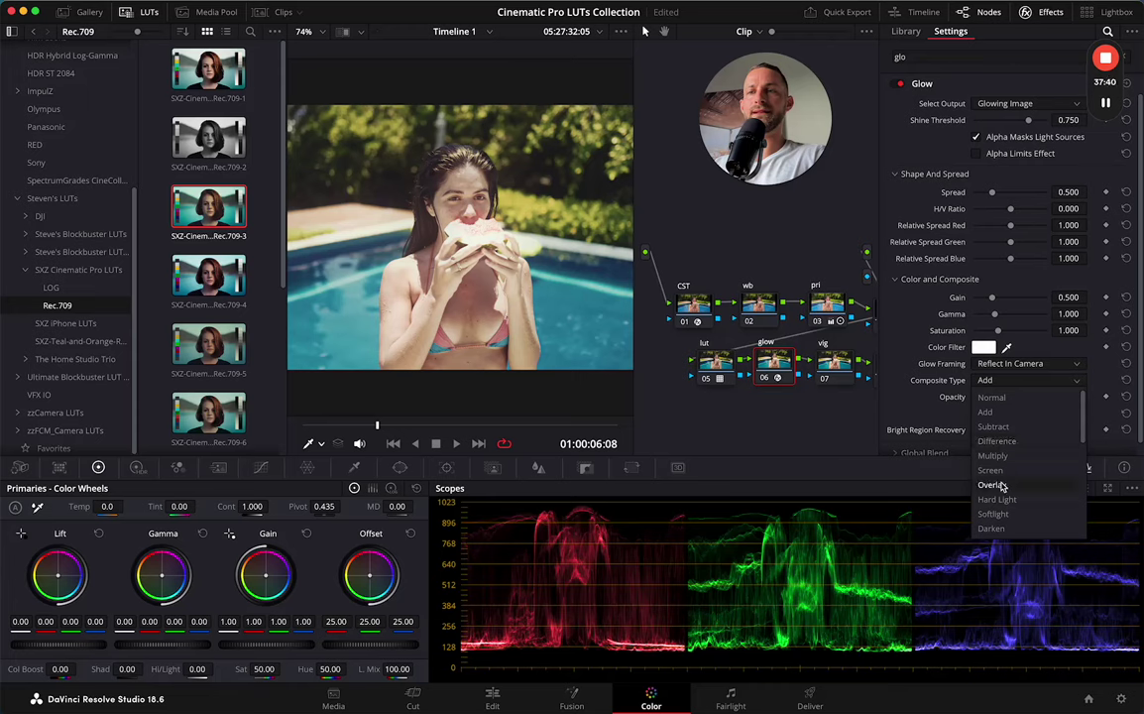
click(995, 514)
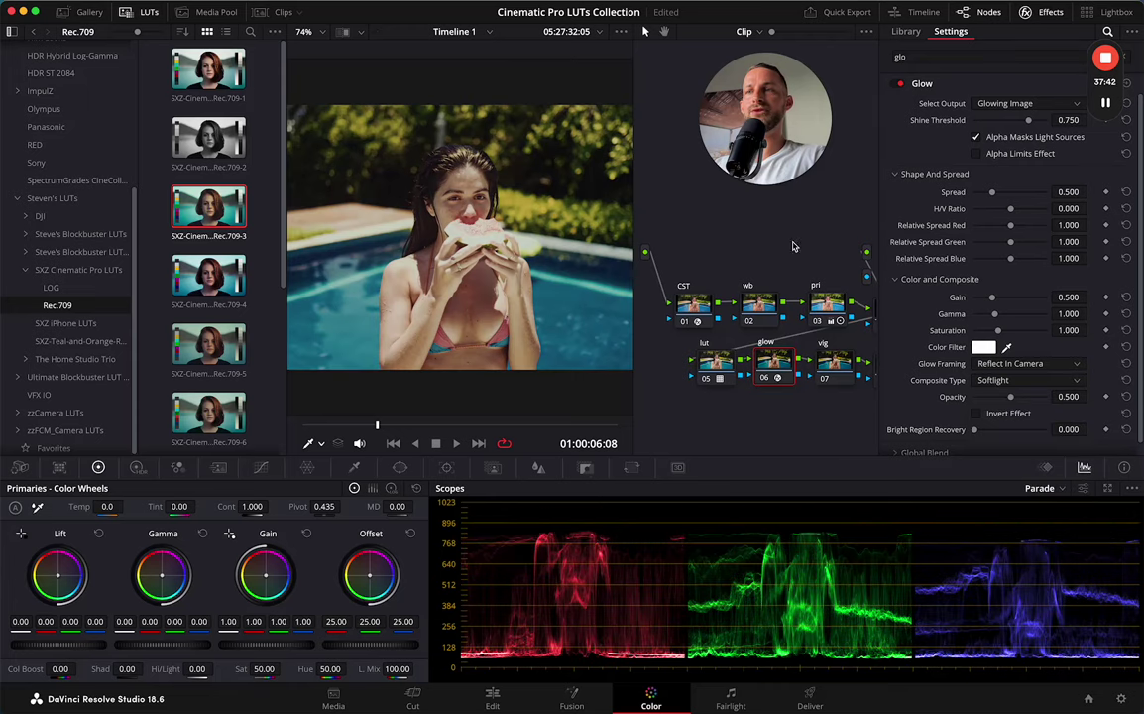
Close the LUT browser, widen the viewer and fit the clip to the viewer
click(1046, 12)
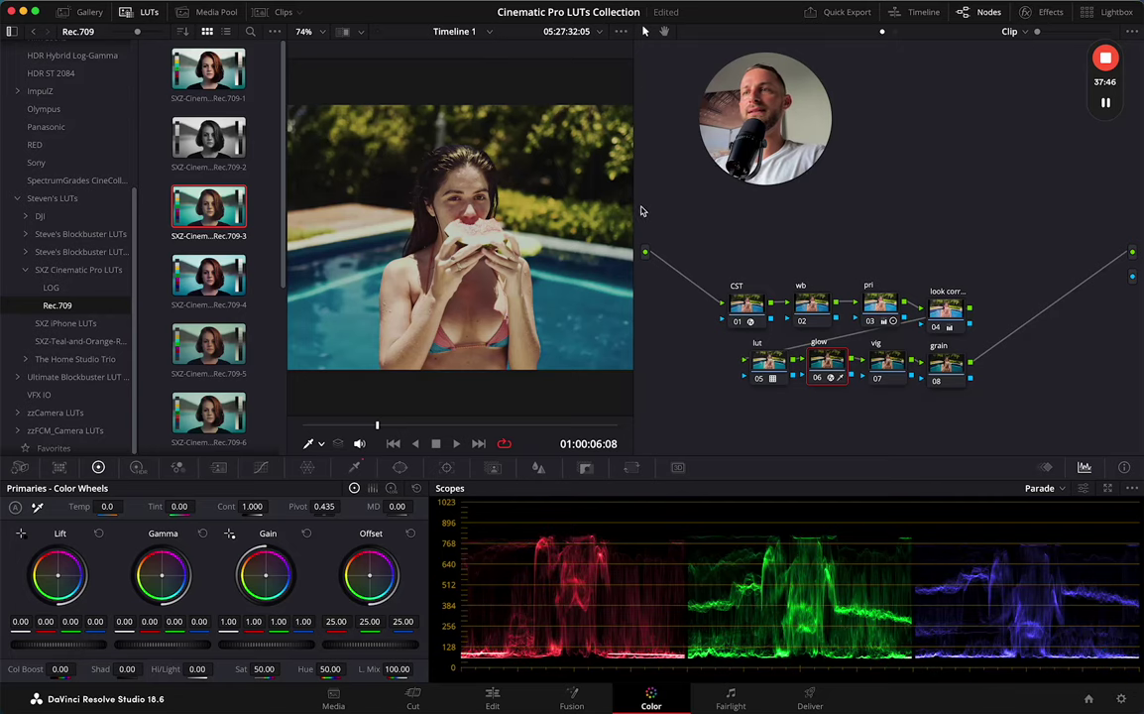
drag(635, 206, 815, 213)
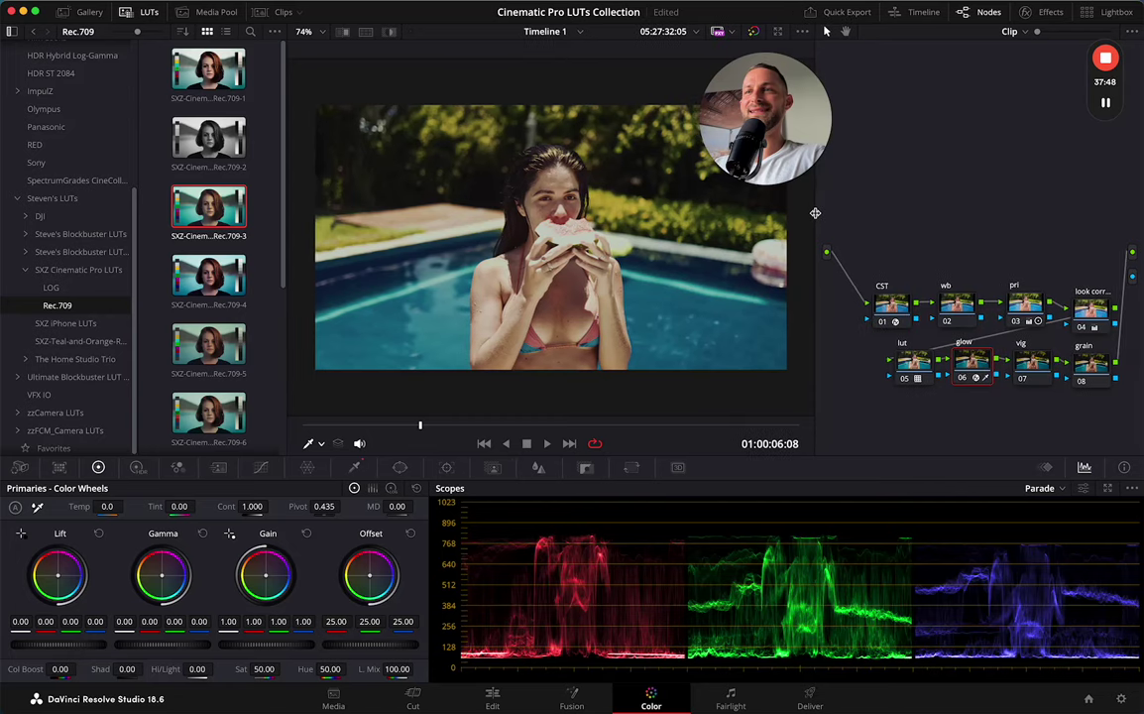
drag(760, 126, 968, 126)
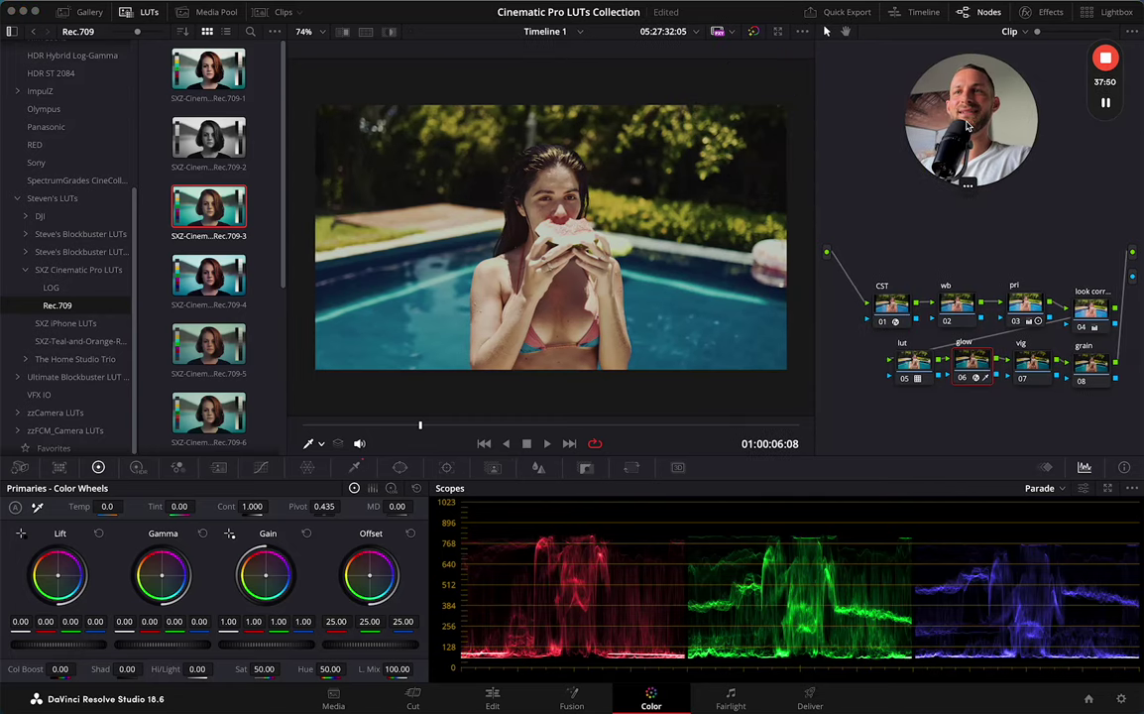
click(1051, 13)
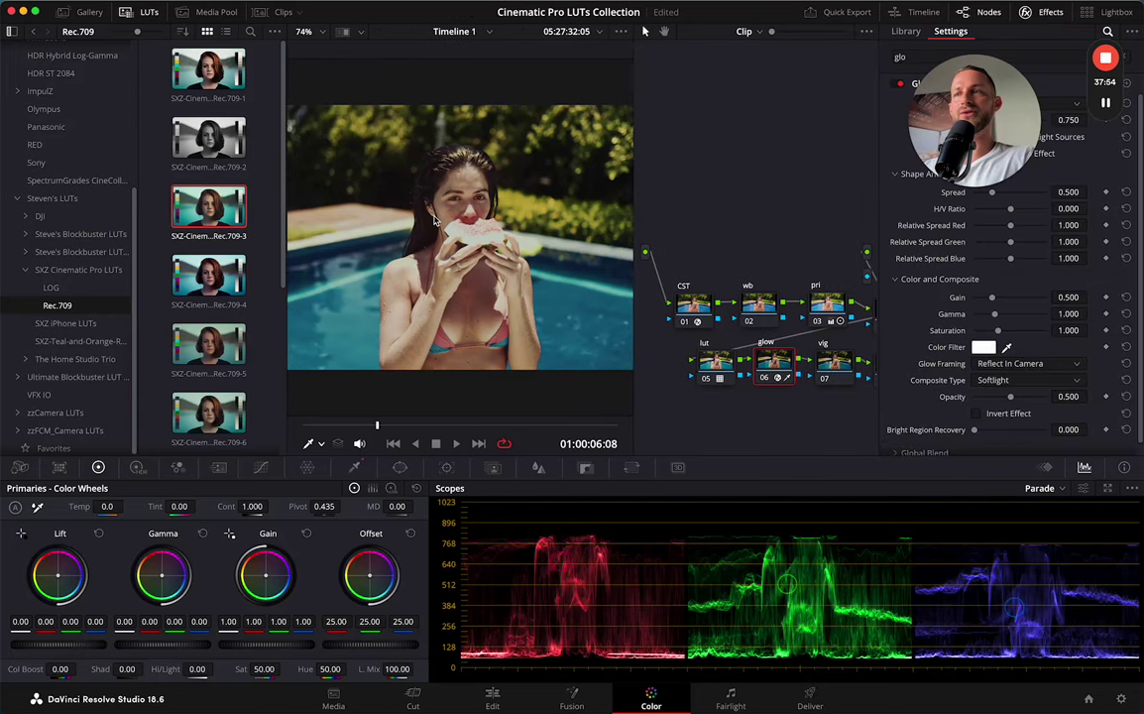
click(140, 12)
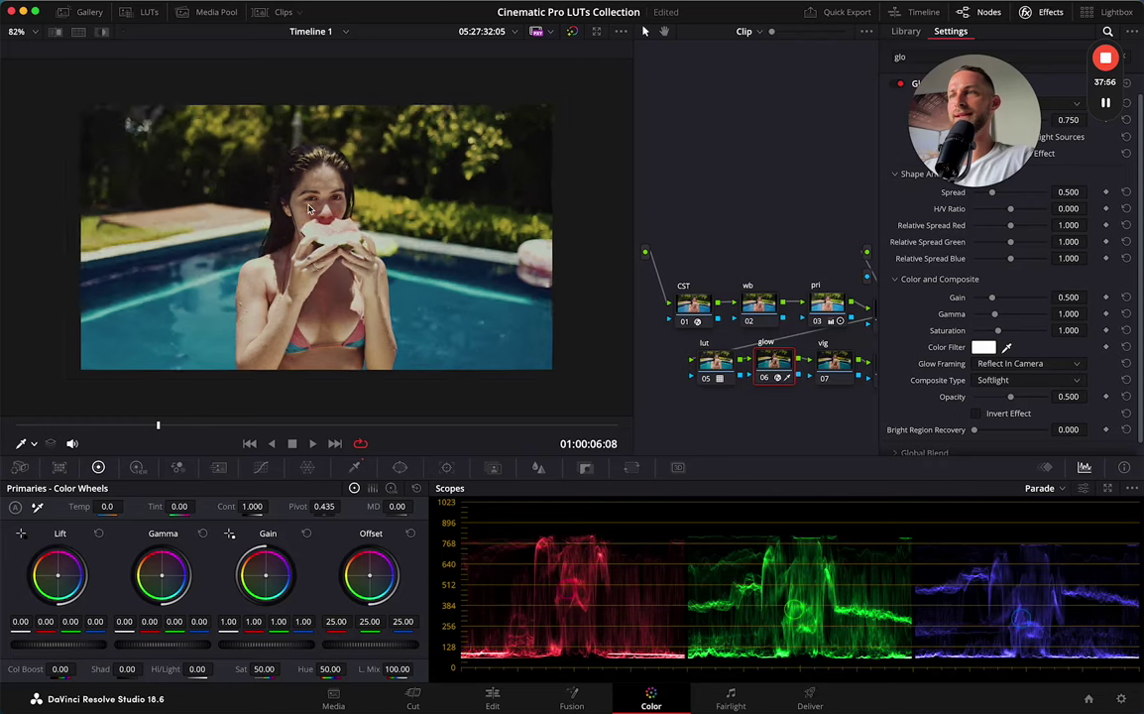
click(33, 32)
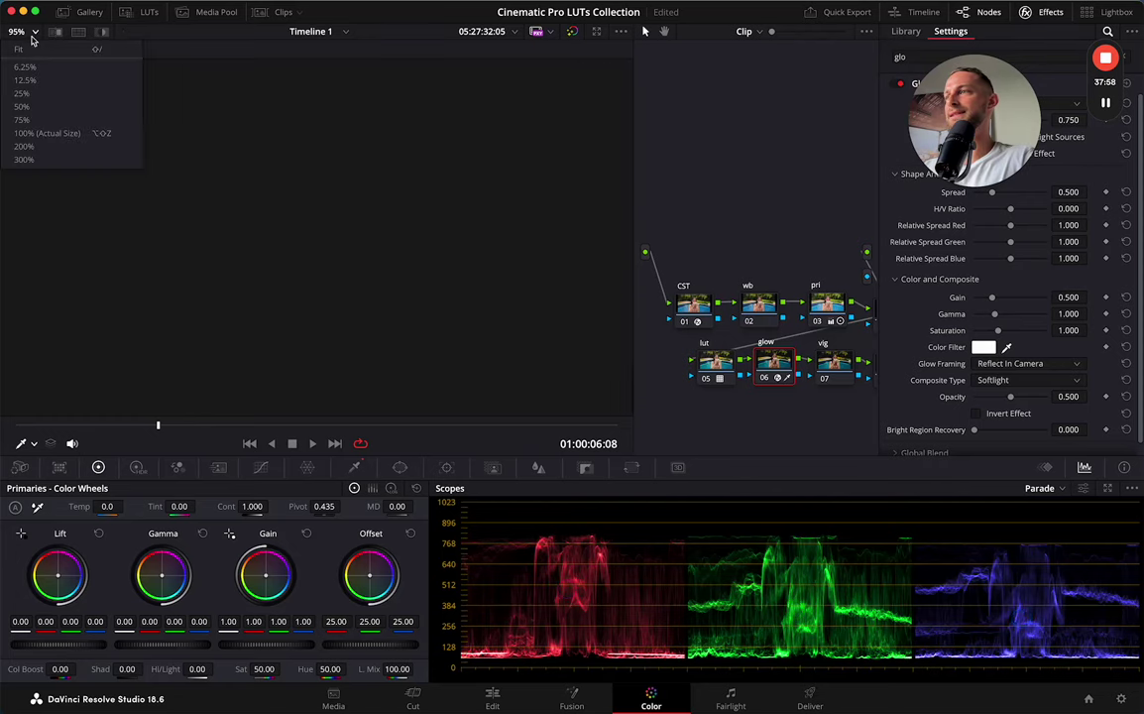
click(17, 49)
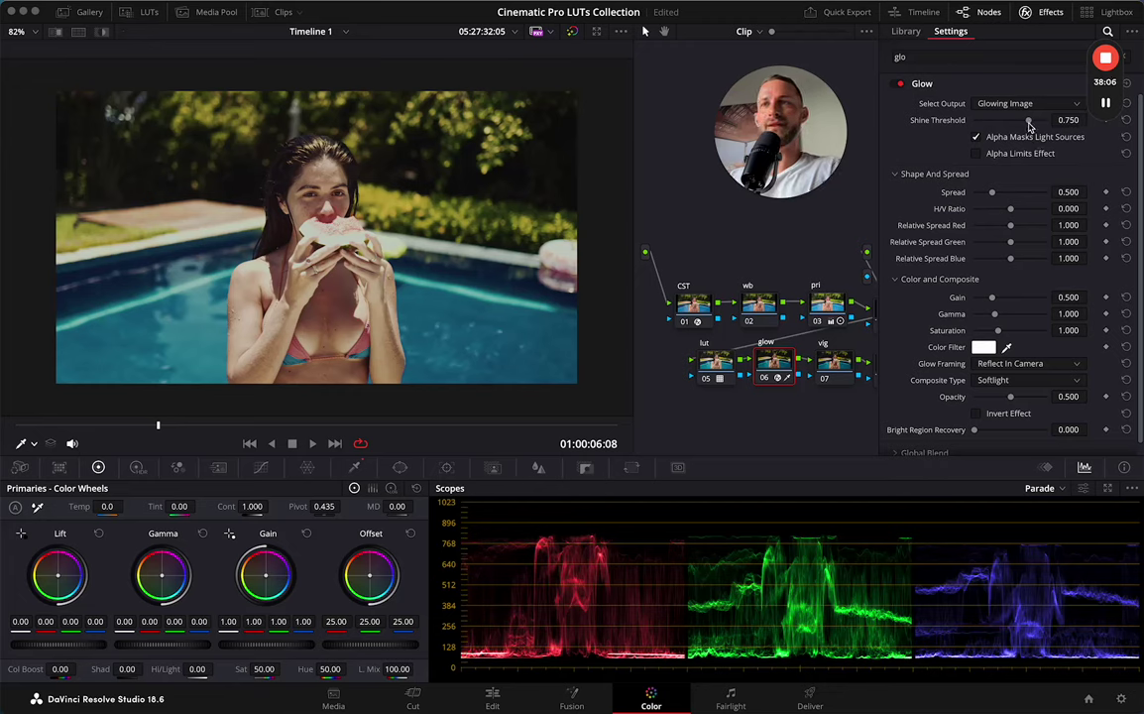
Set glow shine threshold 0.725, spread 0.771 and gain 0.587, then compare bypassed
mouse_move(1030, 123)
mouse_down()
mouse_move(1016, 133)
mouse_move(1026, 123)
mouse_up()
drag(992, 193, 1003, 200)
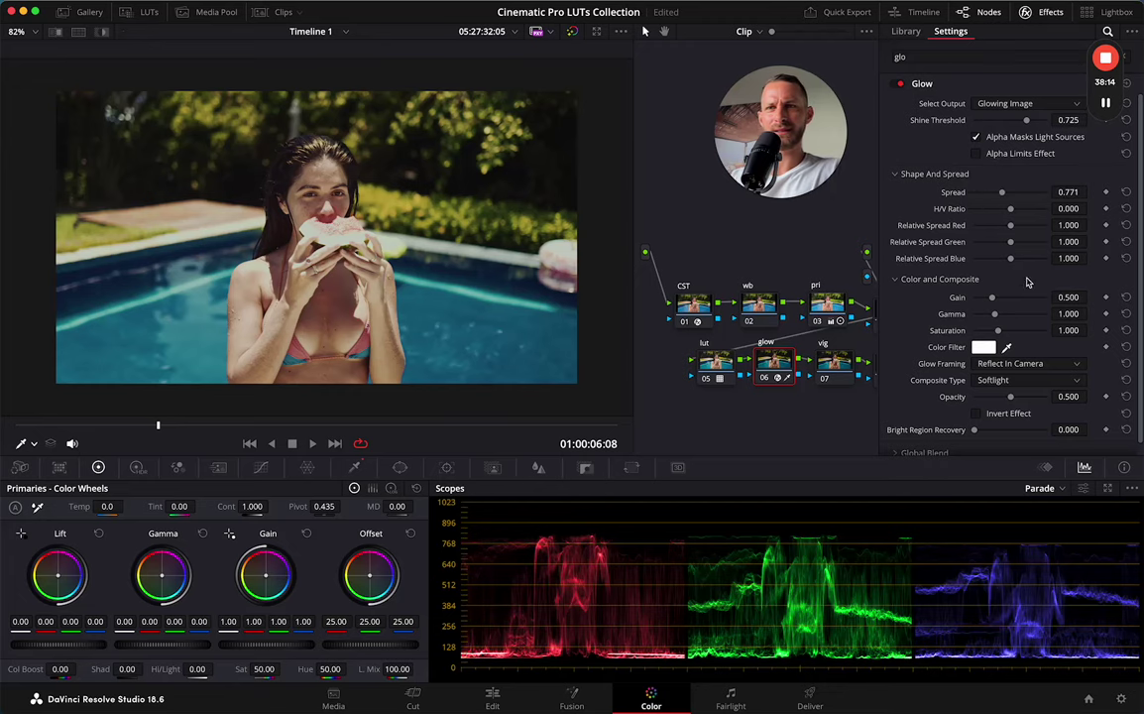
drag(993, 303, 997, 307)
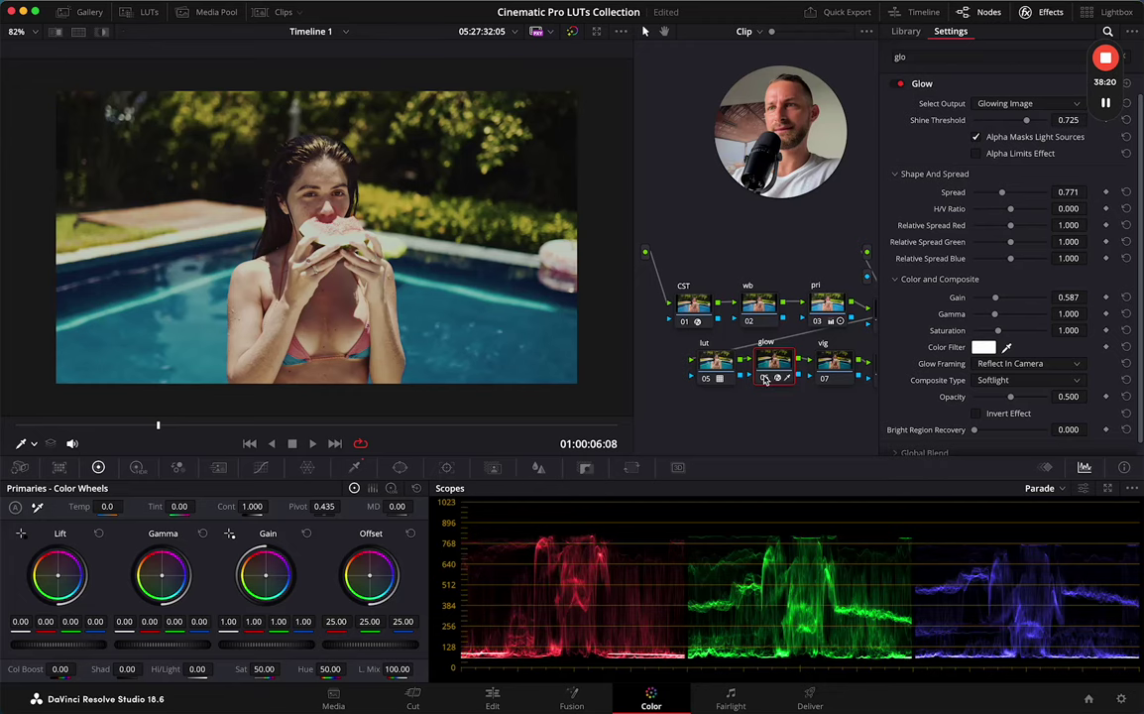
key(shift+d)
key(shift+d)
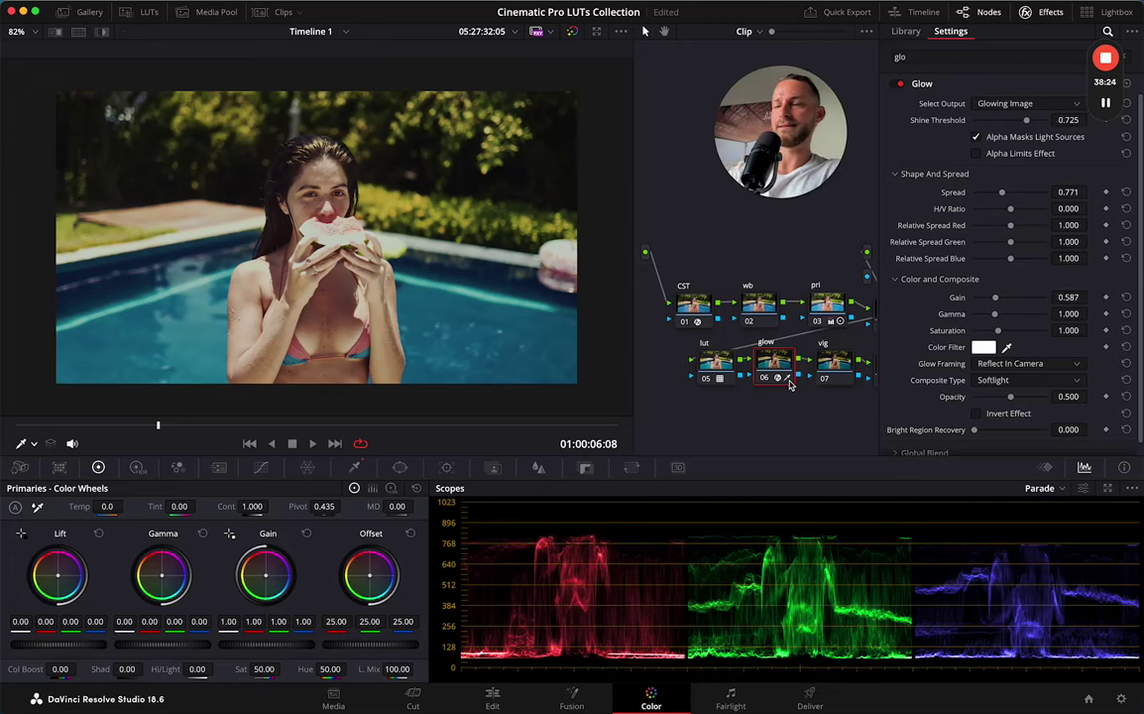
Remove and reapply the Glow effect on the glow node with Softlight composite
right_click(774, 365)
click(783, 369)
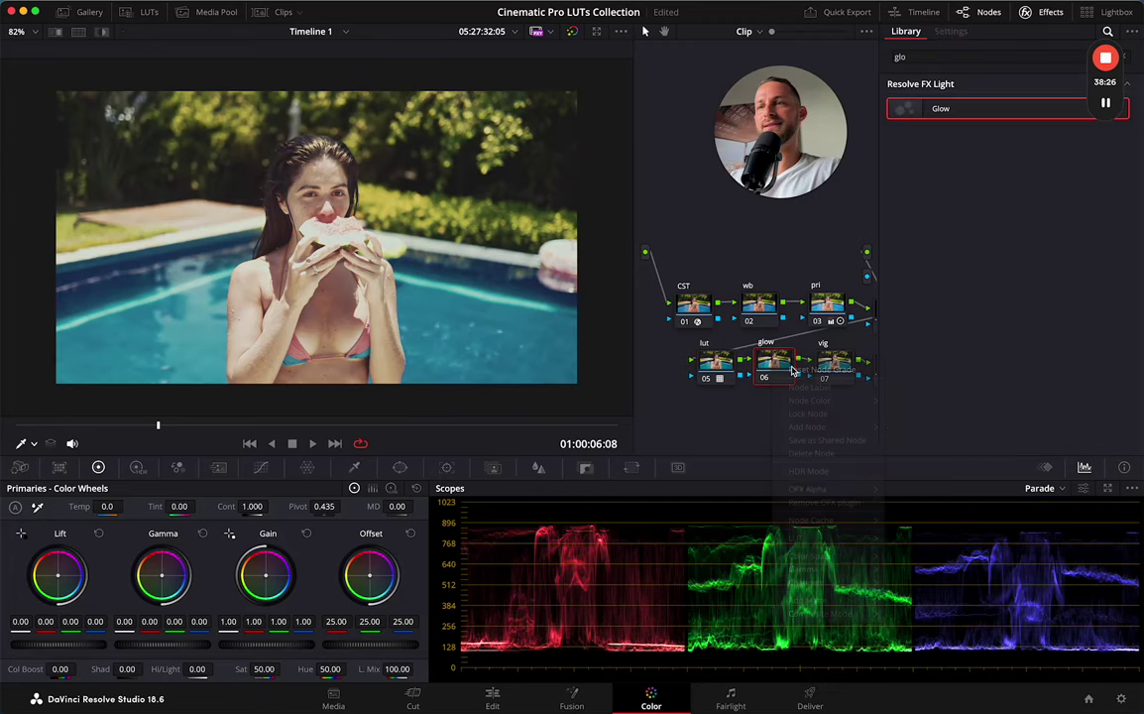
drag(946, 114, 780, 367)
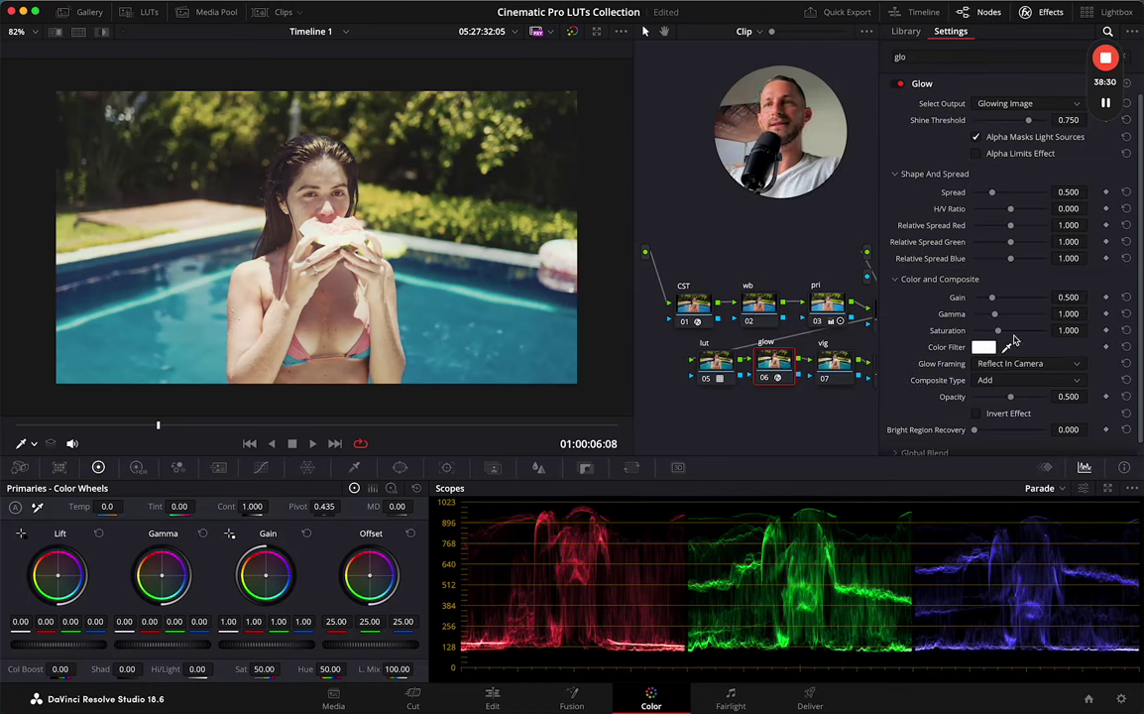
click(1012, 379)
click(999, 513)
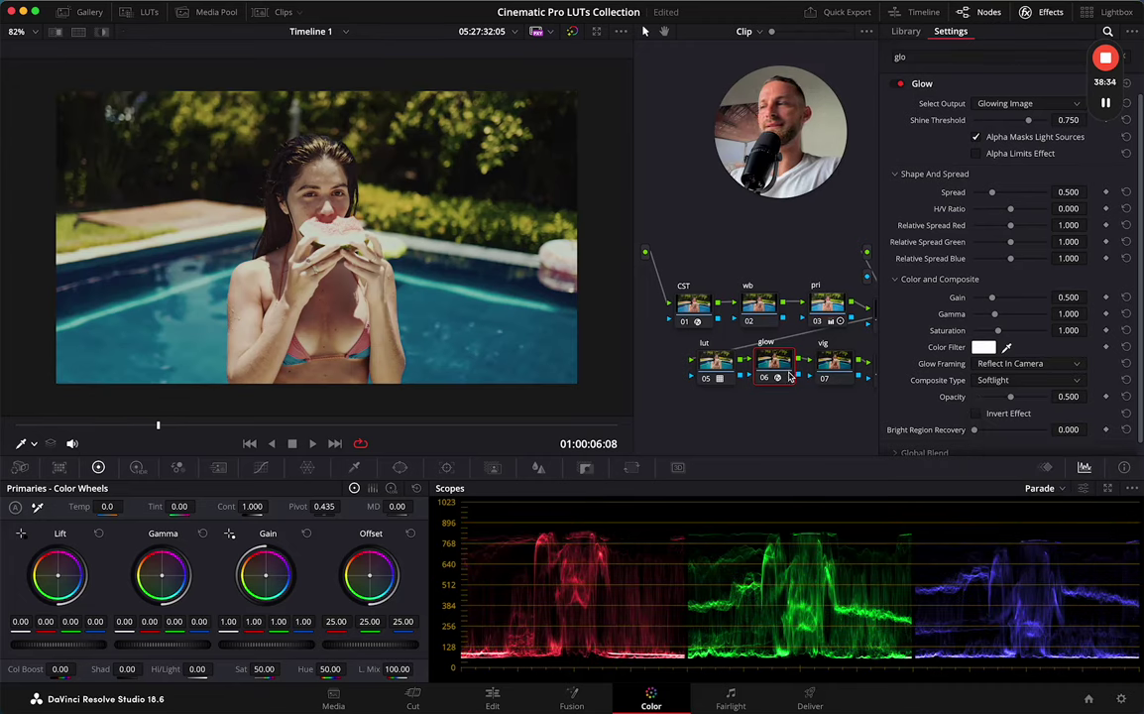
Set glow shine threshold 0.550, spread 0.606 and gain 0.661, then toggle the node to compare
mouse_move(1028, 120)
mouse_down()
mouse_move(988, 120)
mouse_move(1017, 138)
mouse_up()
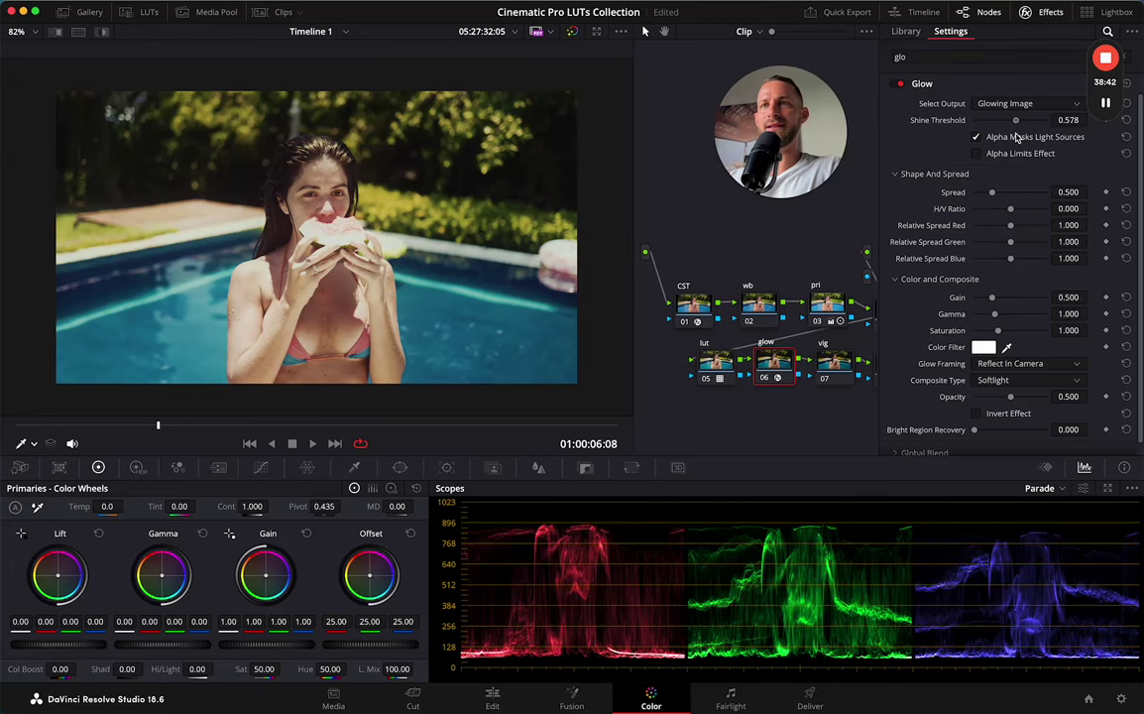
drag(1016, 138, 1013, 138)
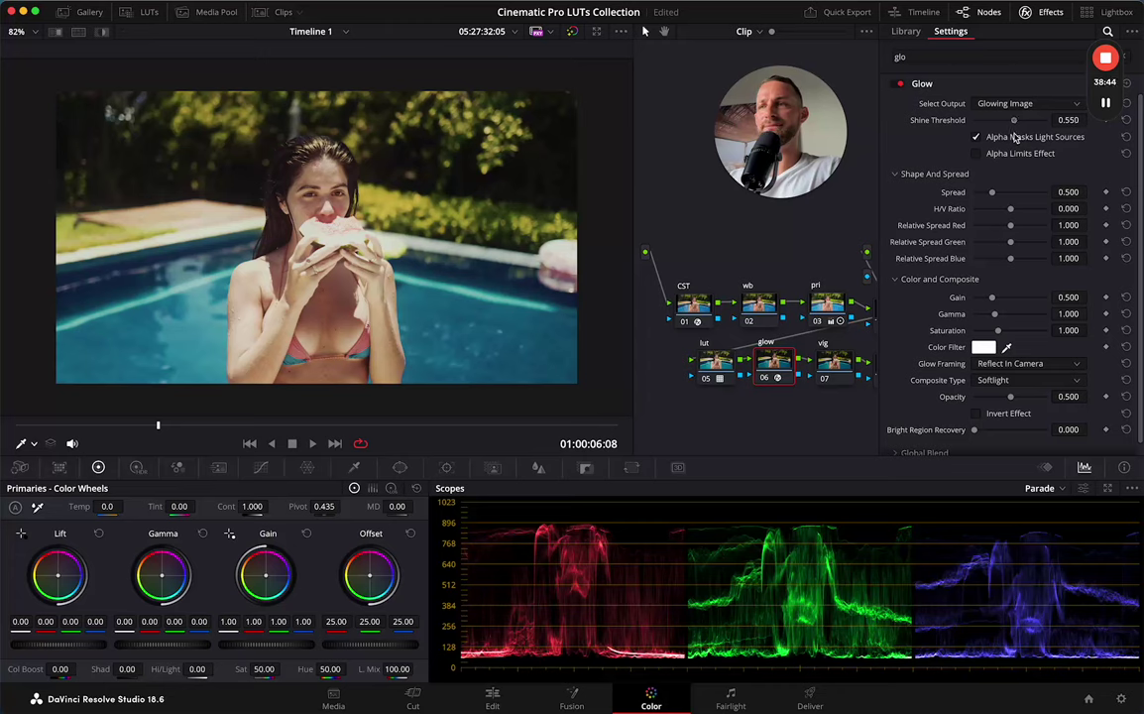
mouse_move(992, 193)
mouse_down()
mouse_move(1021, 196)
mouse_move(996, 203)
mouse_up()
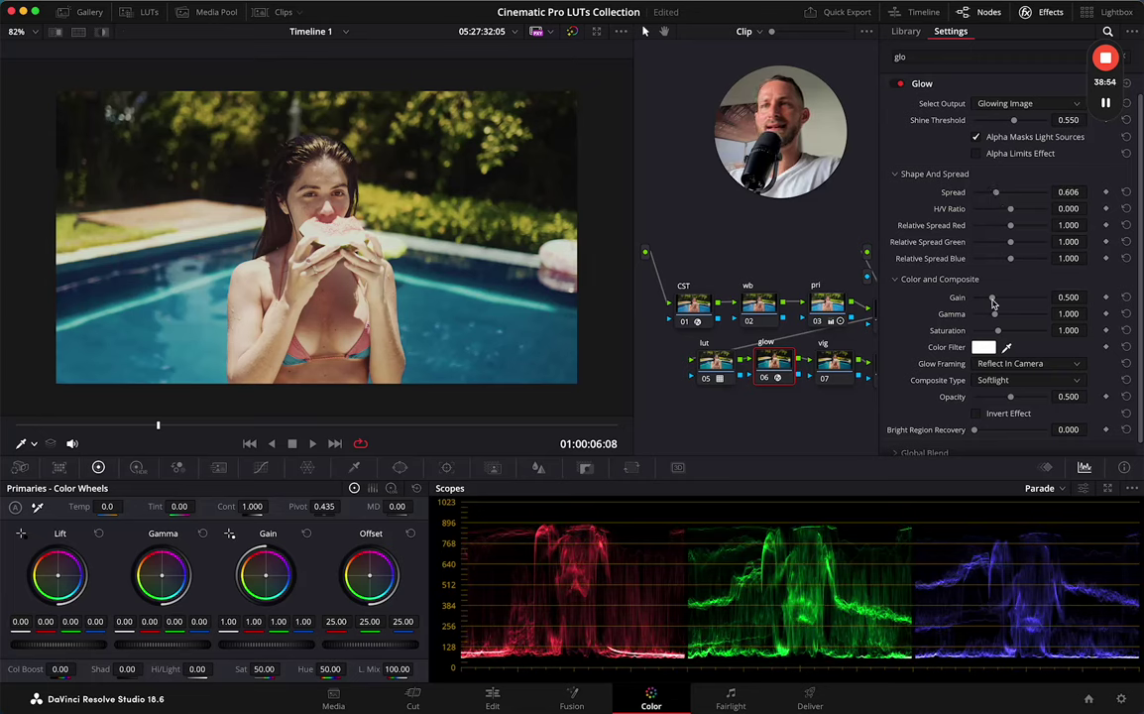
drag(992, 302, 998, 301)
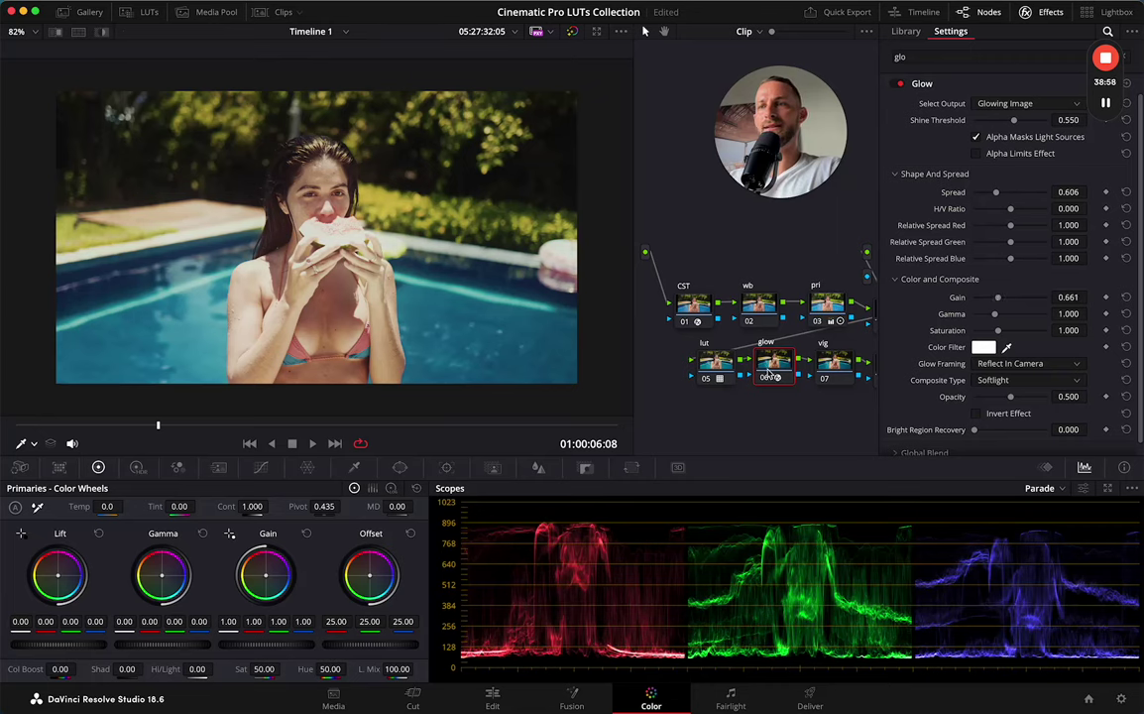
key(ctrl+d)
key(ctrl+d)
key(ctrl+d)
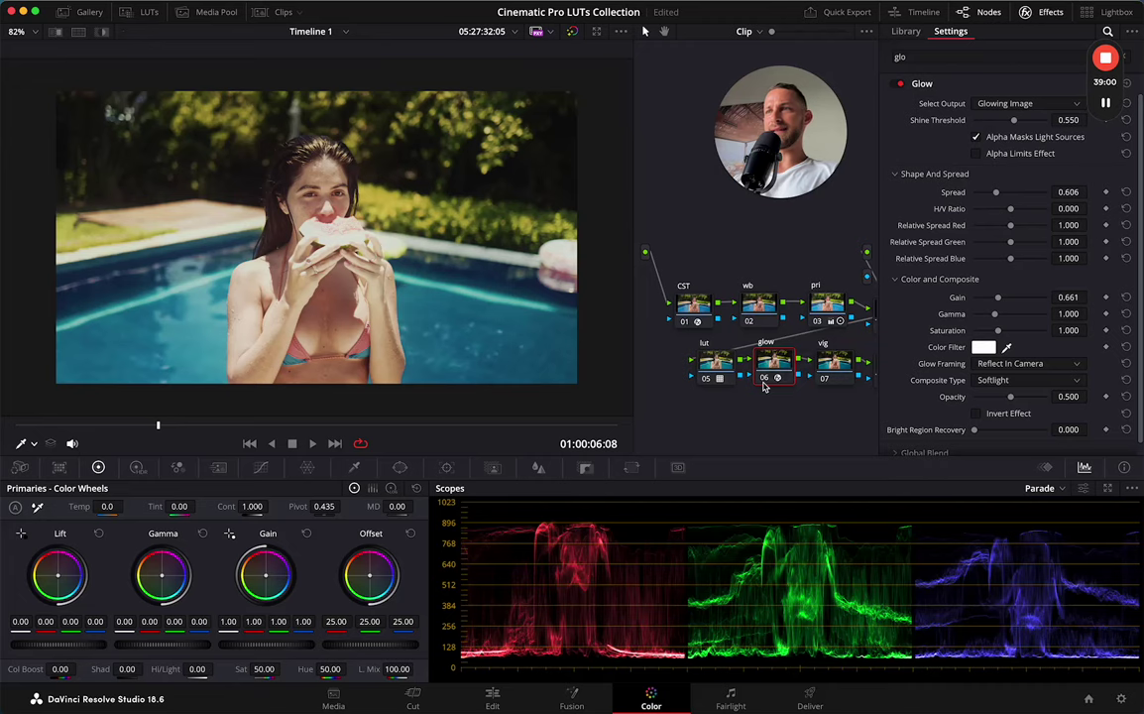
Re-enable the glow node and select the grain node at the end of the tree
key(ctrl+d)
click(836, 366)
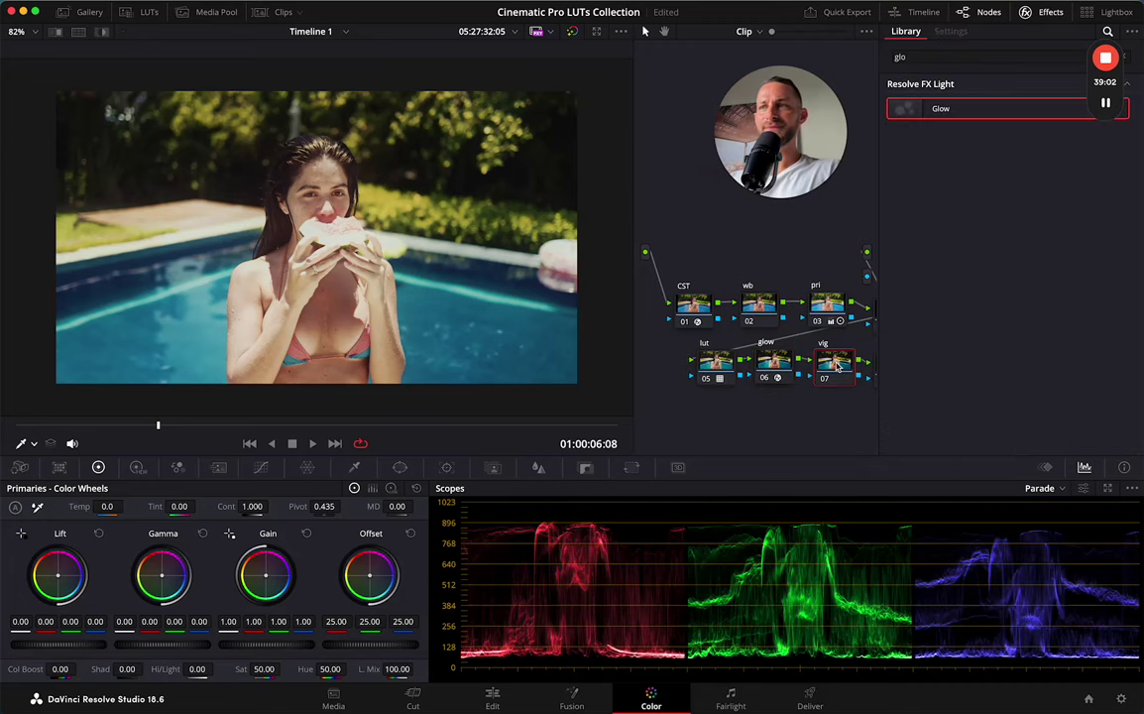
scroll(836, 366, right, 3)
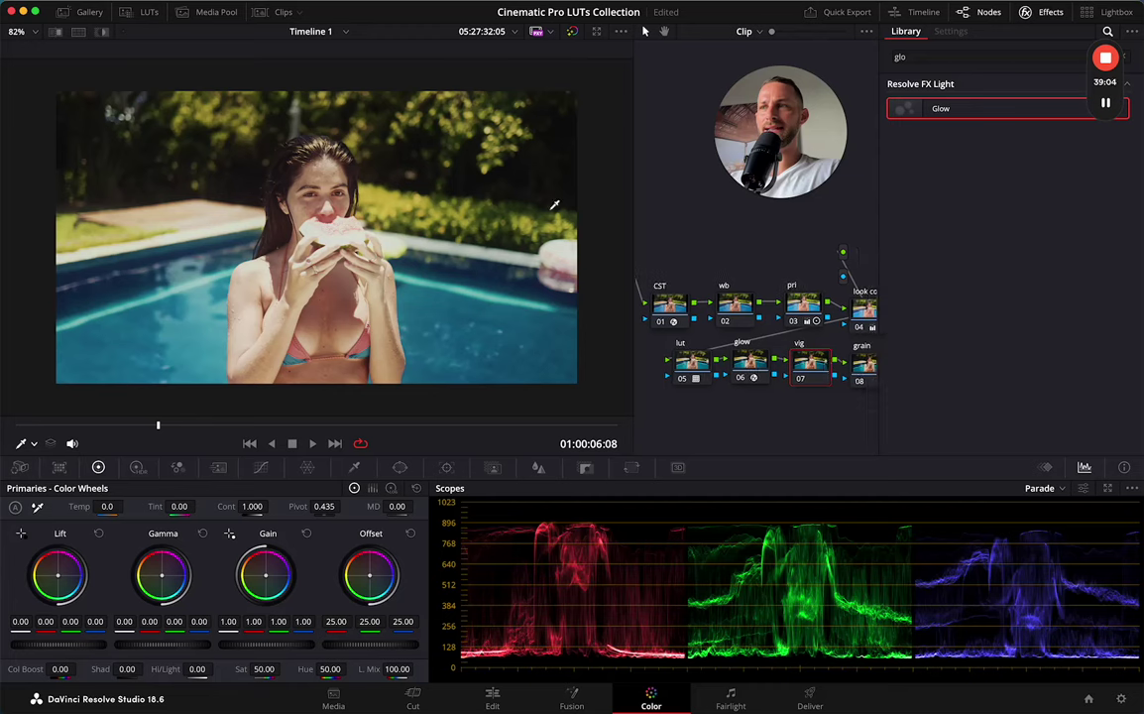
scroll(845, 366, right, 3)
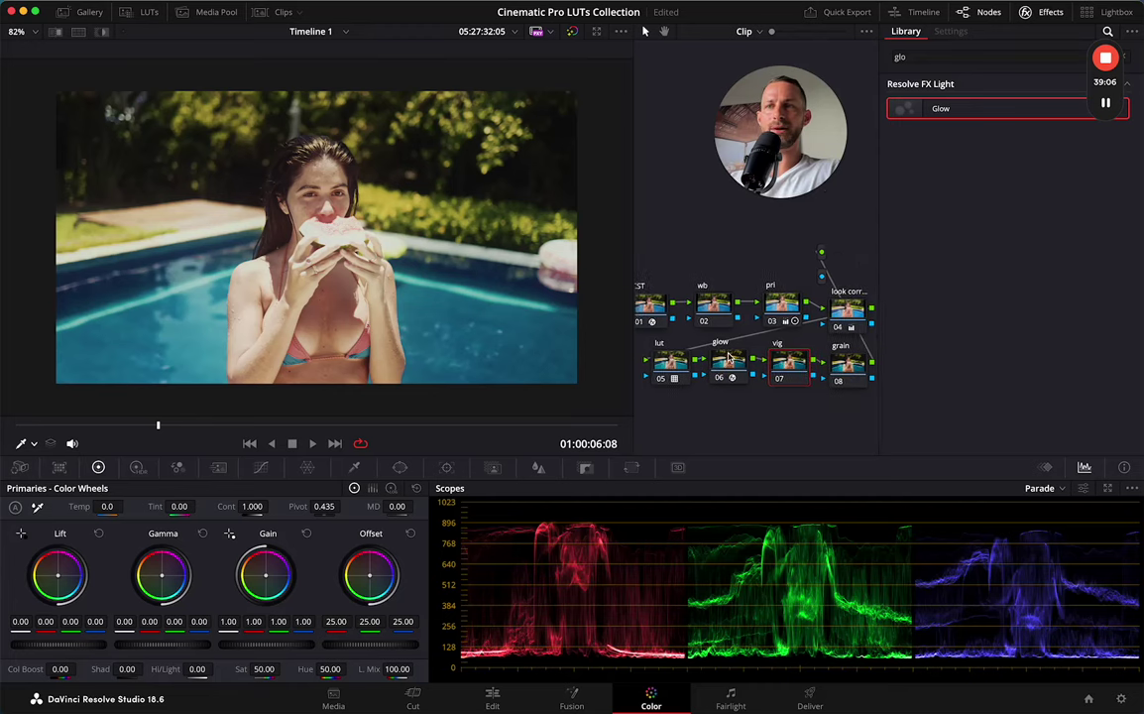
click(844, 366)
Add Film Grain with the 16mm Archival Print preset and toggle the node to compare
click(921, 61)
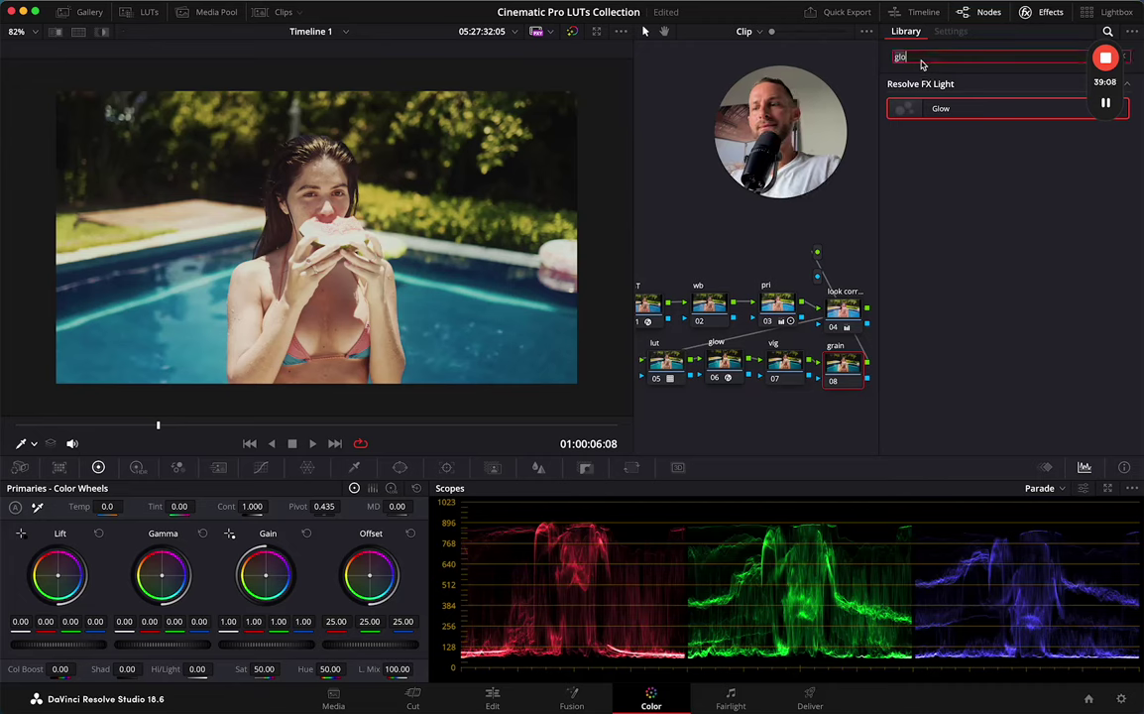
text(grai)
drag(947, 110, 842, 367)
click(1008, 105)
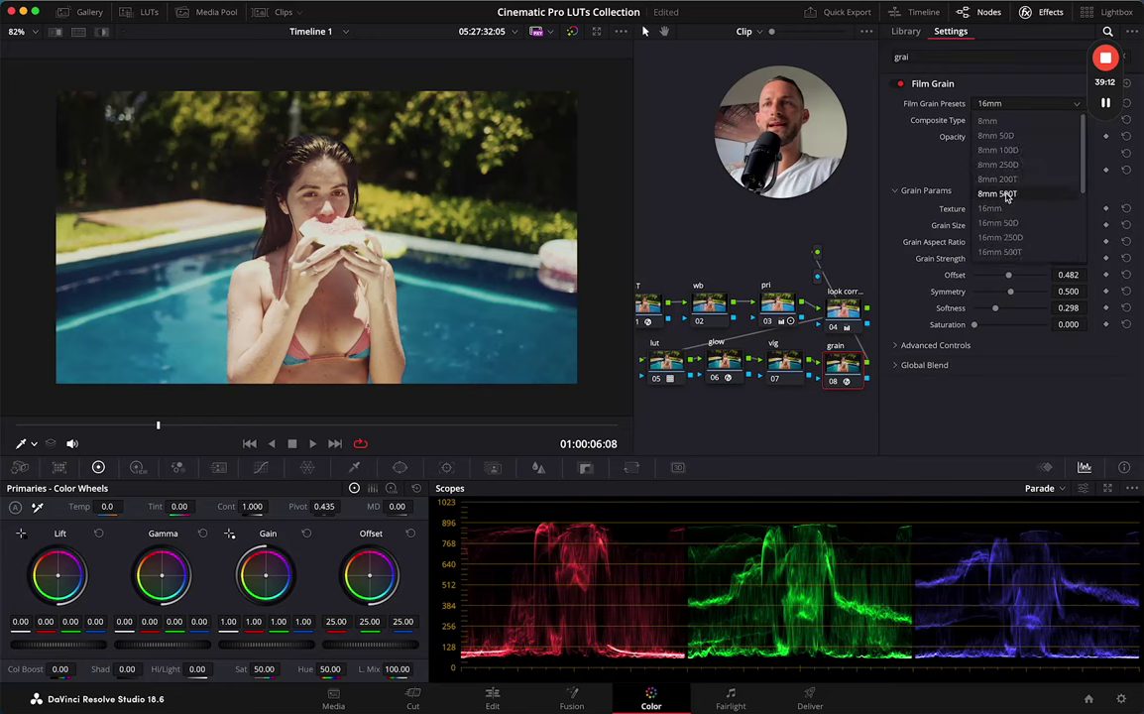
click(1009, 209)
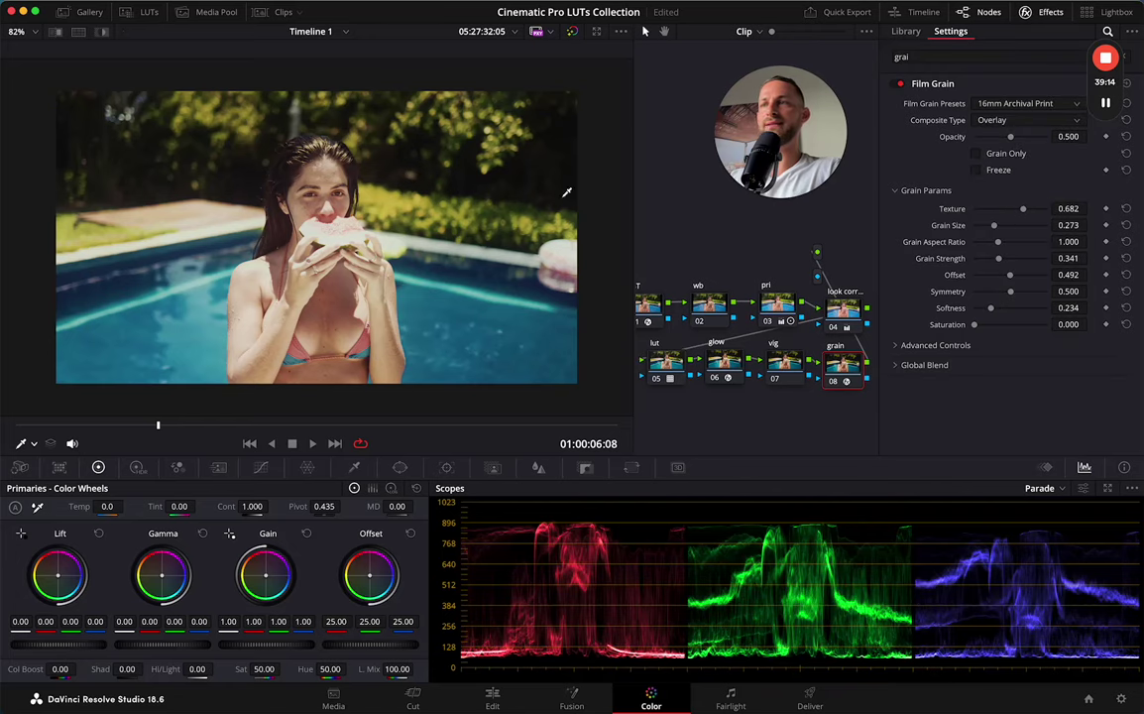
scroll(270, 190, up, 10)
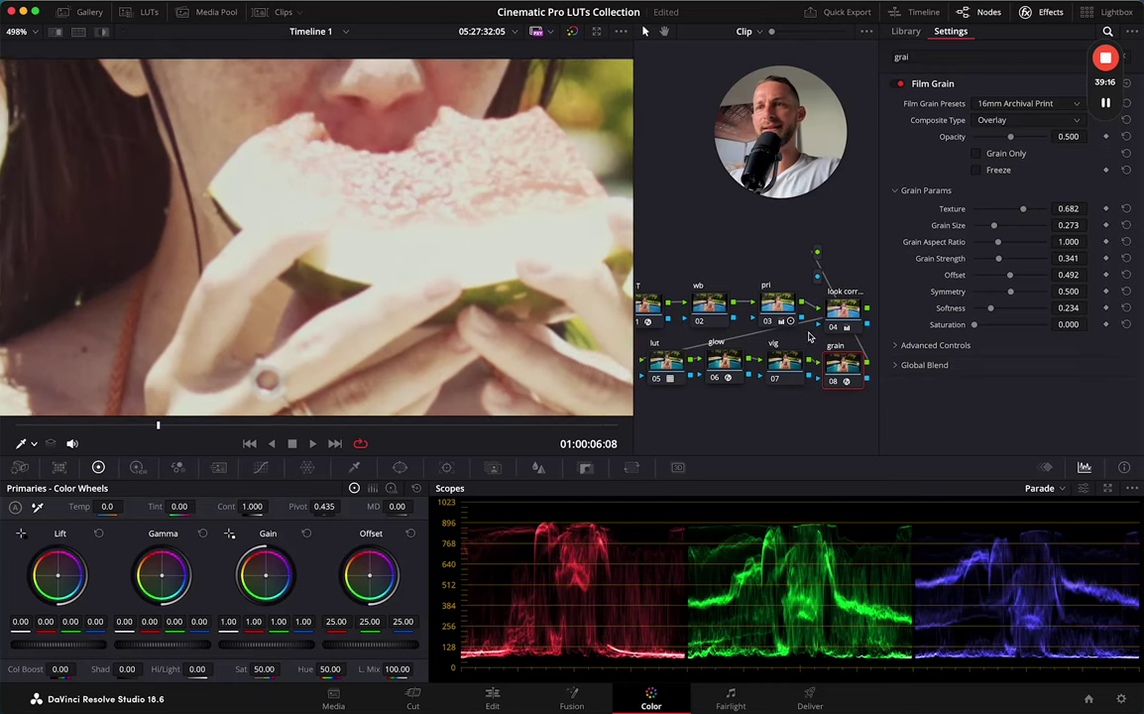
click(834, 382)
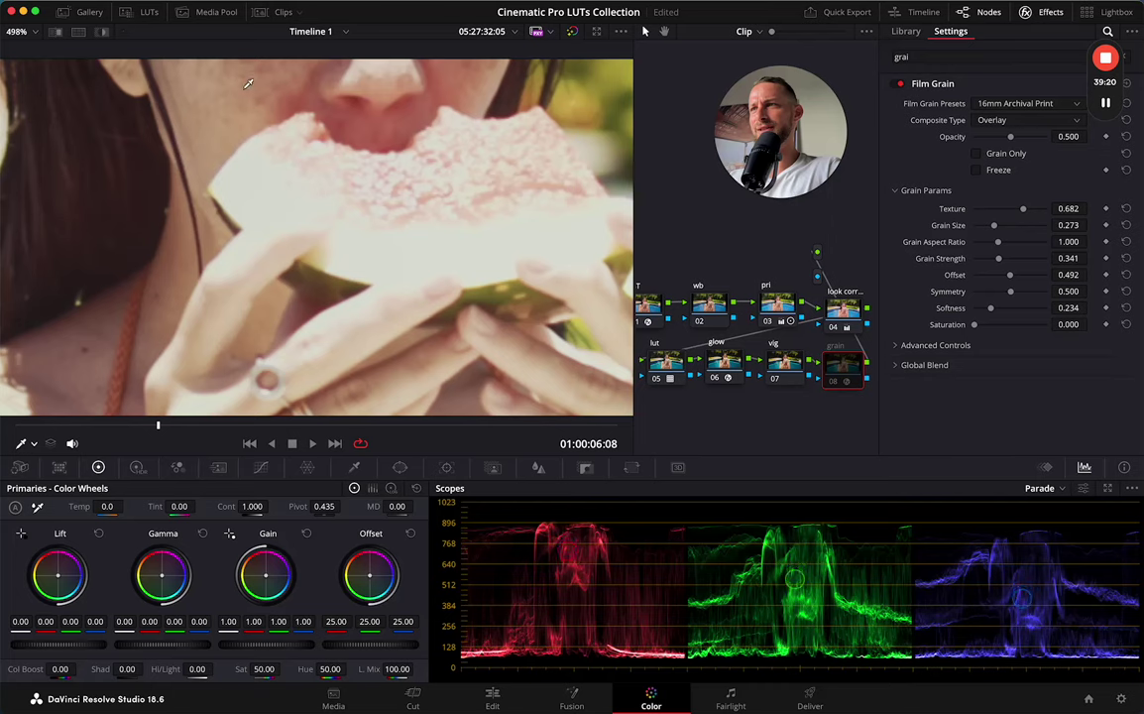
click(834, 386)
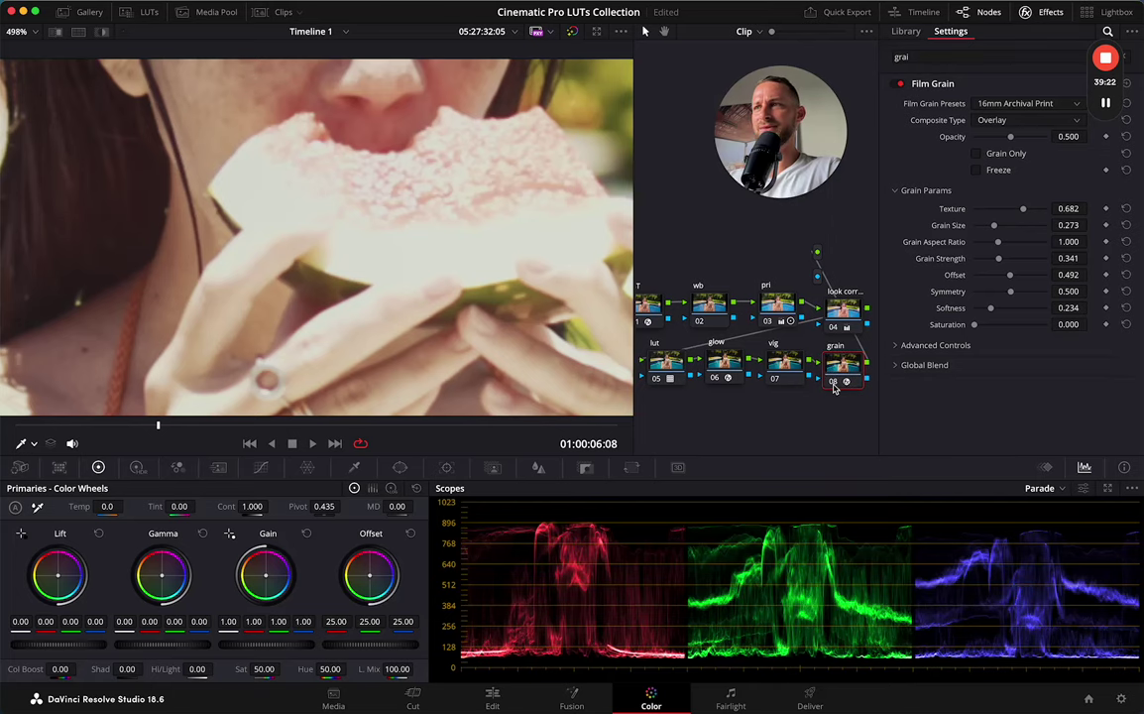
scroll(264, 248, down, 5)
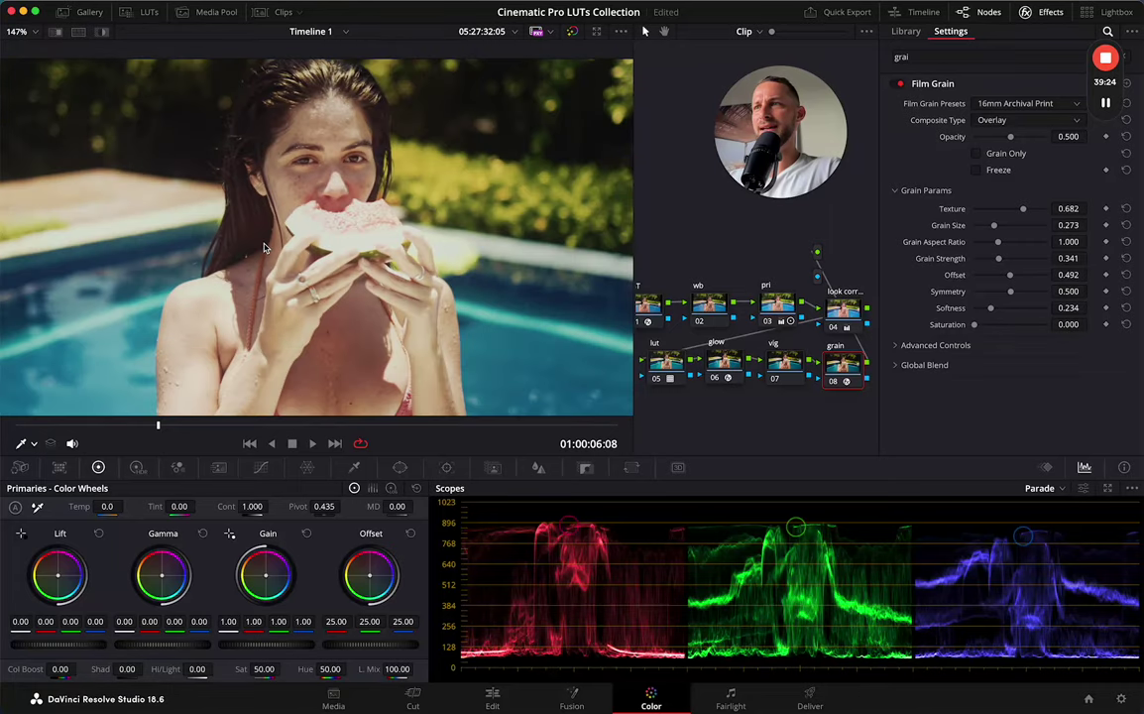
scroll(264, 248, down, 2)
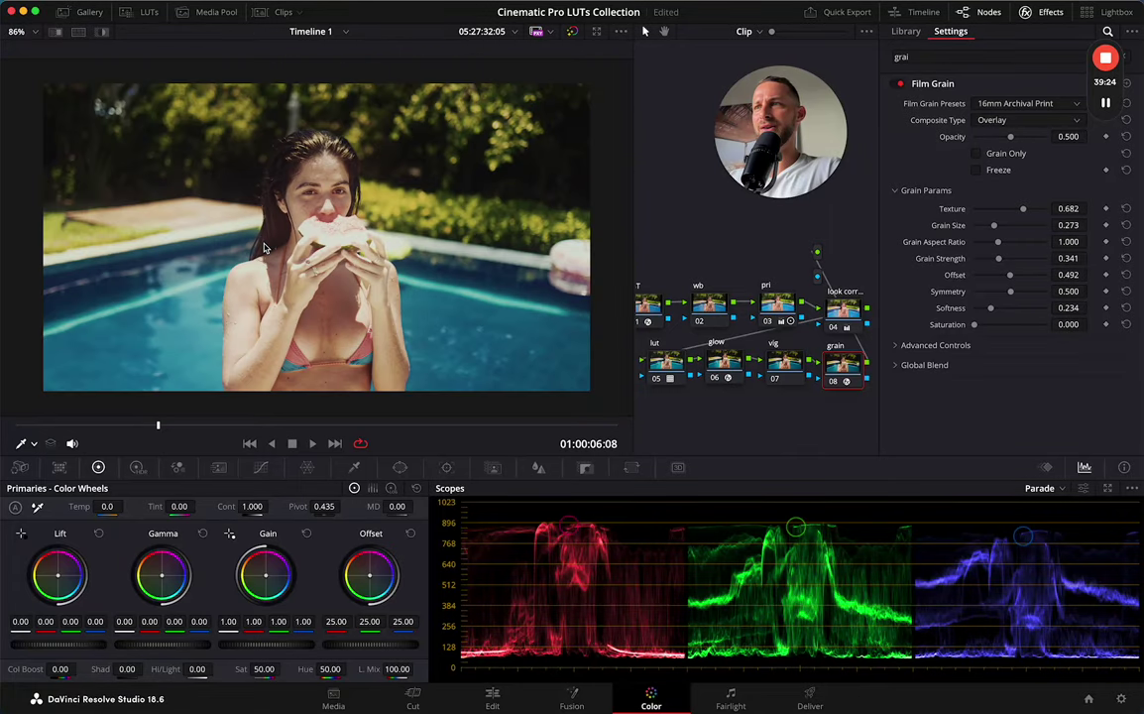
Select the pri node and change the scope from RGB Parade to Vectorscope
click(782, 303)
click(1049, 489)
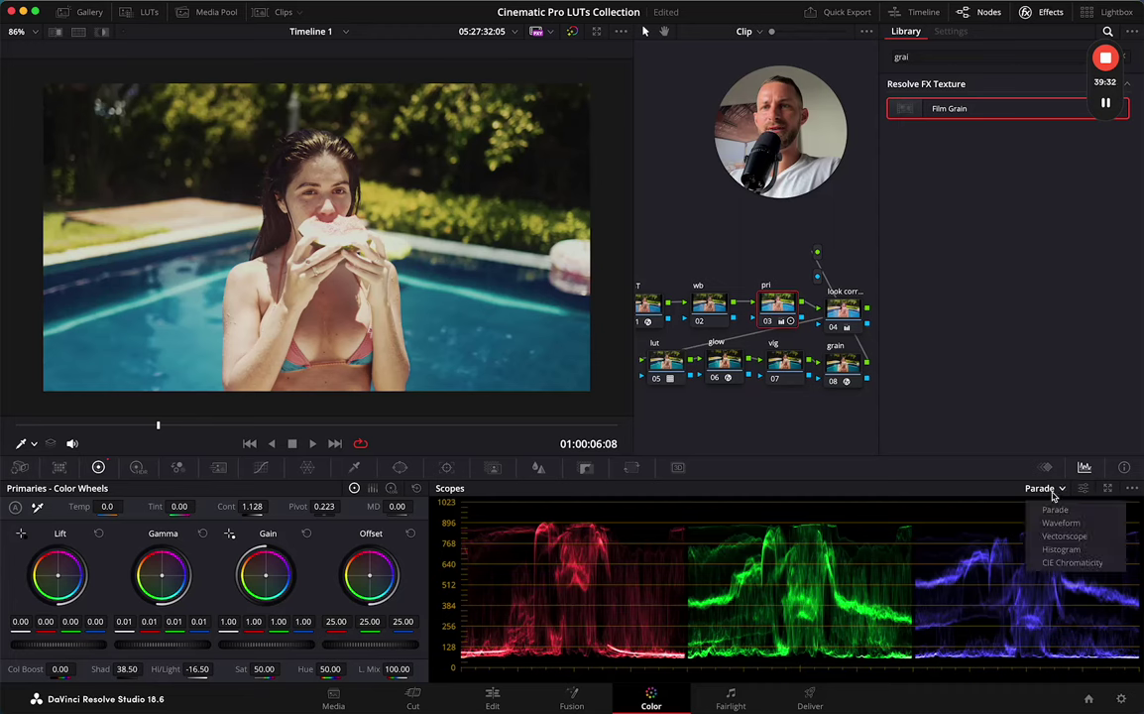
click(1059, 535)
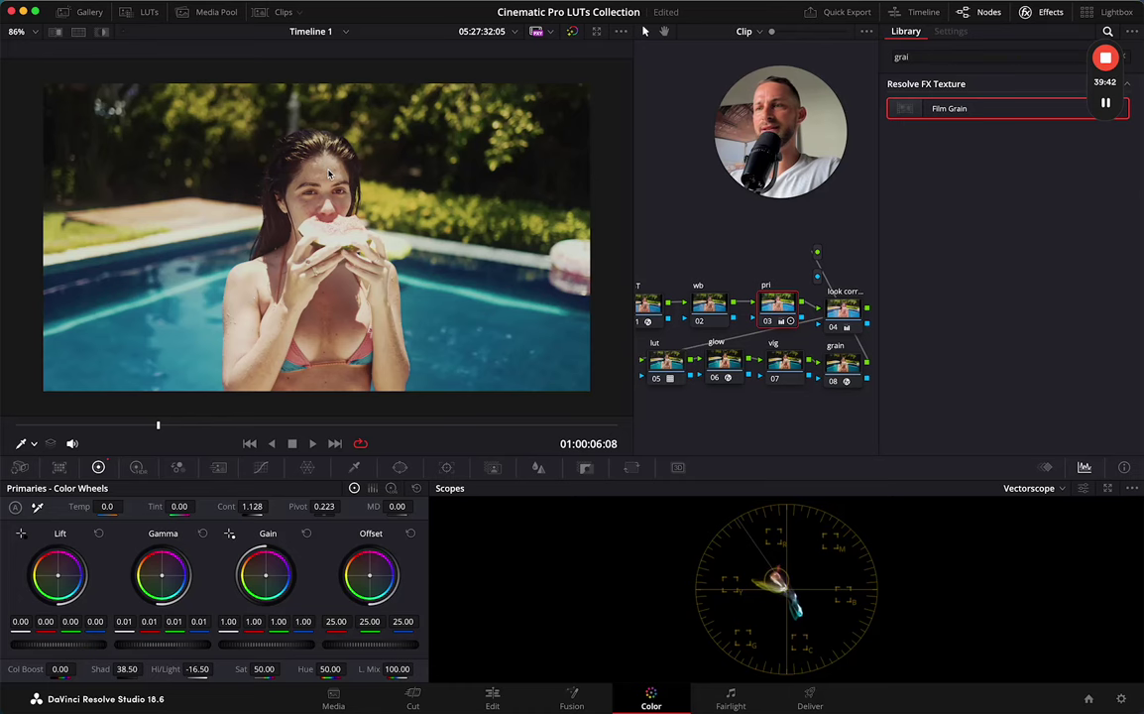
scroll(472, 261, down, 2)
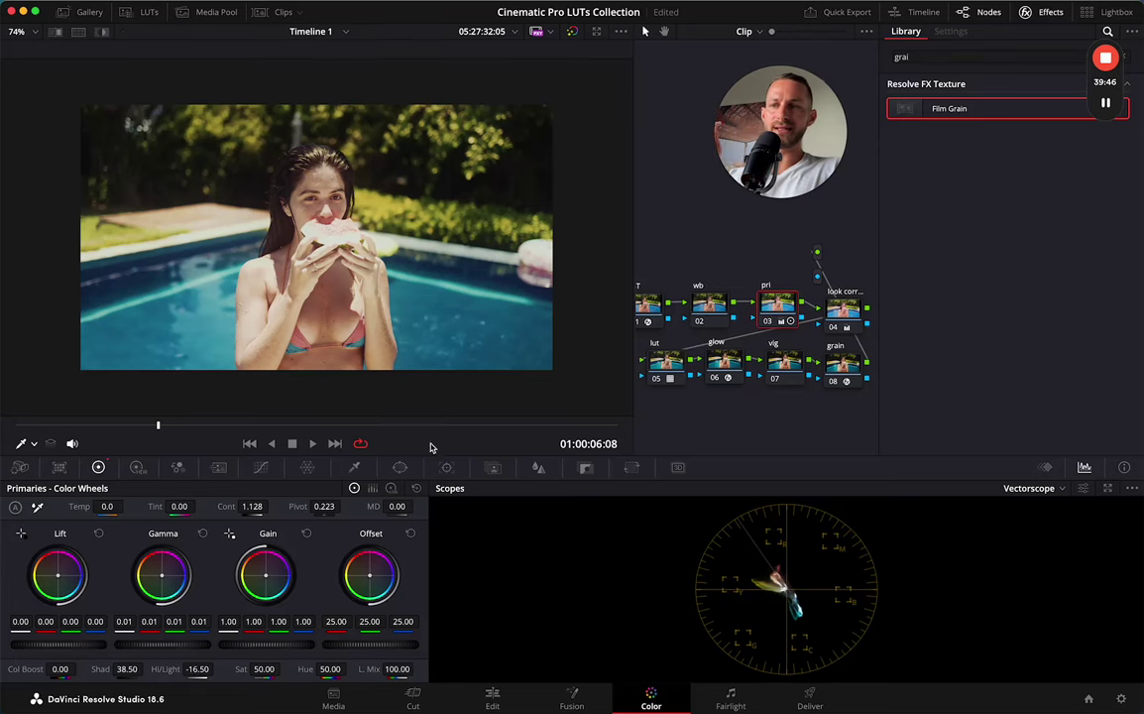
click(493, 699)
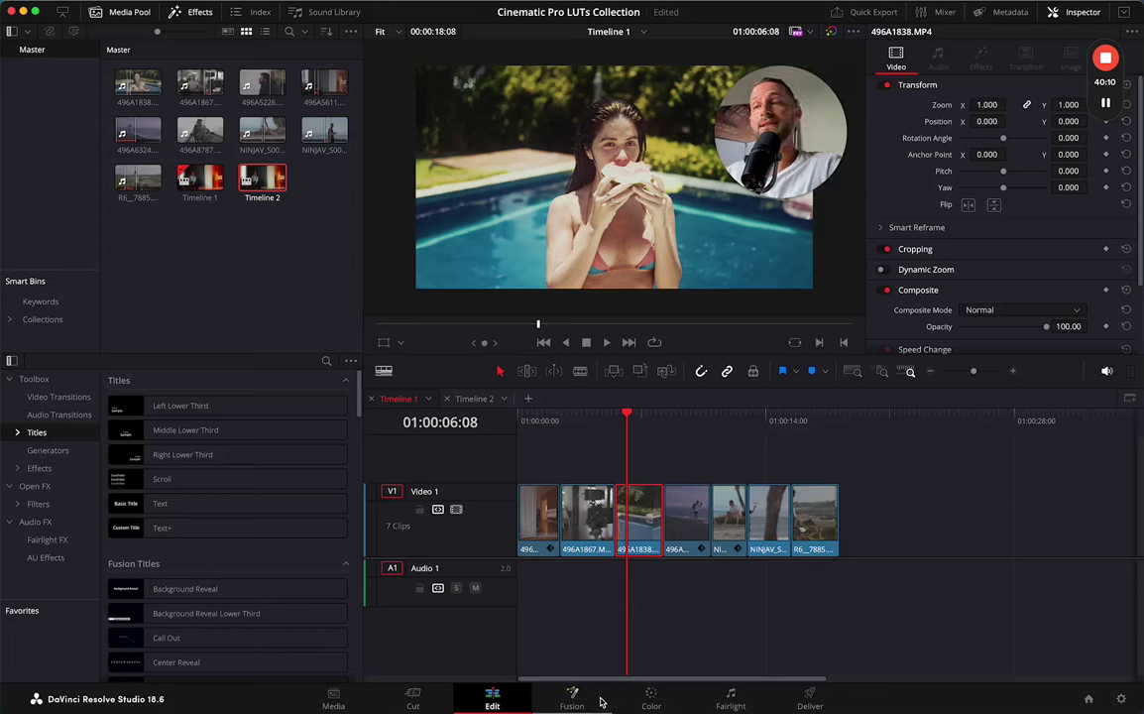
click(436, 331)
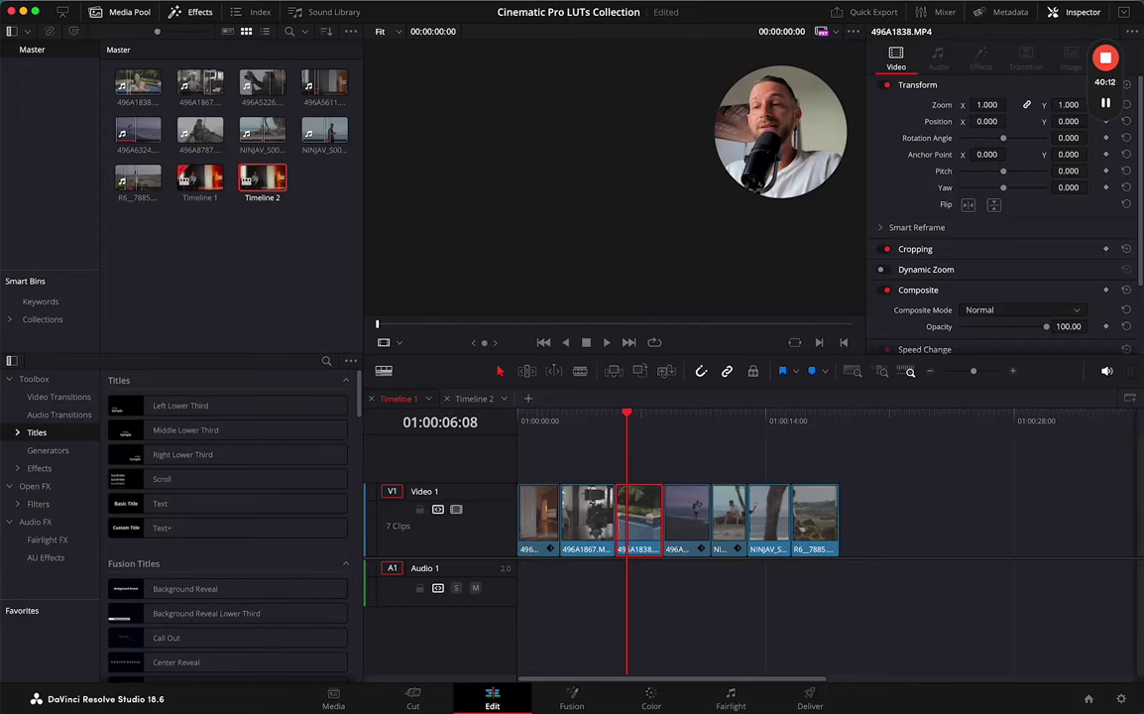
click(651, 700)
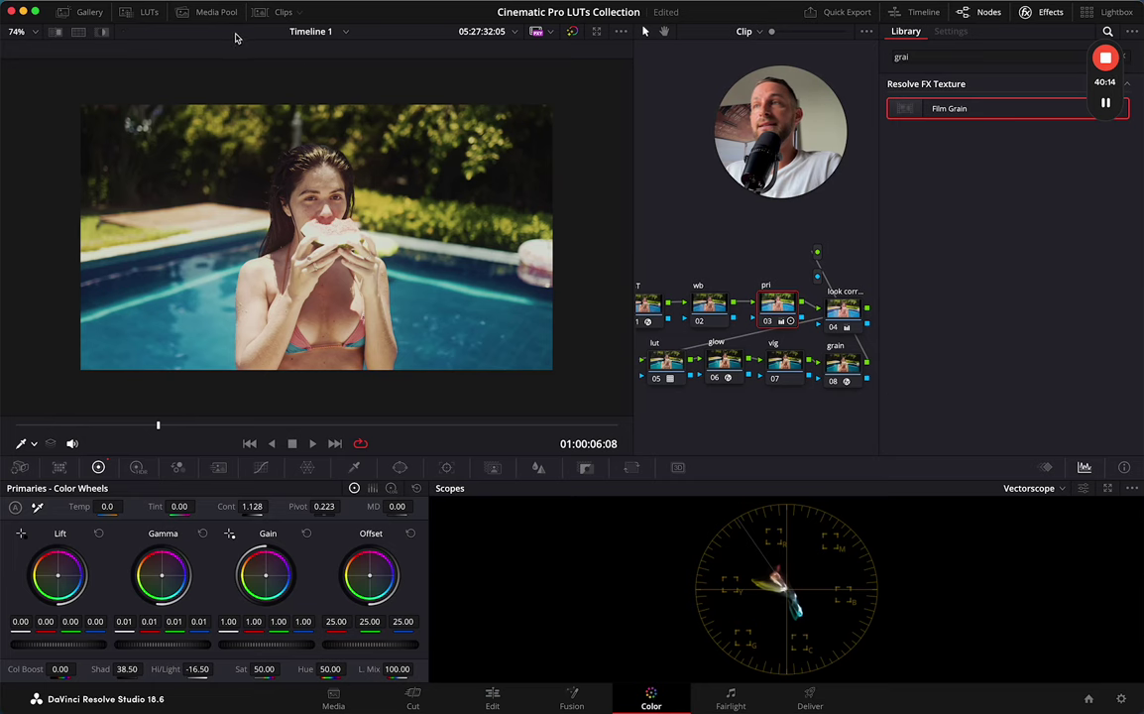
Show the clip thumbnail strip and toggle the grade bypass to compare, leaving it graded
click(274, 13)
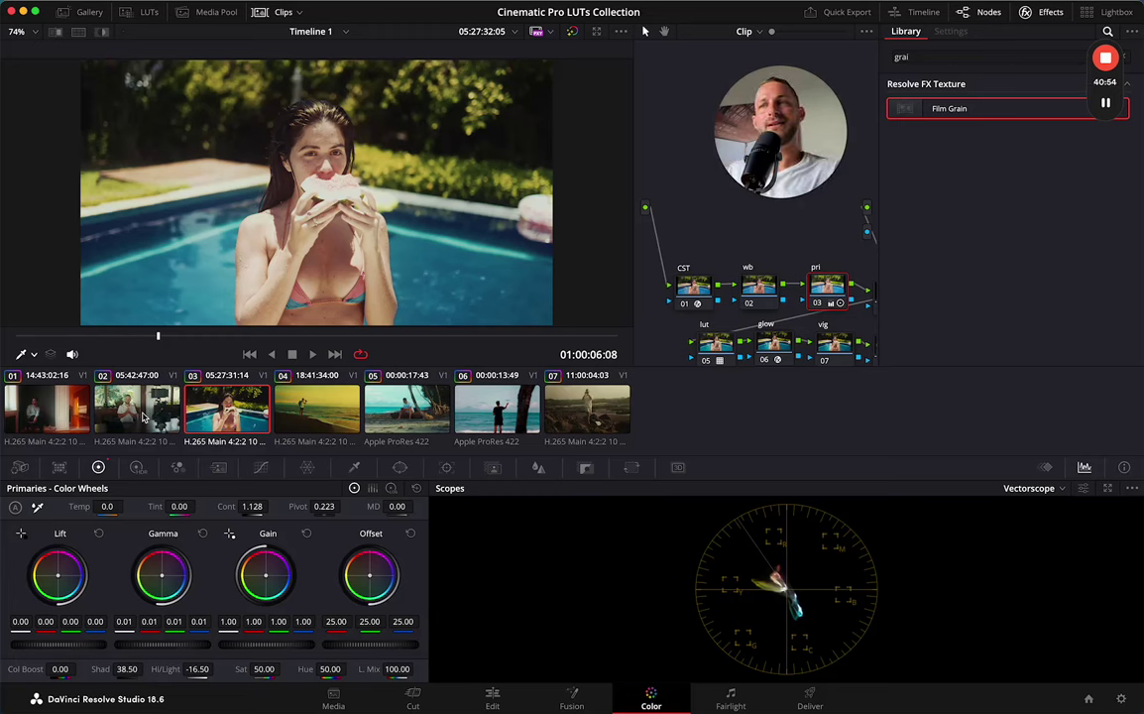
click(572, 33)
click(572, 32)
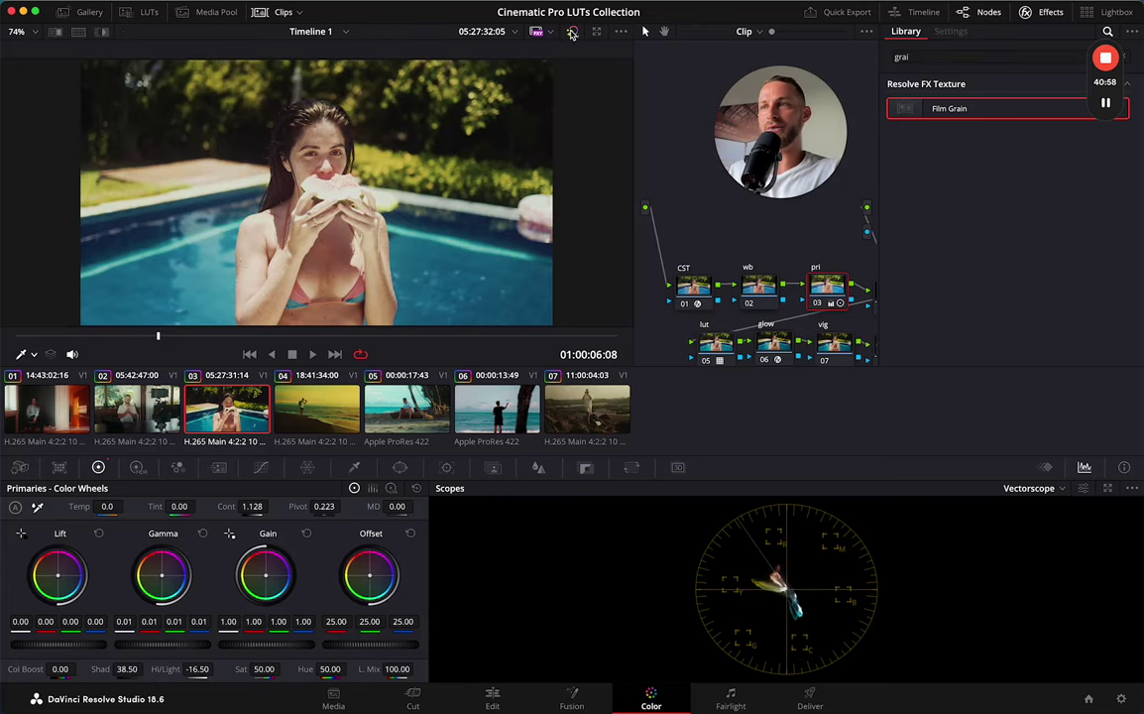
click(573, 32)
click(572, 32)
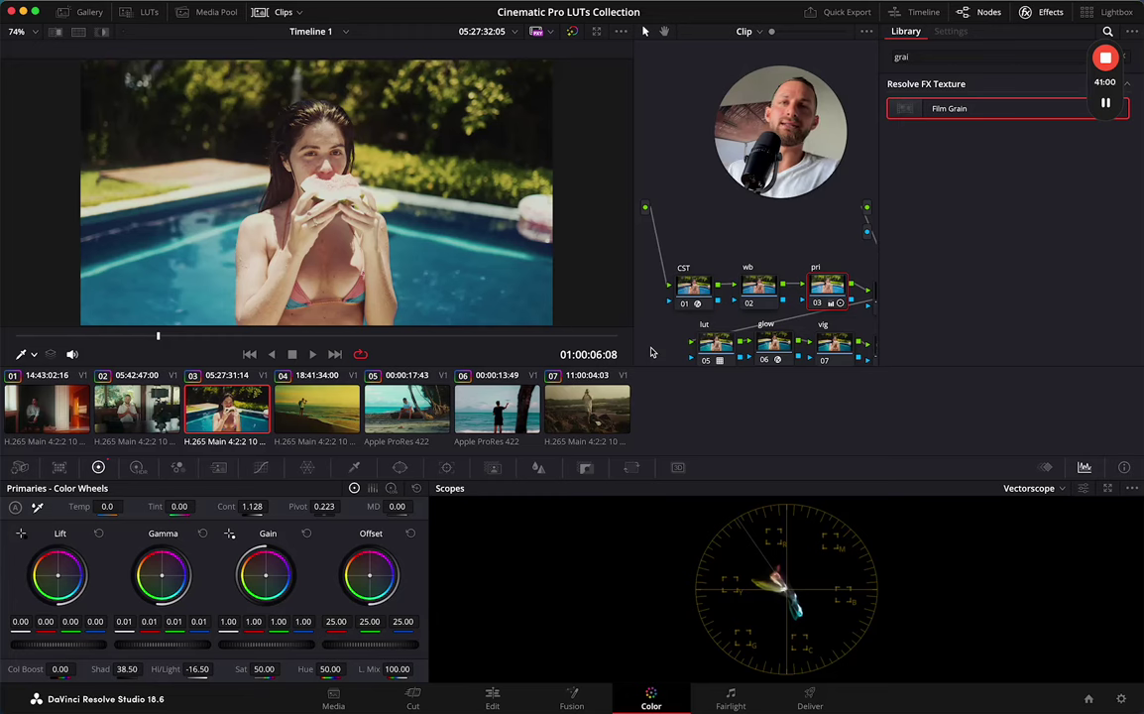